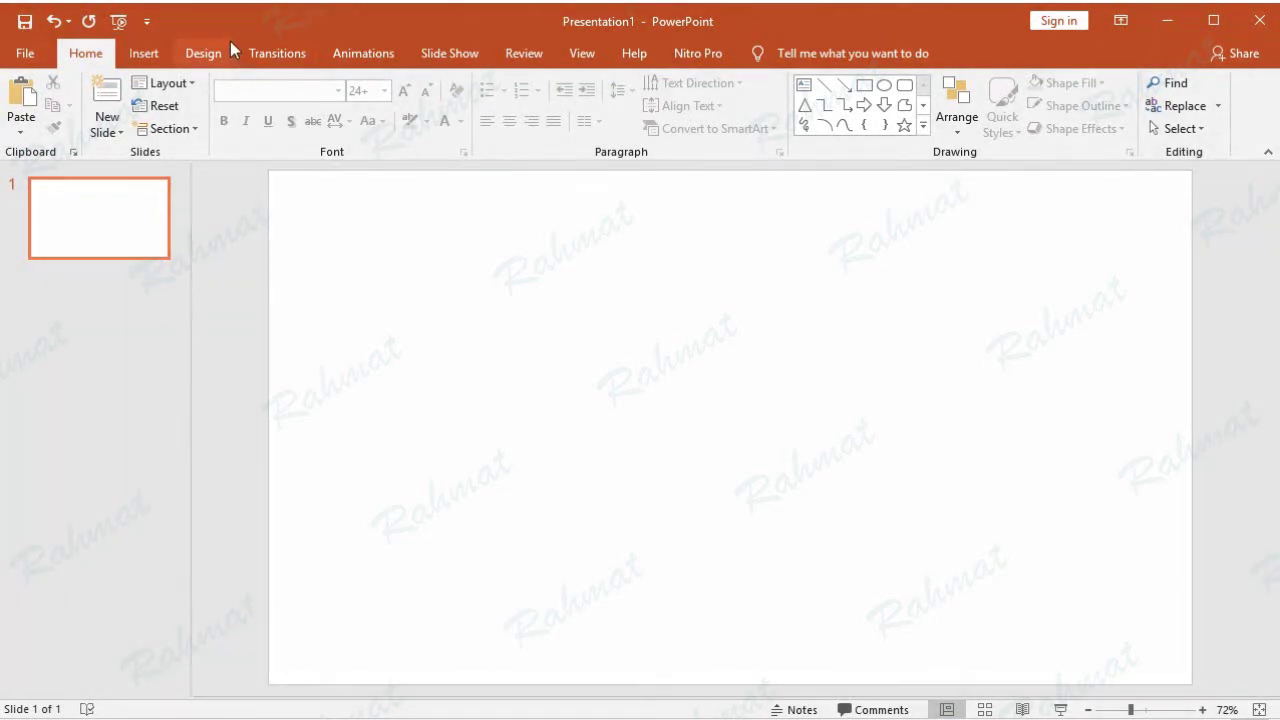
- Set the slide size to A4 Paper (210x297 mm), scaling existing content with Ensure Fit
{"action": "left_click", "coordinate": [210, 58]}
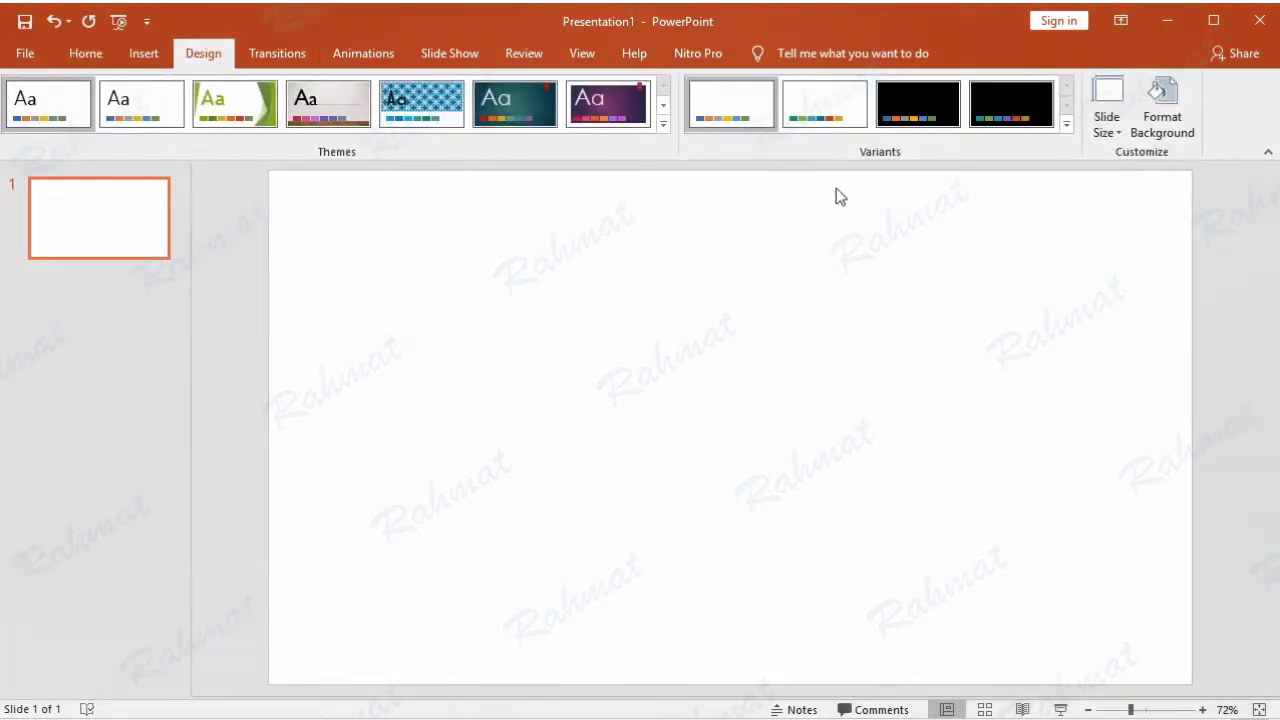
{"action": "left_click", "coordinate": [1108, 128]}
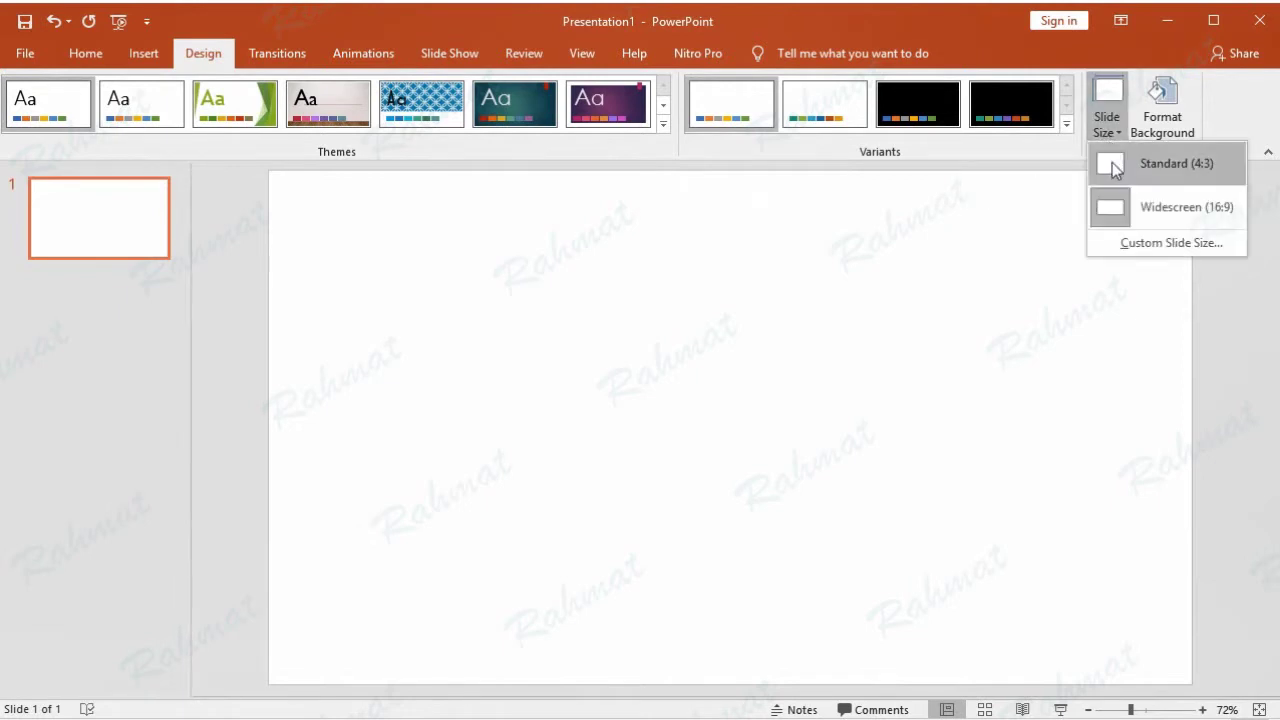
{"action": "left_click", "coordinate": [1130, 243]}
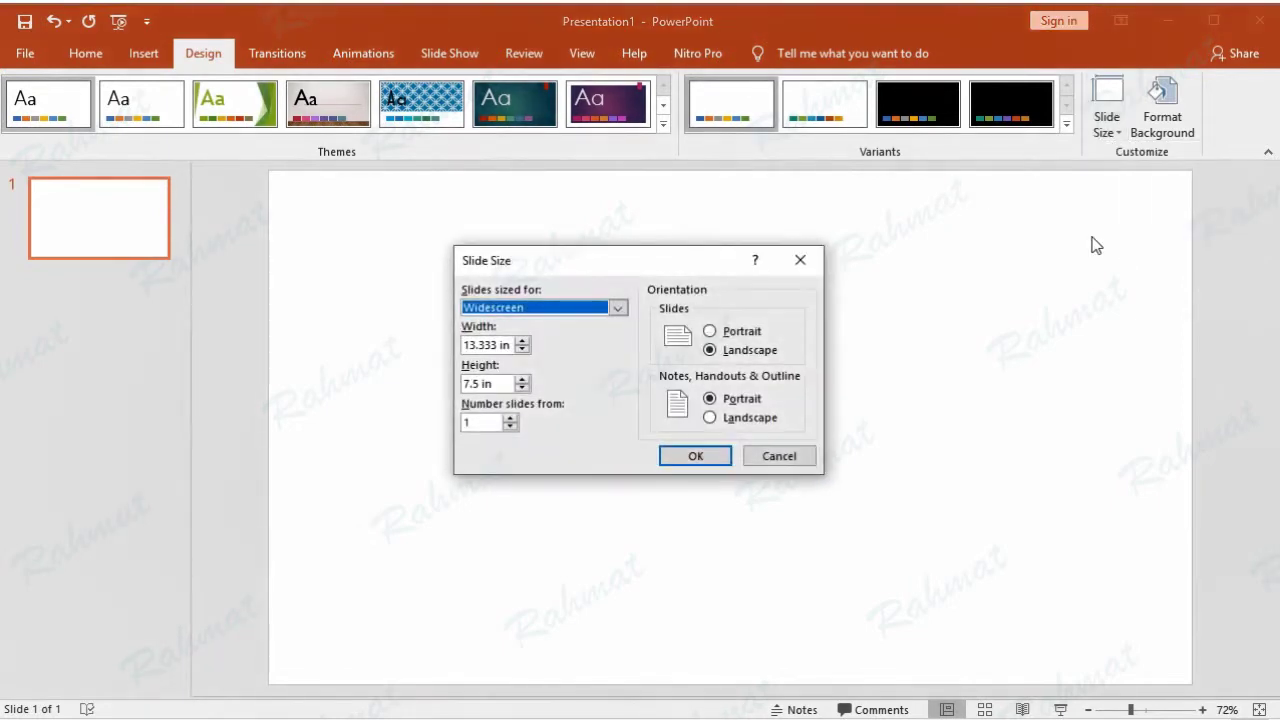
{"action": "left_click", "coordinate": [619, 307]}
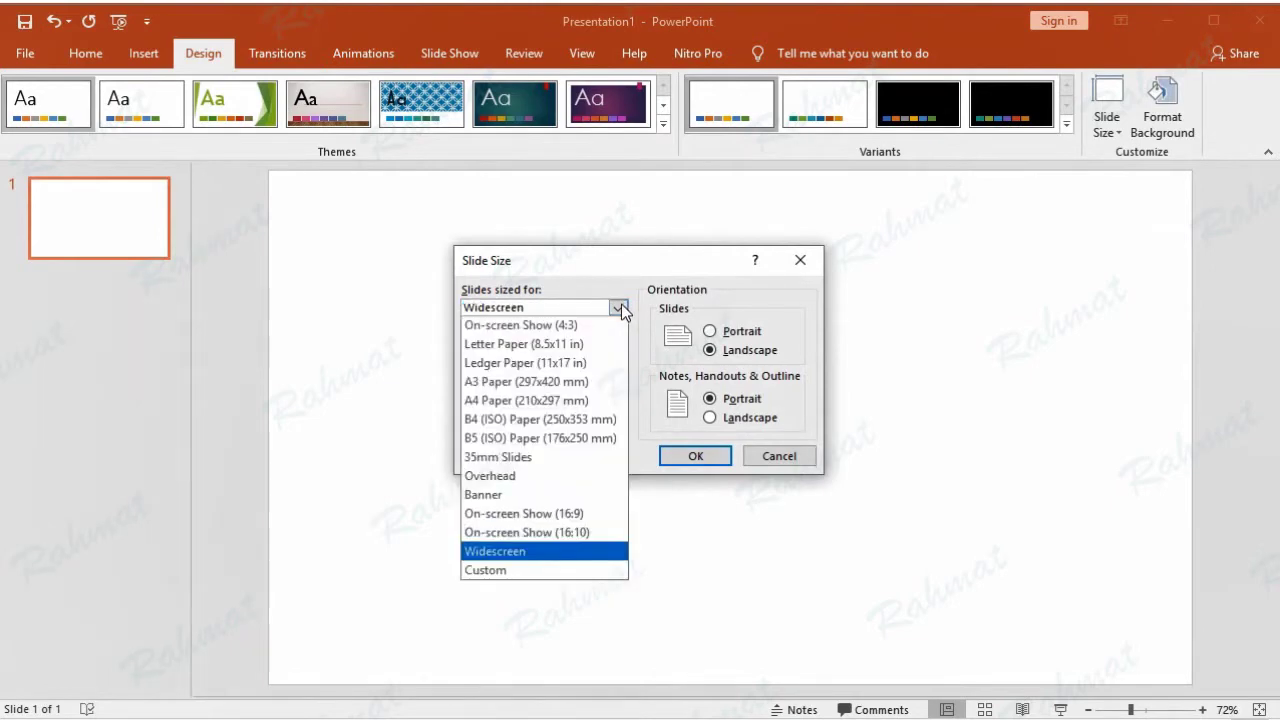
{"action": "left_click", "coordinate": [540, 401]}
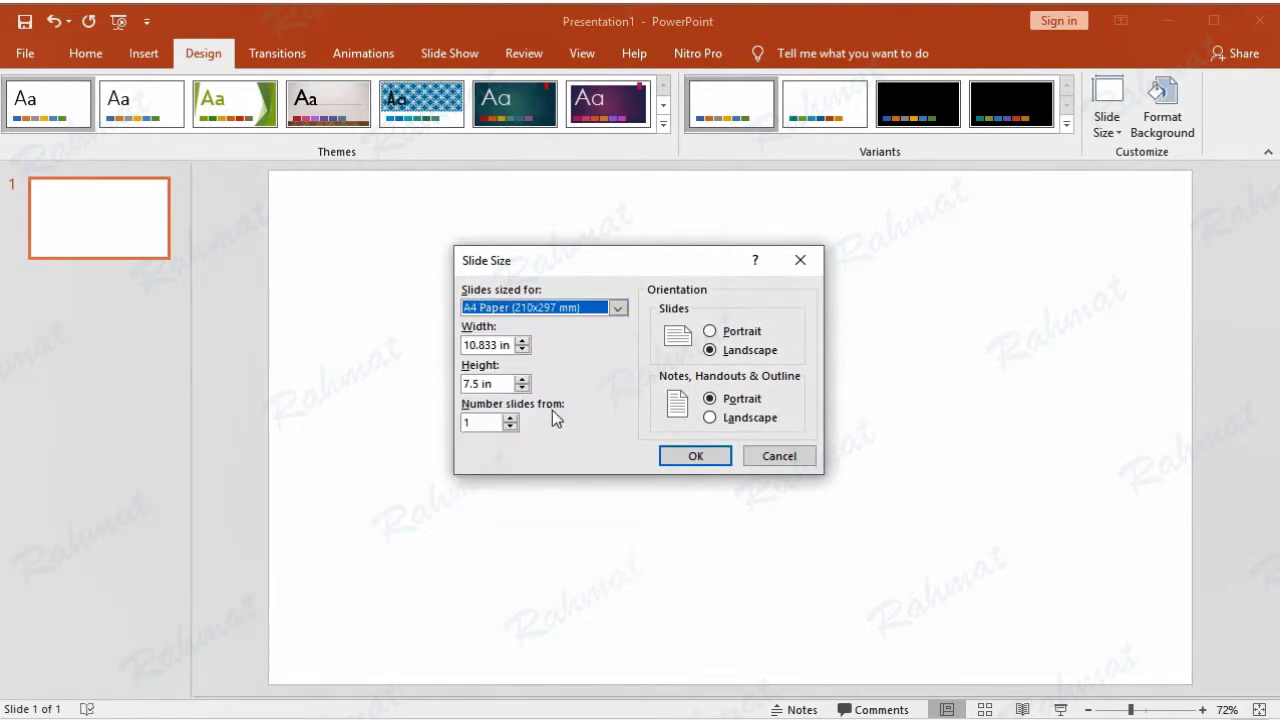
{"action": "left_click", "coordinate": [680, 456]}
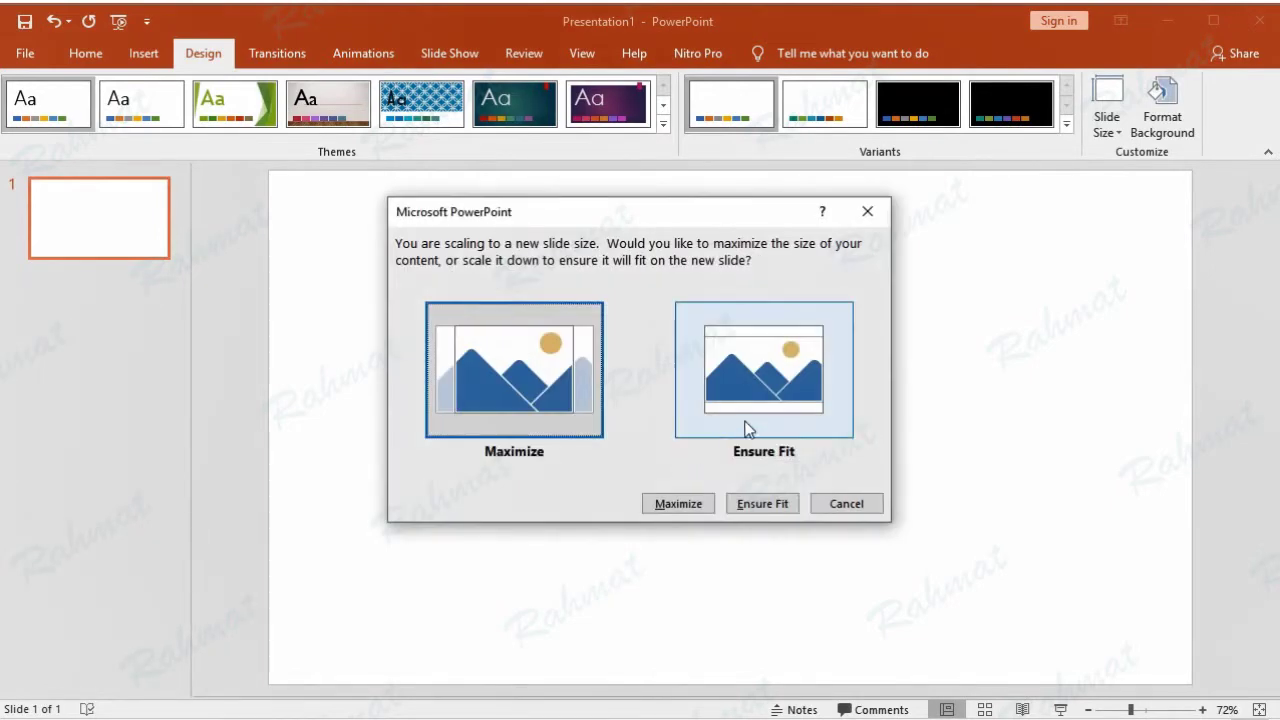
{"action": "left_click", "coordinate": [789, 386]}
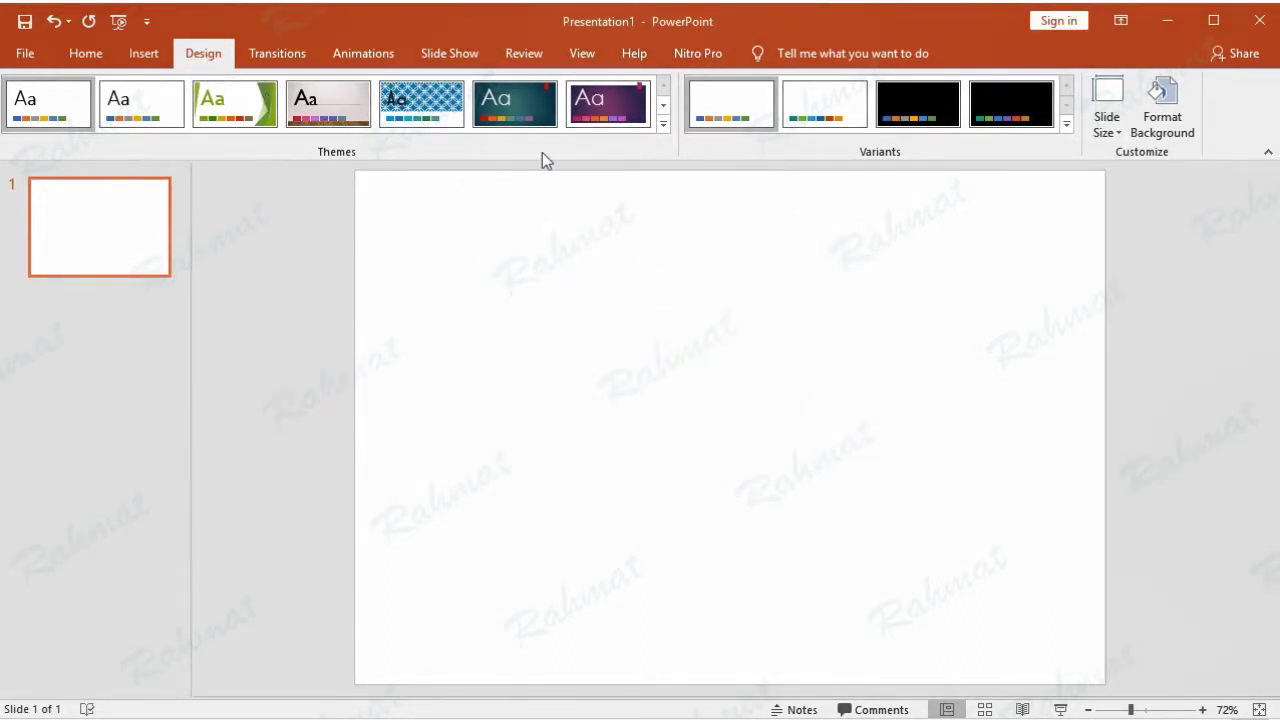
- Apply the blue pattern theme, then switch to its brown diamond-pattern variant
{"action": "left_click", "coordinate": [663, 124]}
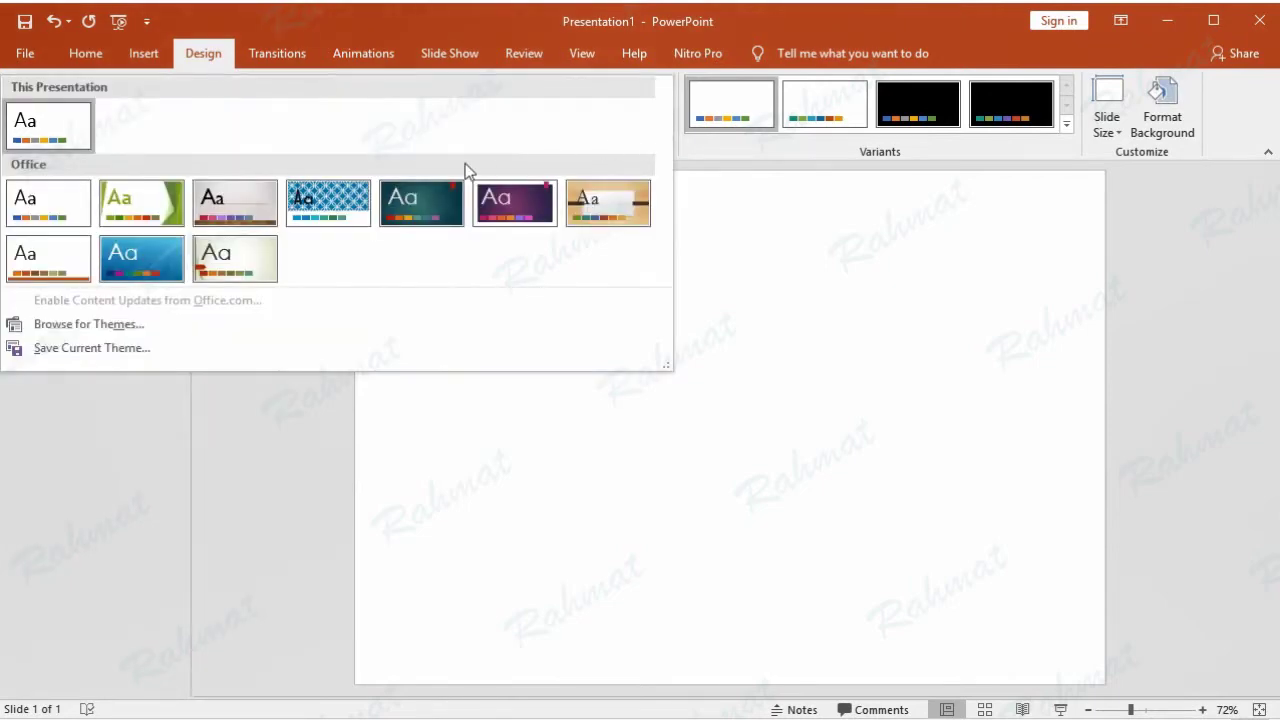
{"action": "left_click", "coordinate": [338, 208]}
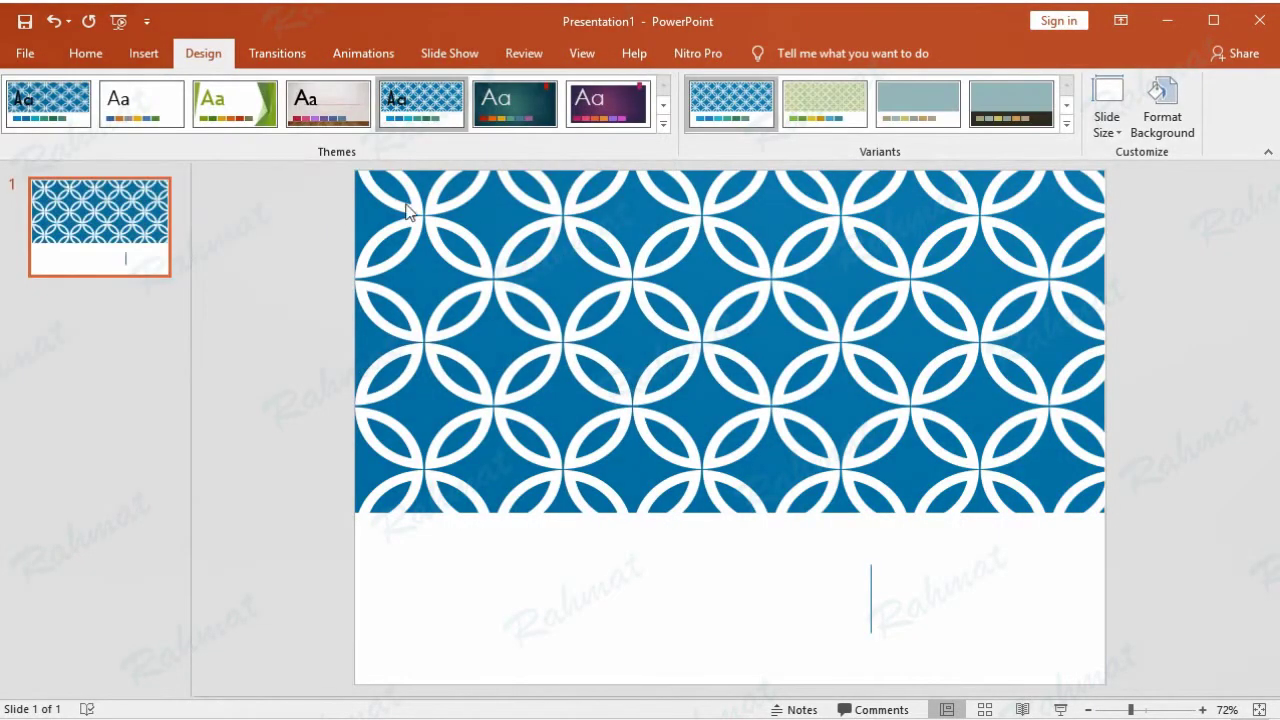
{"action": "left_click", "coordinate": [1066, 124]}
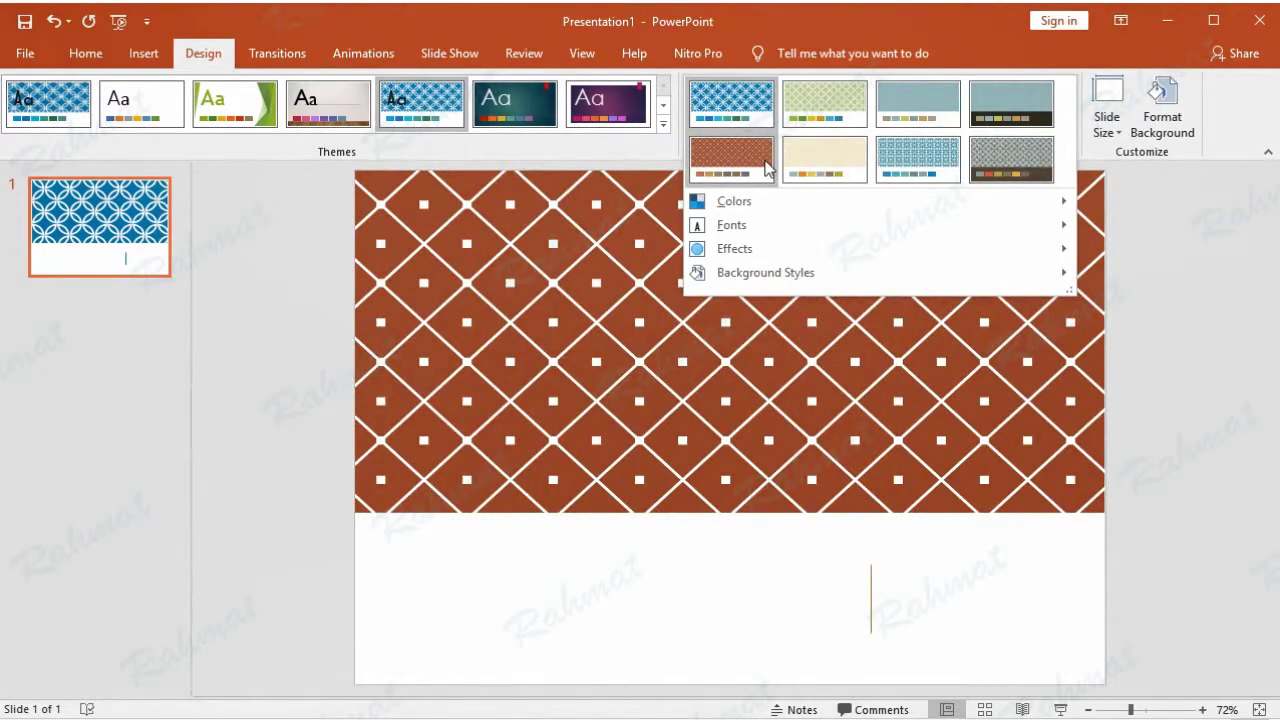
{"action": "left_click", "coordinate": [766, 168]}
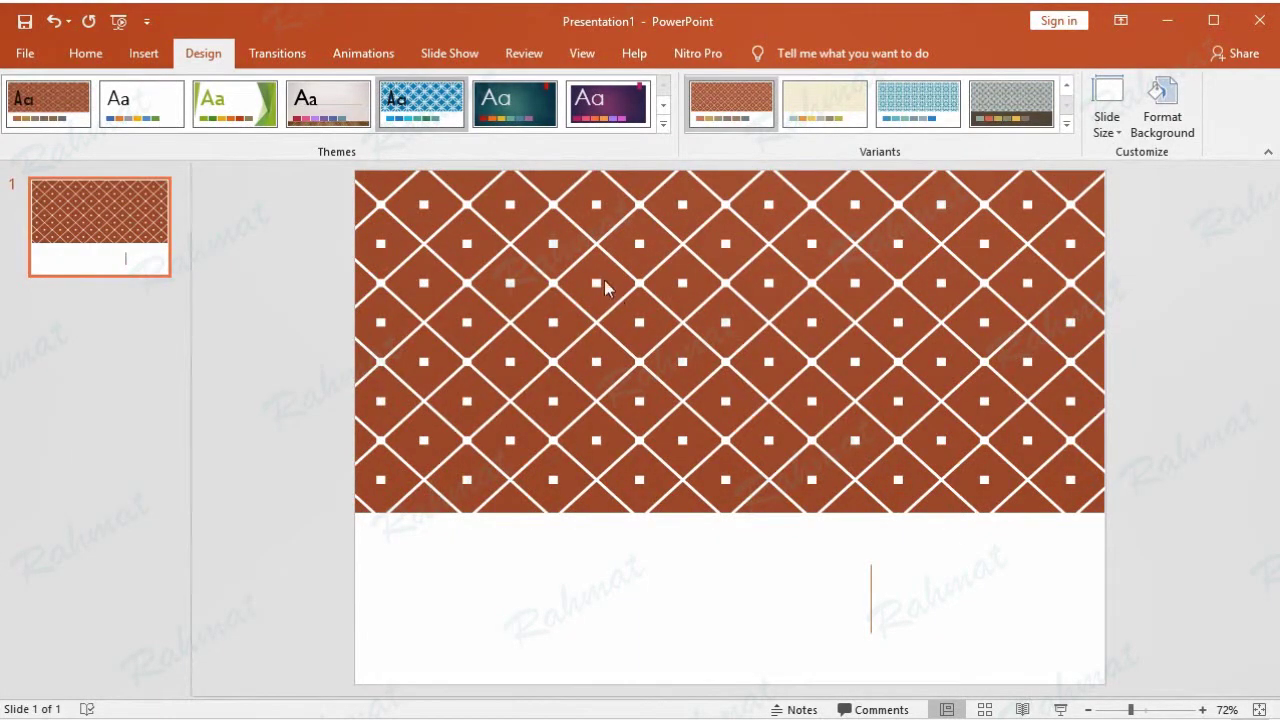
{"action": "left_click", "coordinate": [150, 56]}
- Draw a rectangle across the lower white band, fill it orange and remove its outline
{"action": "left_click", "coordinate": [289, 134]}
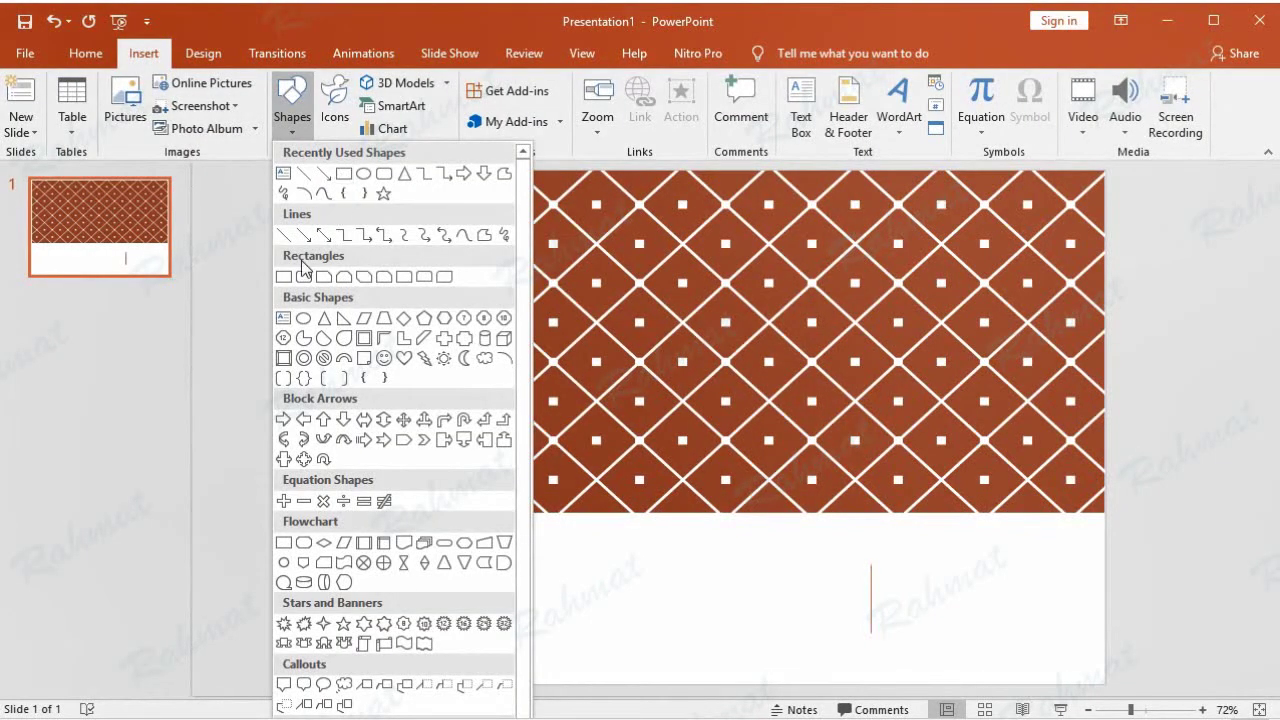
{"action": "left_click", "coordinate": [288, 275]}
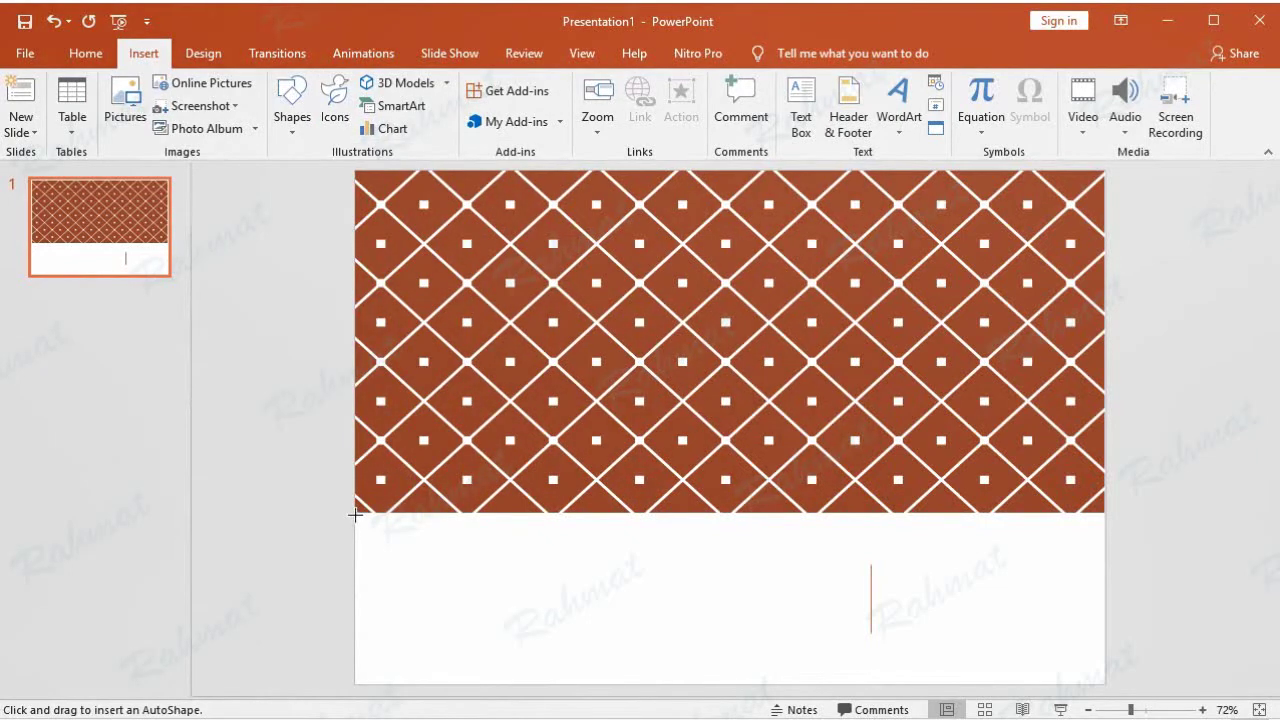
{"action": "left_click_drag", "start_coordinate": [356, 512], "coordinate": [1104, 684]}
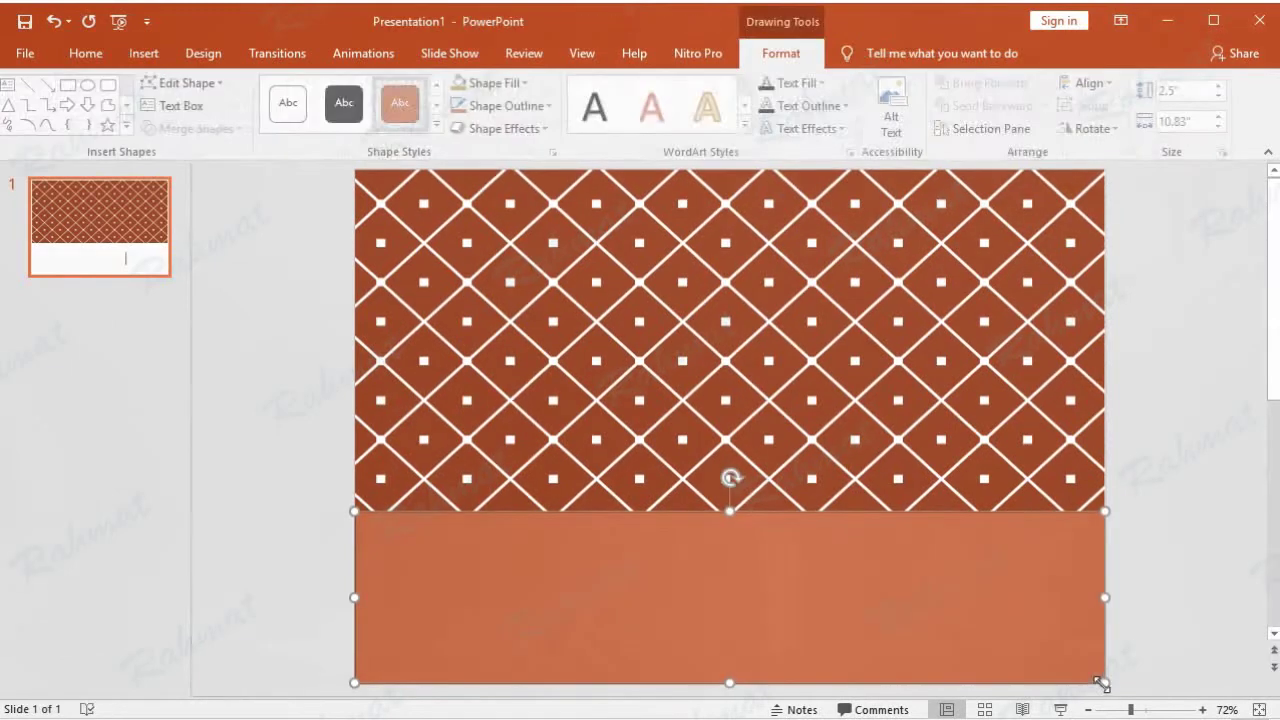
{"action": "left_click", "coordinate": [529, 84]}
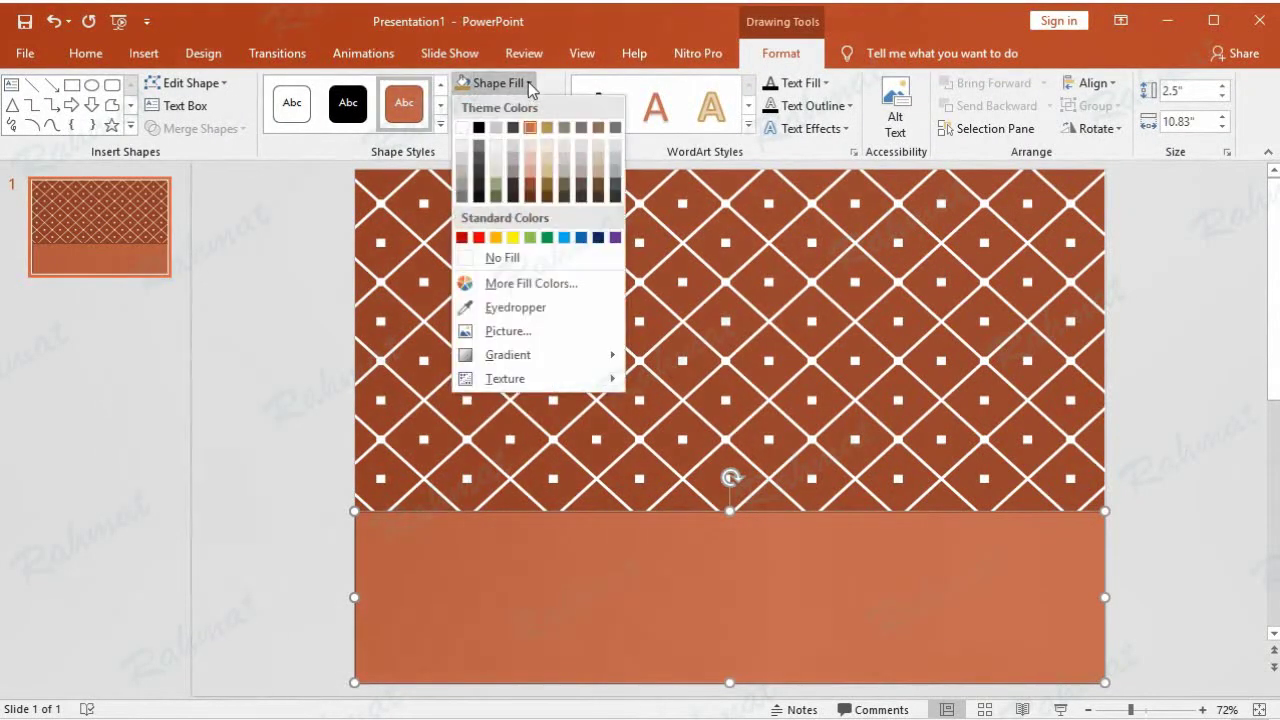
{"action": "left_click", "coordinate": [528, 127]}
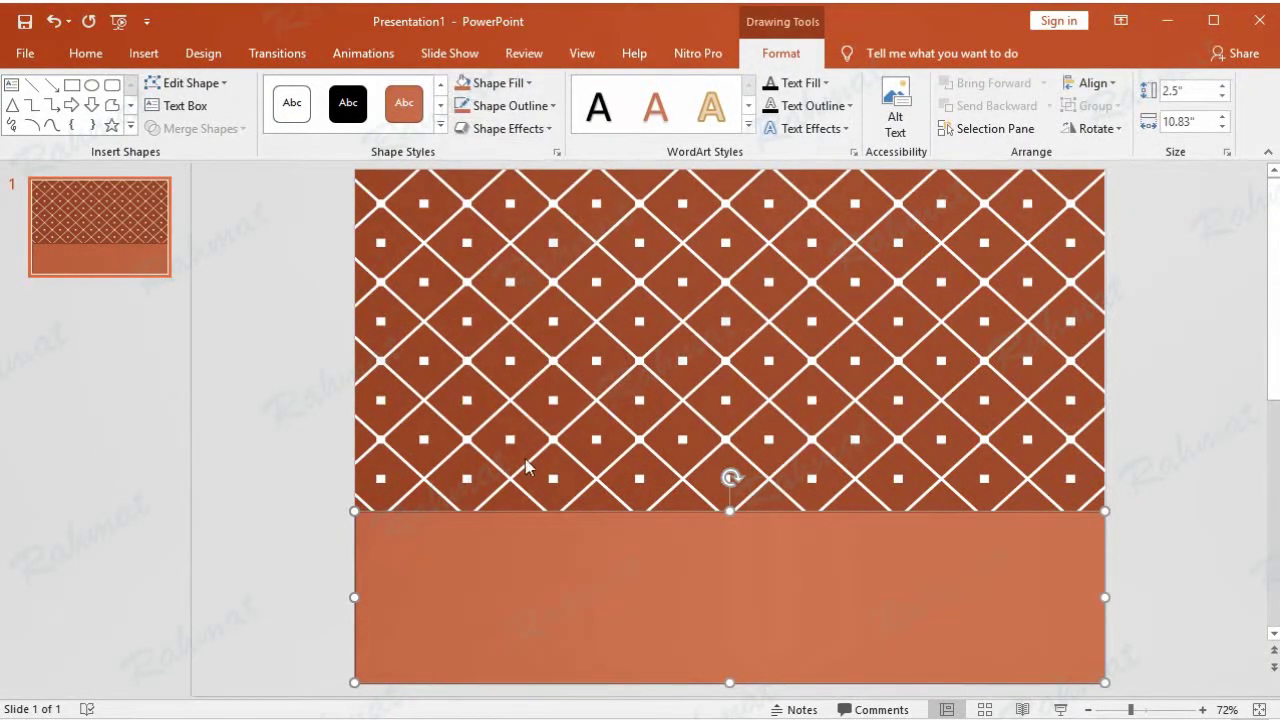
{"action": "left_click", "coordinate": [510, 105]}
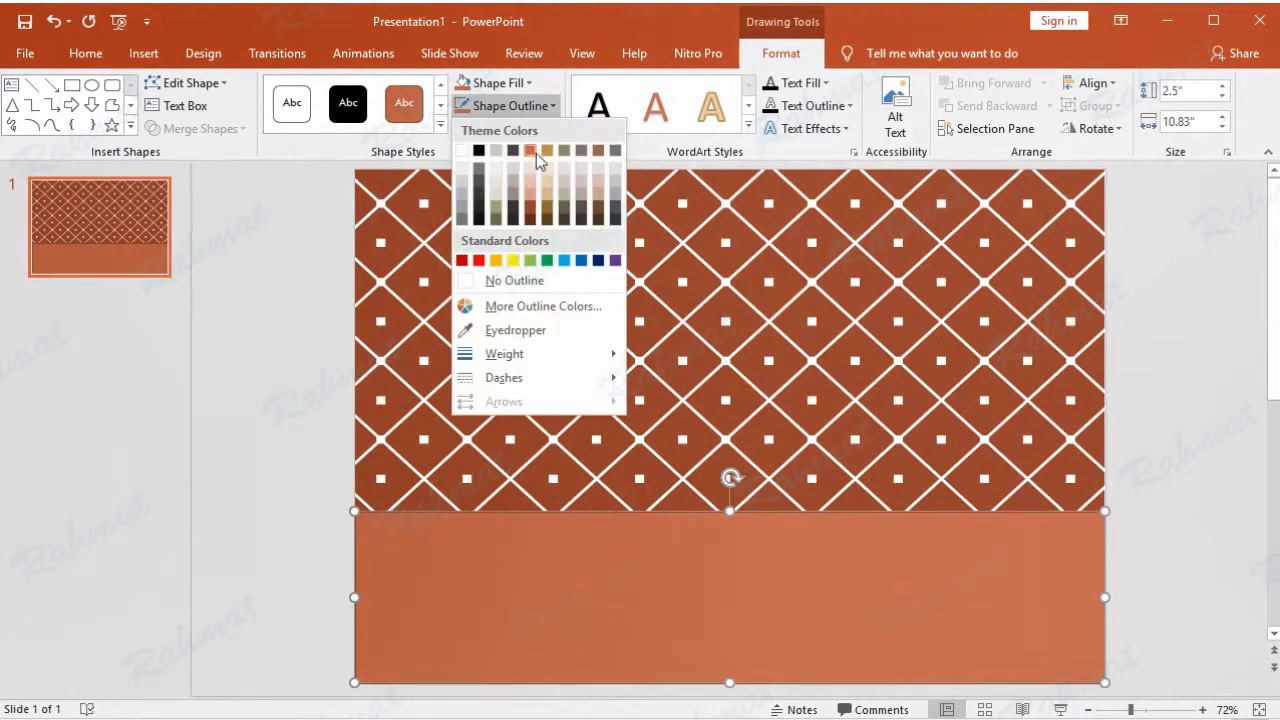
{"action": "left_click", "coordinate": [542, 283]}
{"action": "left_click", "coordinate": [1204, 384]}
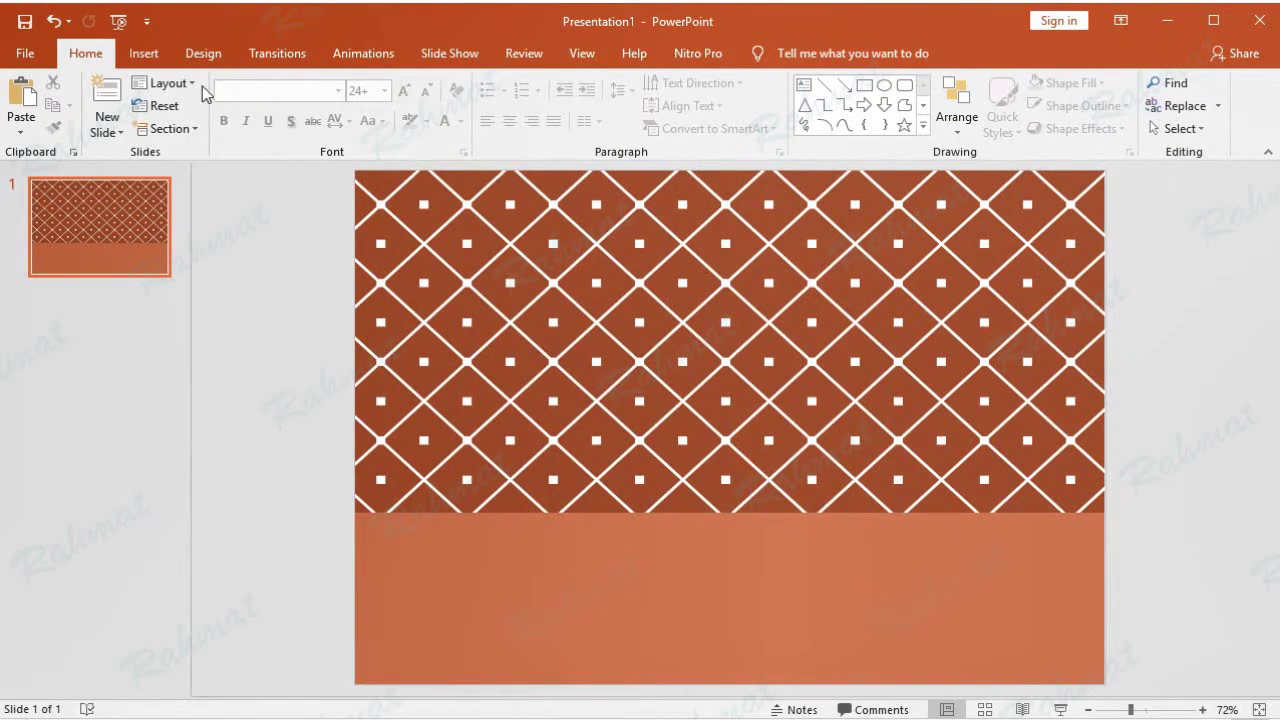
{"action": "left_click", "coordinate": [145, 54]}
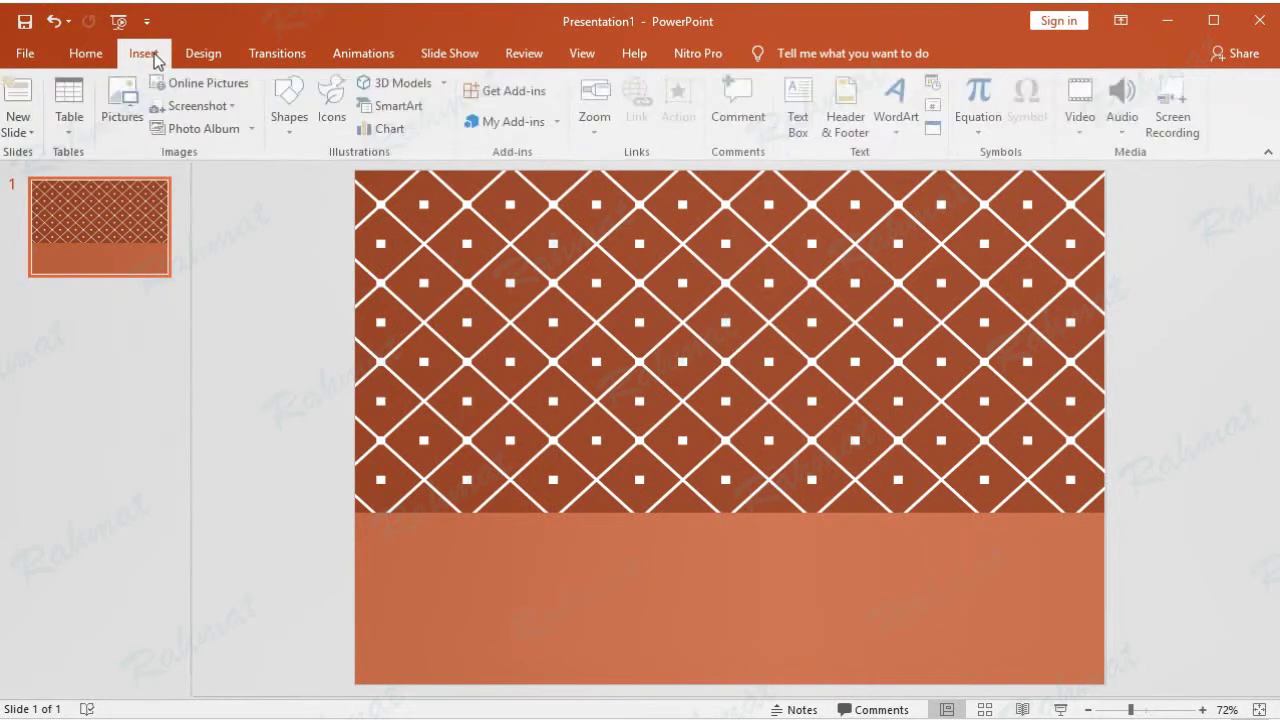
- Insert a 7x6 table with 0.8" rows and 1.3" columns, centred lower on the slide
{"action": "left_click", "coordinate": [73, 131]}
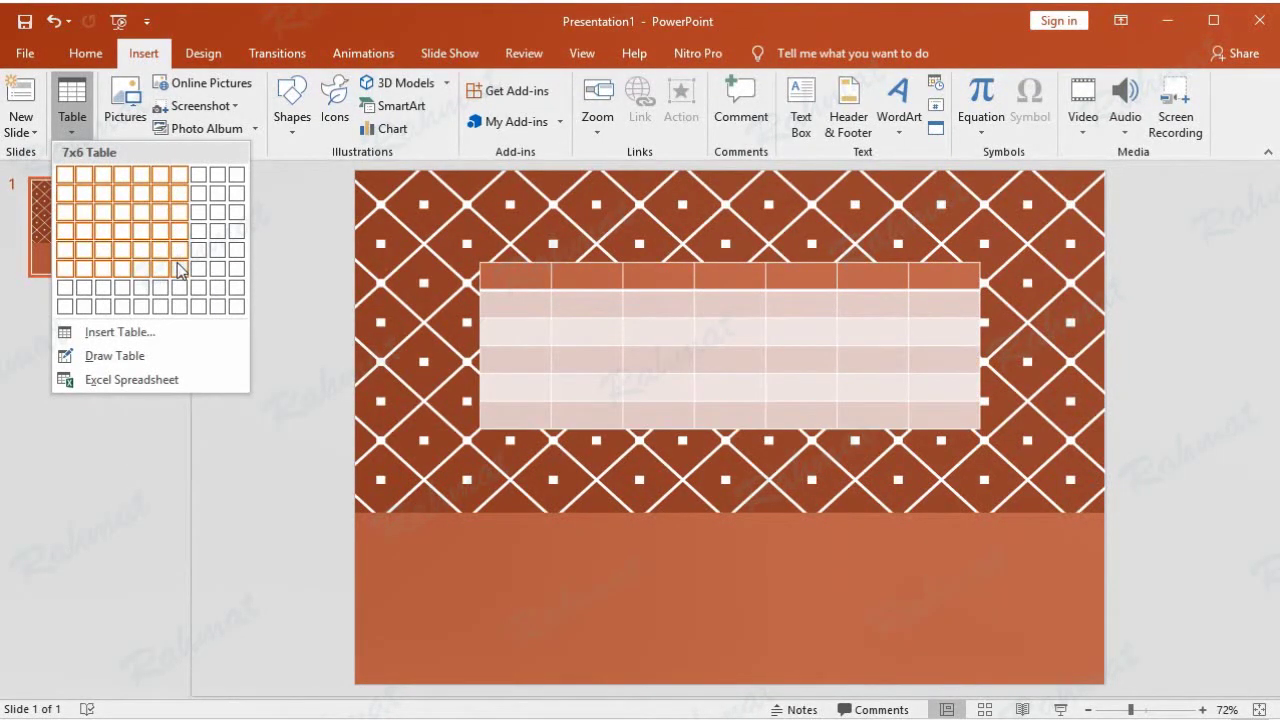
{"action": "left_click", "coordinate": [180, 270]}
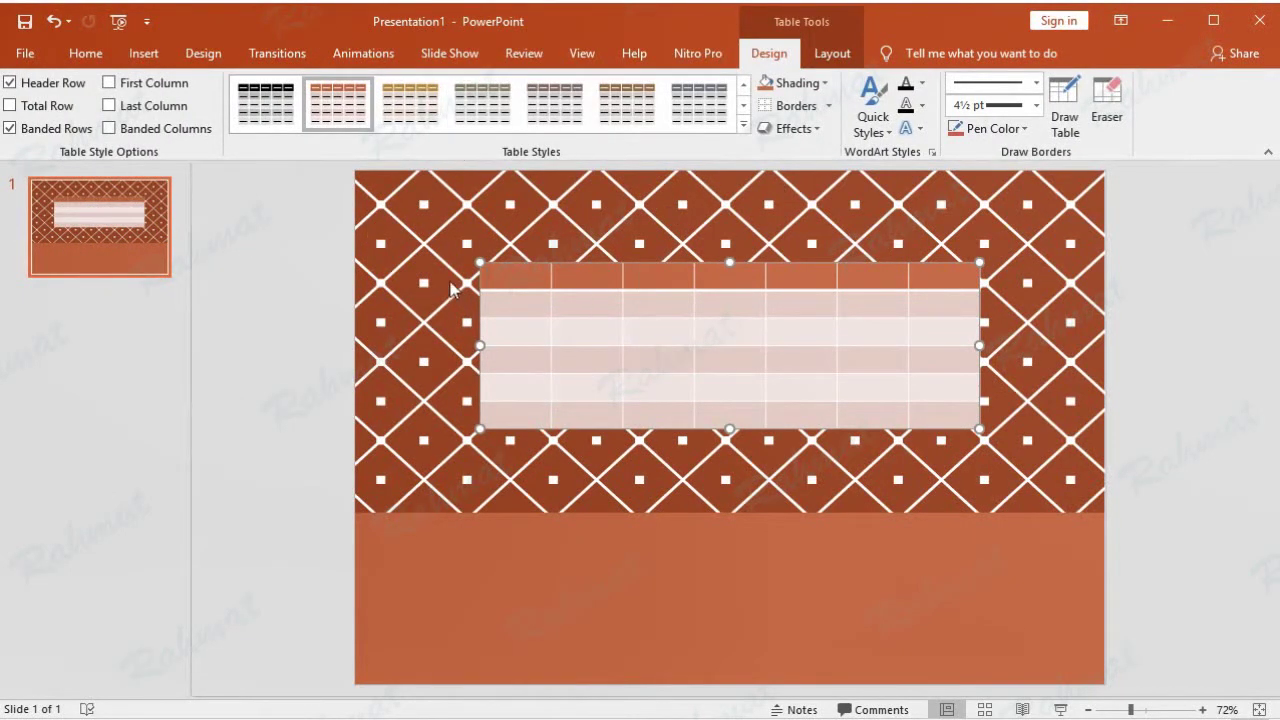
{"action": "left_click_drag", "start_coordinate": [488, 273], "coordinate": [961, 412]}
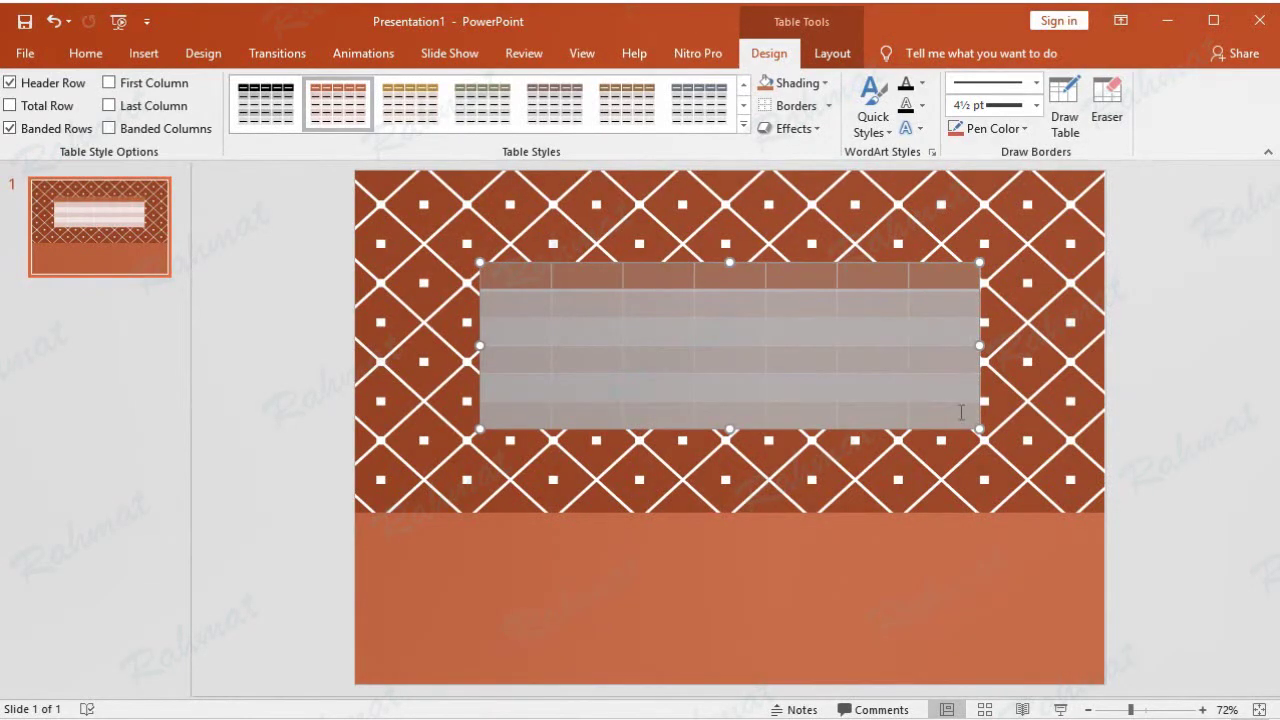
{"action": "left_click", "coordinate": [833, 56]}
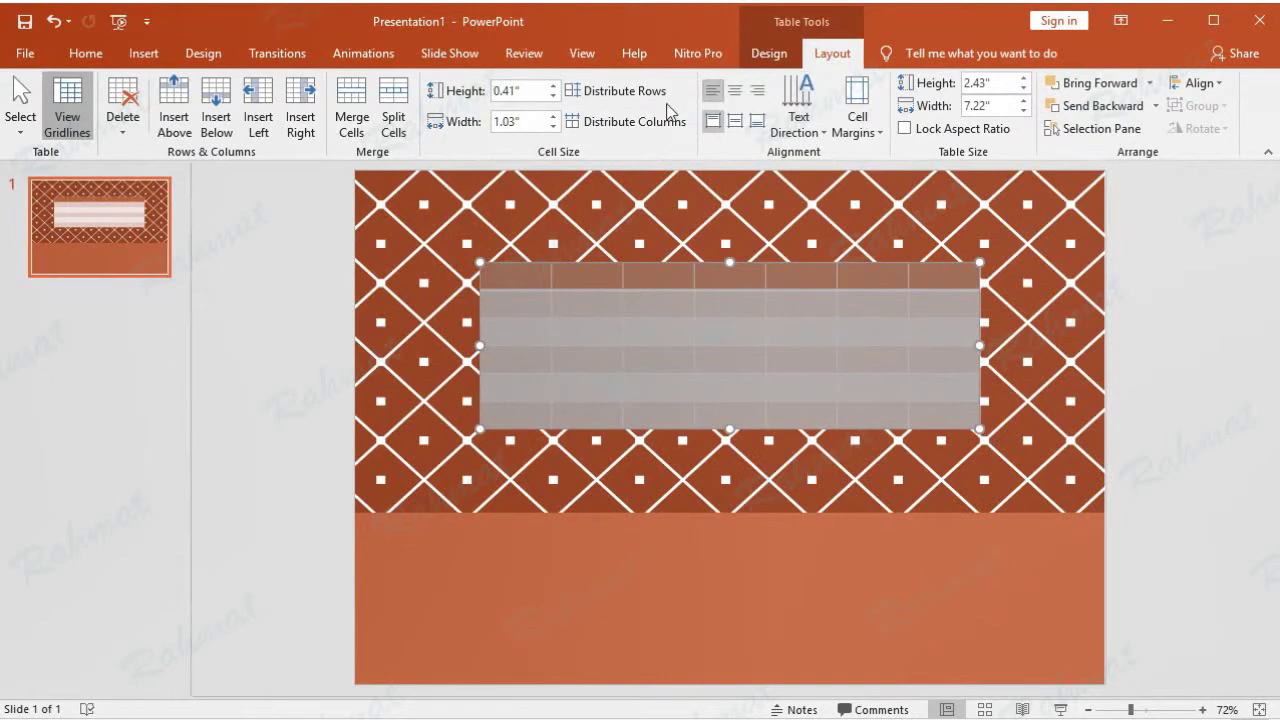
{"action": "left_click", "coordinate": [534, 91]}
{"action": "type", "text": "0.8"}
{"action": "left_click", "coordinate": [536, 122]}
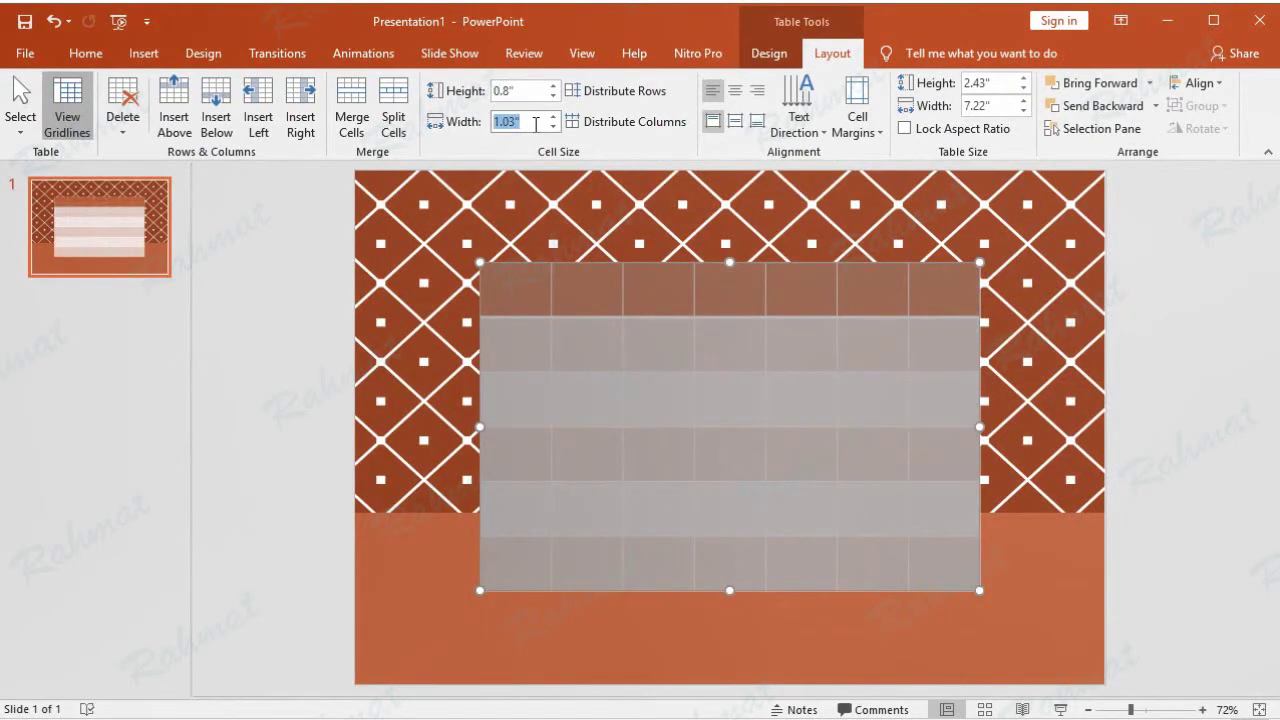
{"action": "type", "text": "1"}
{"action": "key", "text": "Return"}
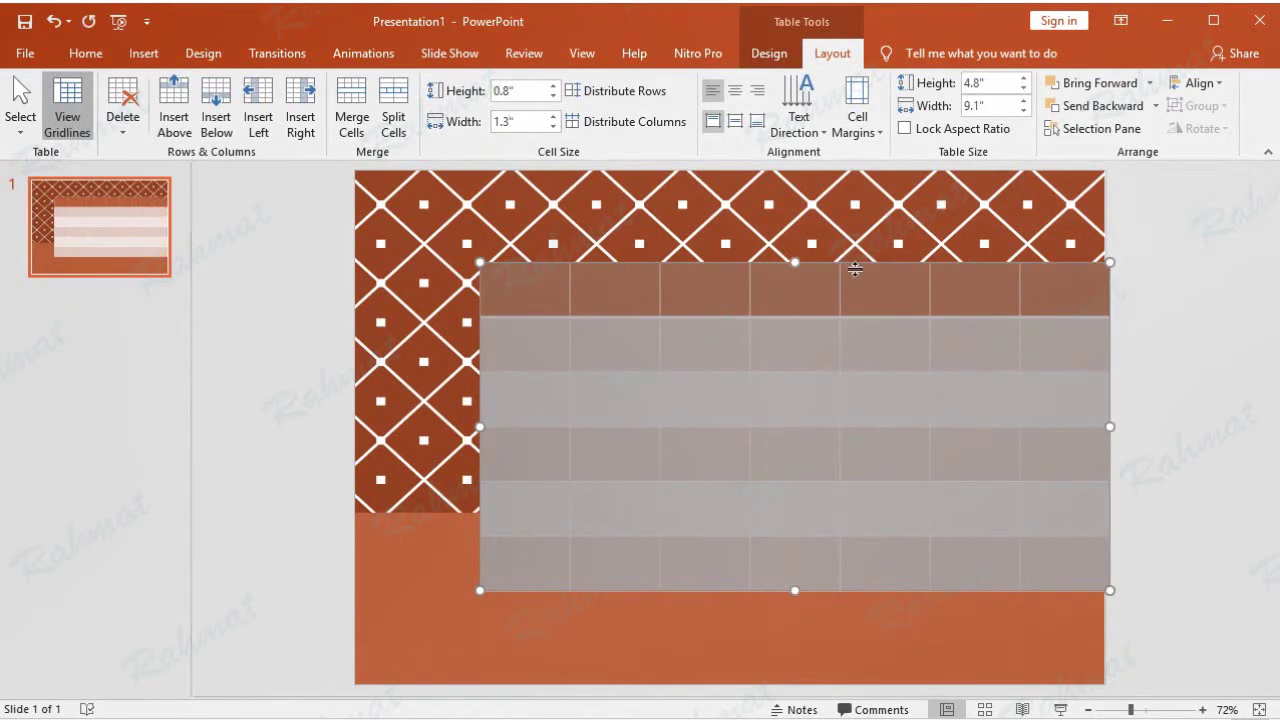
{"action": "left_click_drag", "start_coordinate": [855, 265], "coordinate": [805, 282]}
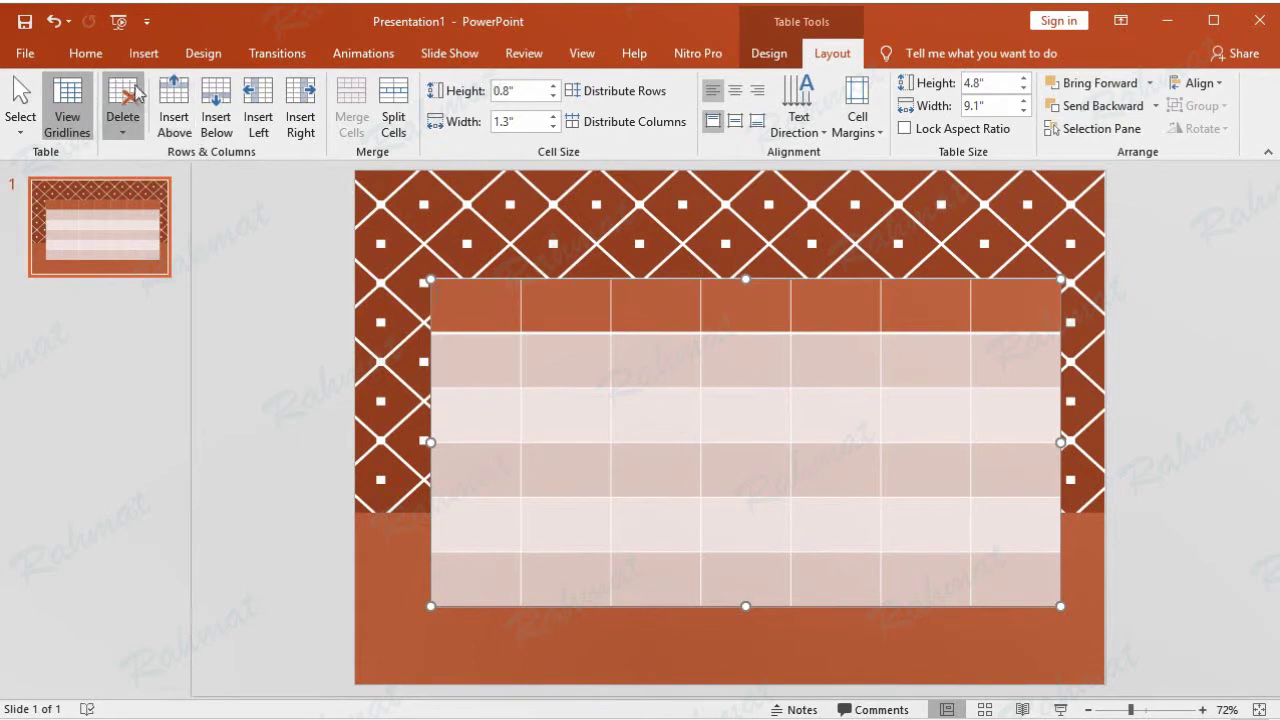
{"action": "left_click", "coordinate": [90, 52]}
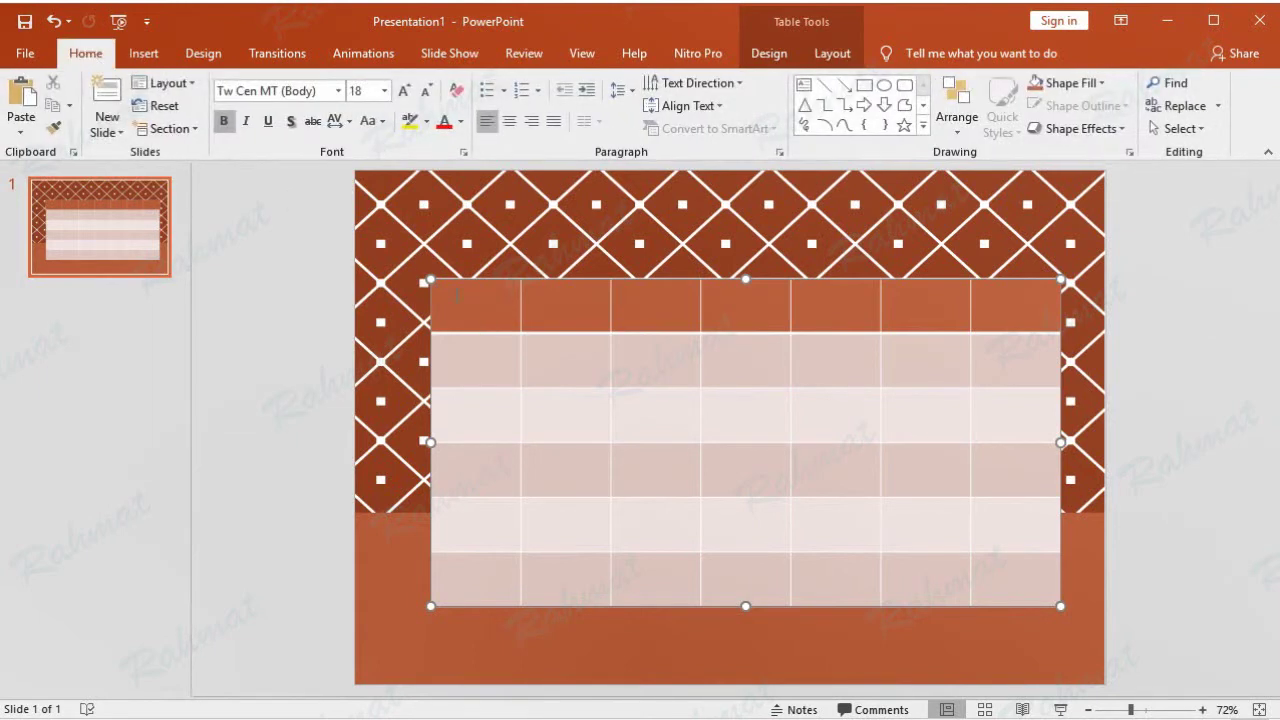
- Set the whole table's text to bold Calibri
{"action": "left_click_drag", "start_coordinate": [457, 295], "coordinate": [986, 591]}
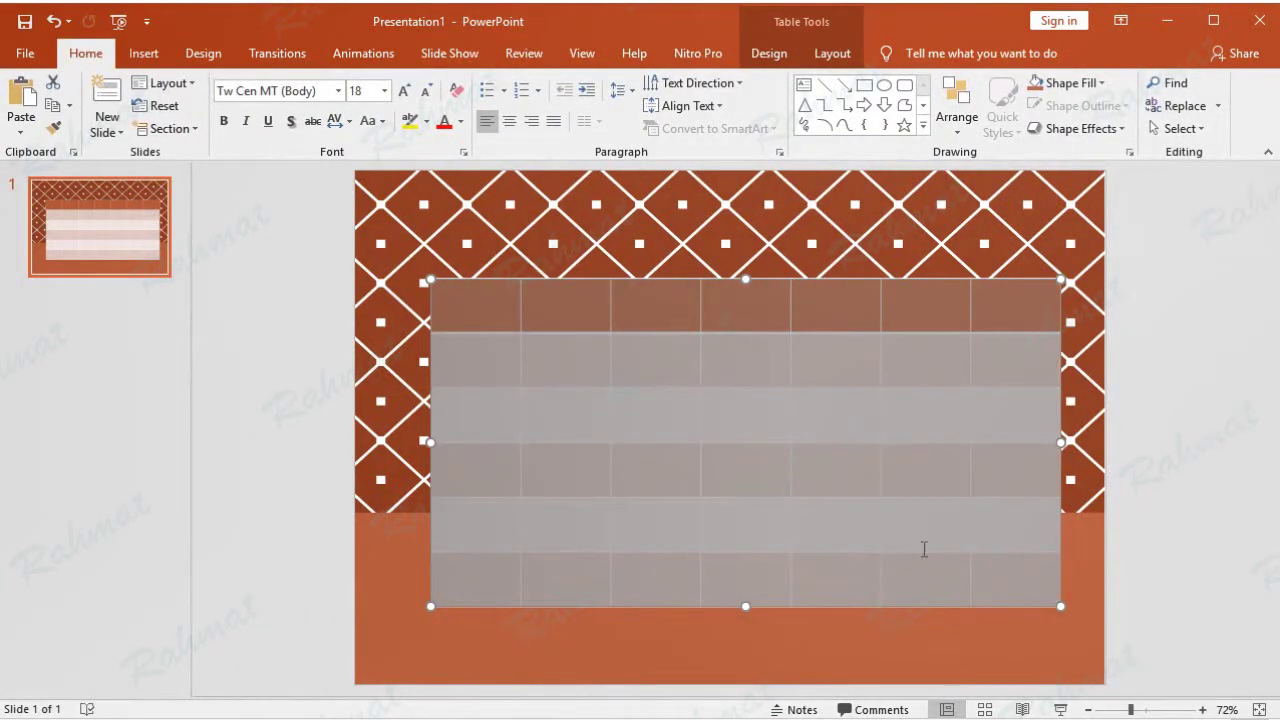
{"action": "left_click", "coordinate": [338, 91]}
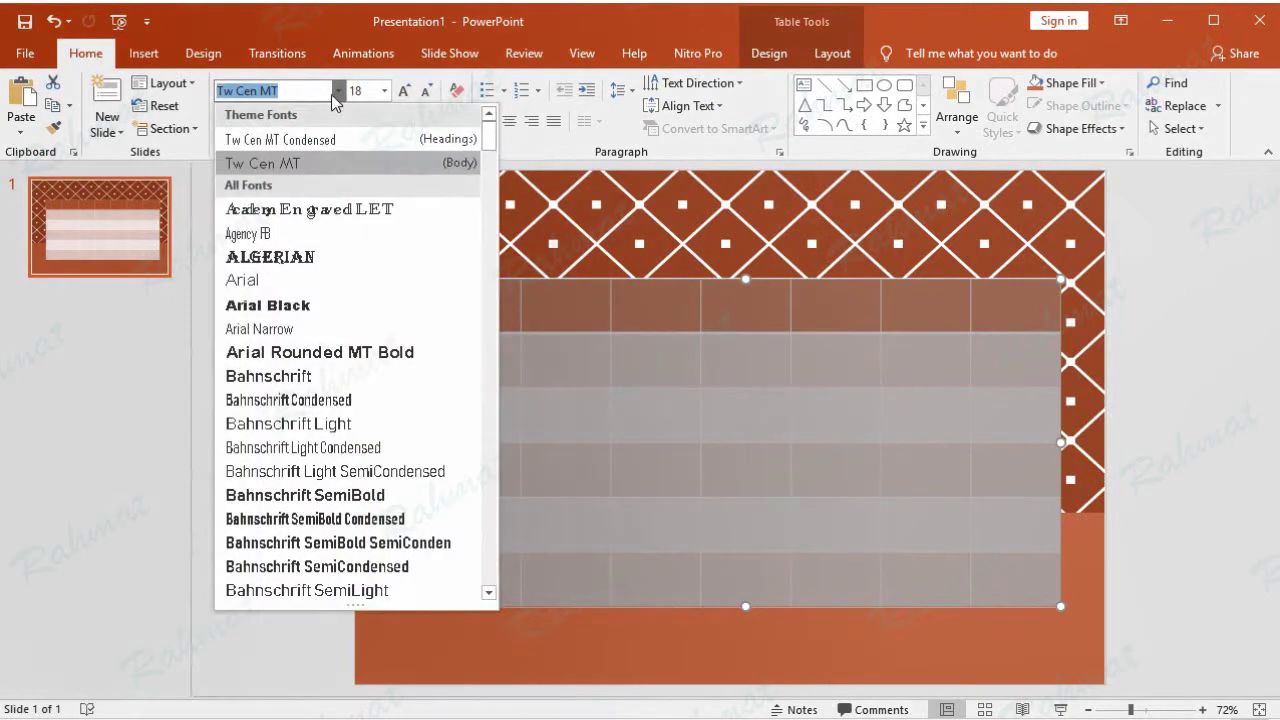
{"action": "scroll", "coordinate": [339, 389], "scroll_direction": "down", "scroll_amount": 1}
{"action": "scroll", "coordinate": [343, 453], "scroll_direction": "down", "scroll_amount": 1}
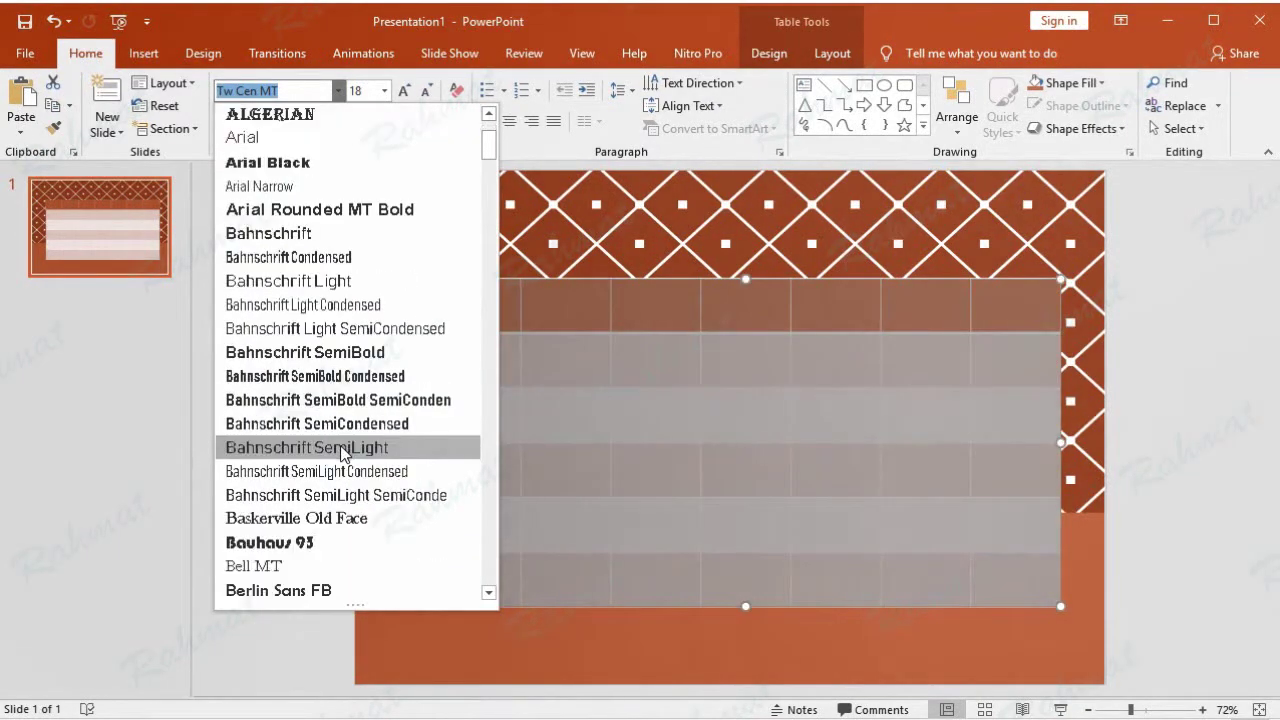
{"action": "scroll", "coordinate": [342, 455], "scroll_direction": "down", "scroll_amount": 1}
{"action": "scroll", "coordinate": [340, 458], "scroll_direction": "down", "scroll_amount": 1}
{"action": "scroll", "coordinate": [337, 461], "scroll_direction": "down", "scroll_amount": 2}
{"action": "scroll", "coordinate": [338, 466], "scroll_direction": "down", "scroll_amount": 3}
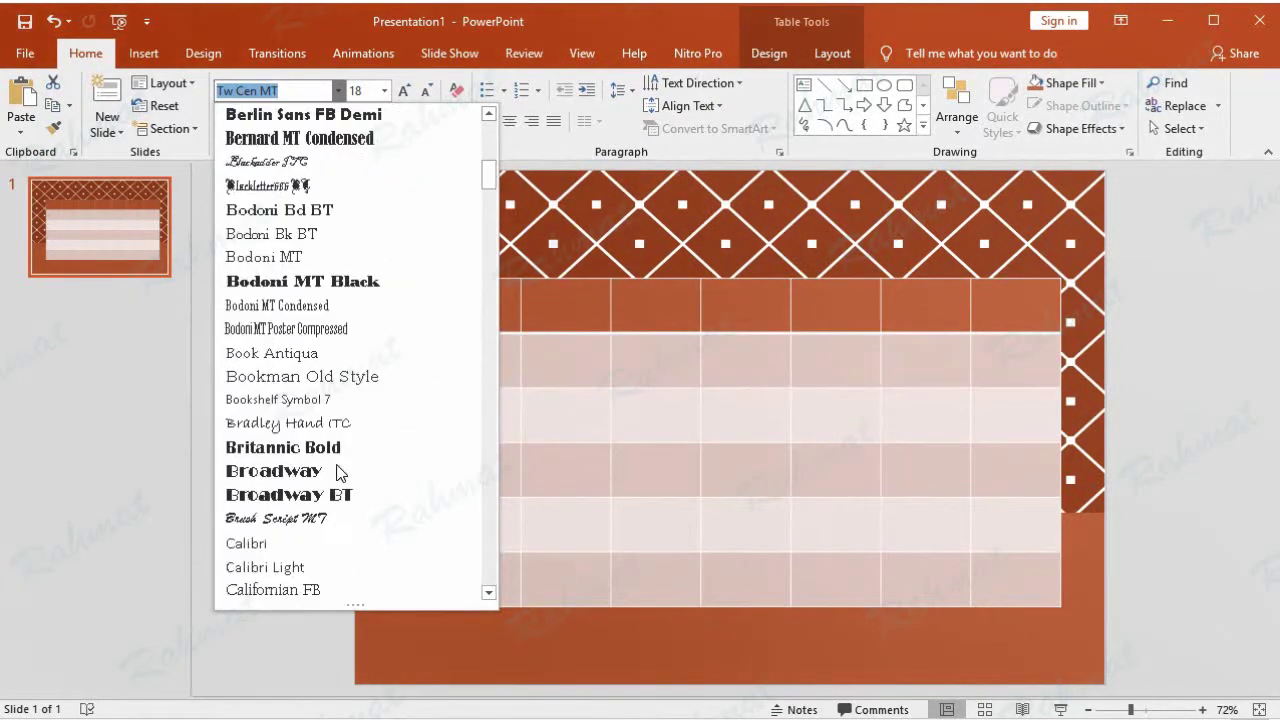
{"action": "scroll", "coordinate": [339, 468], "scroll_direction": "down", "scroll_amount": 2}
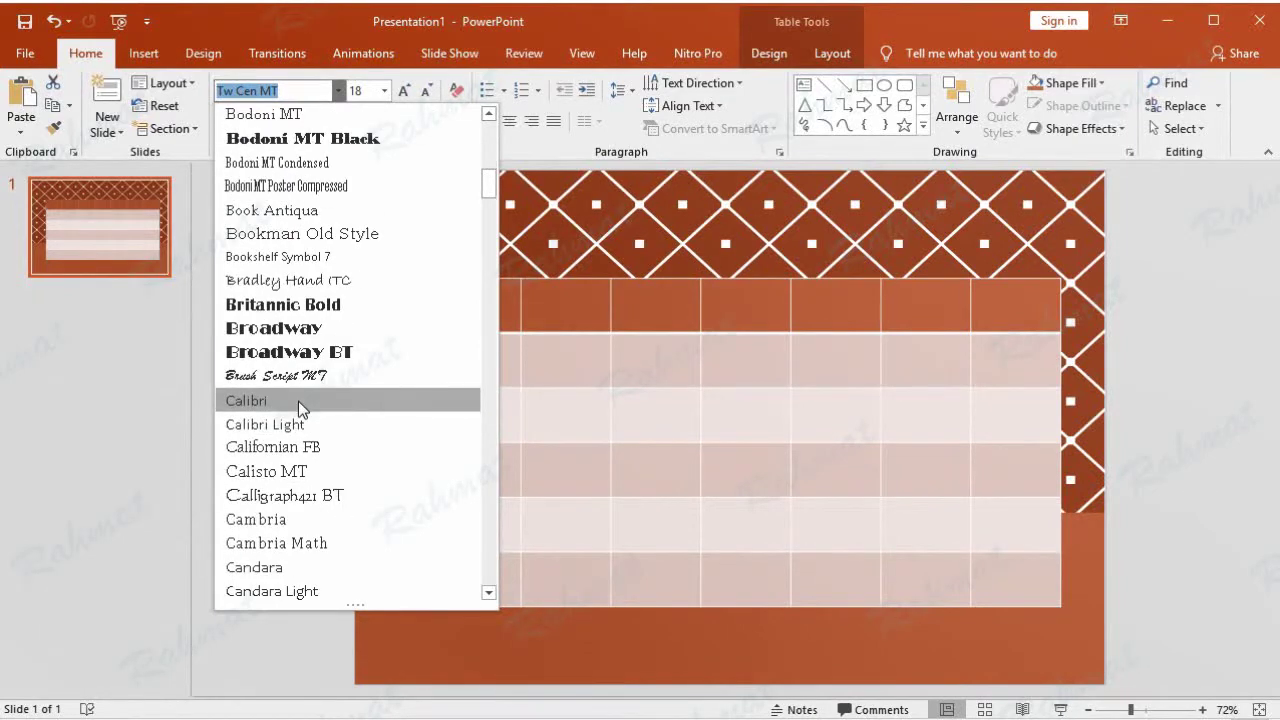
{"action": "left_click", "coordinate": [298, 401]}
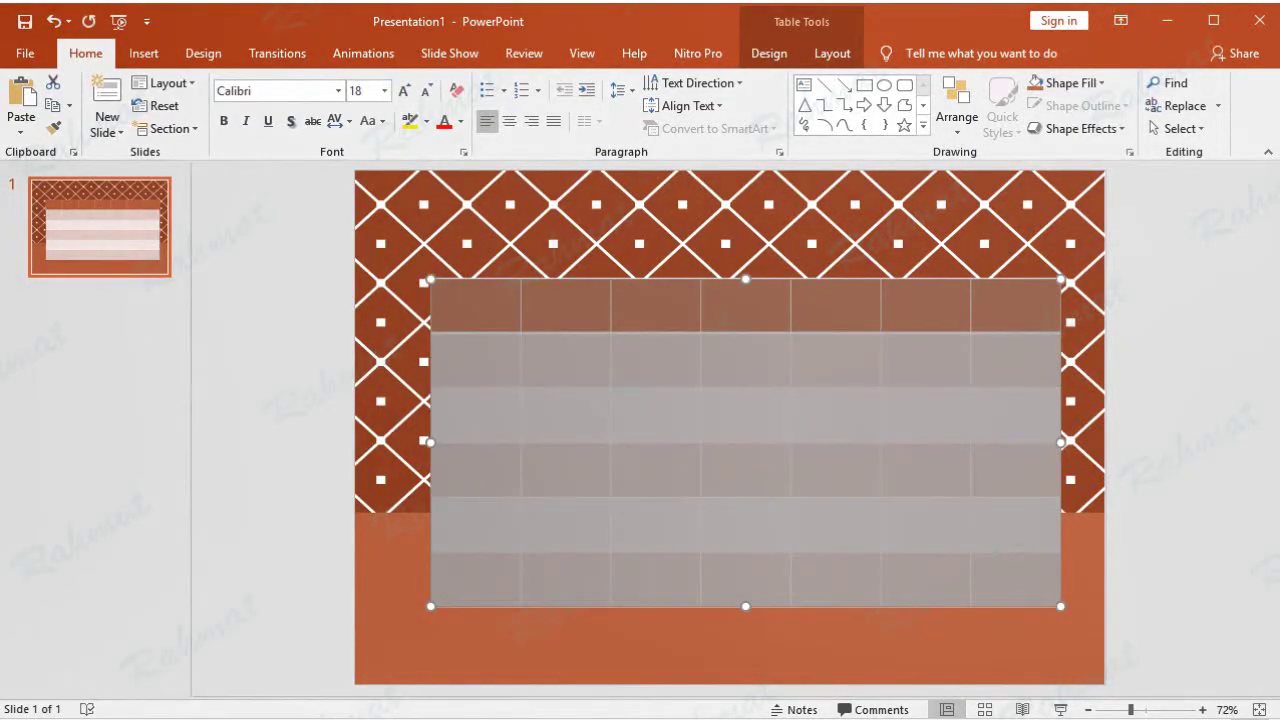
{"action": "key", "text": "ctrl+b"}
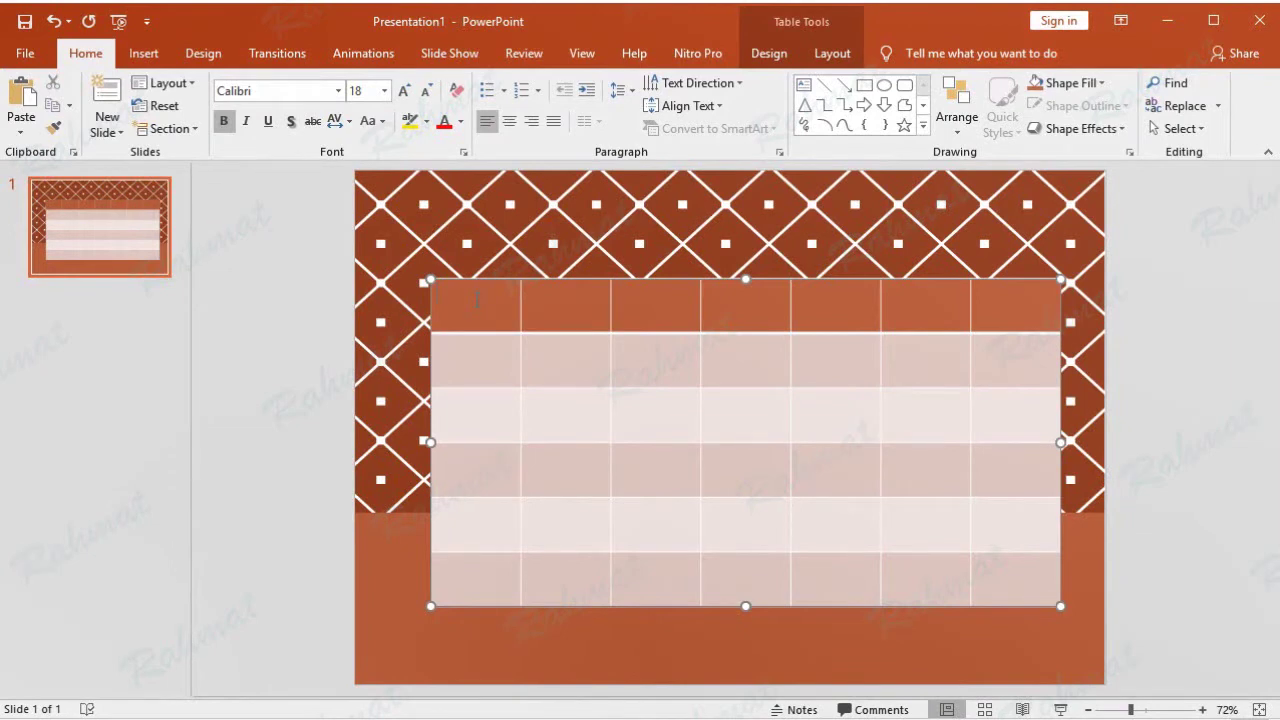
- Type the day names Sunday through Saturday into the header cells
{"action": "type", "text": "S"}
{"action": "type", "text": "unday"}
{"action": "key", "text": "Tab"}
{"action": "type", "text": "Mon"}
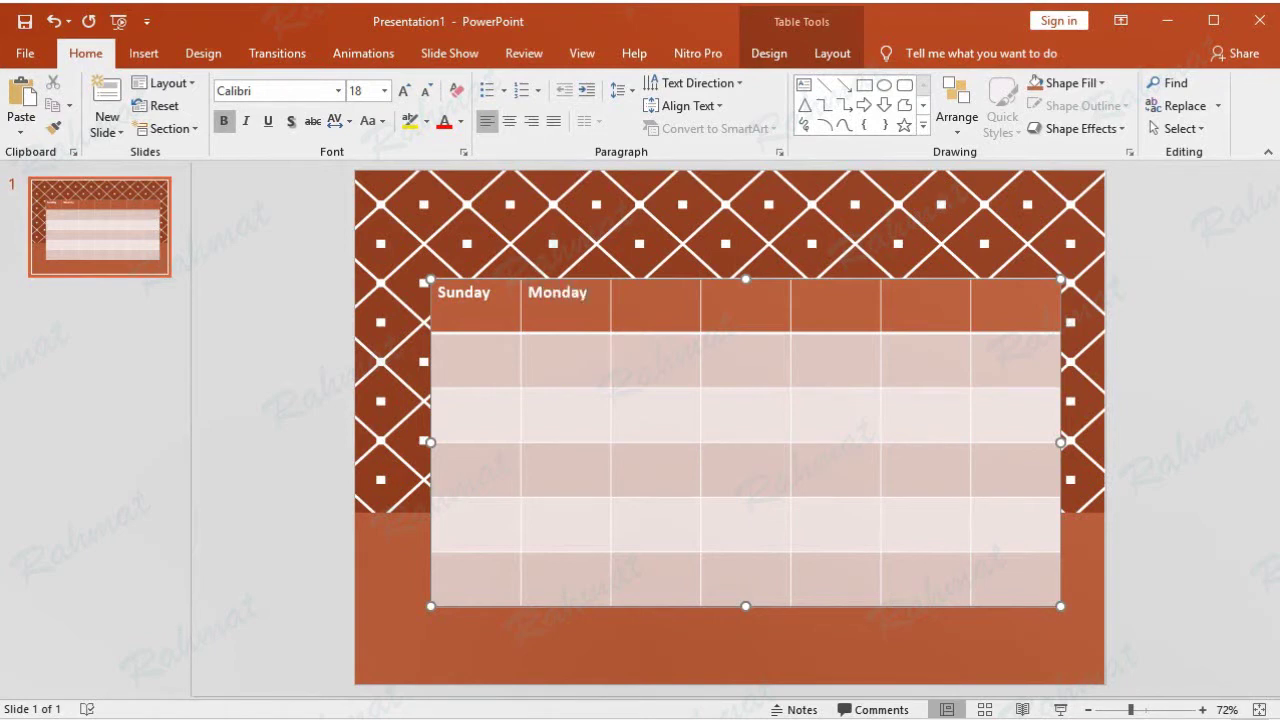
{"action": "type", "text": "Tu"}
{"action": "type", "text": "Wedne"}
{"action": "type", "text": "sday"}
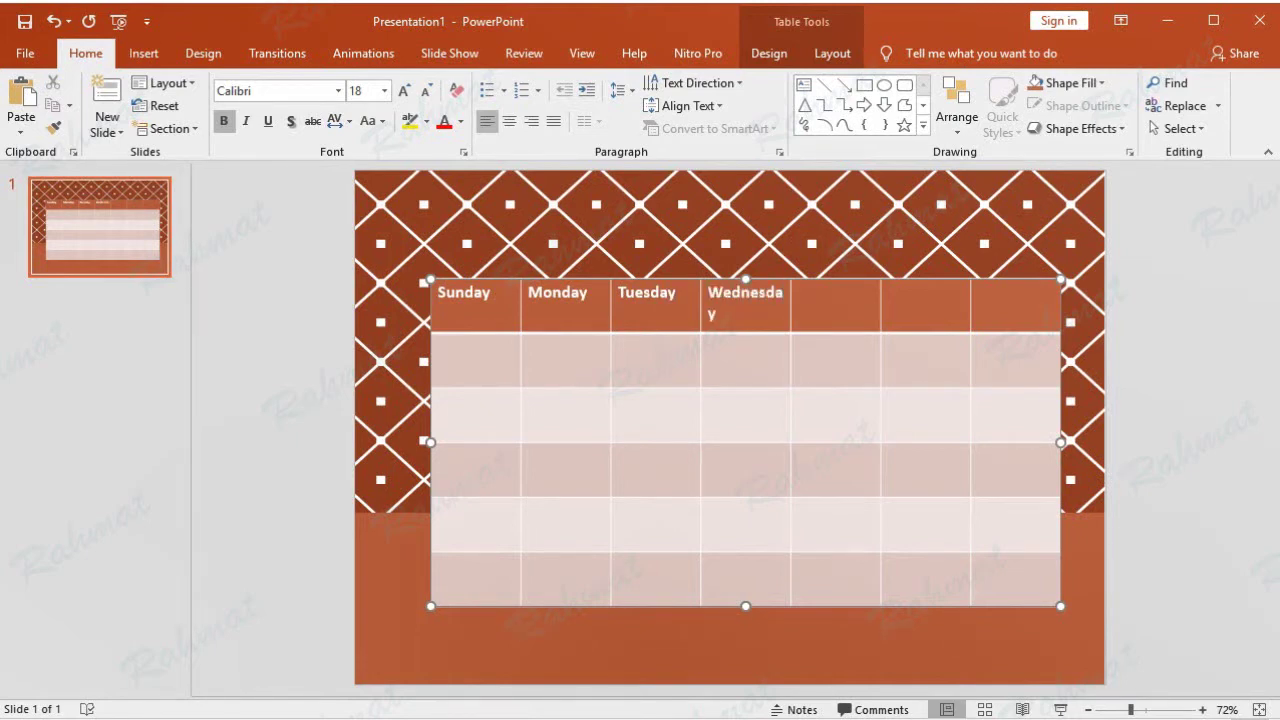
{"action": "key", "text": "Tab"}
{"action": "type", "text": "Thu"}
{"action": "type", "text": "Friday"}
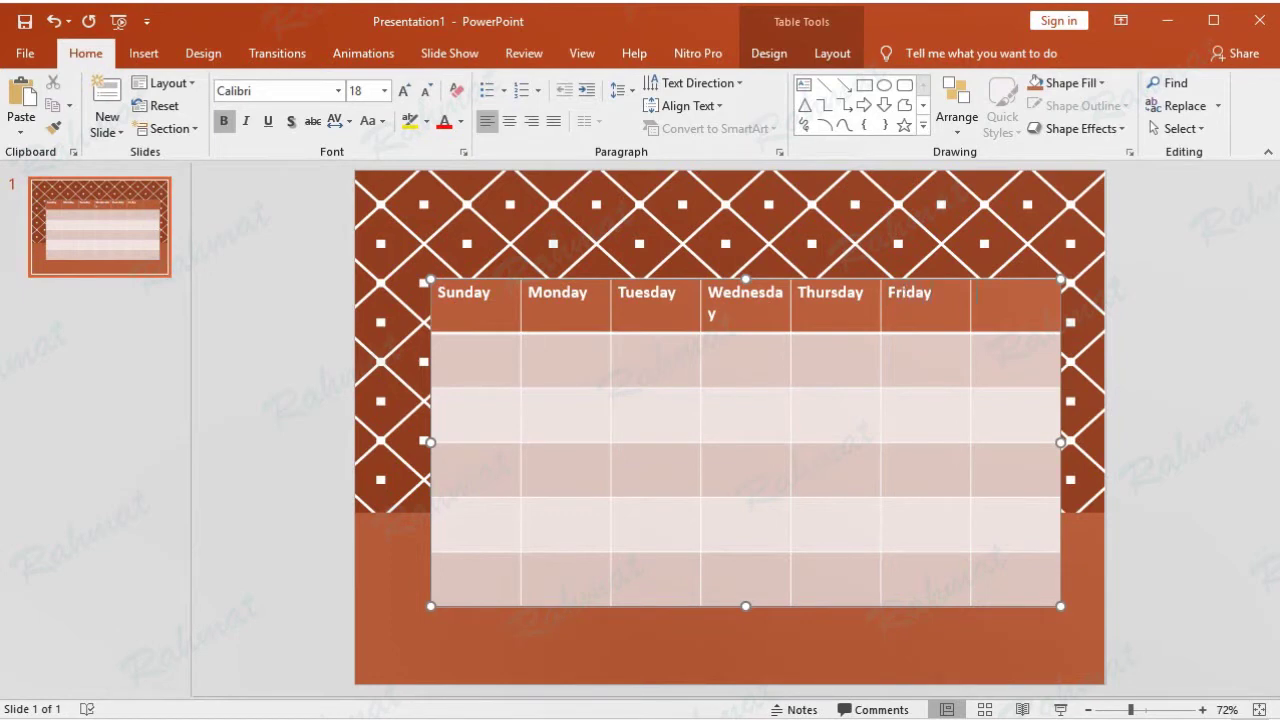
{"action": "type", "text": "Saturday"}
- Insert a new row below the bottom row, after undoing an extra column beside Saturday
{"action": "left_click_drag", "start_coordinate": [1010, 300], "coordinate": [1046, 592]}
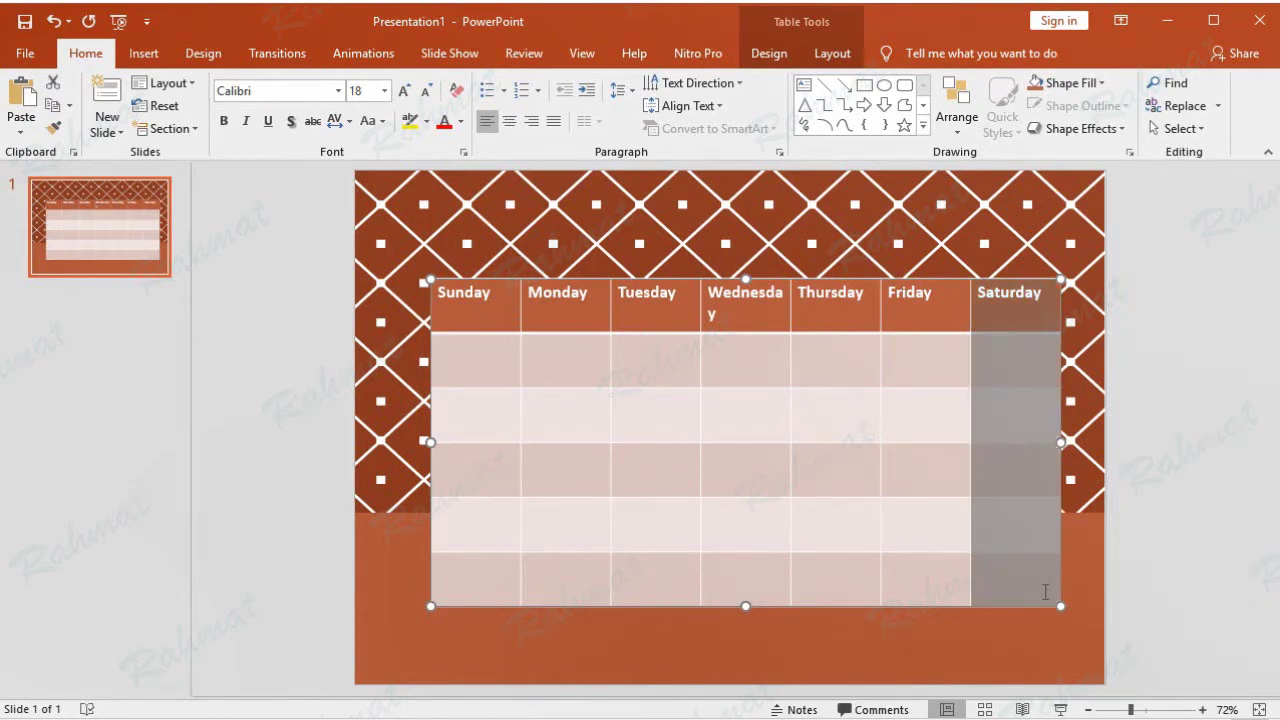
{"action": "left_click", "coordinate": [832, 53]}
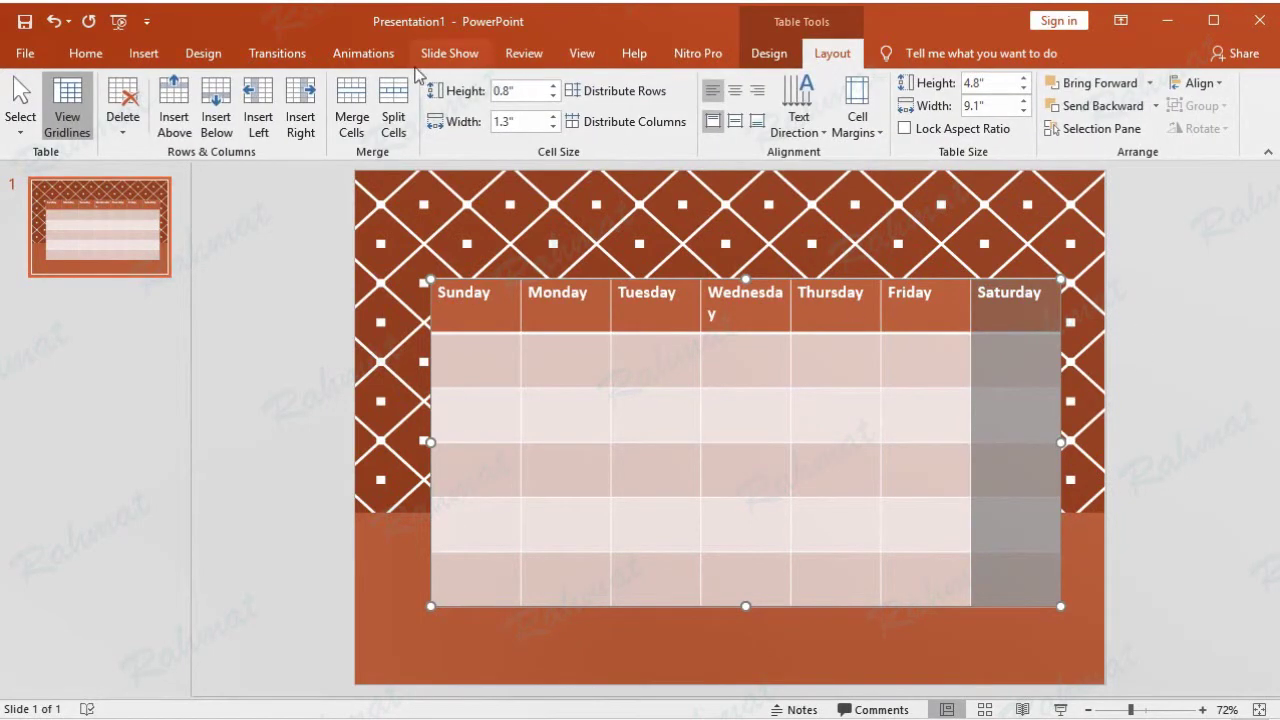
{"action": "left_click", "coordinate": [300, 120]}
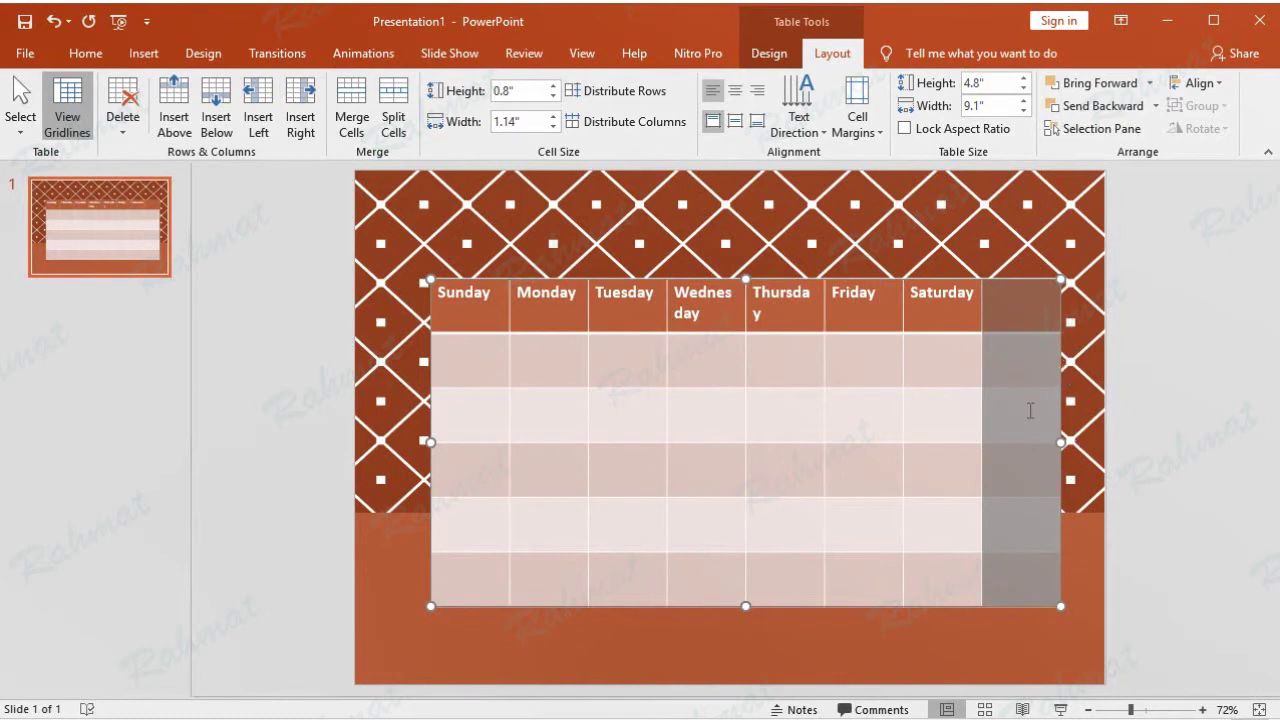
{"action": "left_click", "coordinate": [54, 22]}
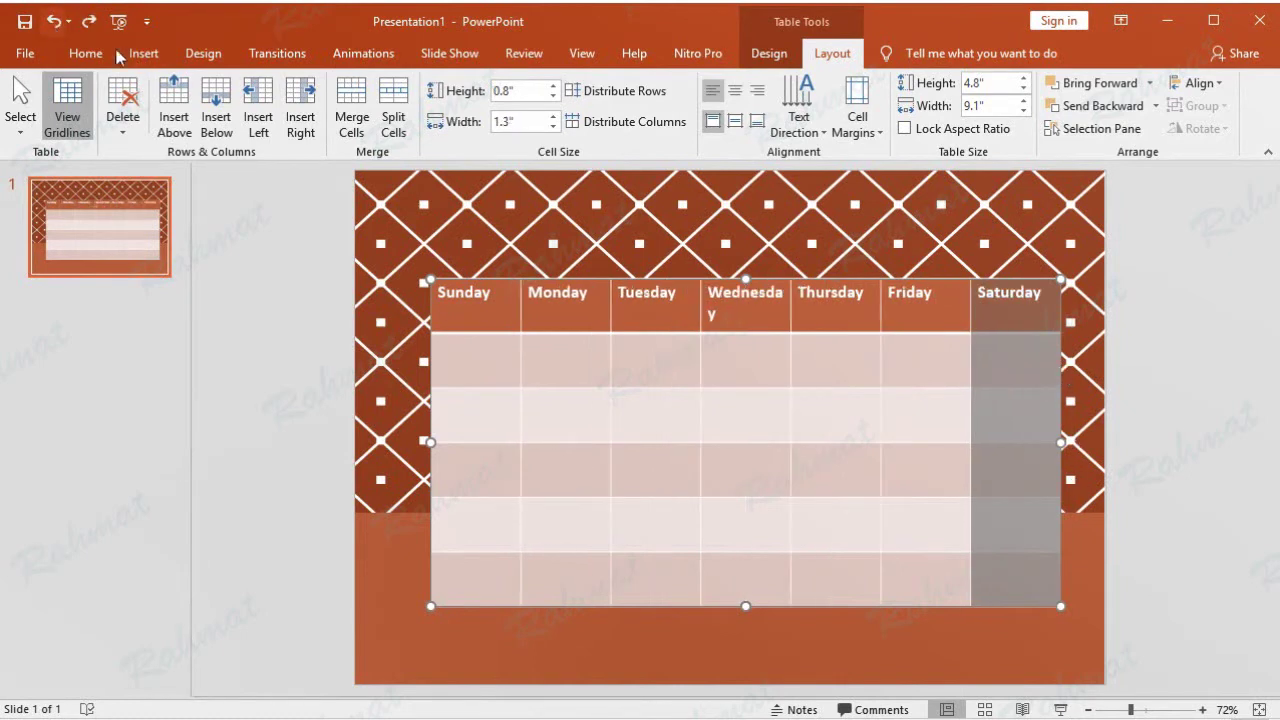
{"action": "left_click_drag", "start_coordinate": [481, 581], "coordinate": [1002, 597]}
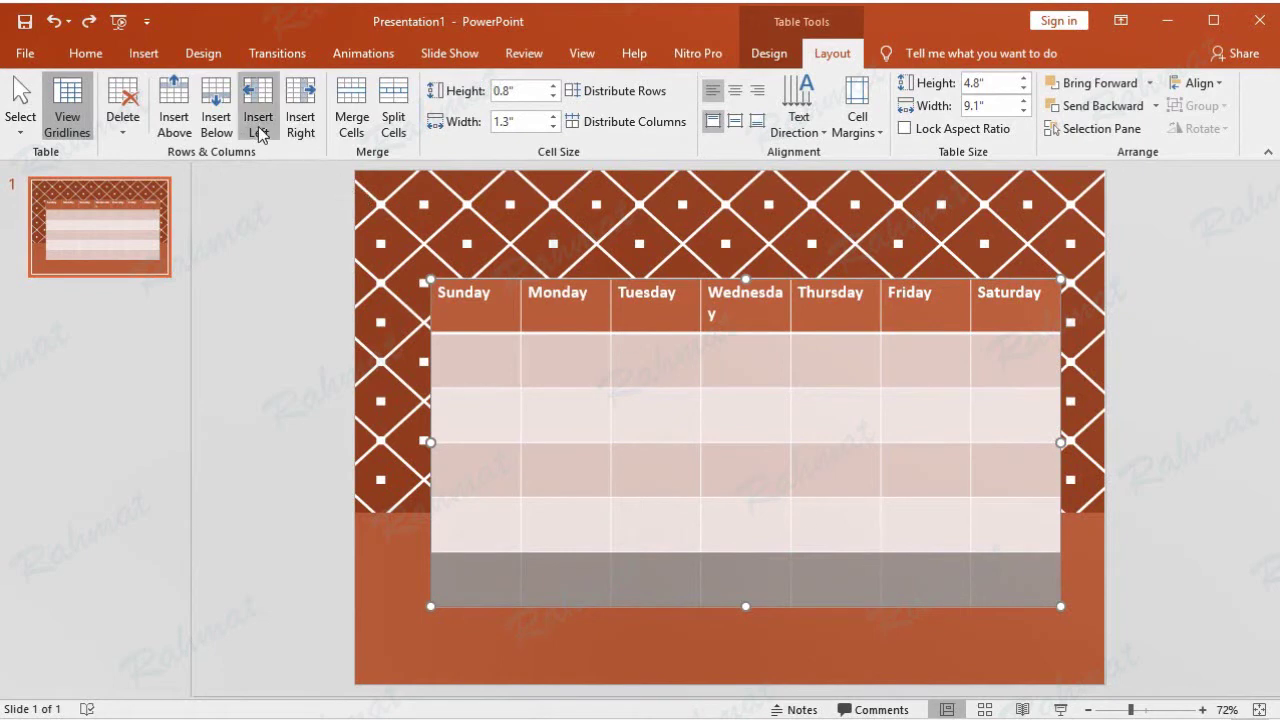
{"action": "left_click", "coordinate": [218, 120]}
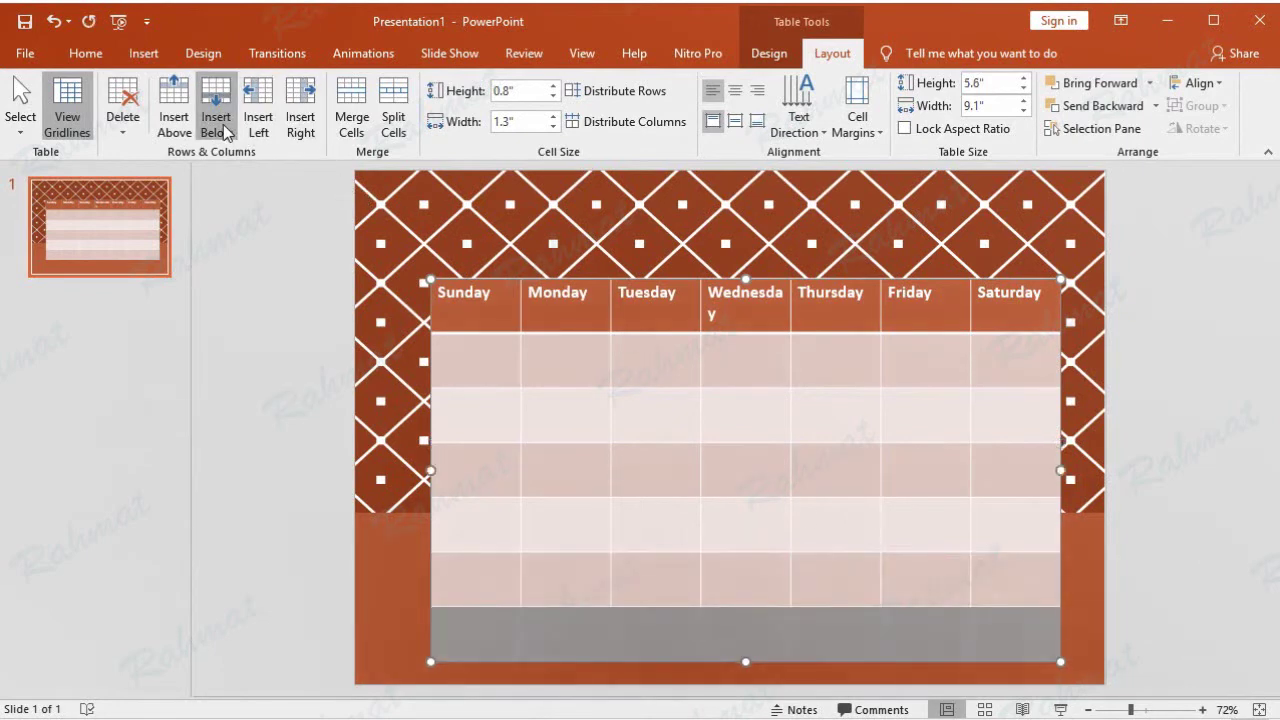
- Undo the extra bottom row and try, then undo, a 16 pt font size
{"action": "left_click", "coordinate": [52, 21]}
{"action": "left_click", "coordinate": [1191, 548]}
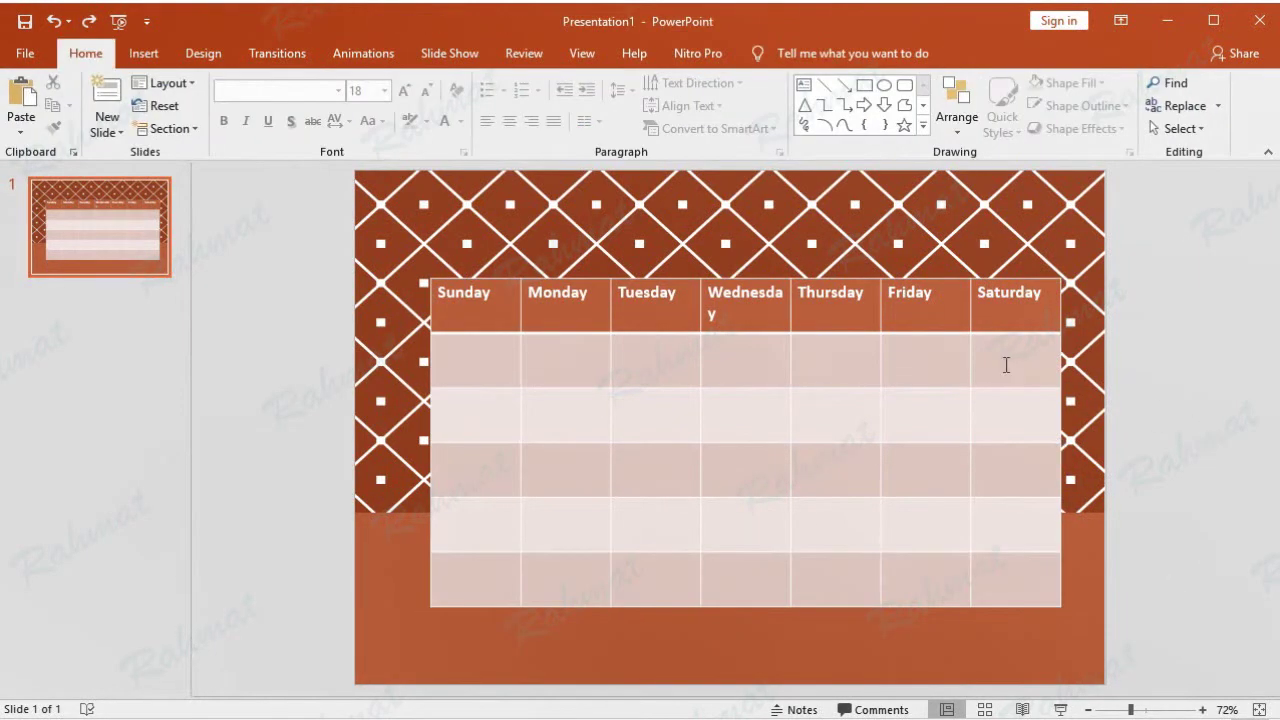
{"action": "left_click_drag", "start_coordinate": [470, 360], "coordinate": [920, 343]}
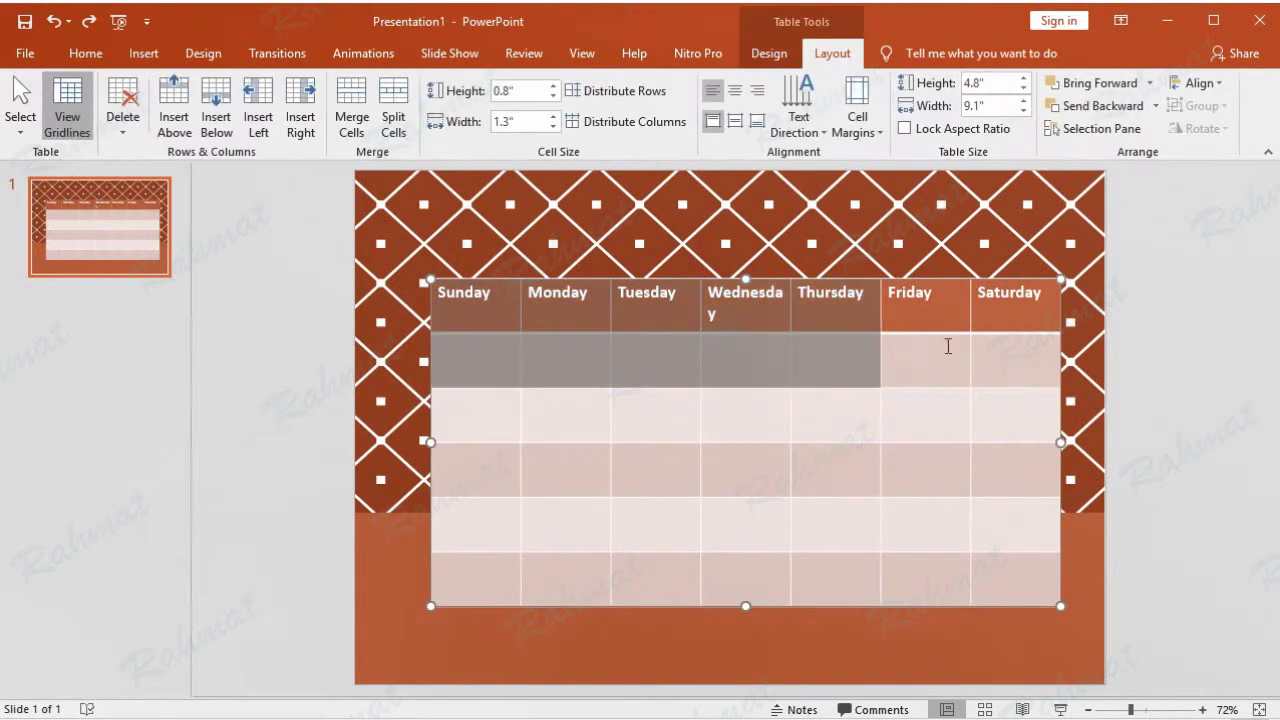
{"action": "left_click", "coordinate": [95, 53]}
{"action": "left_click", "coordinate": [384, 90]}
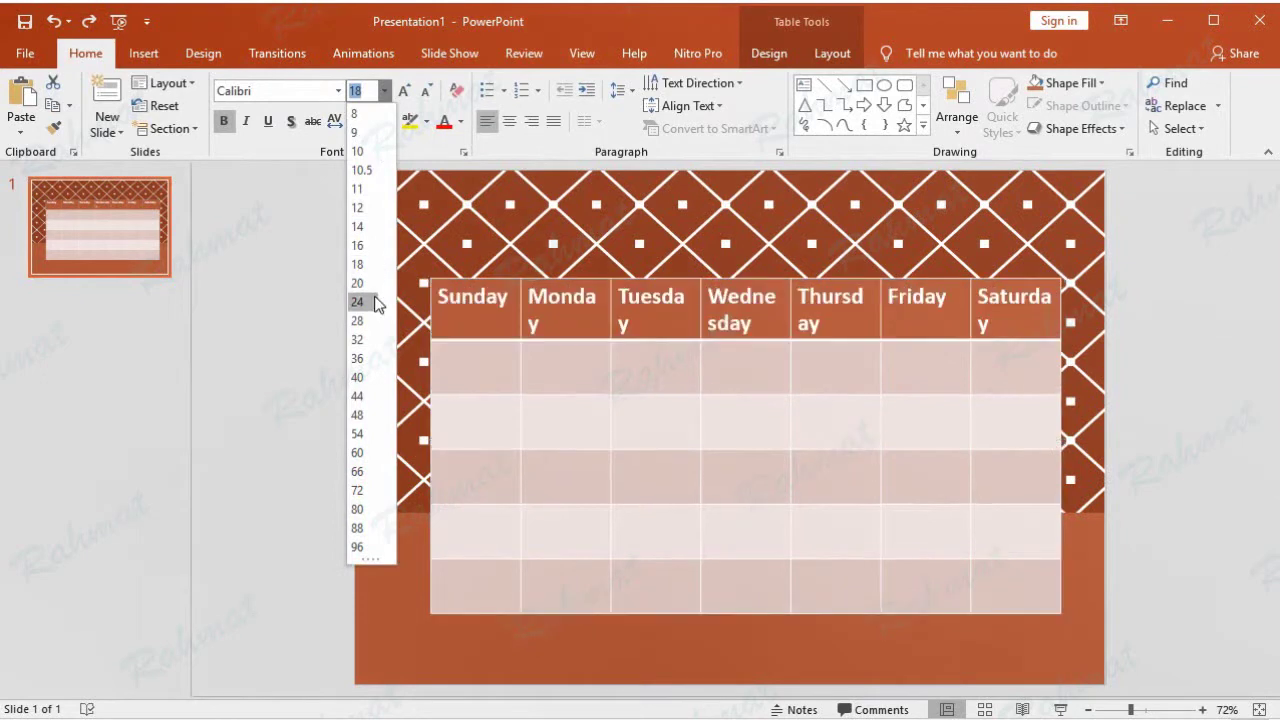
{"action": "left_click", "coordinate": [364, 246]}
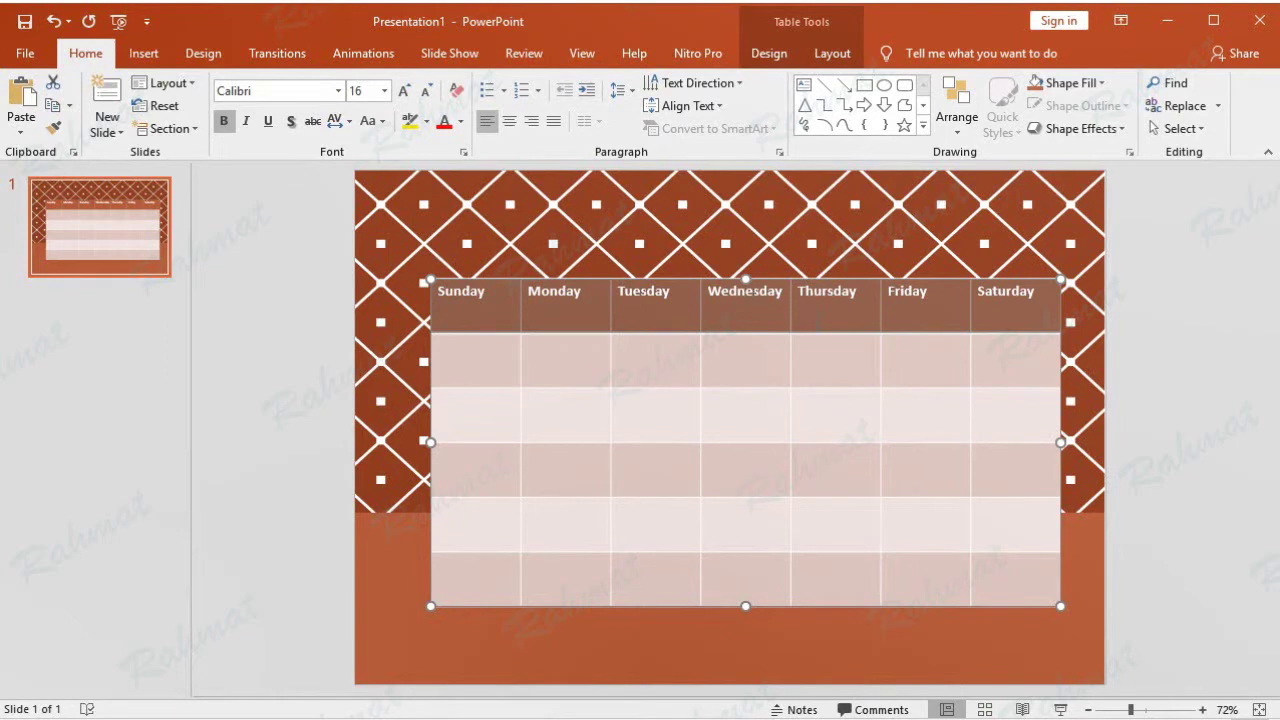
{"action": "left_click", "coordinate": [53, 21]}
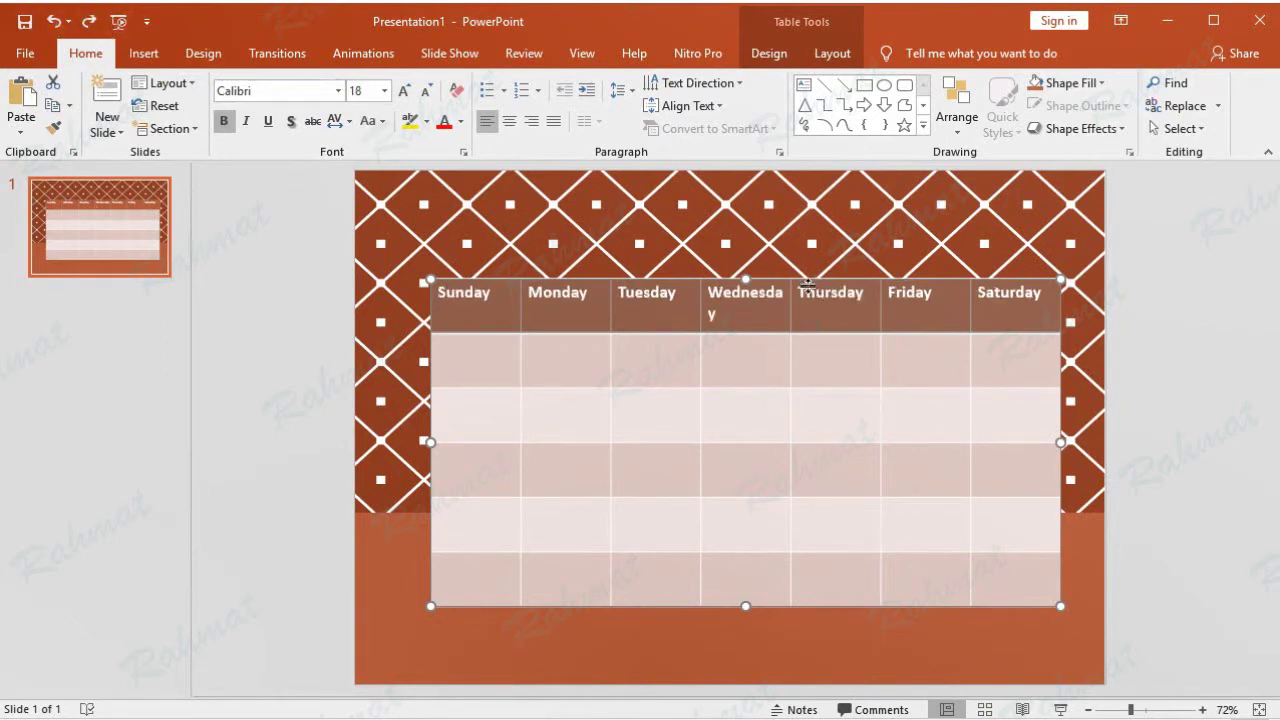
- Set the table's left and right custom cell margins to 0
{"action": "left_click", "coordinate": [840, 54]}
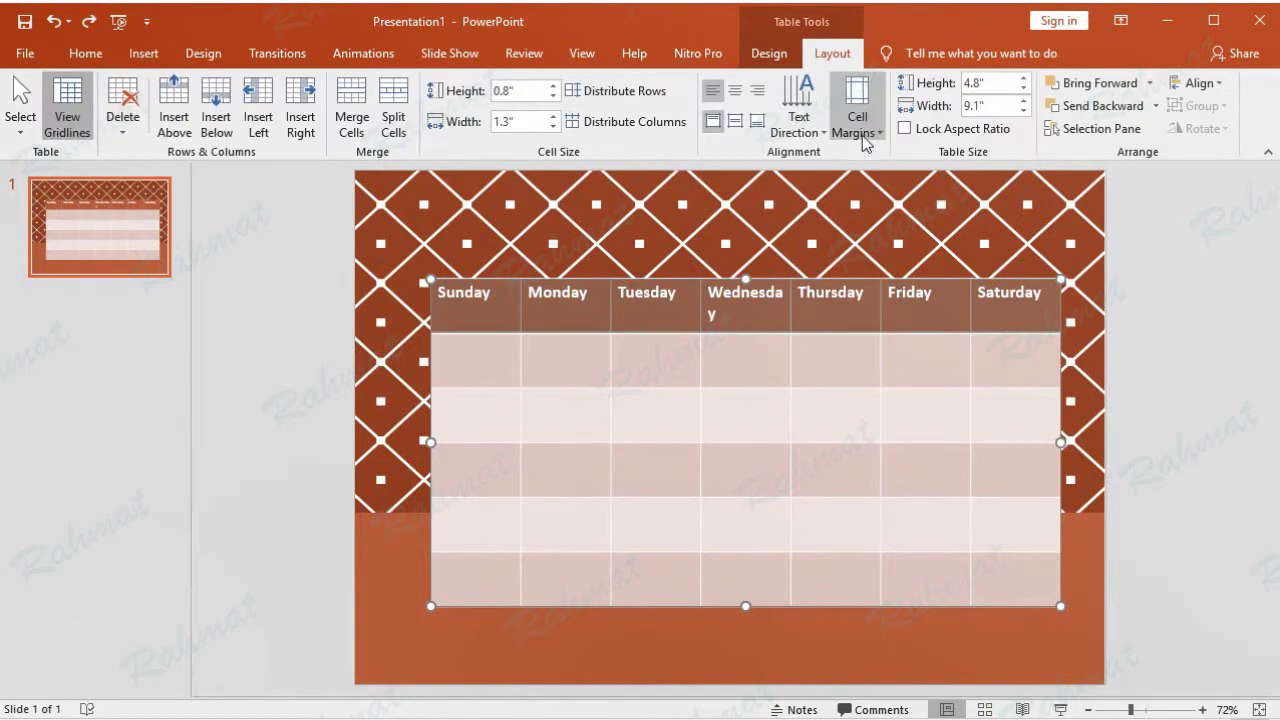
{"action": "left_click", "coordinate": [862, 128]}
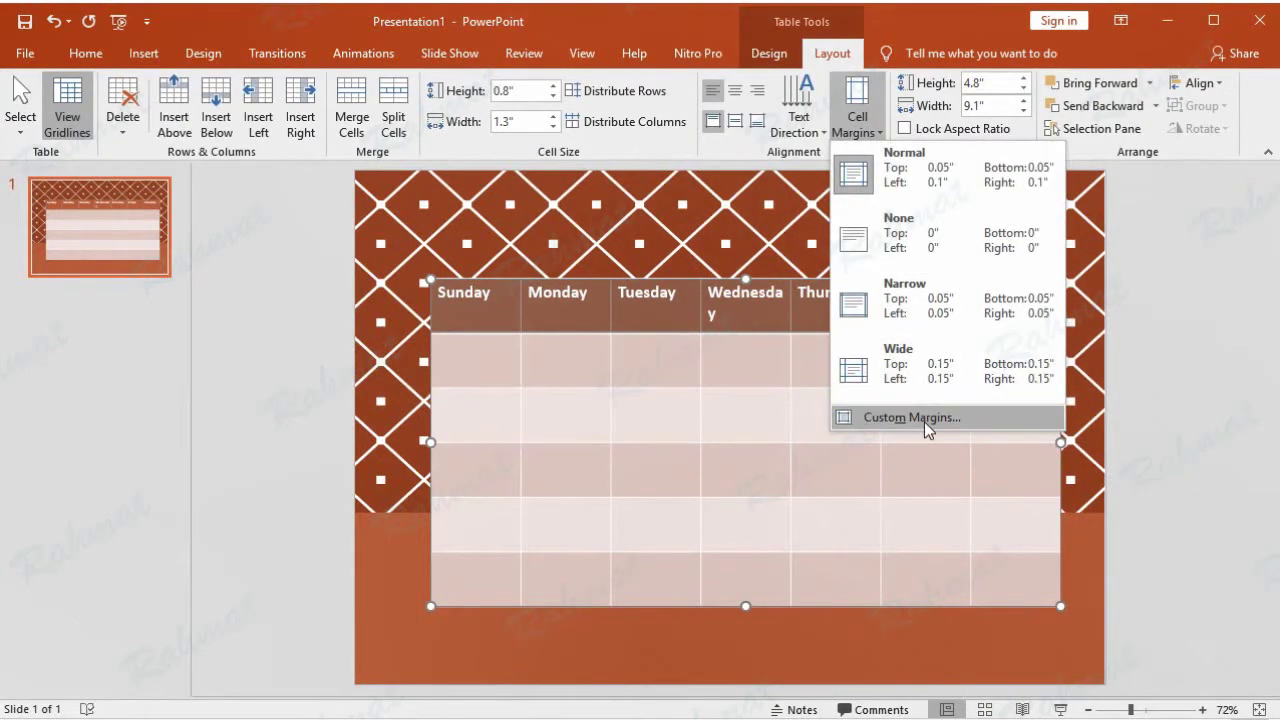
{"action": "left_click", "coordinate": [924, 418]}
{"action": "double_click", "coordinate": [590, 391]}
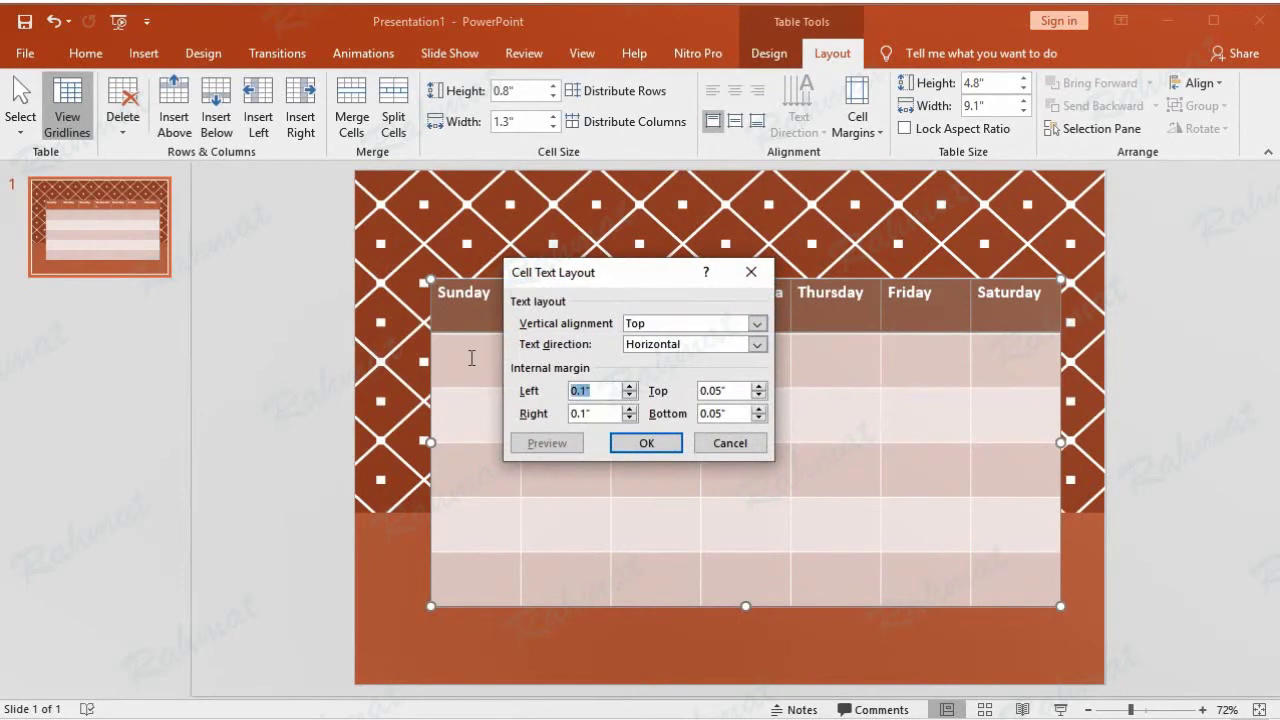
{"action": "type", "text": "0"}
{"action": "double_click", "coordinate": [590, 413]}
{"action": "type", "text": "0"}
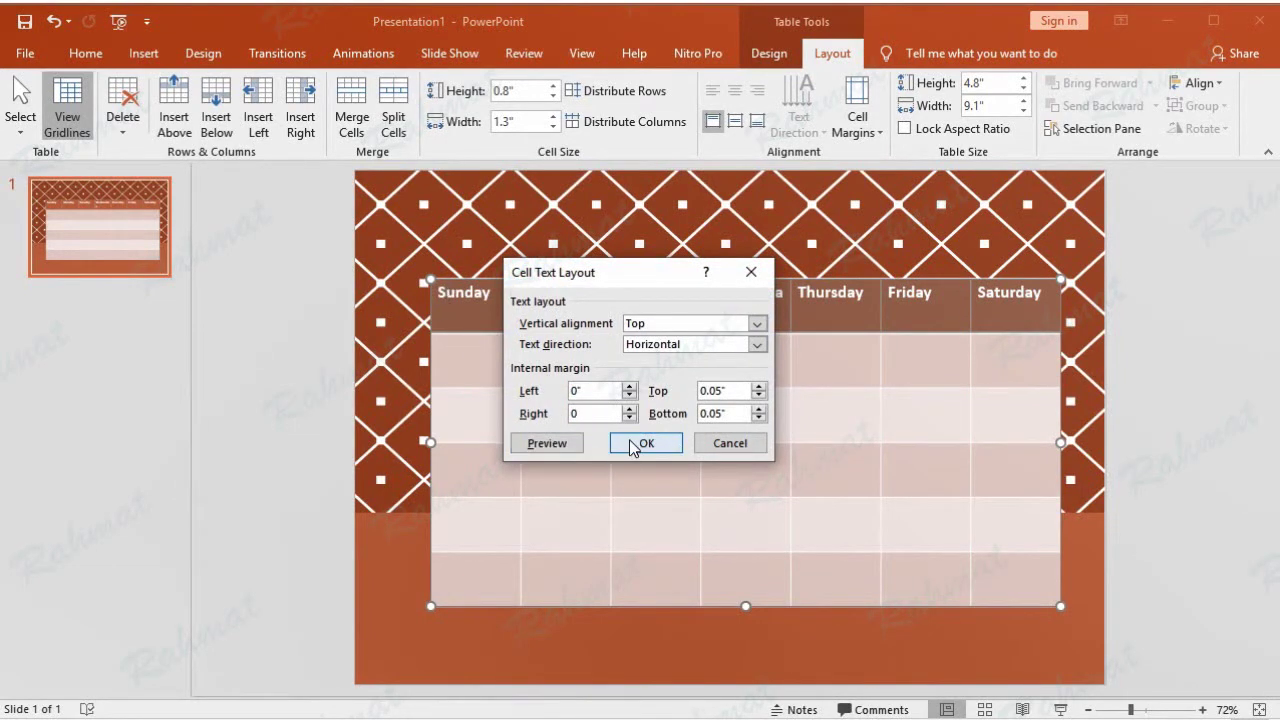
{"action": "left_click", "coordinate": [636, 445]}
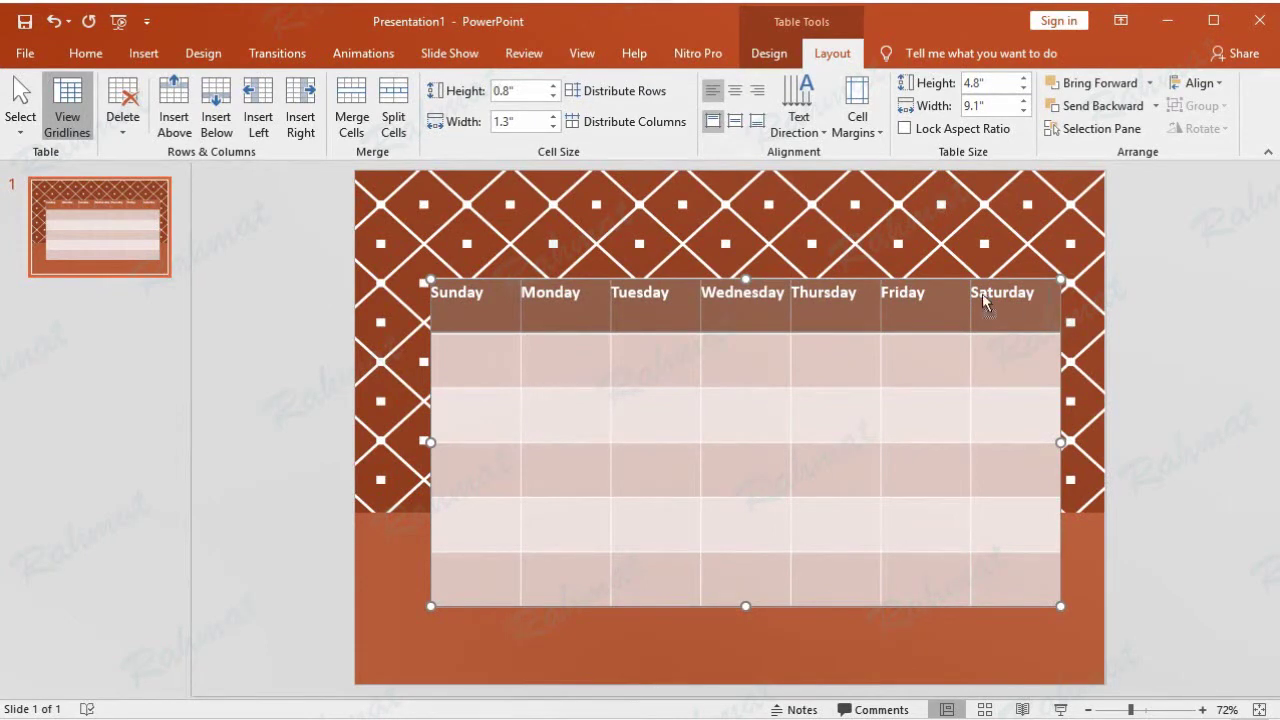
{"action": "left_click", "coordinate": [792, 295]}
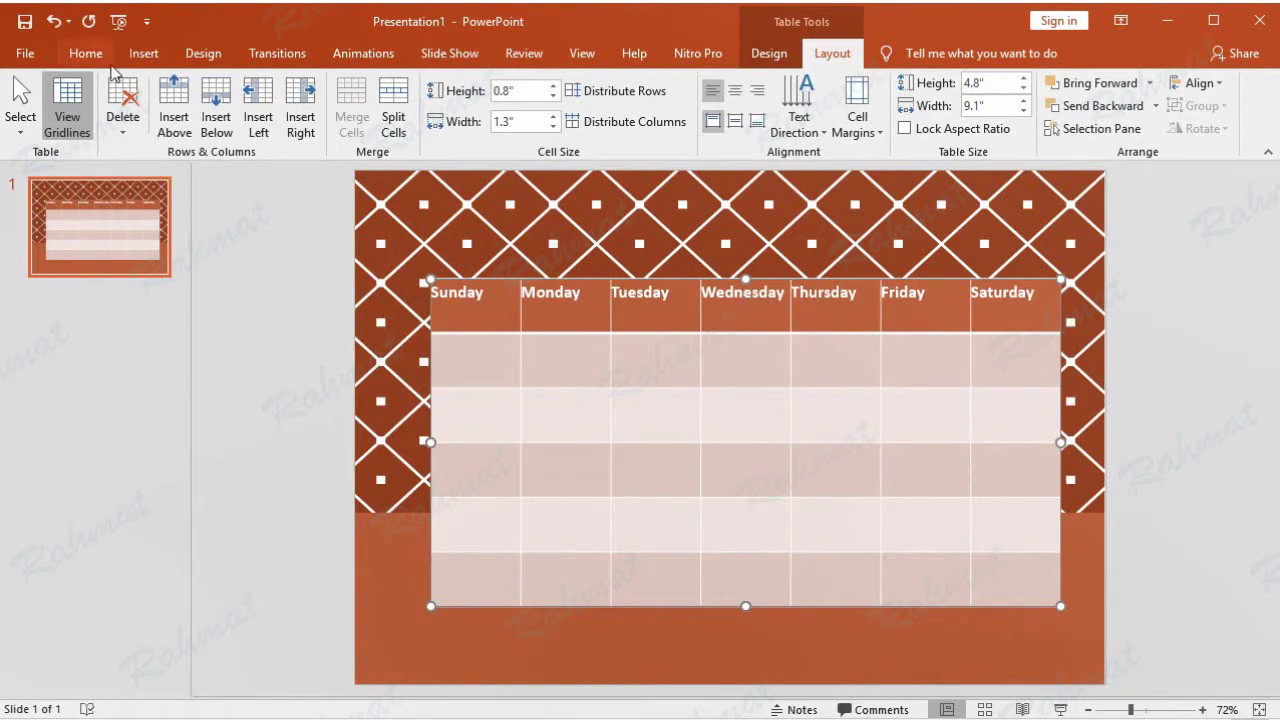
{"action": "left_click", "coordinate": [54, 24]}
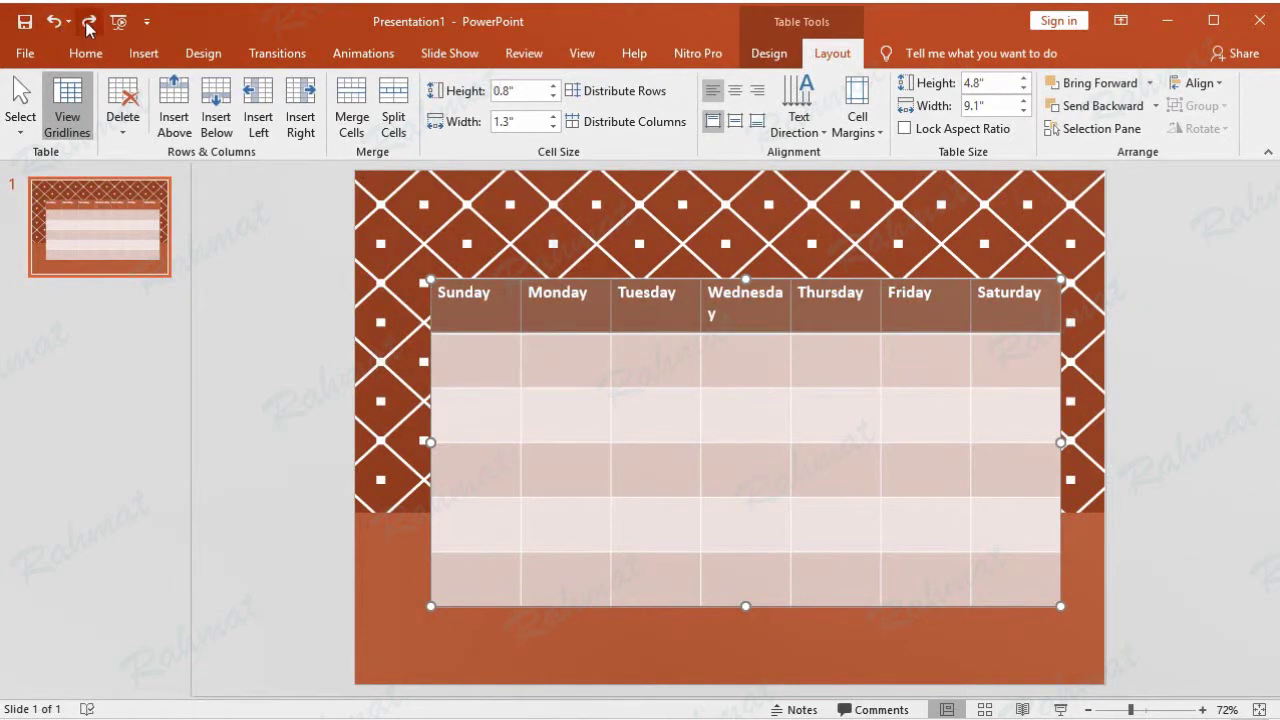
{"action": "left_click", "coordinate": [89, 21]}
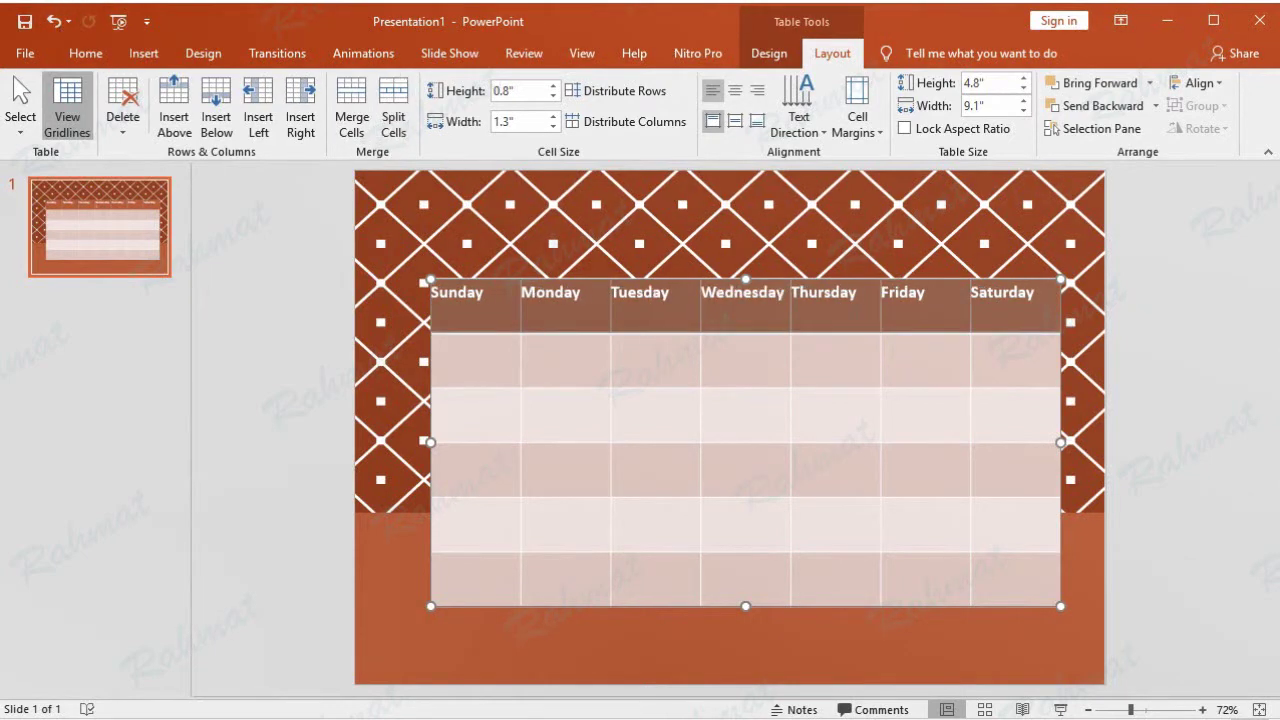
- Make the day names 16 pt and centre them horizontally and vertically
{"action": "left_click", "coordinate": [97, 57]}
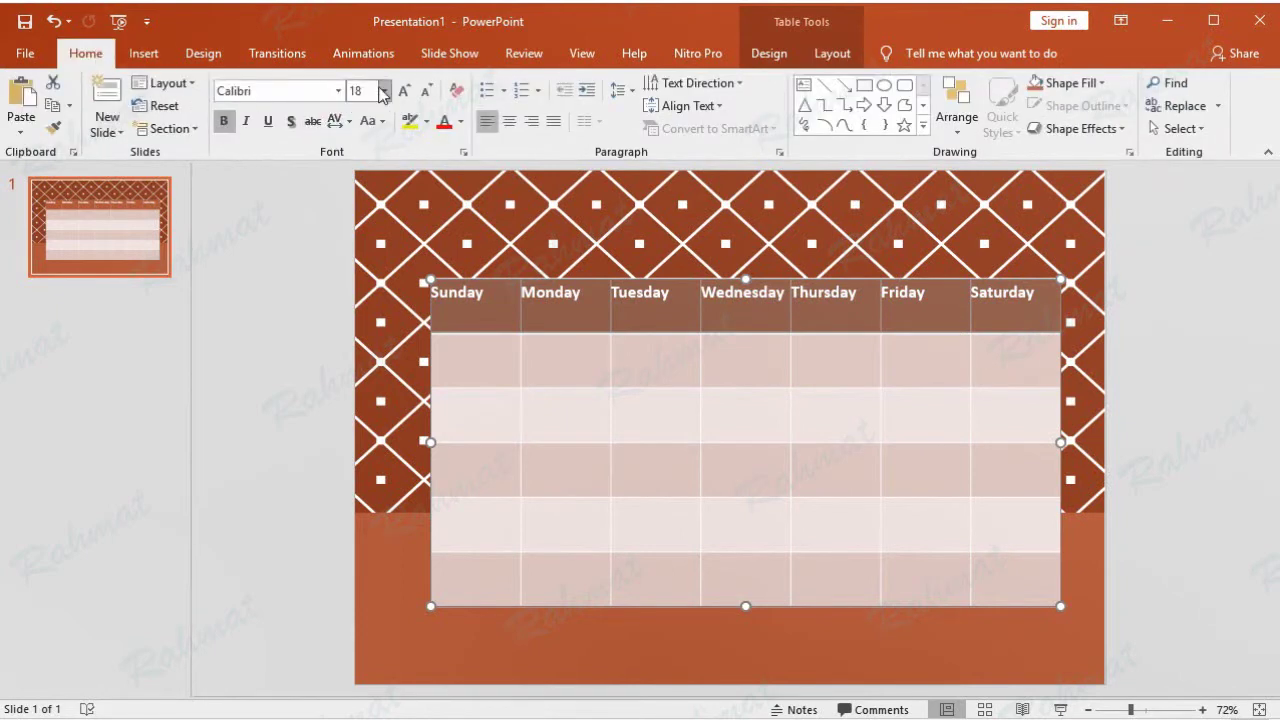
{"action": "left_click", "coordinate": [384, 91]}
{"action": "left_click", "coordinate": [360, 247]}
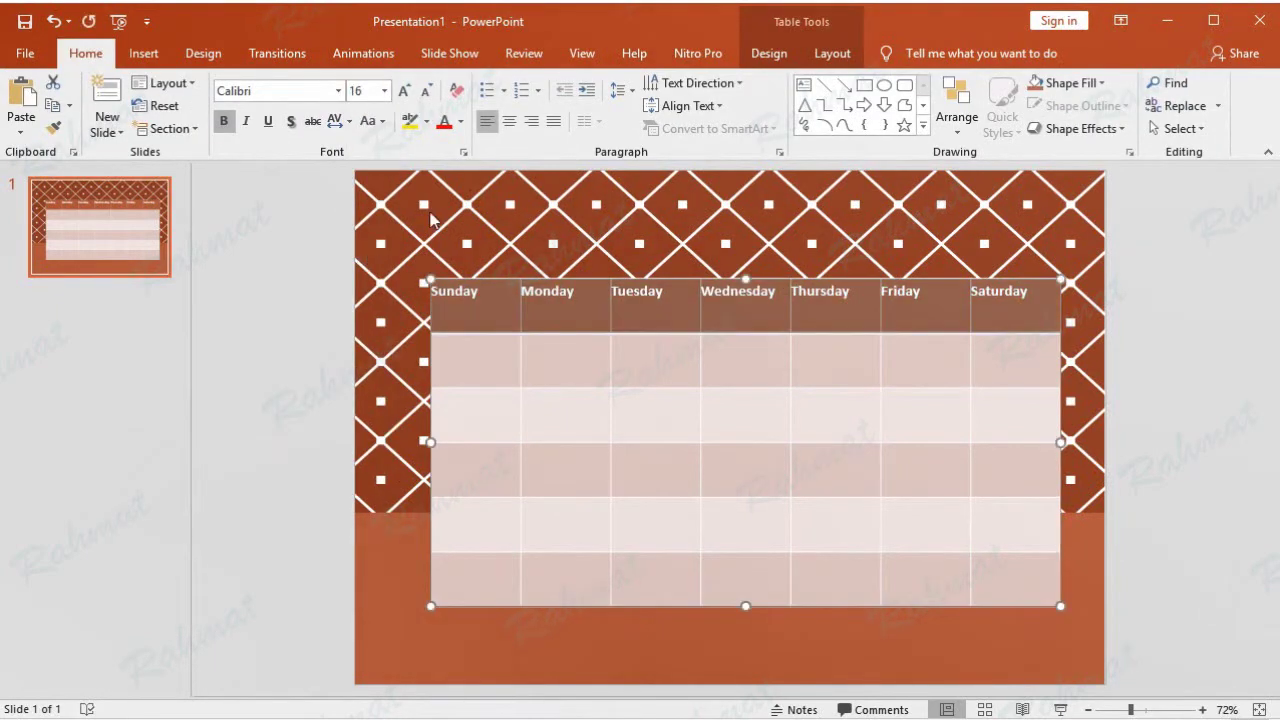
{"action": "left_click", "coordinate": [510, 122]}
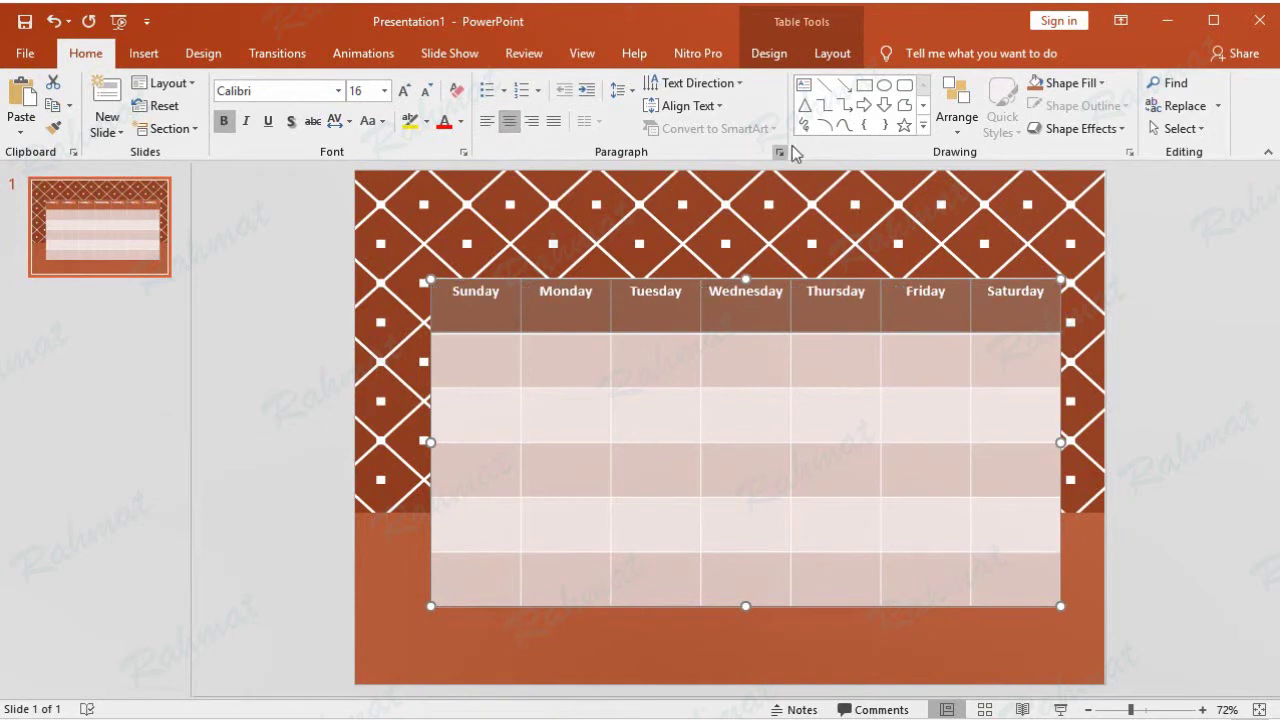
{"action": "left_click", "coordinate": [832, 54]}
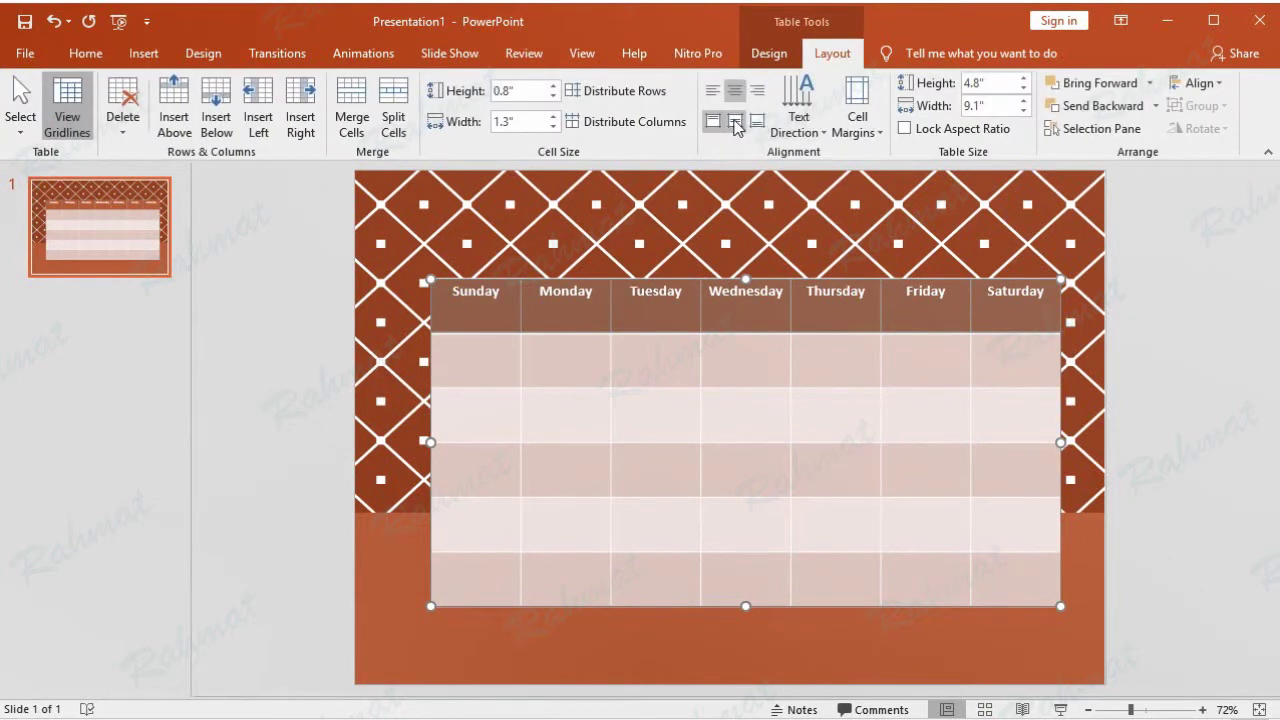
{"action": "left_click", "coordinate": [735, 121]}
{"action": "left_click", "coordinate": [1174, 343]}
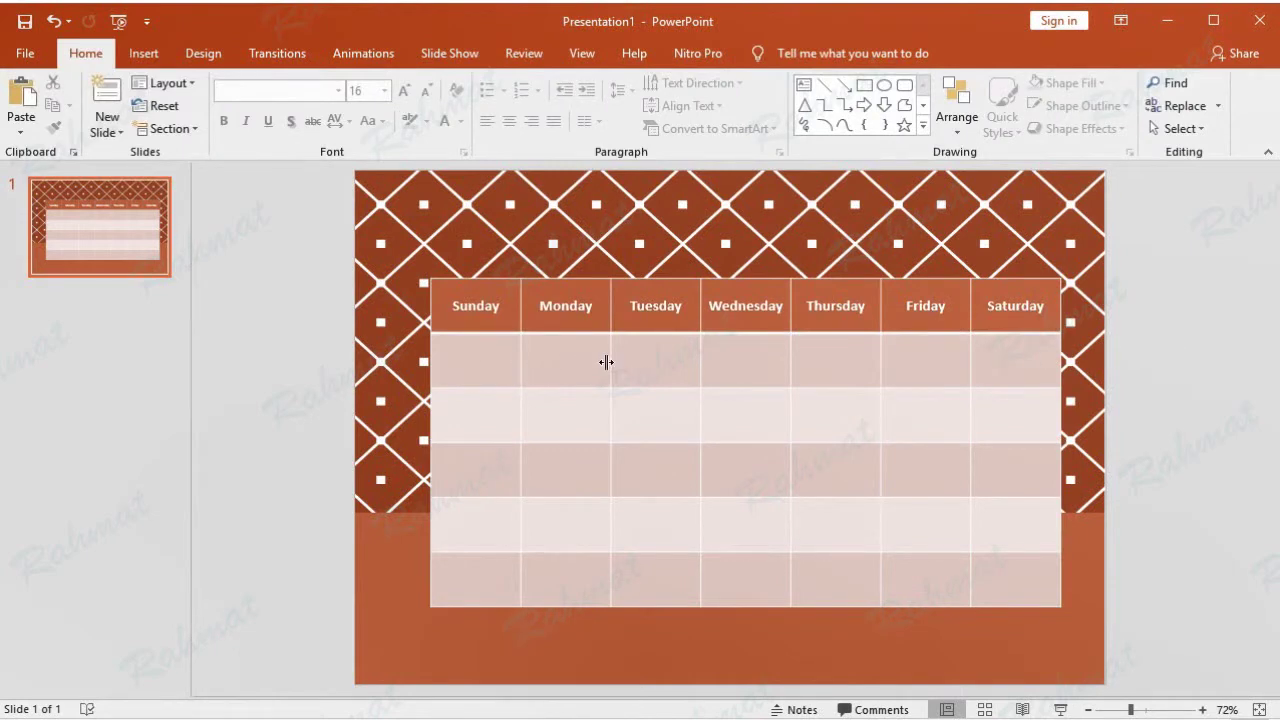
{"action": "left_click", "coordinate": [638, 360]}
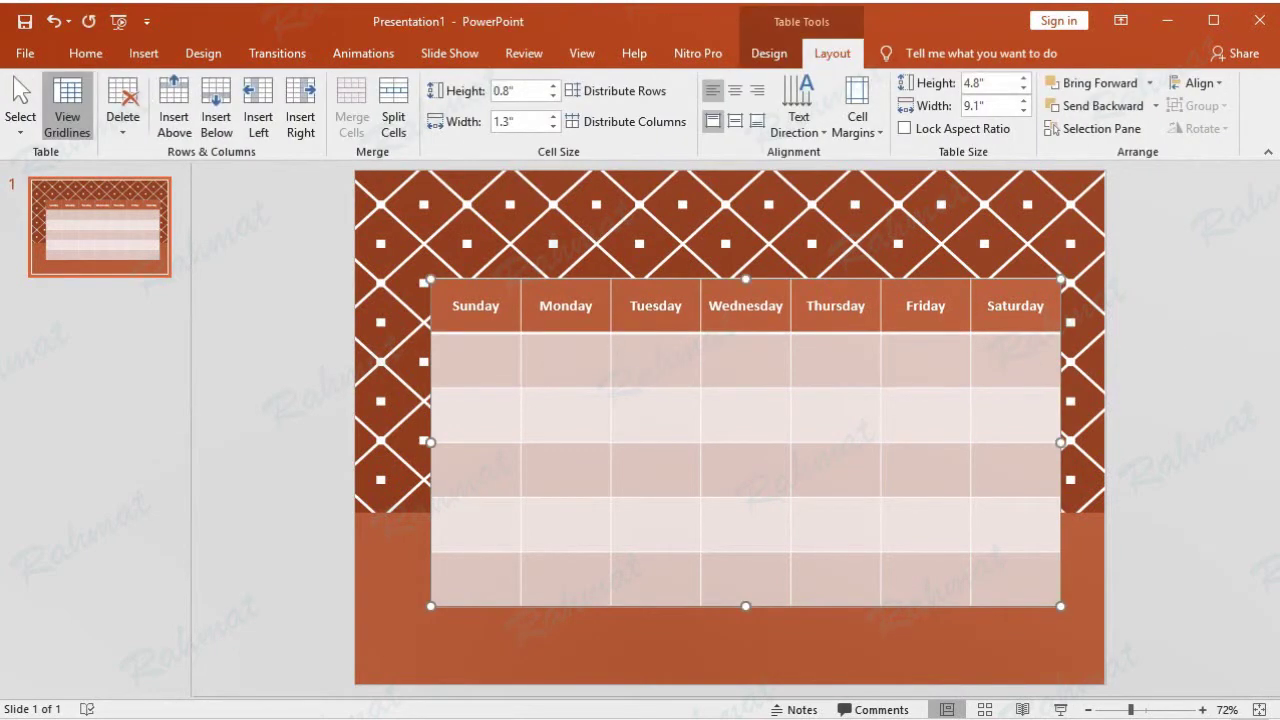
{"action": "left_click", "coordinate": [745, 360]}
{"action": "type", "text": "2"}
- Enter dates 1 to 30 in the grid, starting on Tuesday and ending on Wednesday
{"action": "key", "text": "Tab"}
{"action": "type", "text": "3"}
{"action": "type", "text": "4"}
{"action": "key", "text": "Tab"}
{"action": "type", "text": "5"}
{"action": "key", "text": "Tab"}
{"action": "type", "text": "6"}
{"action": "type", "text": "9"}
{"action": "key", "text": "Tab"}
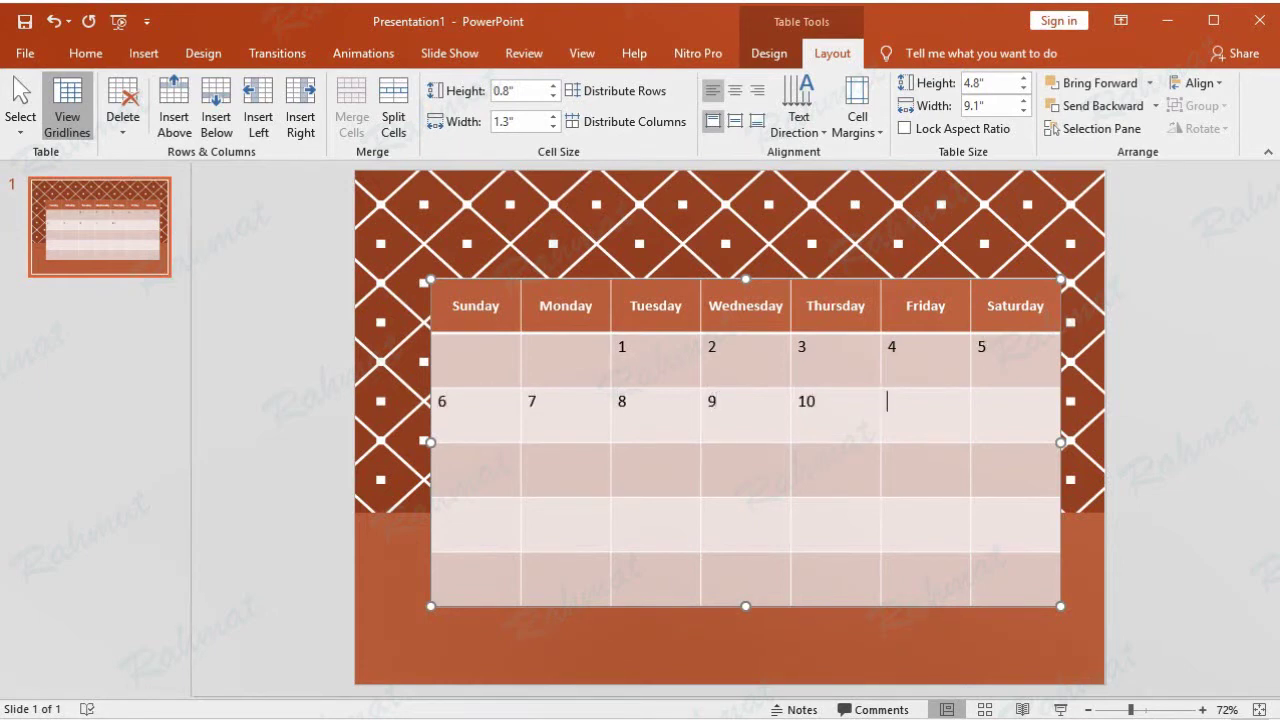
{"action": "type", "text": "1"}
{"action": "key", "text": "Tab"}
{"action": "type", "text": "14"}
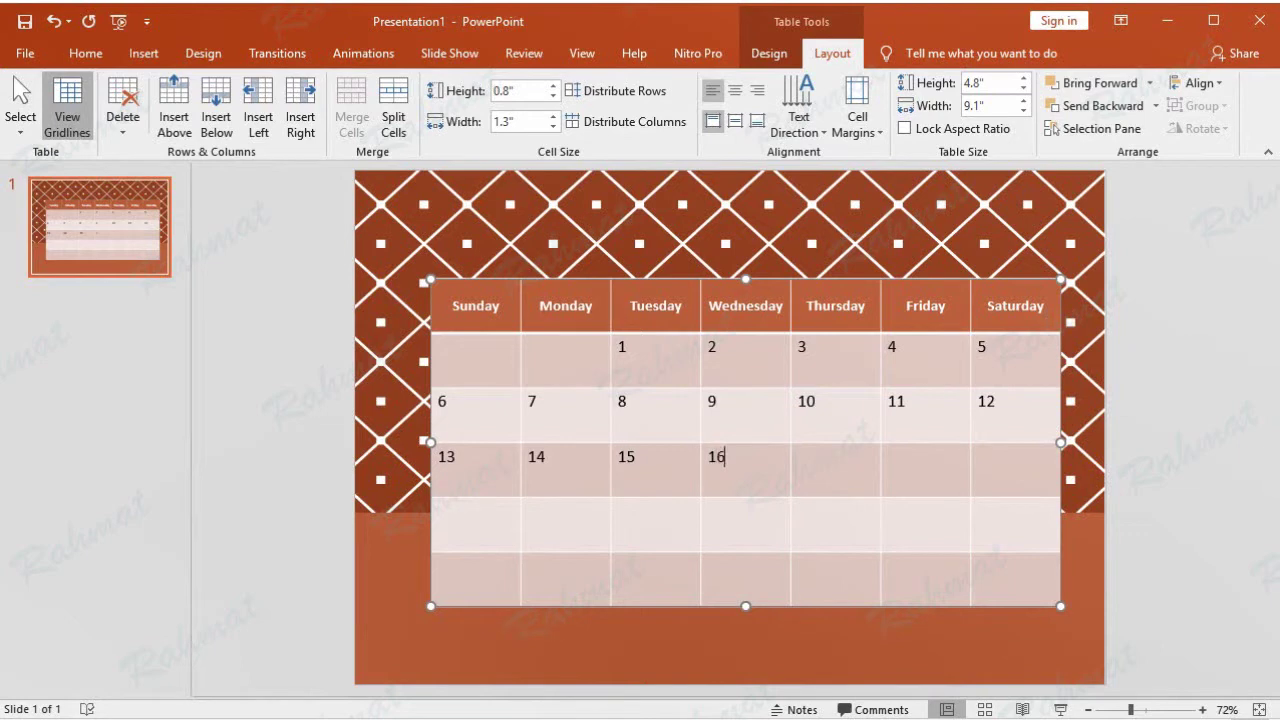
{"action": "type", "text": "7"}
{"action": "type", "text": "20"}
{"action": "key", "text": "Tab"}
{"action": "type", "text": "21"}
{"action": "key", "text": "Tab"}
{"action": "type", "text": "22"}
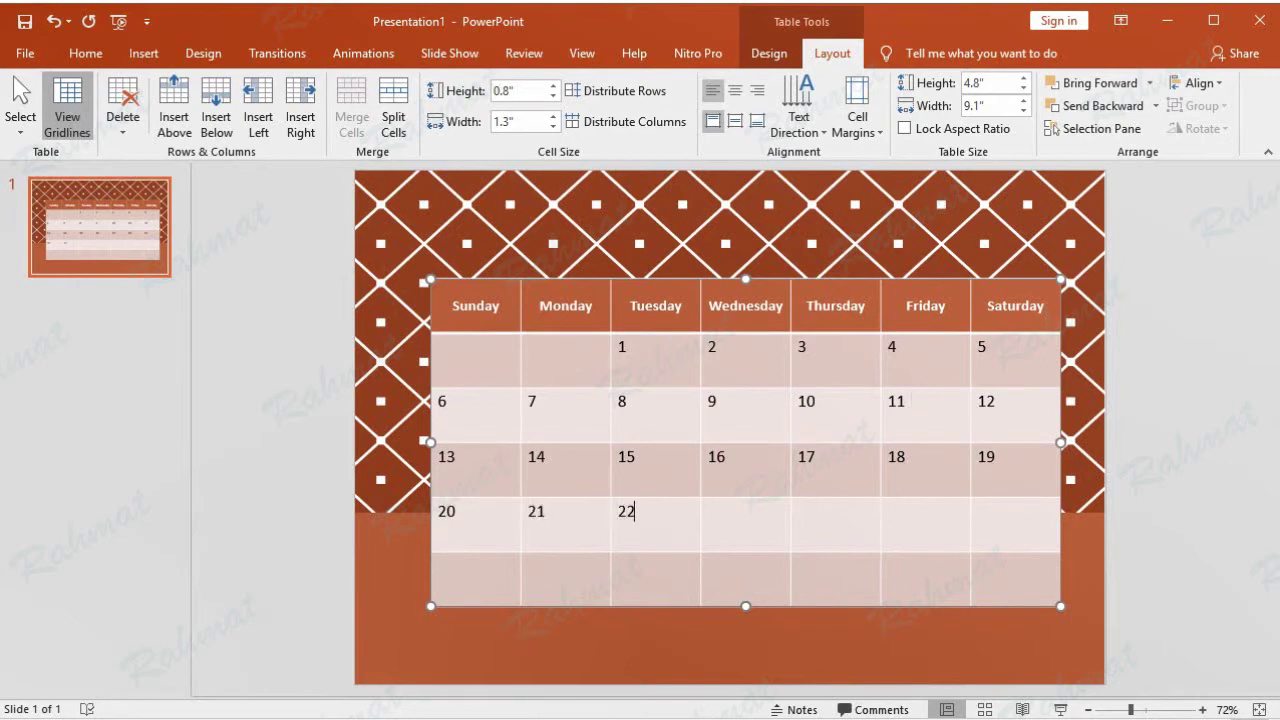
{"action": "type", "text": "23"}
{"action": "key", "text": "Tab"}
{"action": "type", "text": "23"}
{"action": "type", "text": "5"}
{"action": "key", "text": "Tab"}
{"action": "type", "text": "30"}
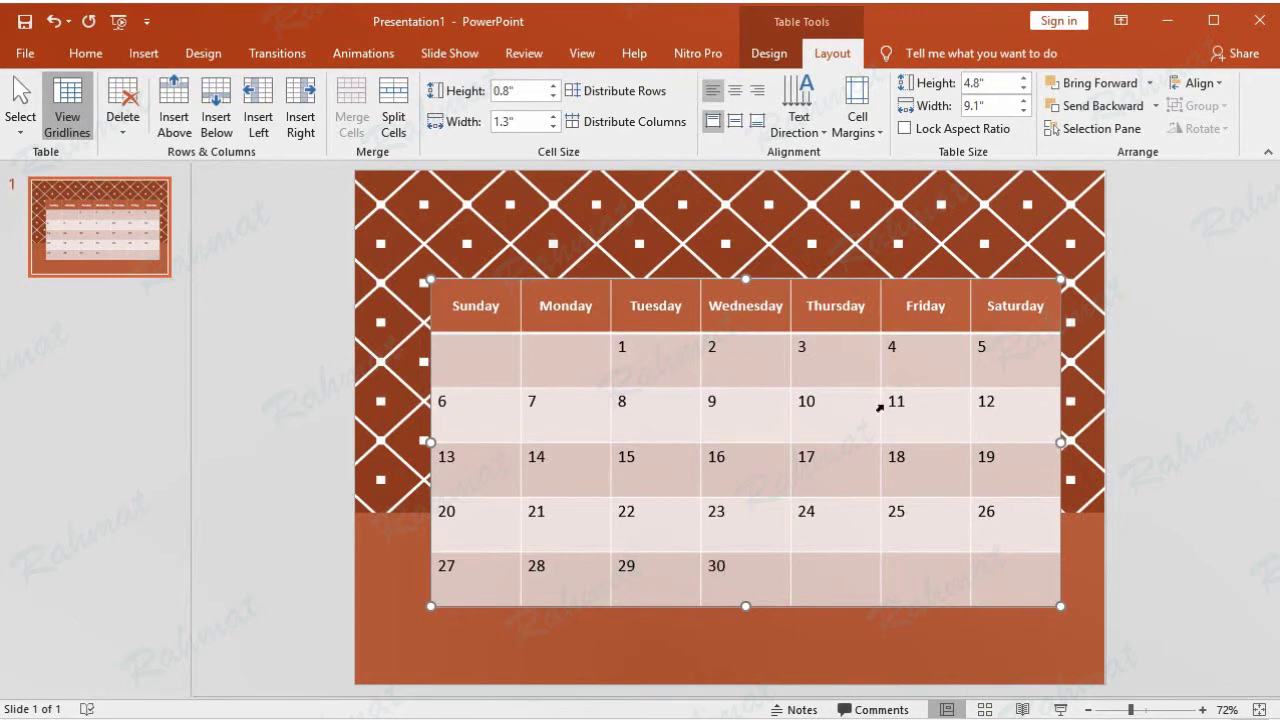
{"action": "left_click_drag", "start_coordinate": [466, 346], "coordinate": [981, 589]}
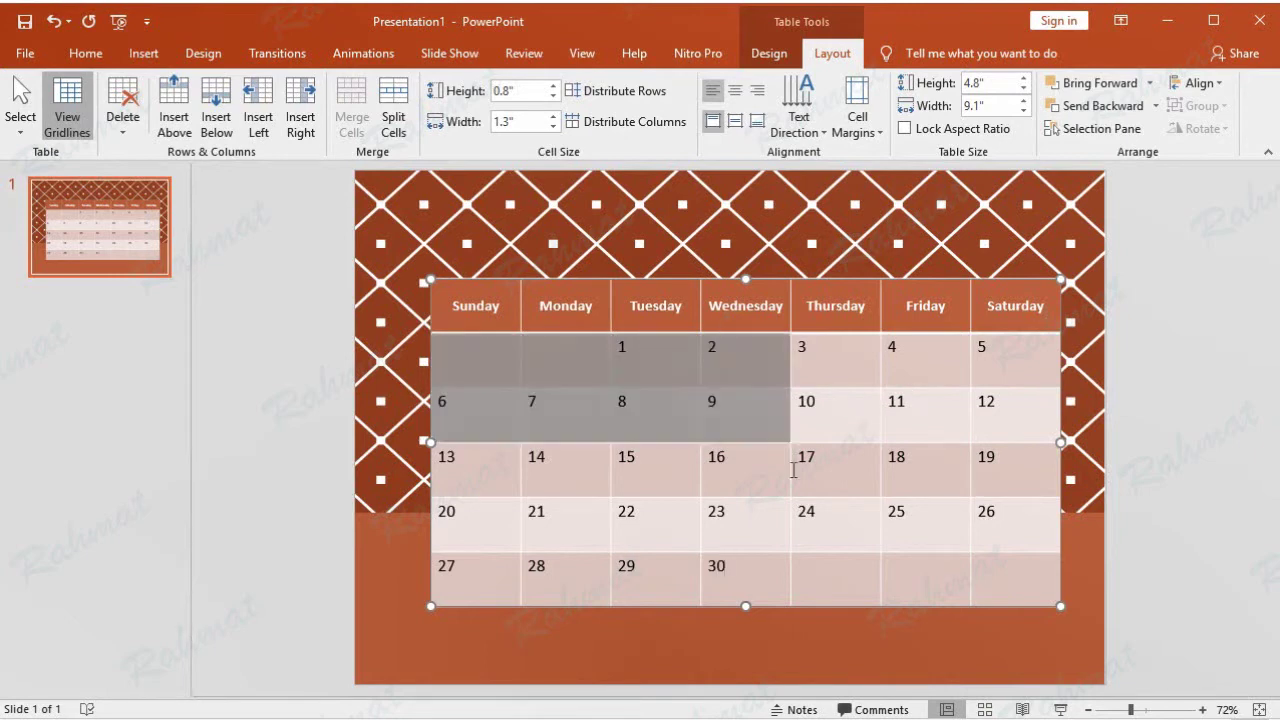
- Set the dates to size 24, centred horizontally and vertically in their cells
{"action": "left_click", "coordinate": [85, 53]}
{"action": "left_click", "coordinate": [384, 90]}
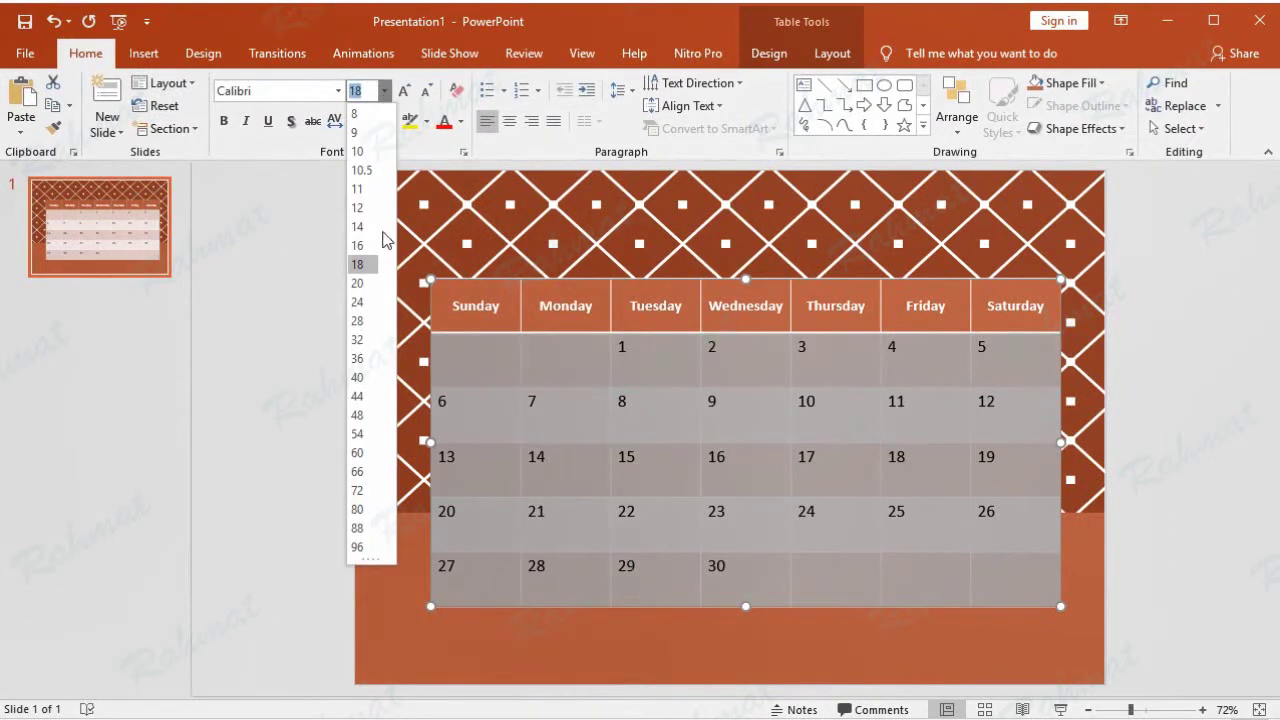
{"action": "left_click", "coordinate": [362, 302]}
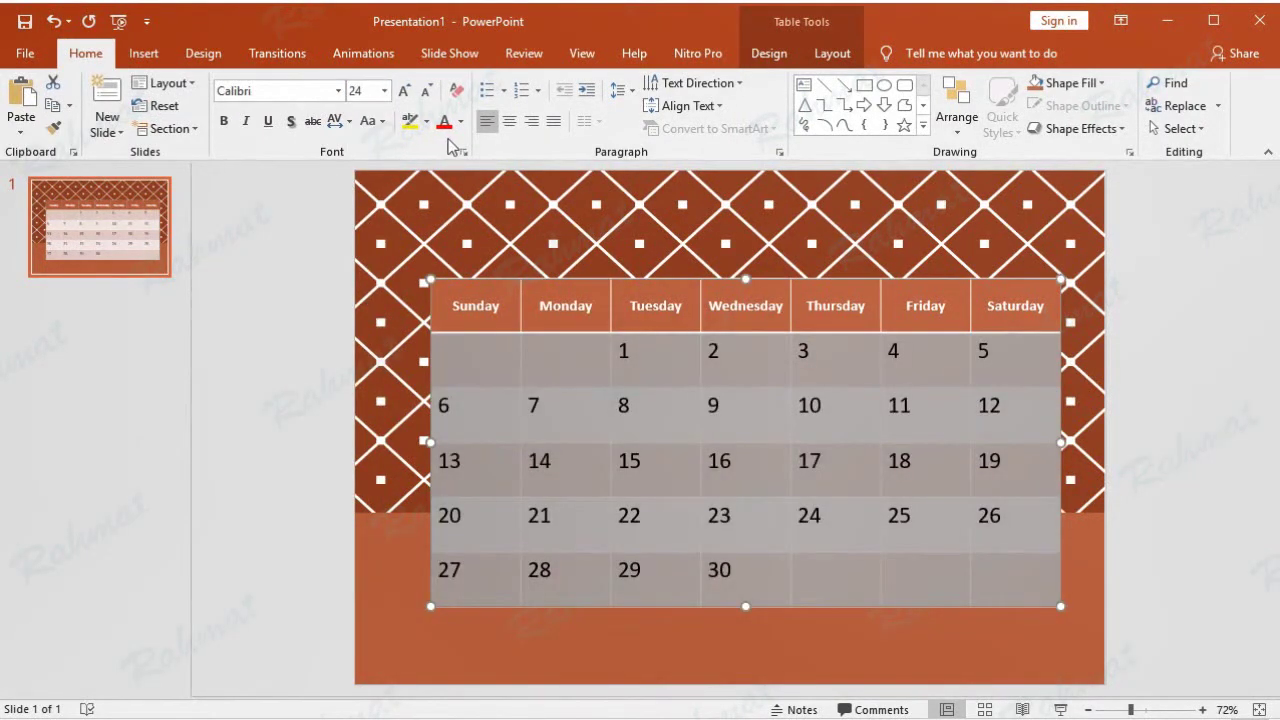
{"action": "left_click", "coordinate": [509, 121]}
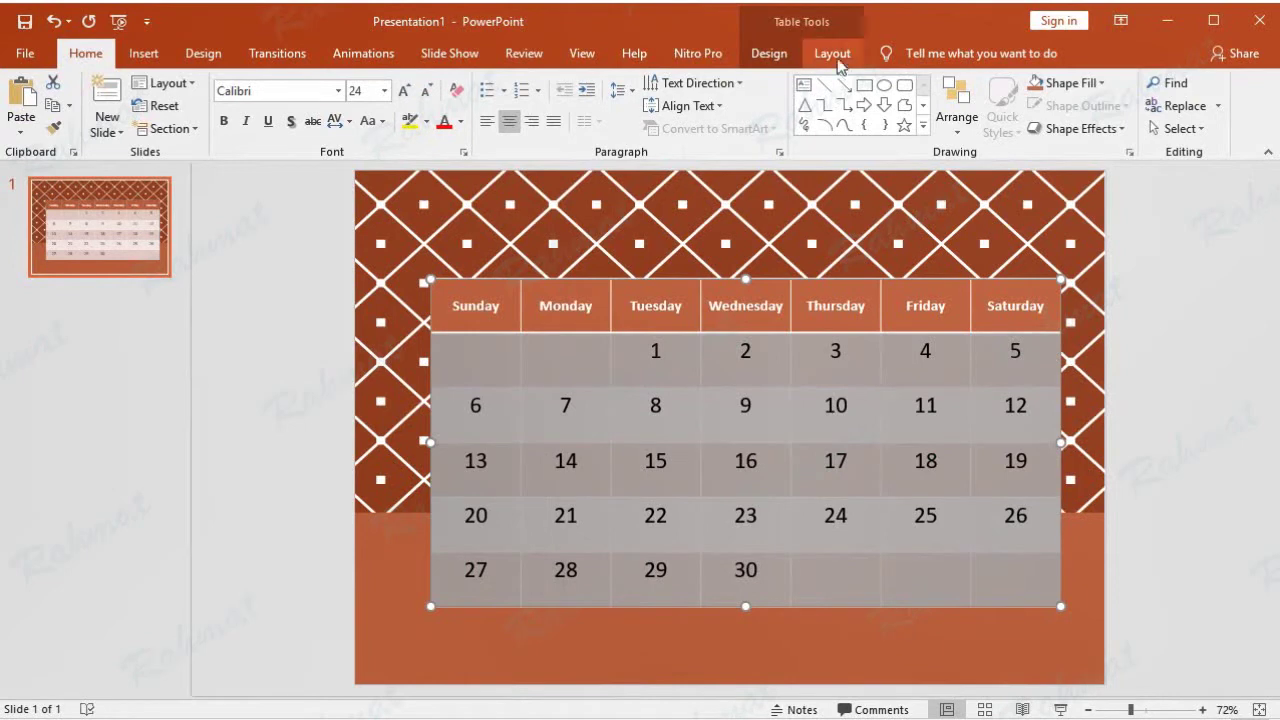
{"action": "left_click", "coordinate": [836, 53]}
{"action": "left_click", "coordinate": [738, 125]}
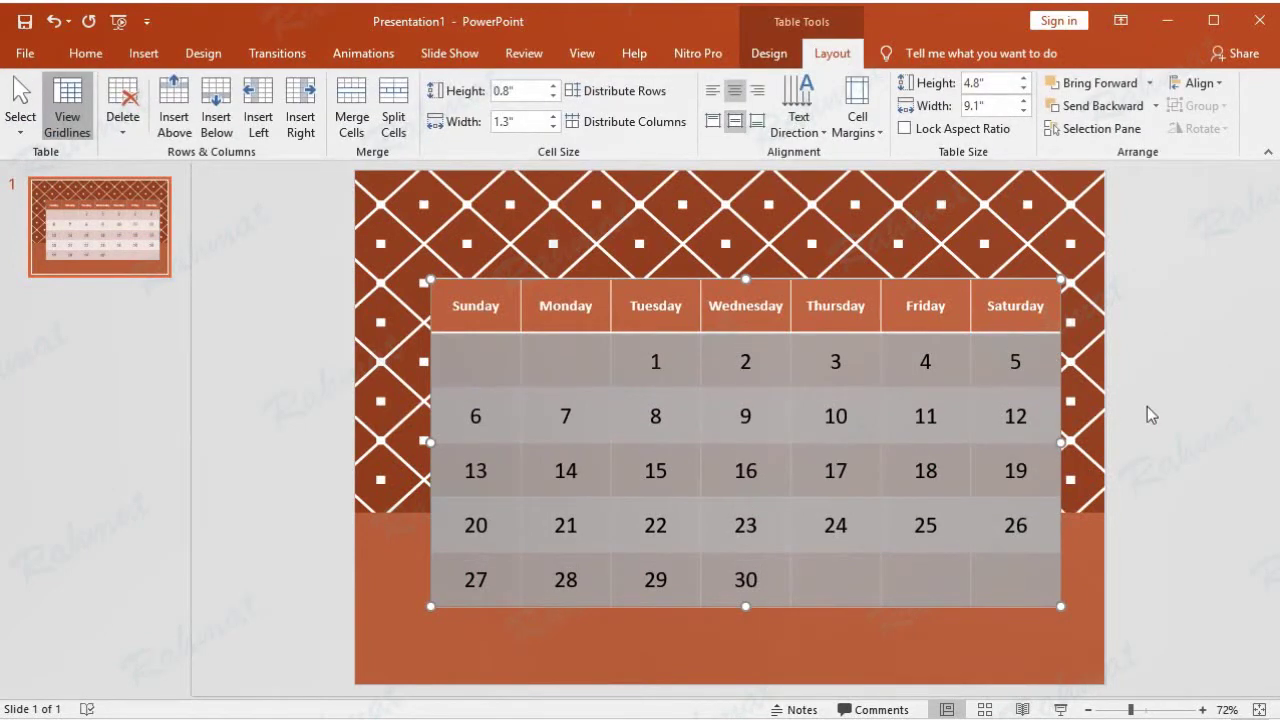
{"action": "left_click", "coordinate": [1171, 371]}
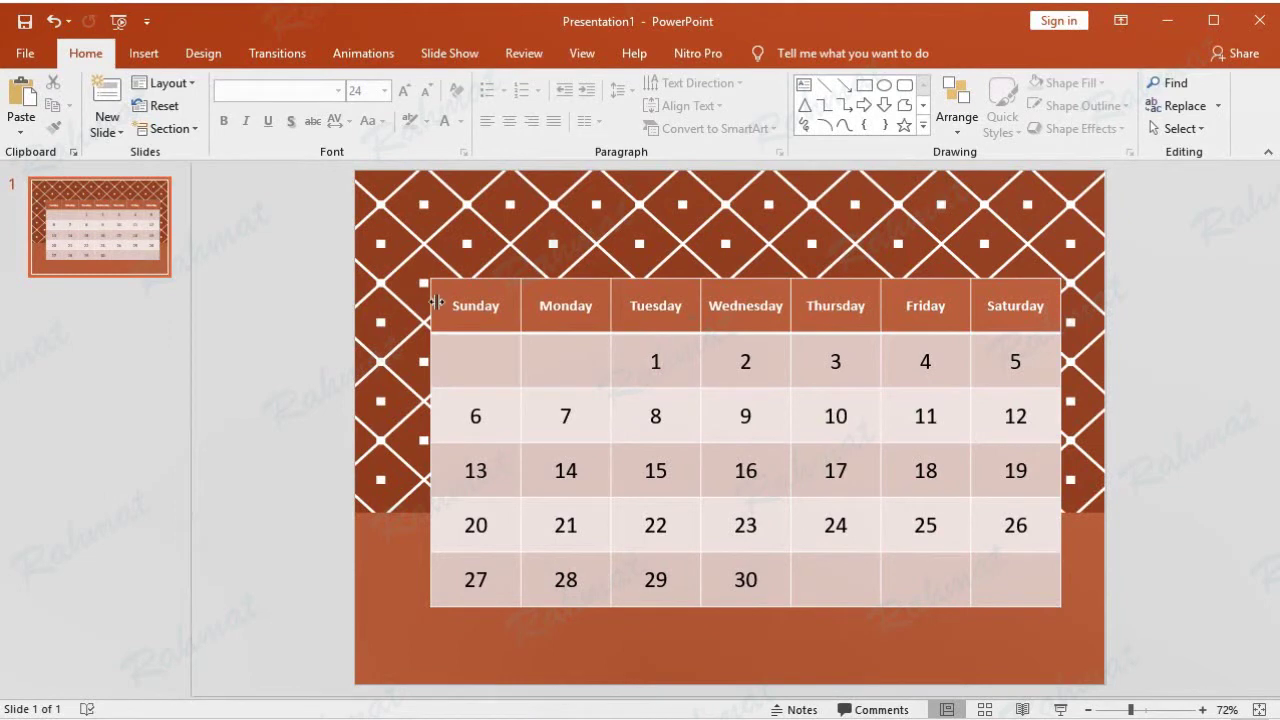
- Make the weekday header row bold
{"action": "left_click_drag", "start_coordinate": [455, 307], "coordinate": [1015, 306]}
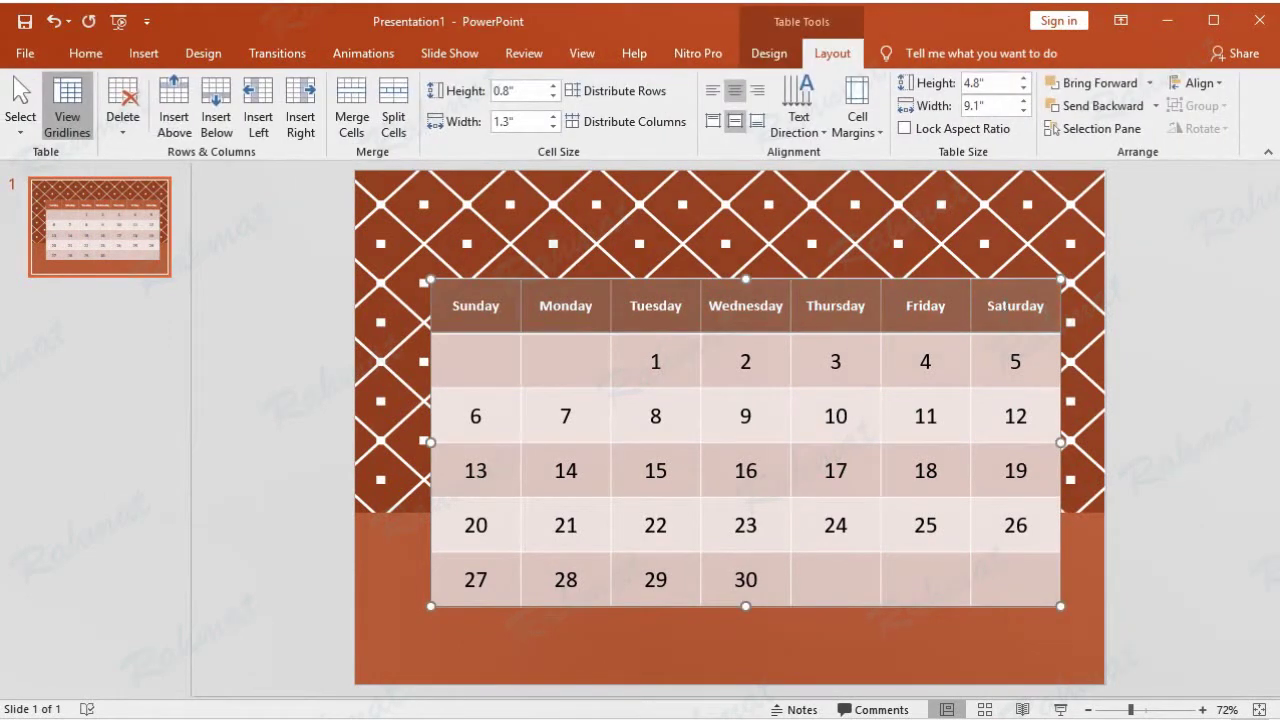
{"action": "left_click", "coordinate": [86, 54]}
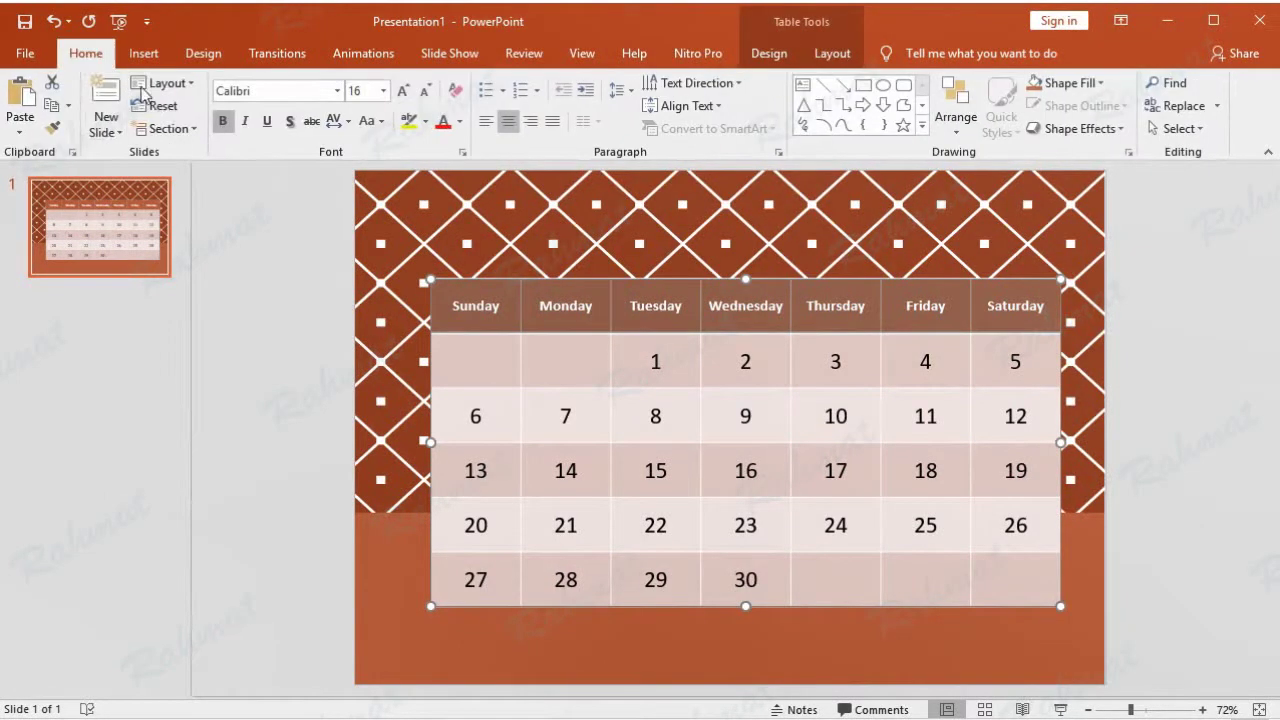
{"action": "left_click", "coordinate": [224, 121]}
{"action": "left_click", "coordinate": [224, 121]}
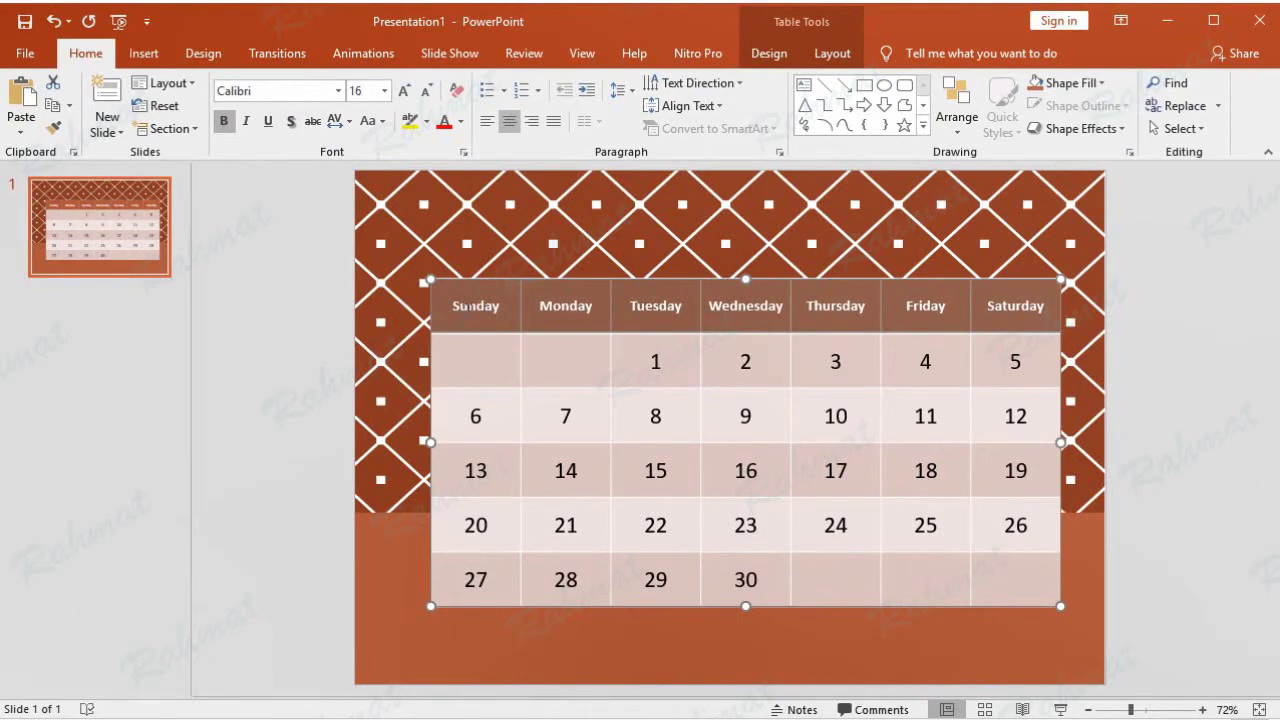
{"action": "left_click", "coordinate": [468, 306]}
- Colour the Sunday column's dates red and make them bold
{"action": "left_click_drag", "start_coordinate": [470, 335], "coordinate": [479, 576]}
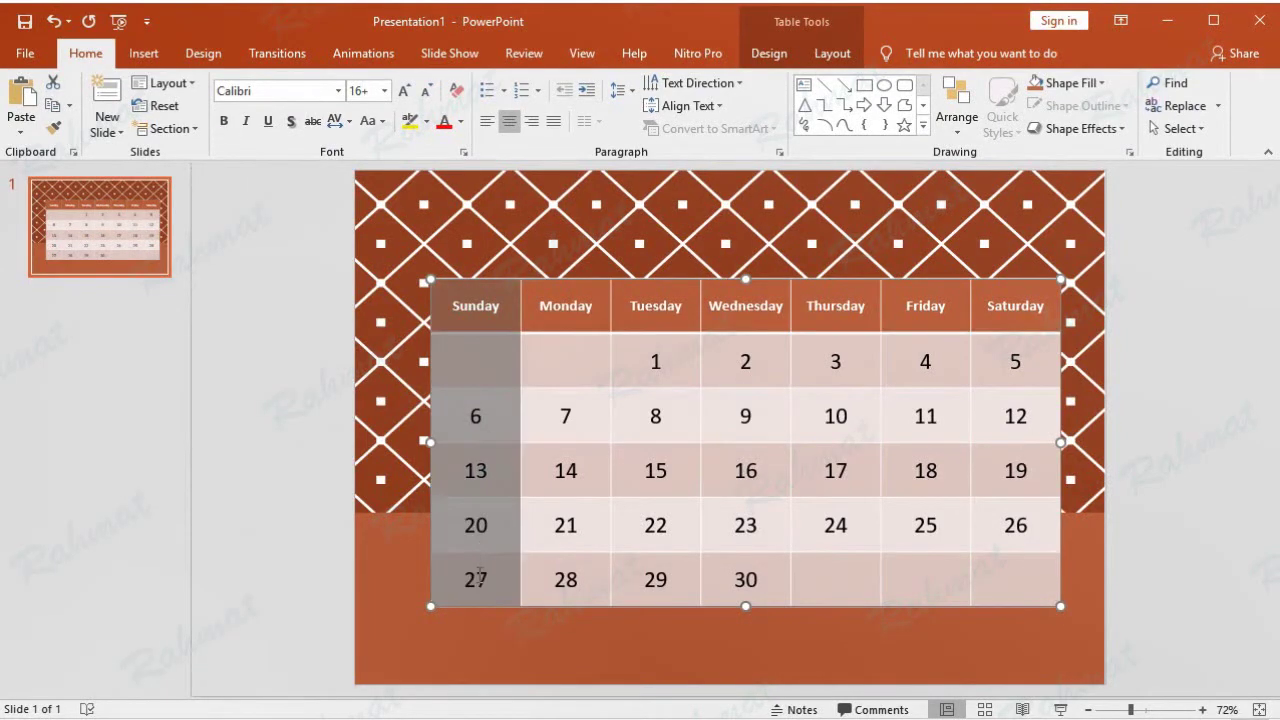
{"action": "left_click", "coordinate": [461, 121]}
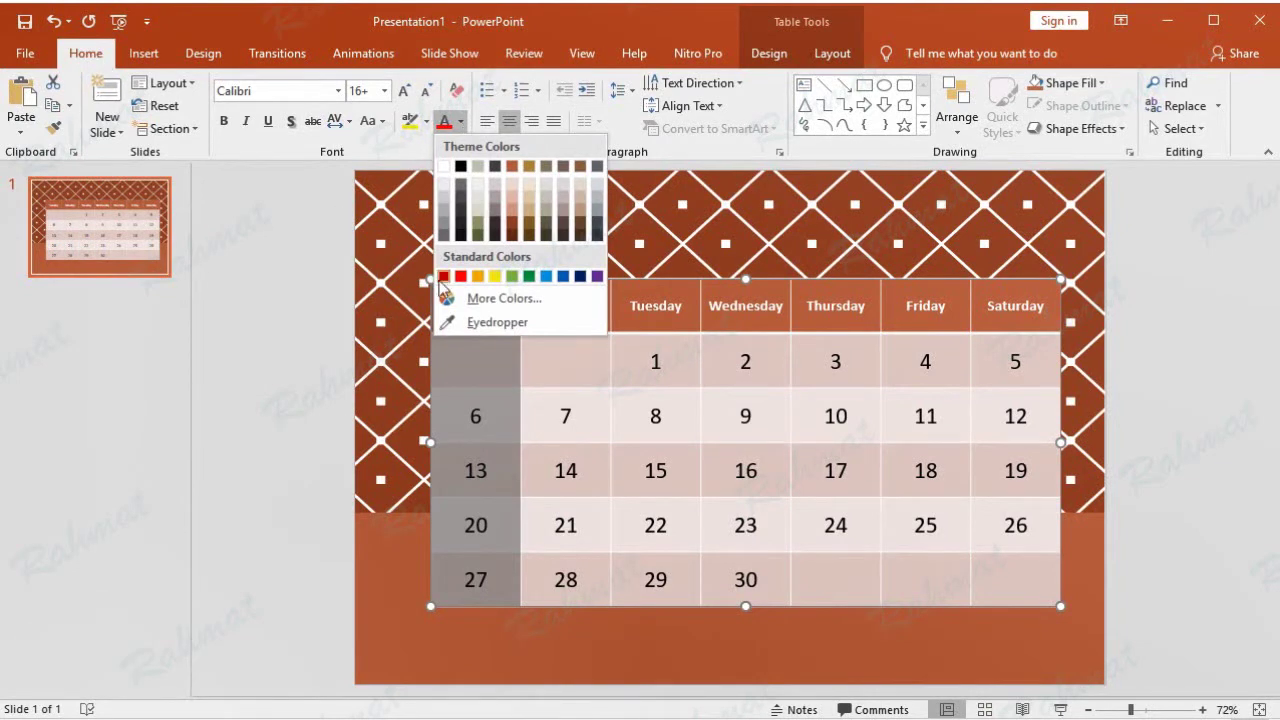
{"action": "left_click", "coordinate": [460, 277]}
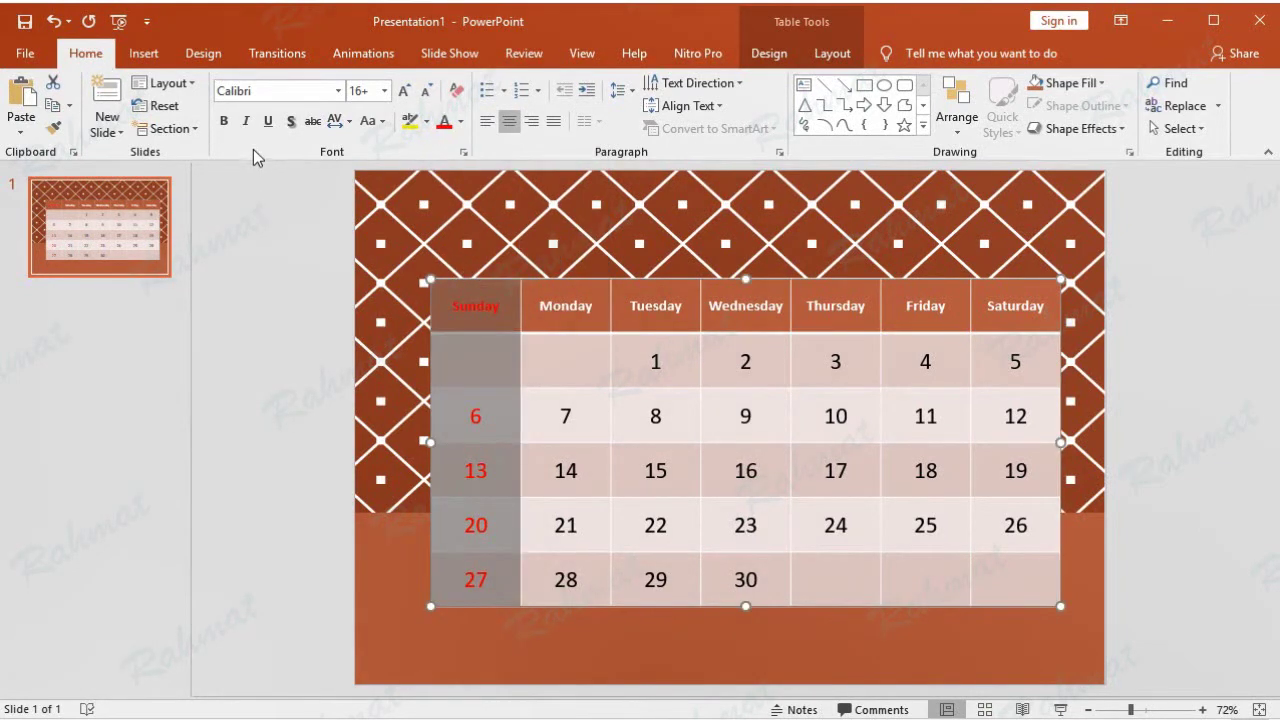
{"action": "left_click", "coordinate": [227, 121]}
{"action": "left_click", "coordinate": [1168, 310]}
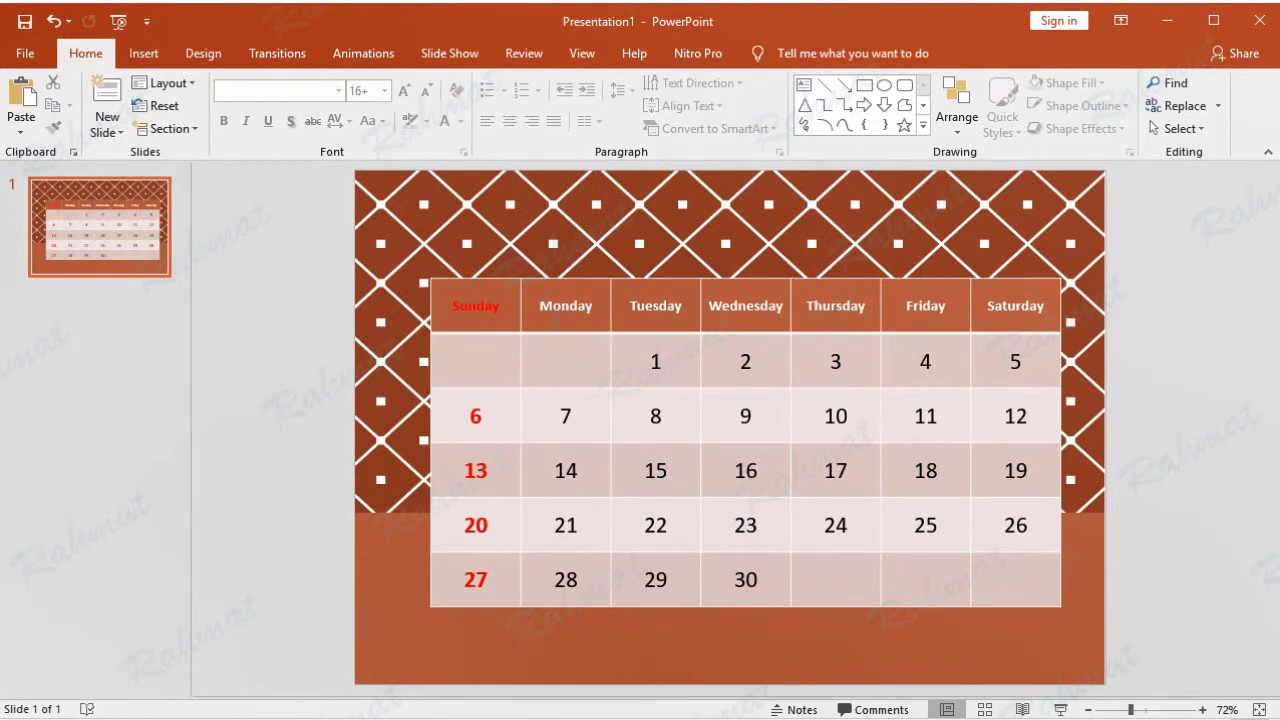
{"action": "left_click", "coordinate": [145, 56]}
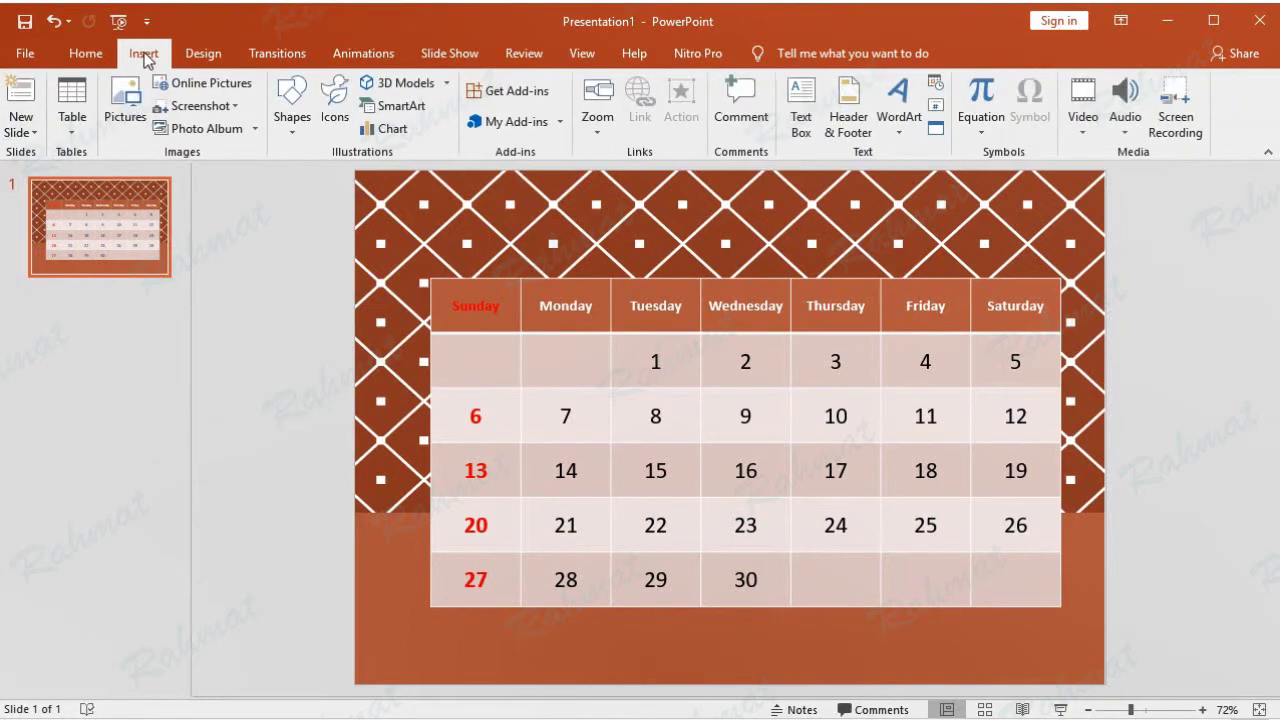
- Draw a rectangle over the calendar and size it to 6.31" high by 9.63" wide
{"action": "left_click", "coordinate": [295, 134]}
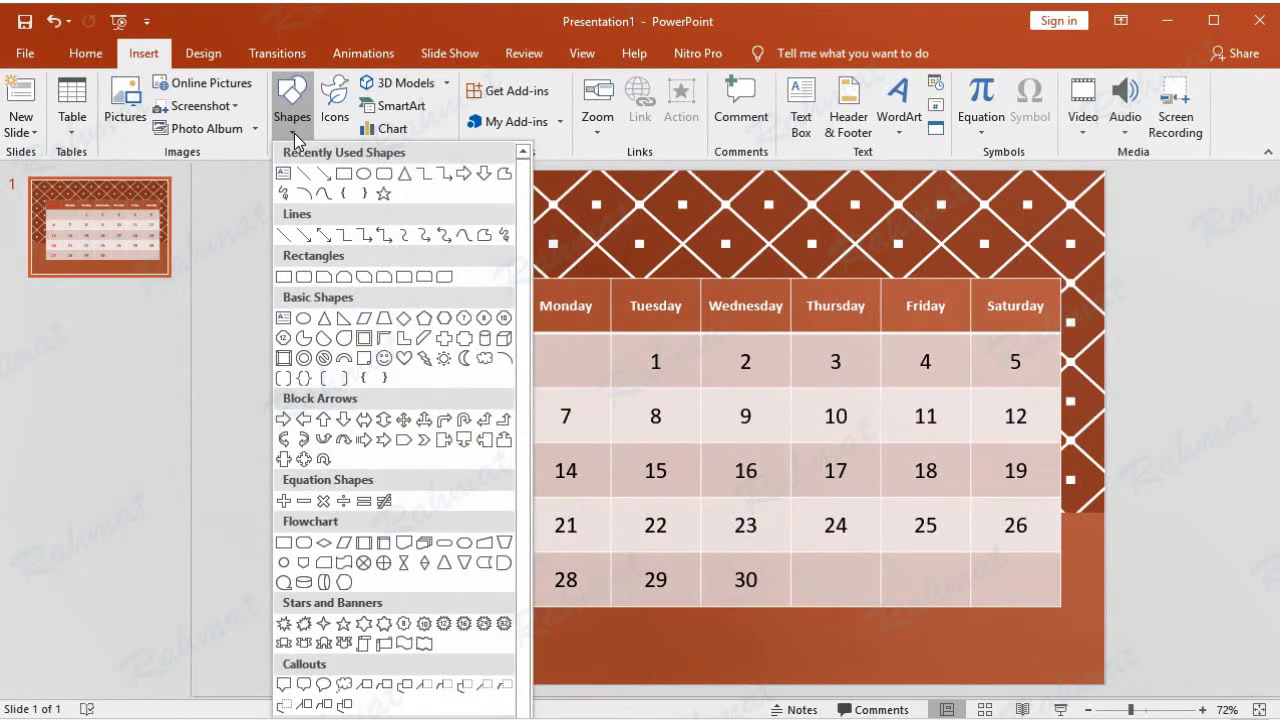
{"action": "left_click", "coordinate": [284, 276]}
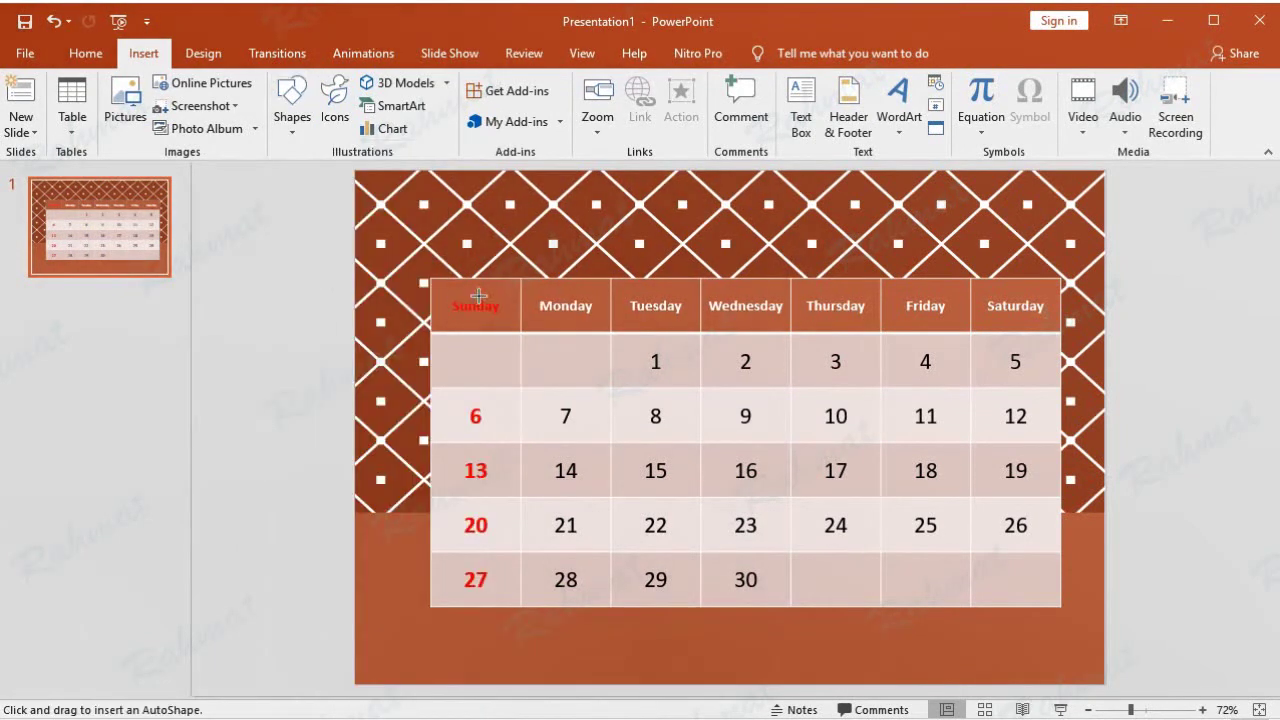
{"action": "left_click_drag", "start_coordinate": [410, 250], "coordinate": [796, 491]}
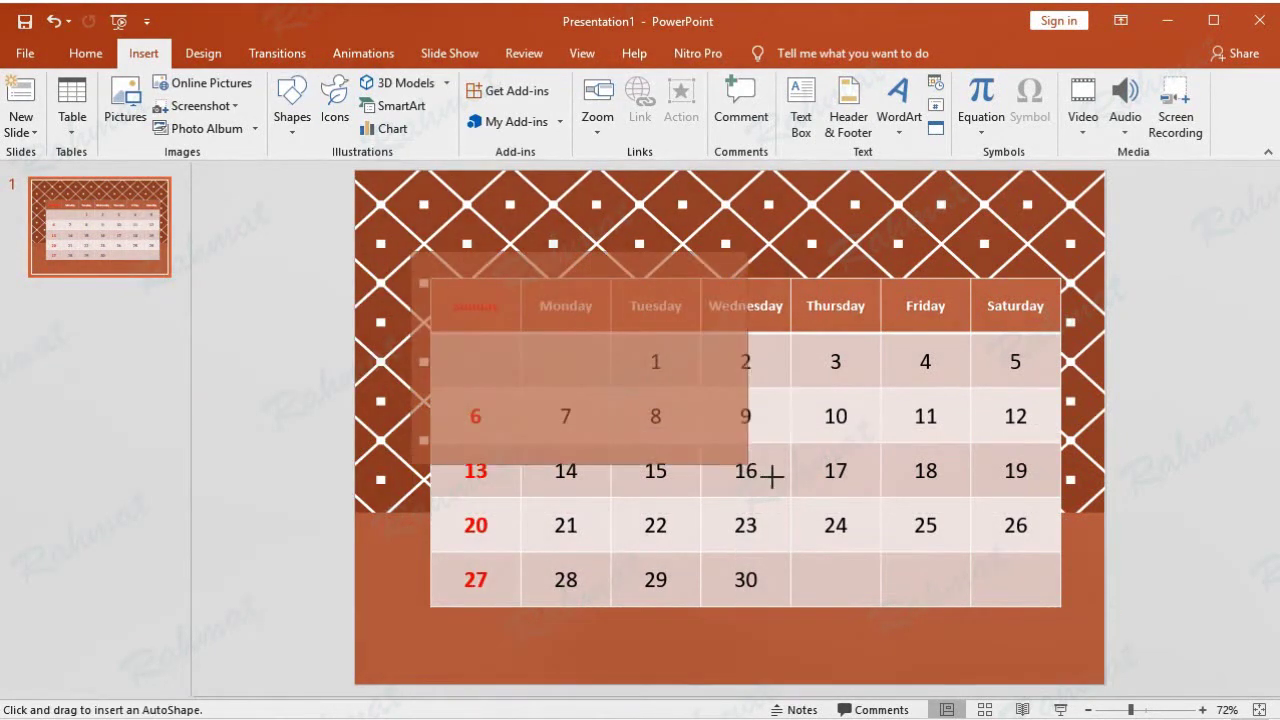
{"action": "left_click", "coordinate": [1192, 91]}
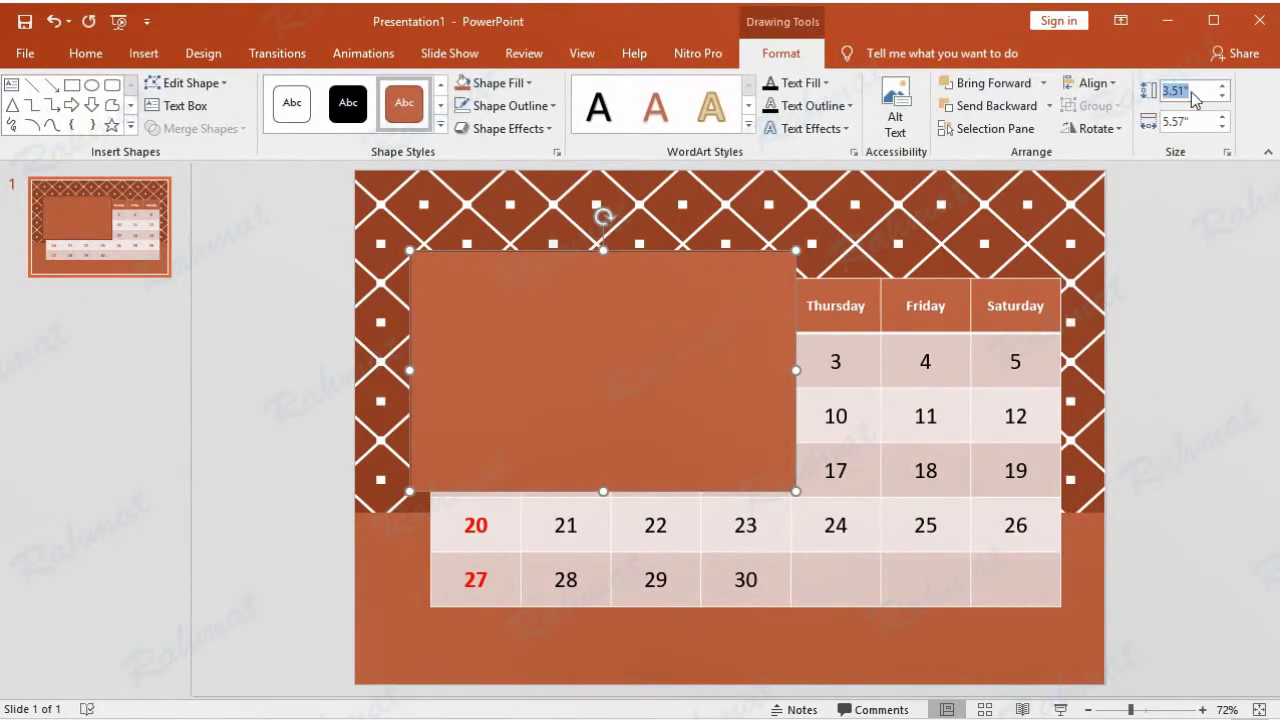
{"action": "type", "text": "6.3"}
{"action": "type", "text": "1"}
{"action": "left_click", "coordinate": [1191, 122]}
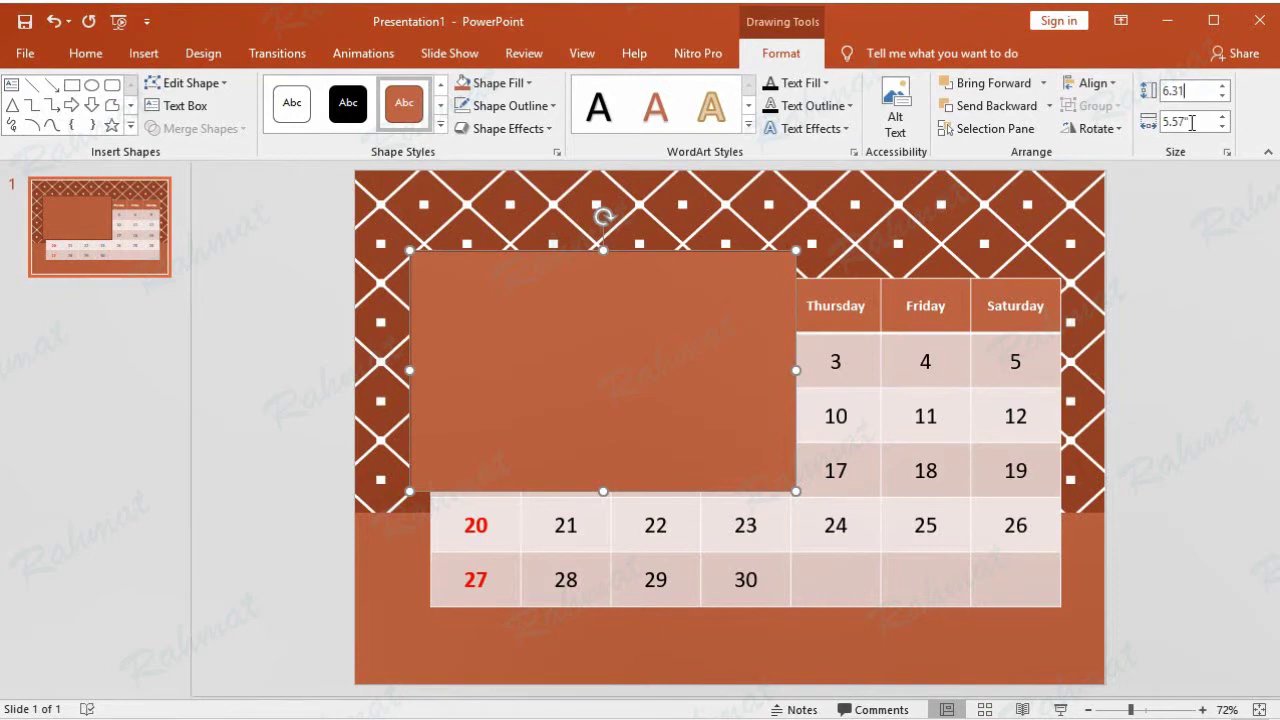
{"action": "left_click", "coordinate": [1191, 122]}
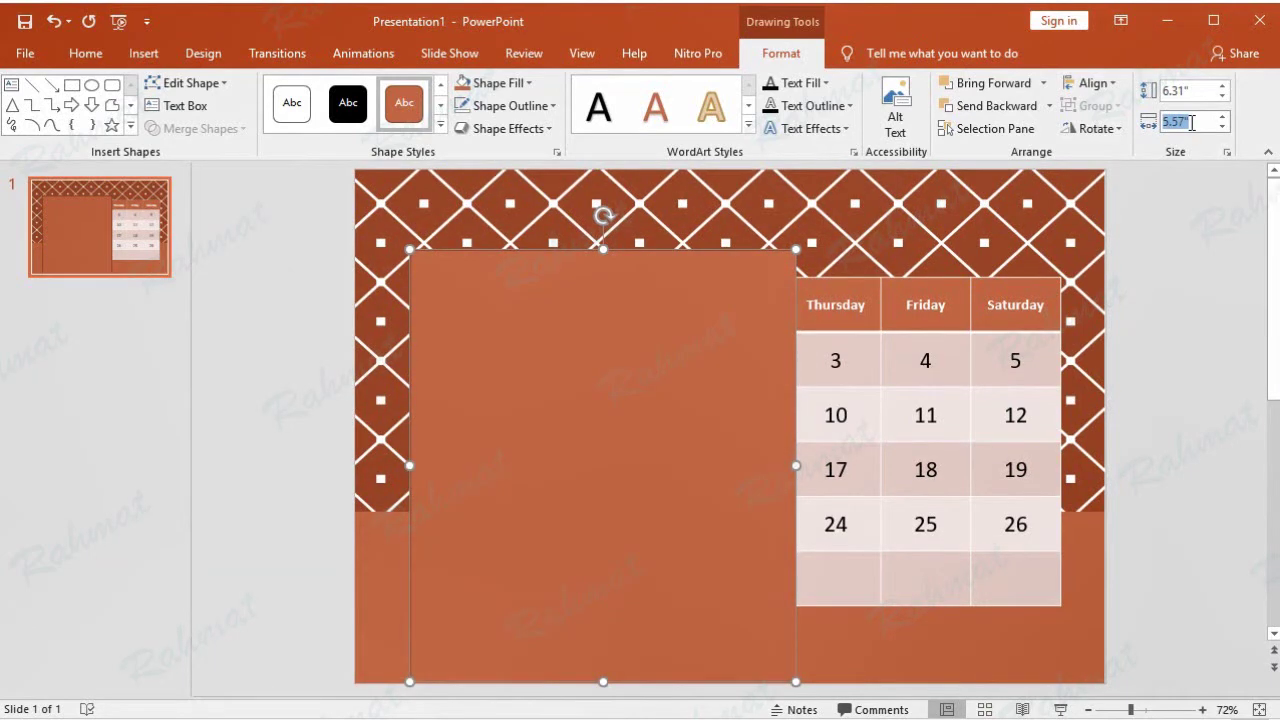
{"action": "type", "text": "9.63"}
{"action": "key", "text": "Return"}
- Centre the rectangle on the slide and choose a picture fill from a file
{"action": "mouse_move", "coordinate": [863, 351]}
{"action": "left_mouse_down"}
{"action": "mouse_move", "coordinate": [870, 298]}
{"action": "mouse_move", "coordinate": [855, 301]}
{"action": "left_mouse_up"}
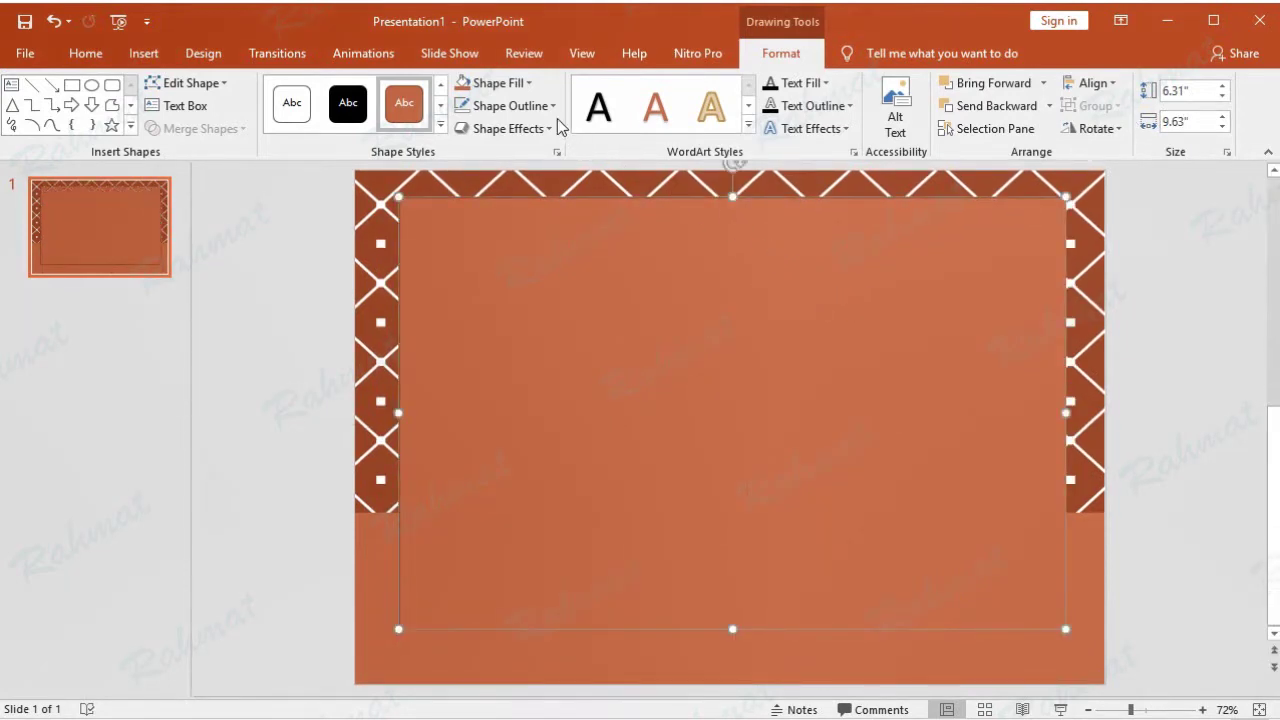
{"action": "left_click", "coordinate": [530, 83]}
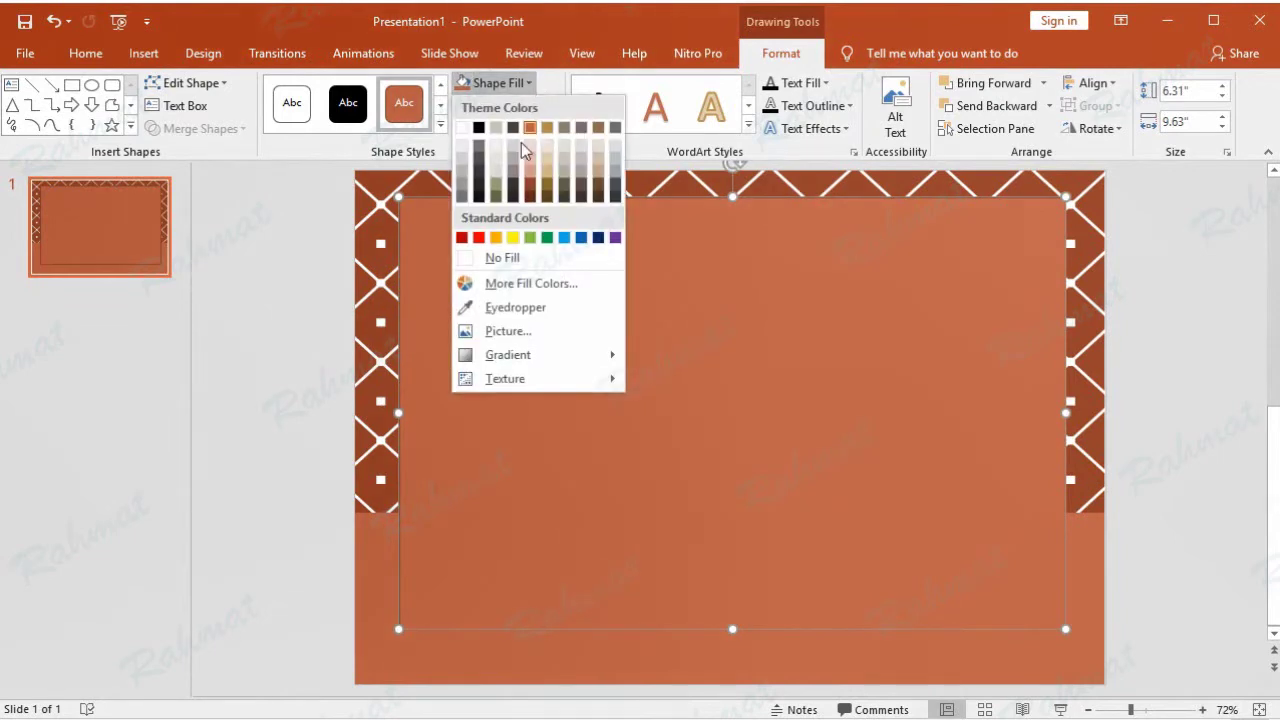
{"action": "left_click", "coordinate": [527, 330]}
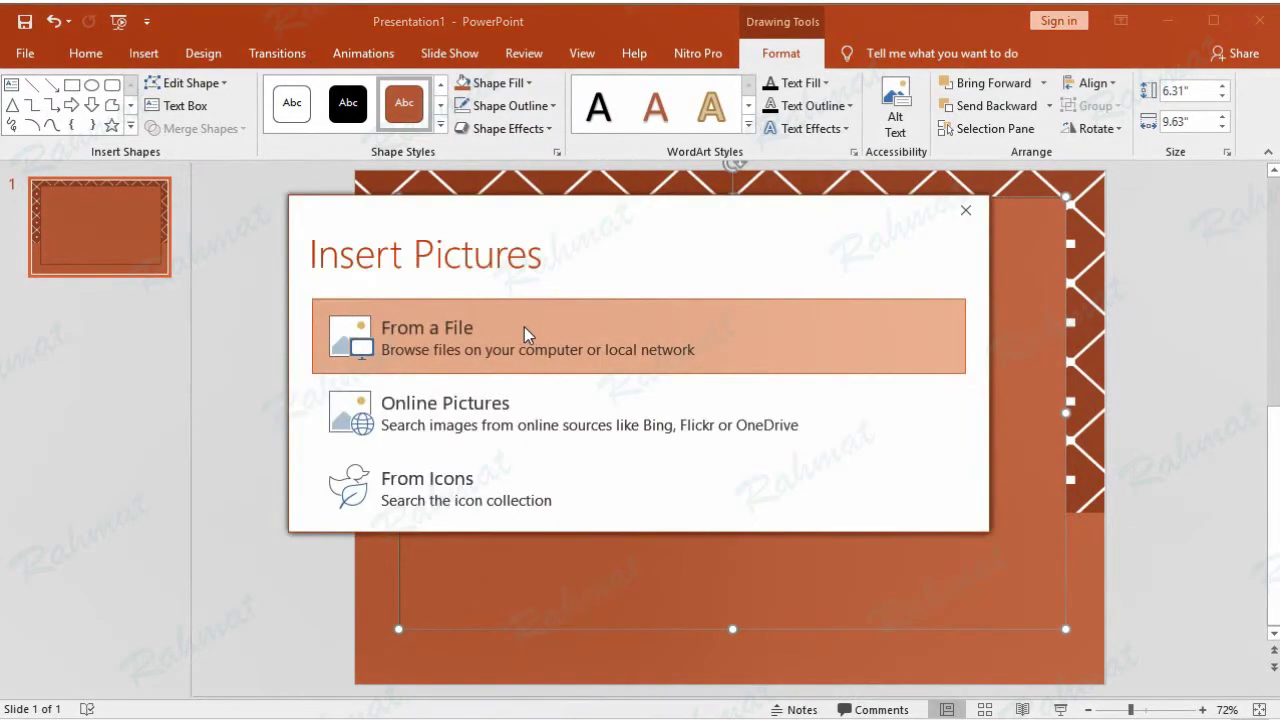
{"action": "left_click", "coordinate": [469, 334]}
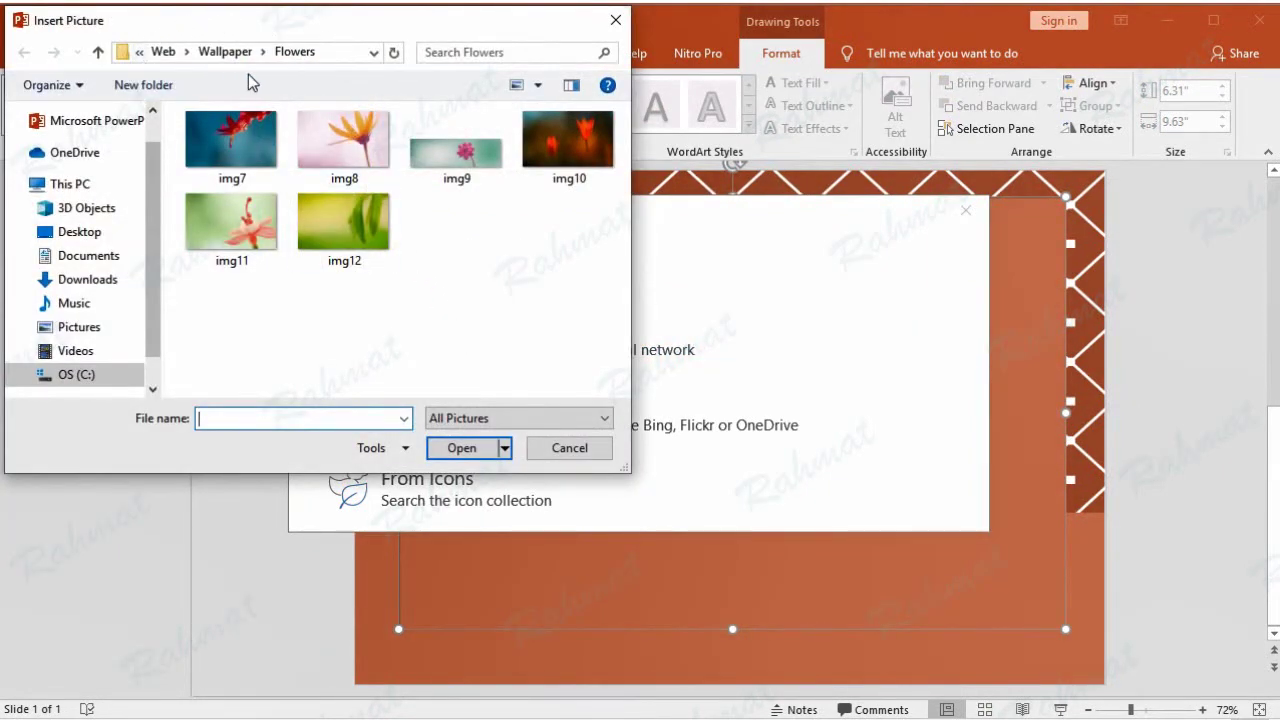
- Fill the rectangle with the img10 tulip photo from C:\Windows\Web\Wallpaper\Flowers
{"action": "left_click", "coordinate": [84, 374]}
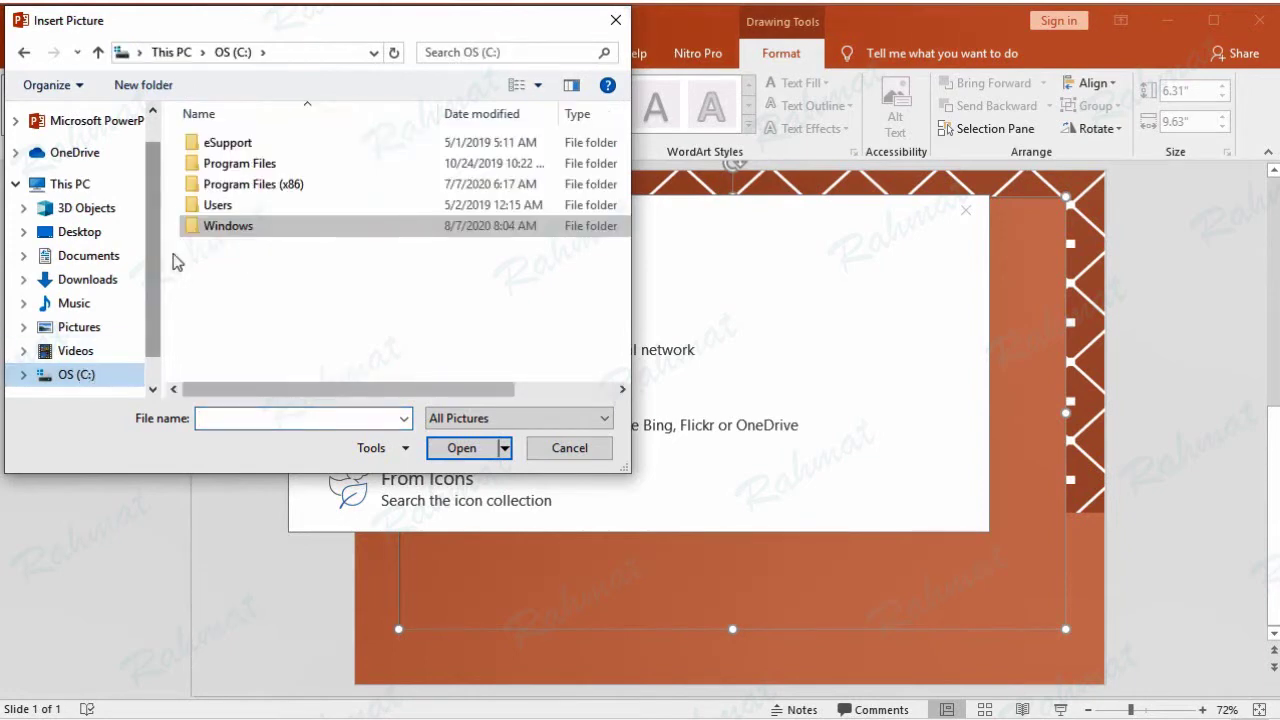
{"action": "double_click", "coordinate": [224, 228]}
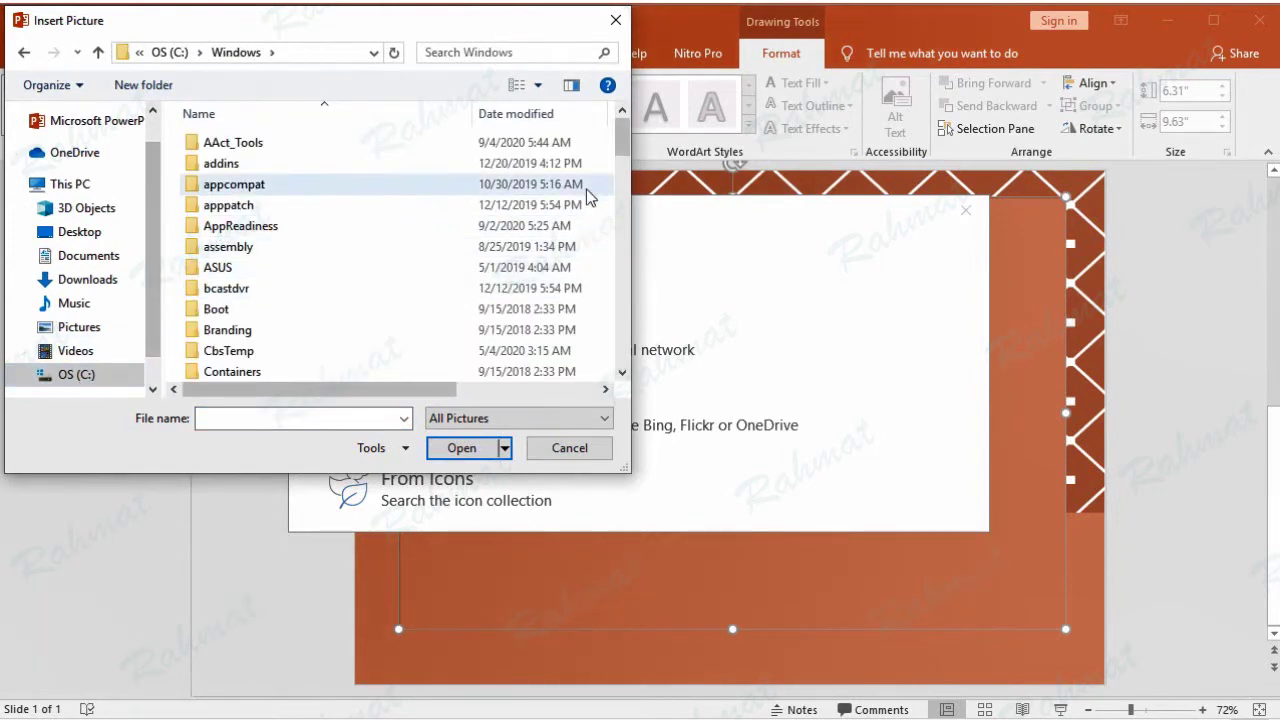
{"action": "left_click_drag", "start_coordinate": [620, 141], "coordinate": [624, 366]}
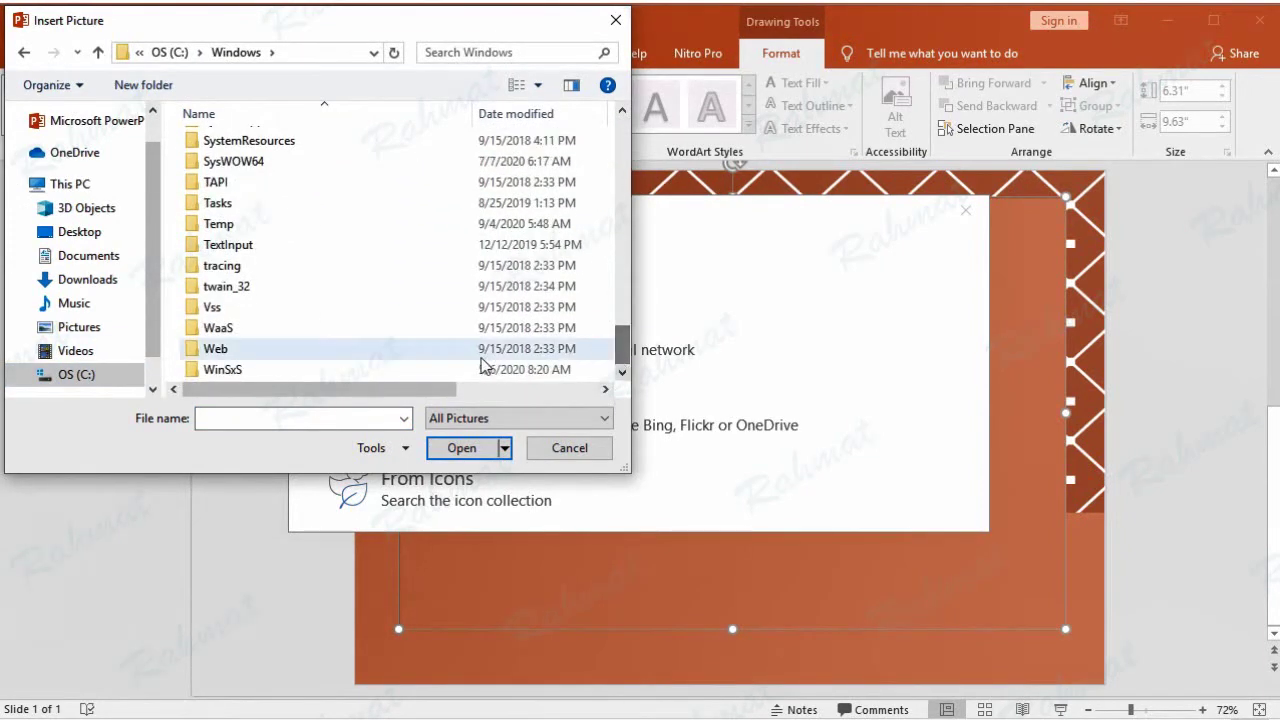
{"action": "double_click", "coordinate": [256, 350]}
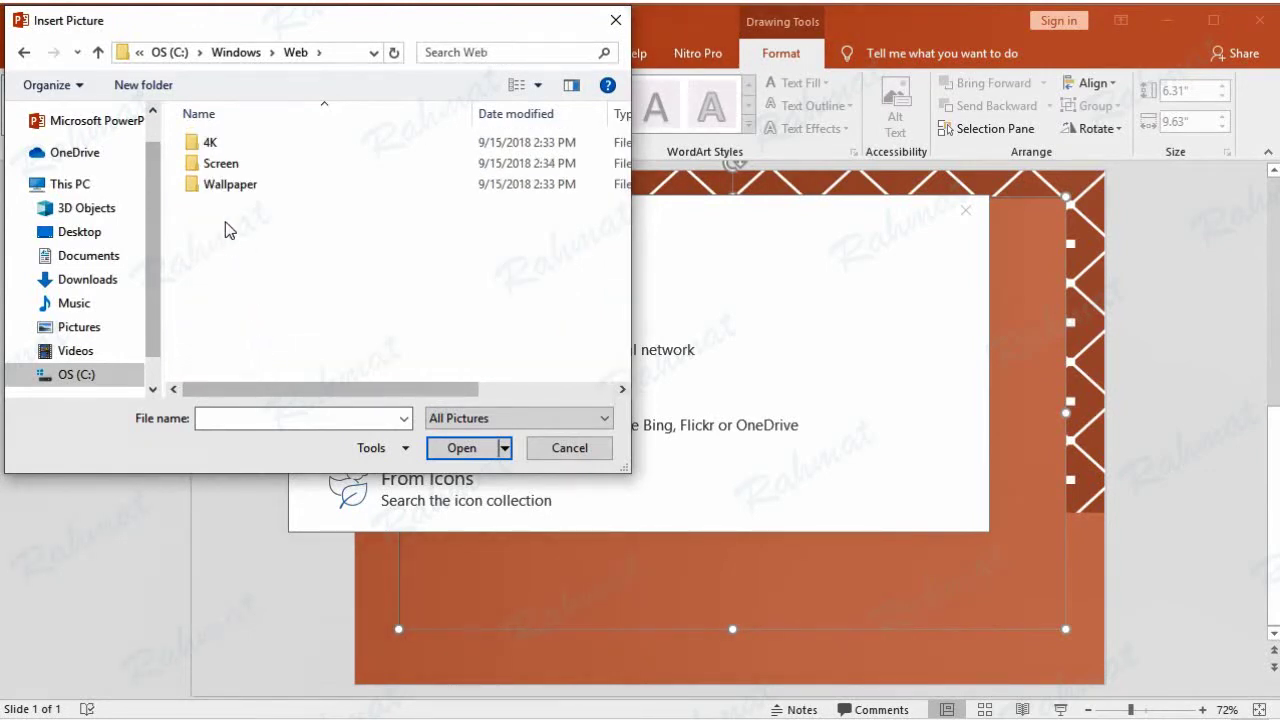
{"action": "double_click", "coordinate": [231, 186]}
{"action": "left_click", "coordinate": [233, 144]}
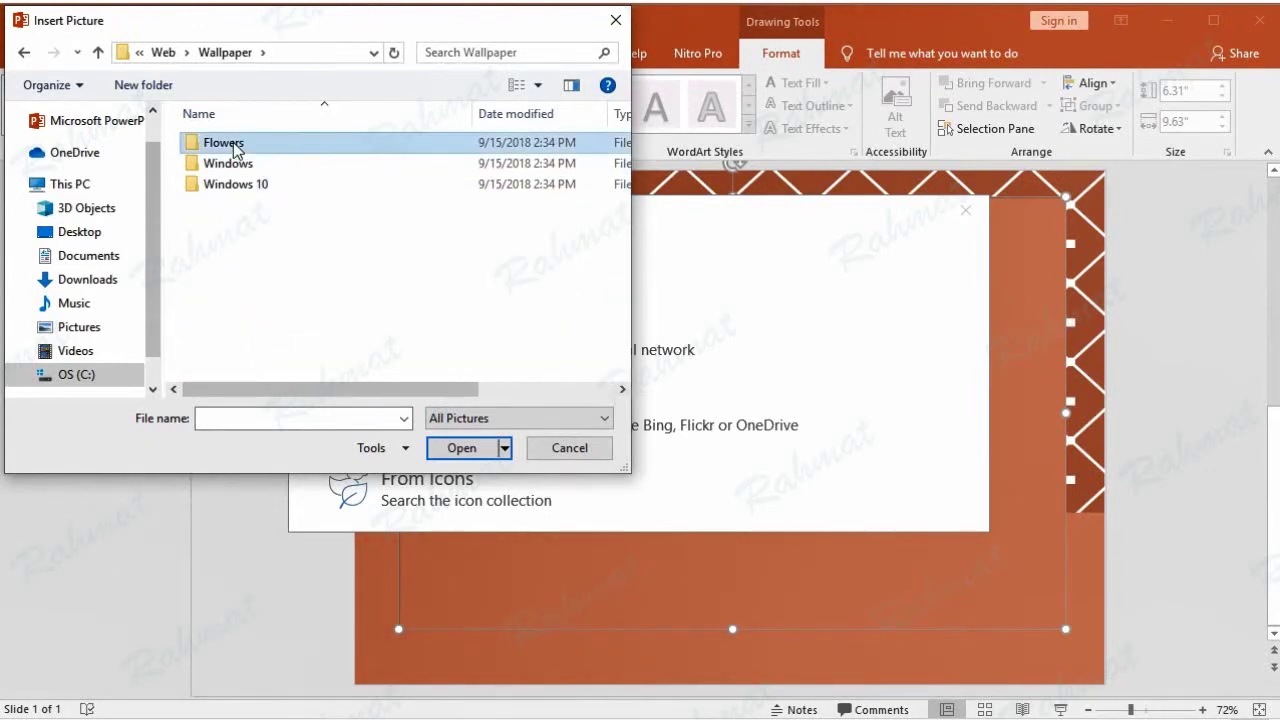
{"action": "double_click", "coordinate": [233, 142]}
{"action": "left_click", "coordinate": [581, 137]}
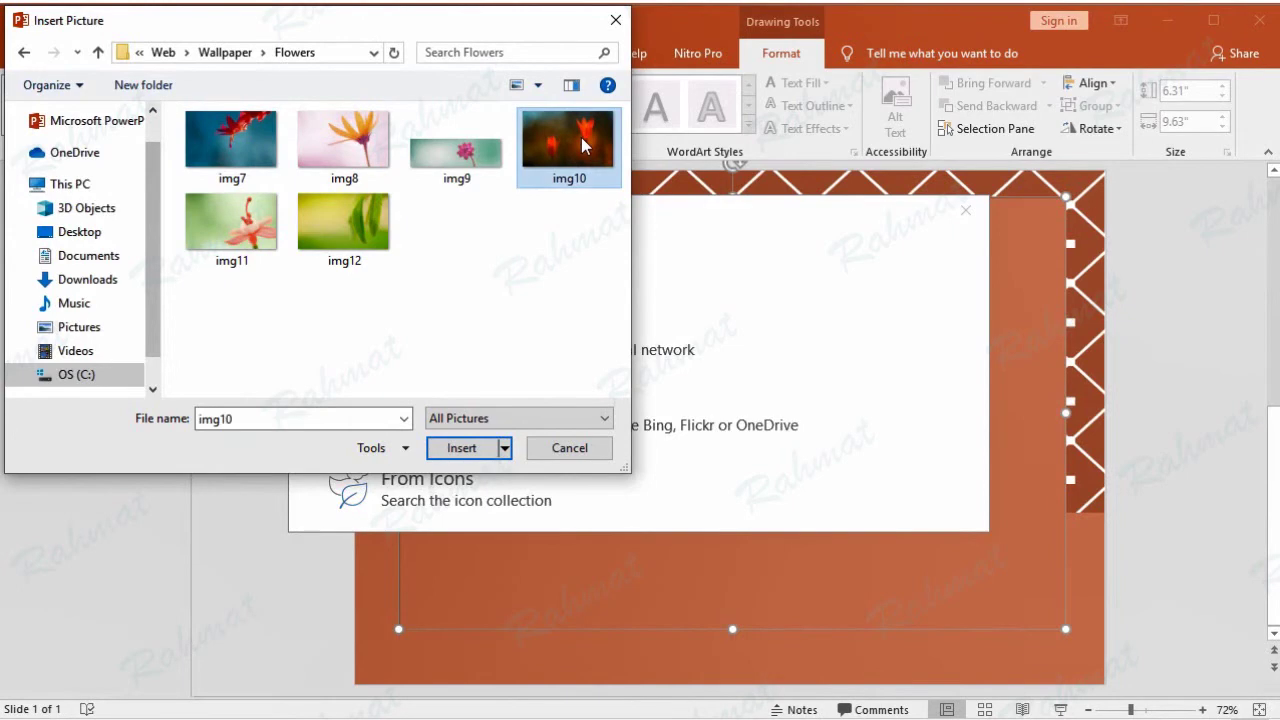
{"action": "double_click", "coordinate": [581, 137]}
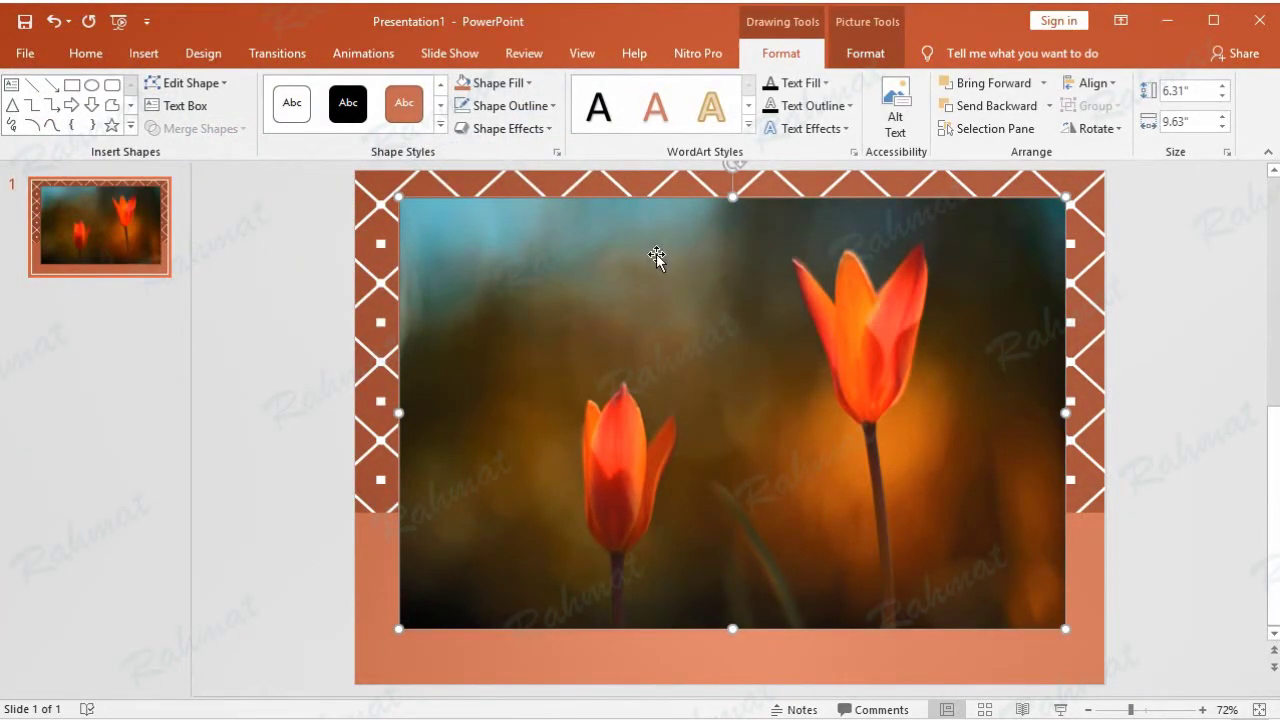
- Give the tulip photo a white 4½ pt outline
{"action": "left_click", "coordinate": [527, 110]}
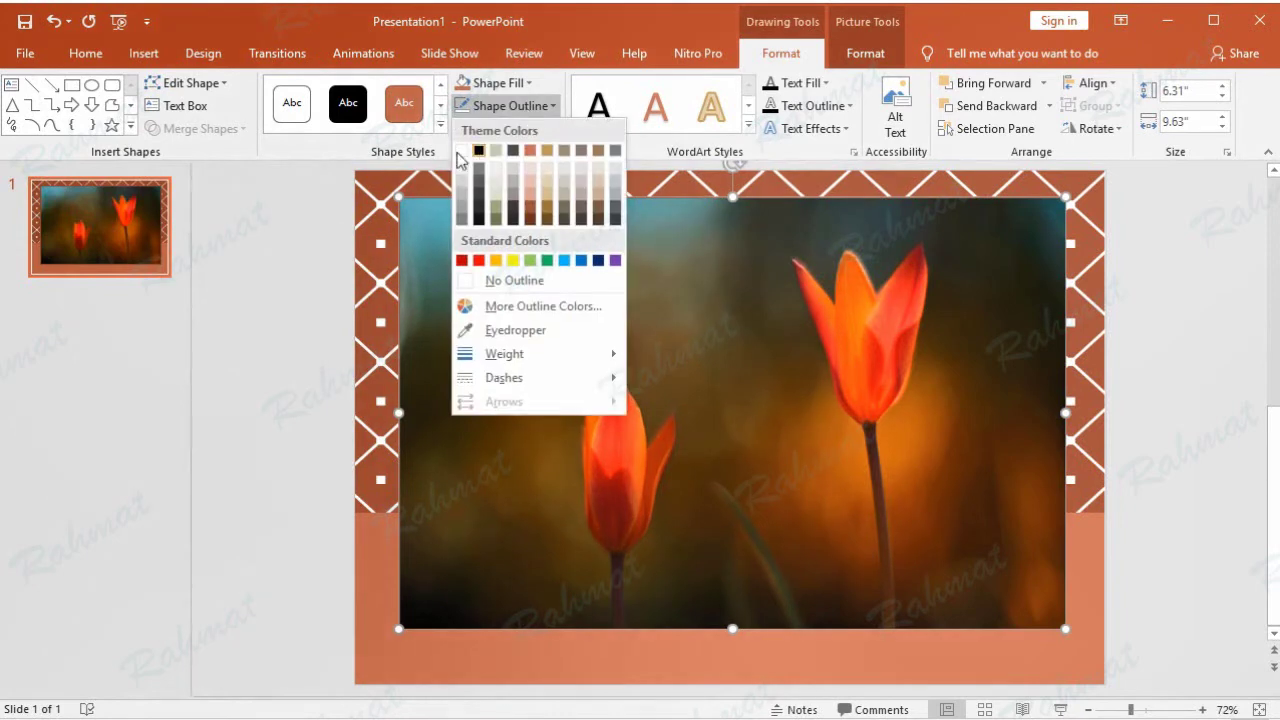
{"action": "left_click", "coordinate": [462, 151]}
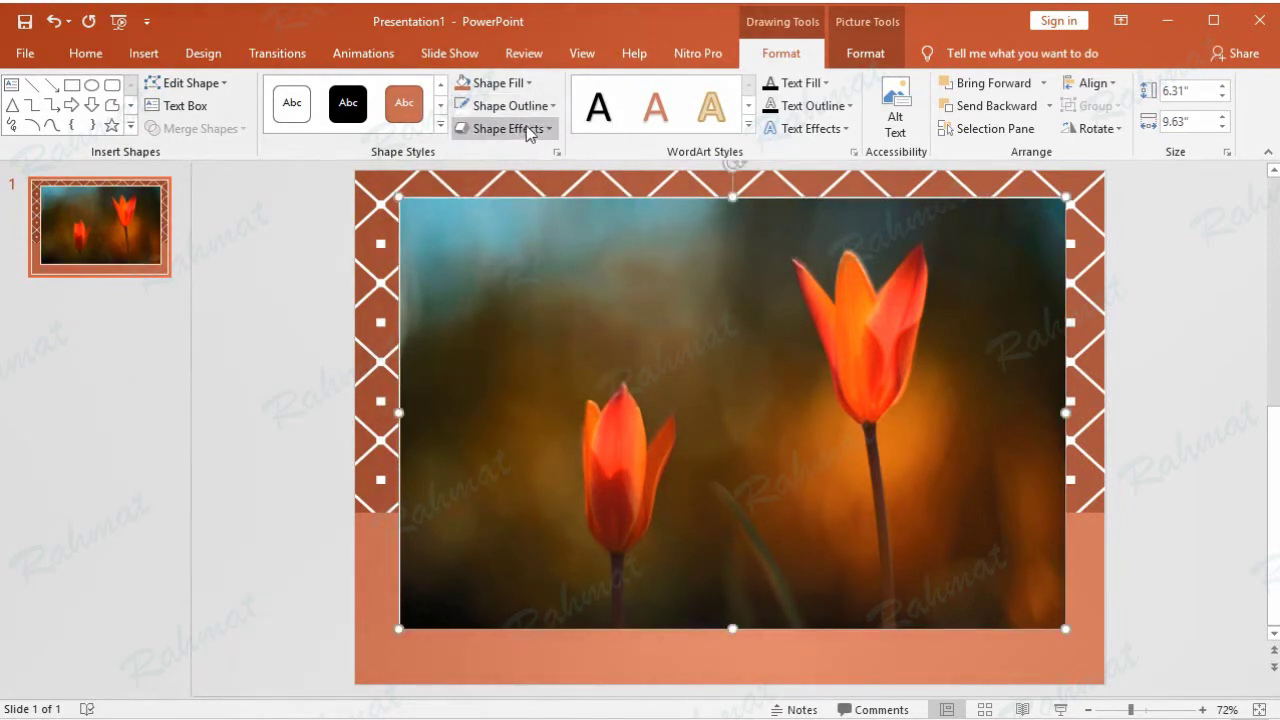
{"action": "left_click", "coordinate": [543, 106]}
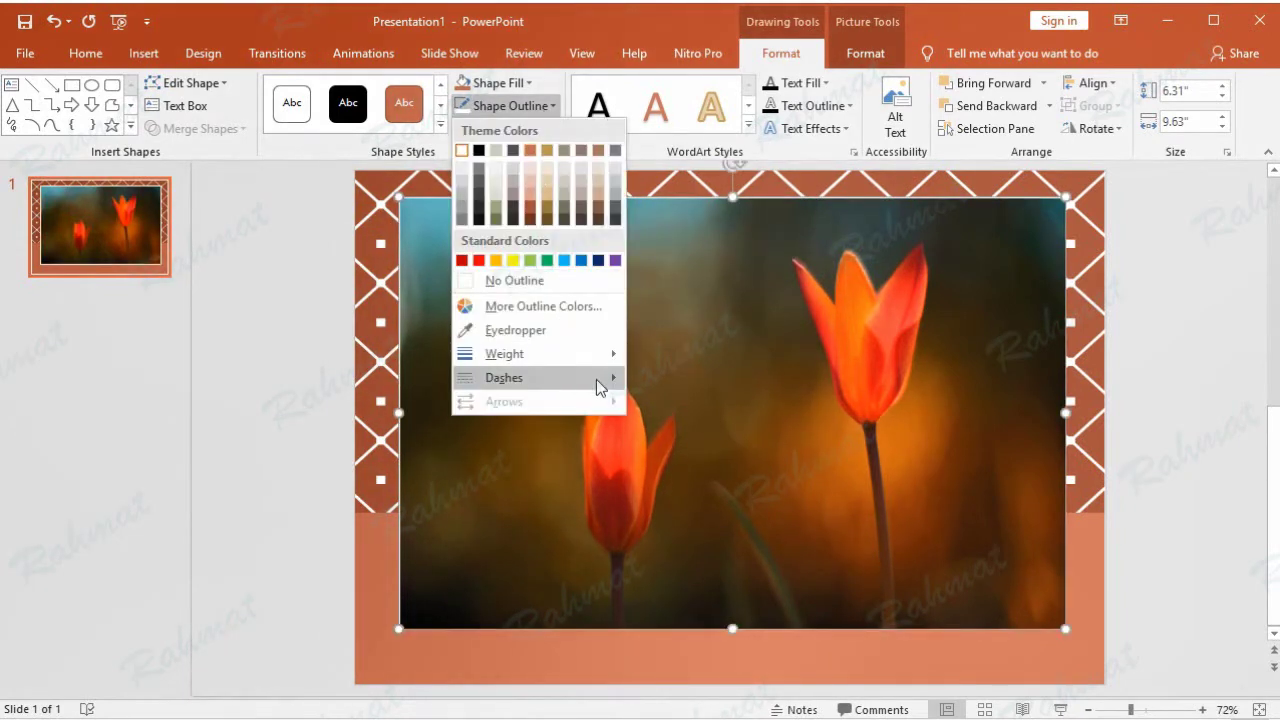
{"action": "mouse_move", "coordinate": [608, 364]}
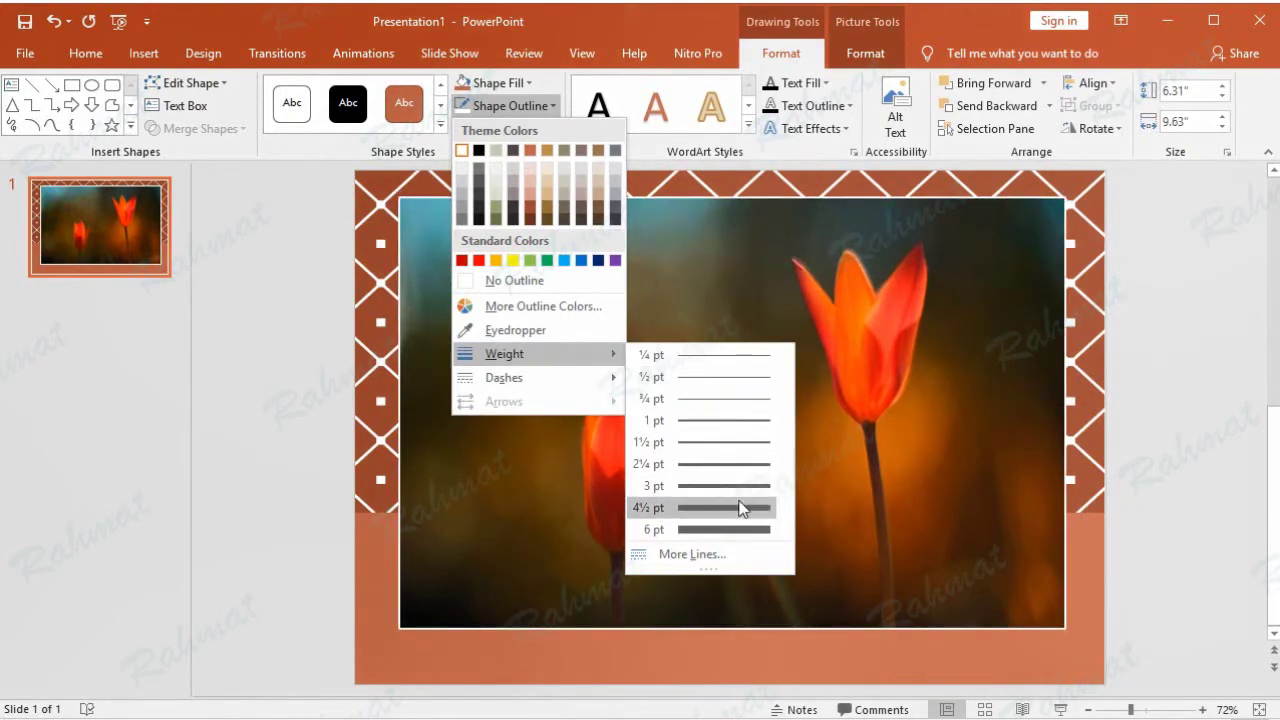
{"action": "left_click", "coordinate": [742, 512]}
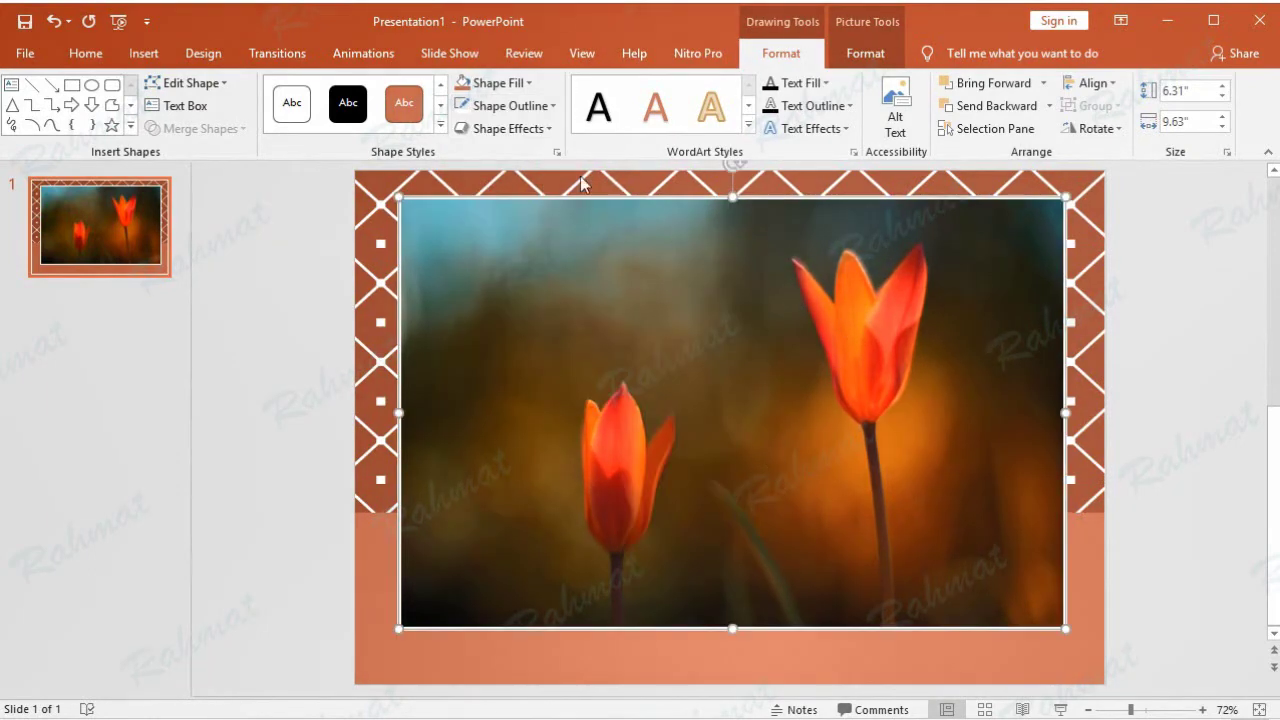
- Set the photo's fill transparency to 2% in the full fill settings
{"action": "left_click", "coordinate": [527, 83]}
{"action": "mouse_move", "coordinate": [557, 355]}
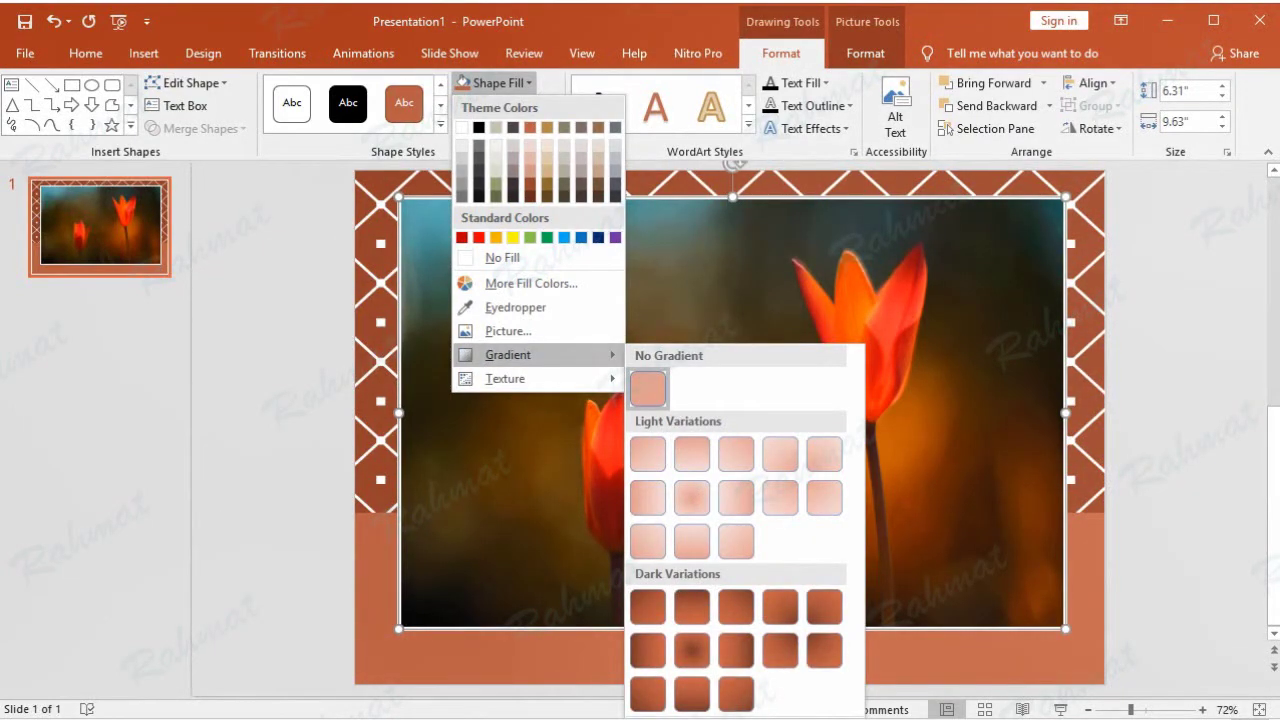
{"action": "left_click", "coordinate": [746, 705]}
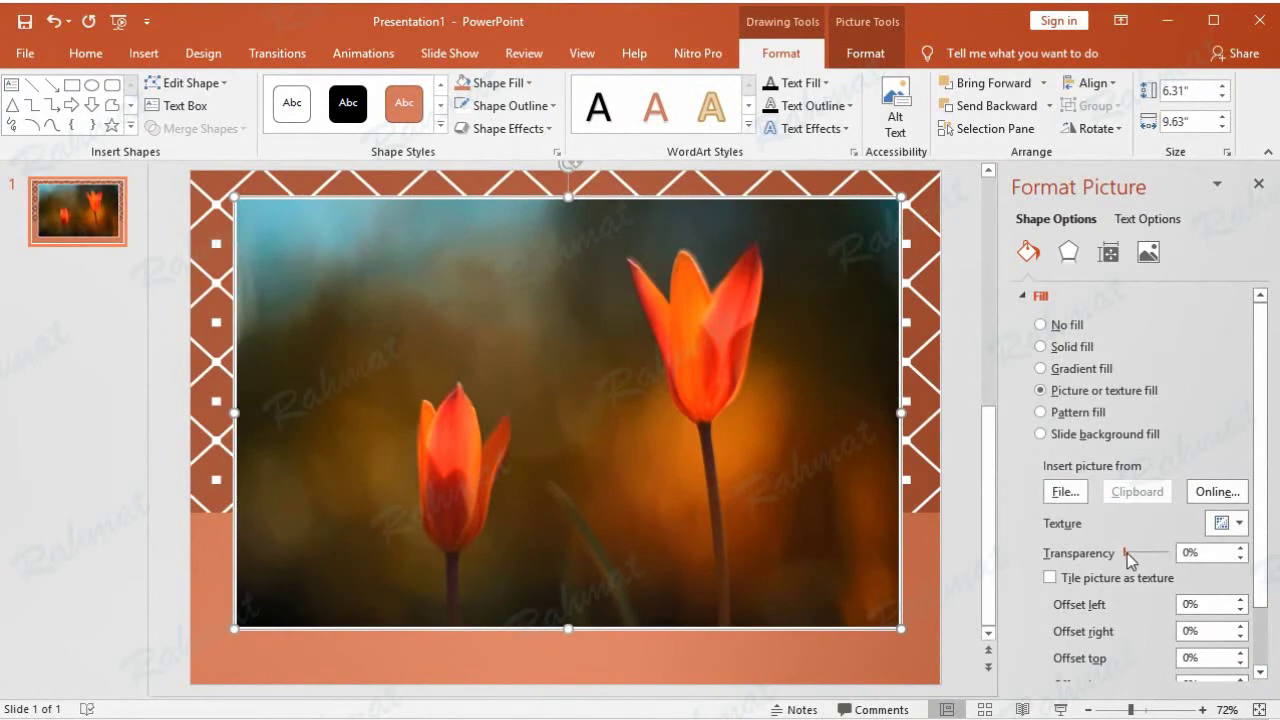
{"action": "double_click", "coordinate": [1186, 553]}
{"action": "type", "text": "2"}
{"action": "key", "text": "Return"}
- Send the photo to the back, then undo that change
{"action": "right_click", "coordinate": [834, 320]}
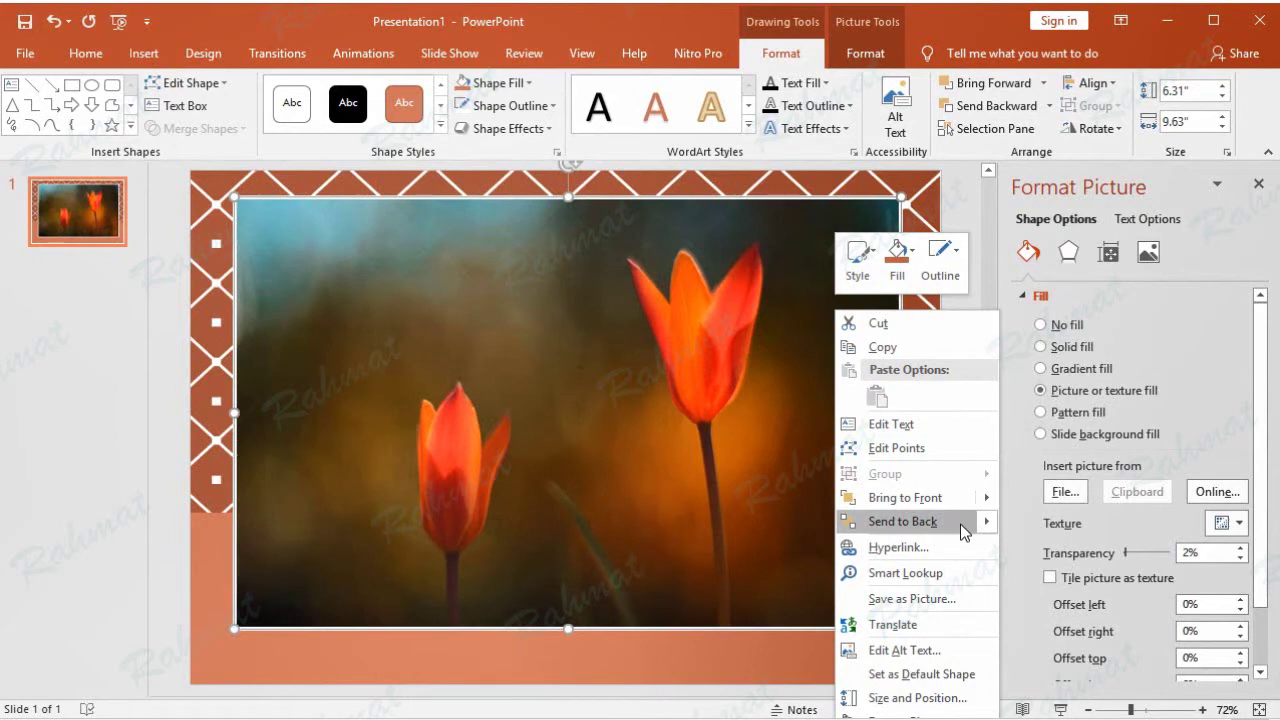
{"action": "mouse_move", "coordinate": [983, 524]}
{"action": "left_click", "coordinate": [1058, 522]}
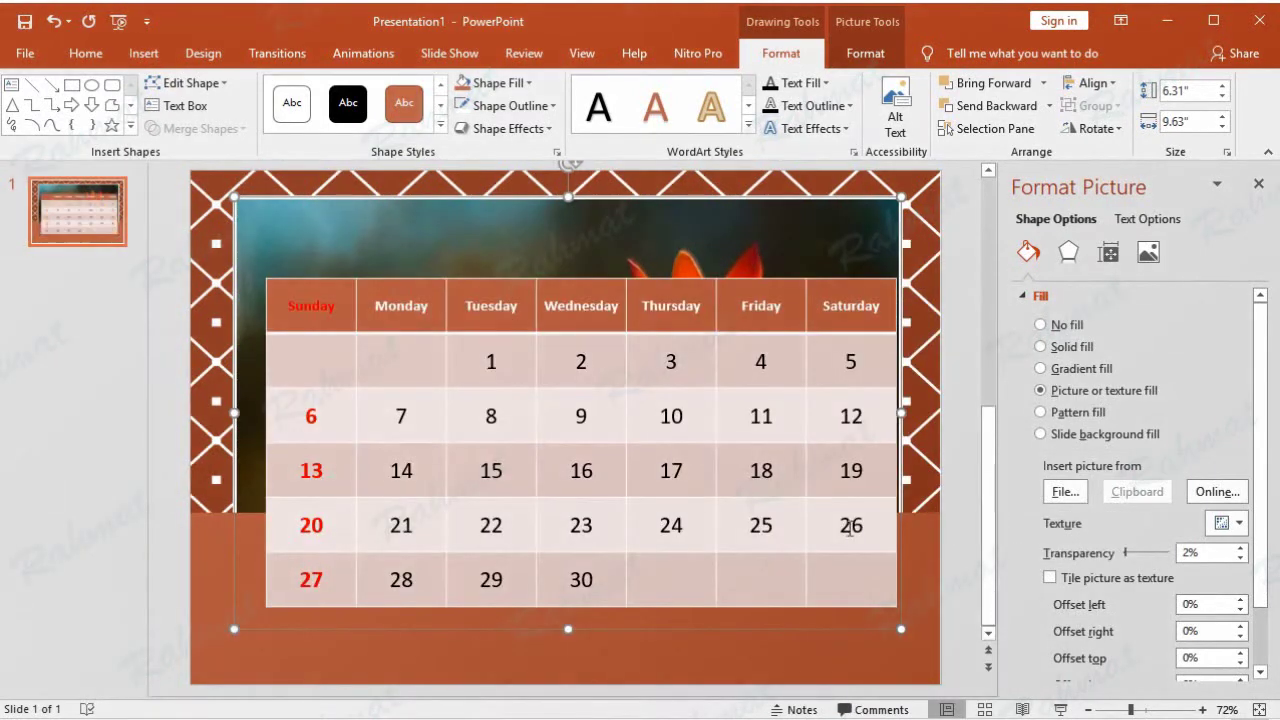
{"action": "left_click", "coordinate": [914, 665]}
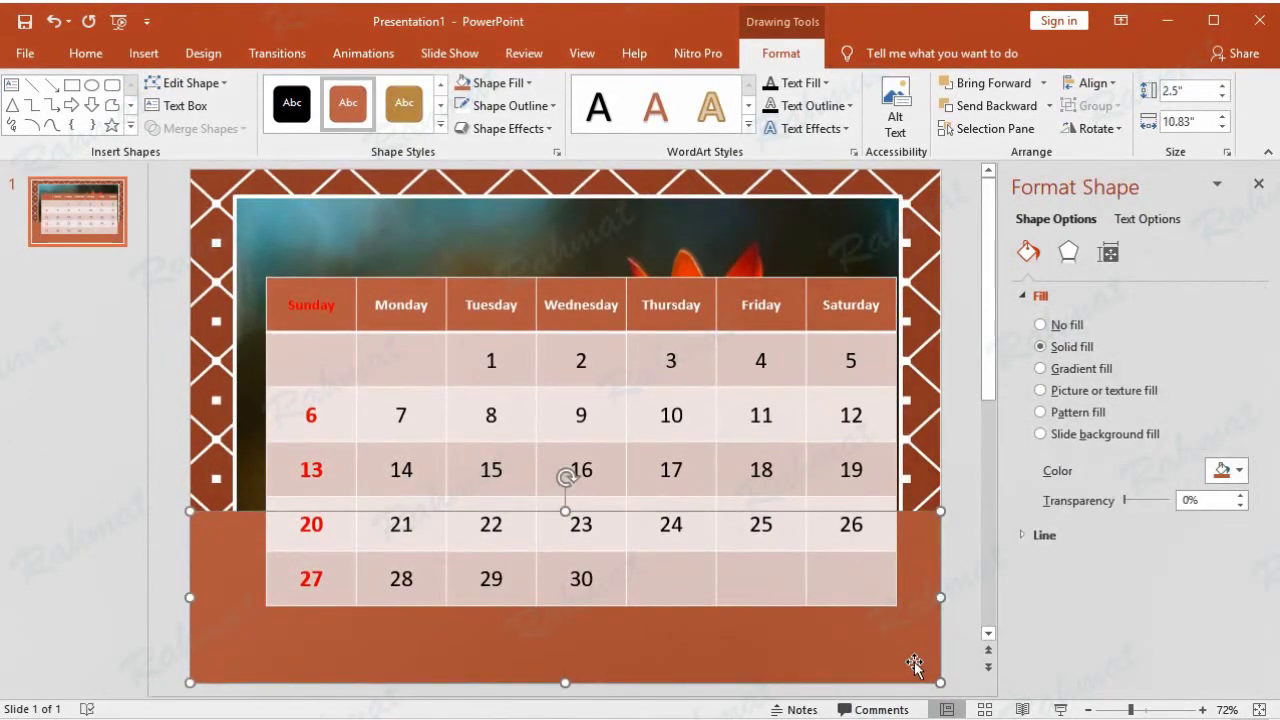
{"action": "right_click", "coordinate": [906, 665]}
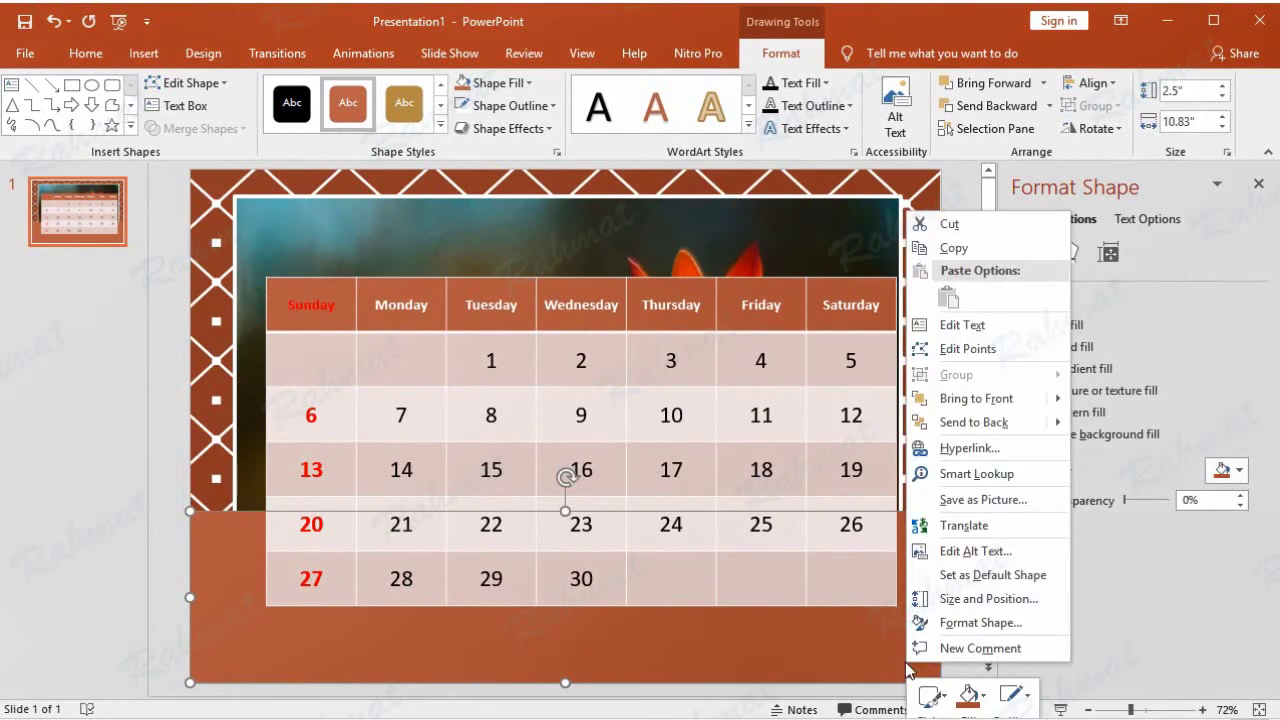
{"action": "left_click", "coordinate": [52, 20]}
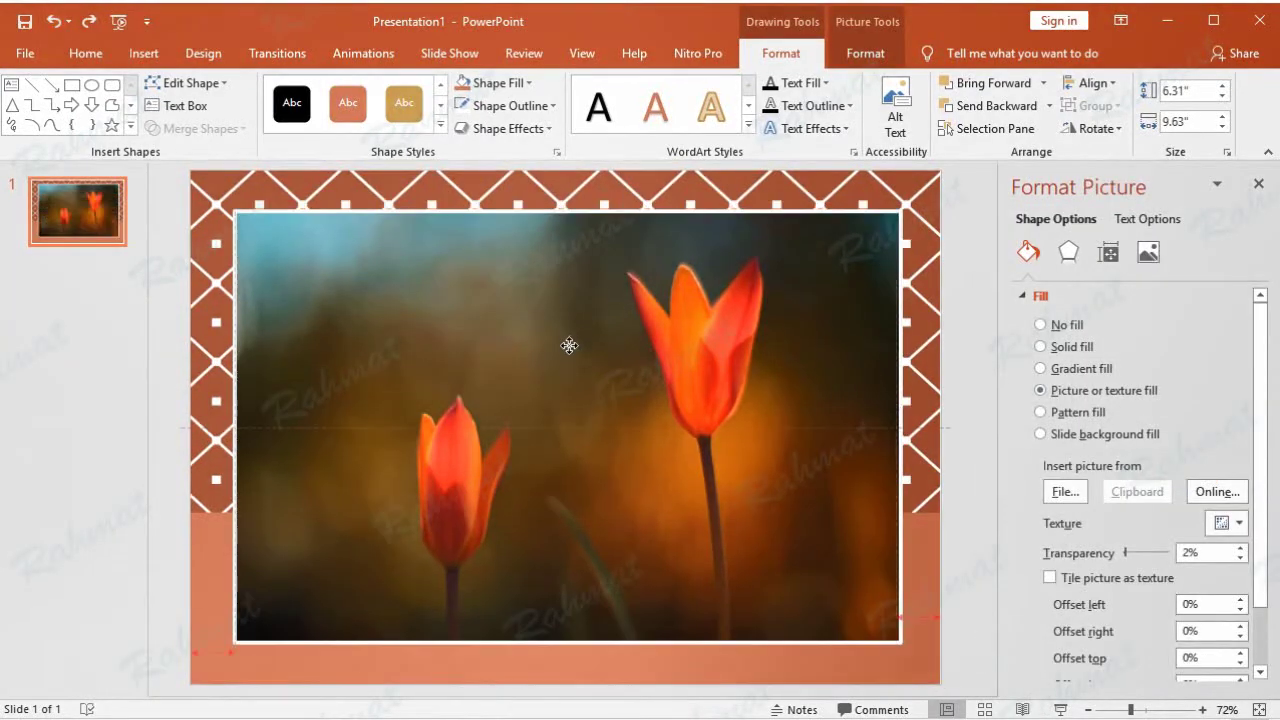
- Nudge the tulip photo slightly and send it behind the calendar table
{"action": "left_click_drag", "start_coordinate": [569, 346], "coordinate": [571, 339]}
{"action": "left_click", "coordinate": [571, 340]}
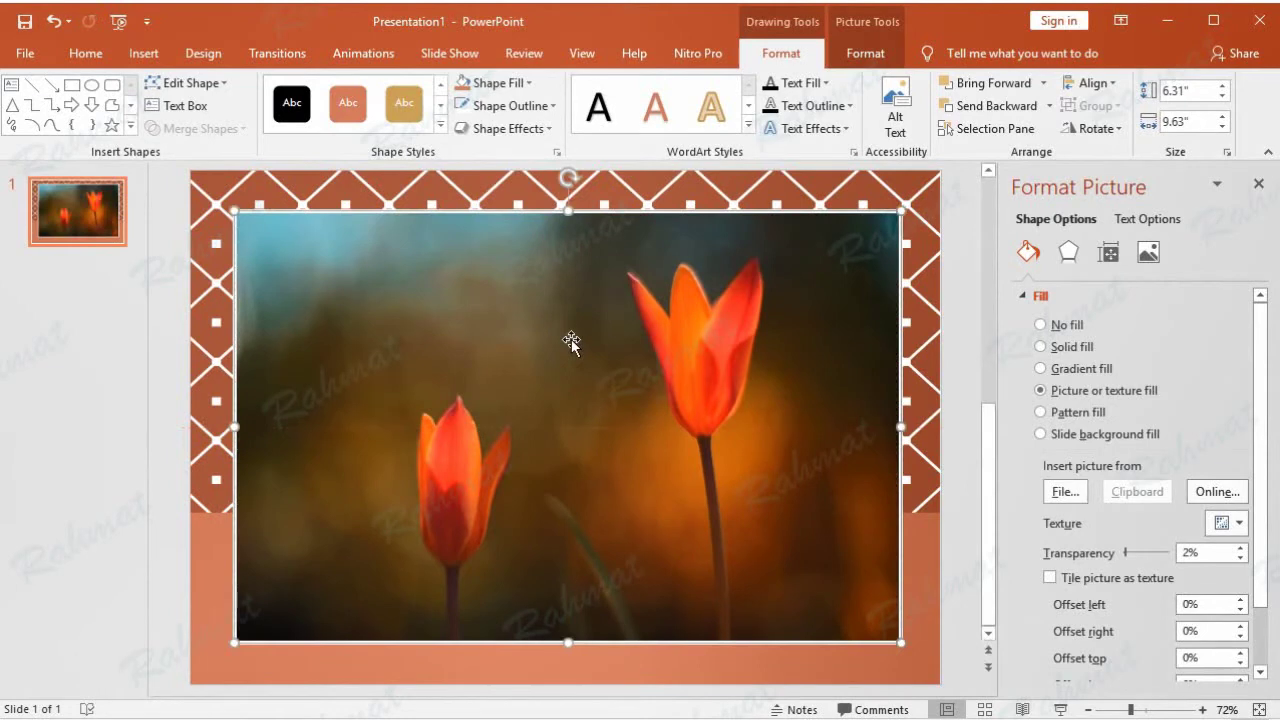
{"action": "right_click", "coordinate": [617, 302]}
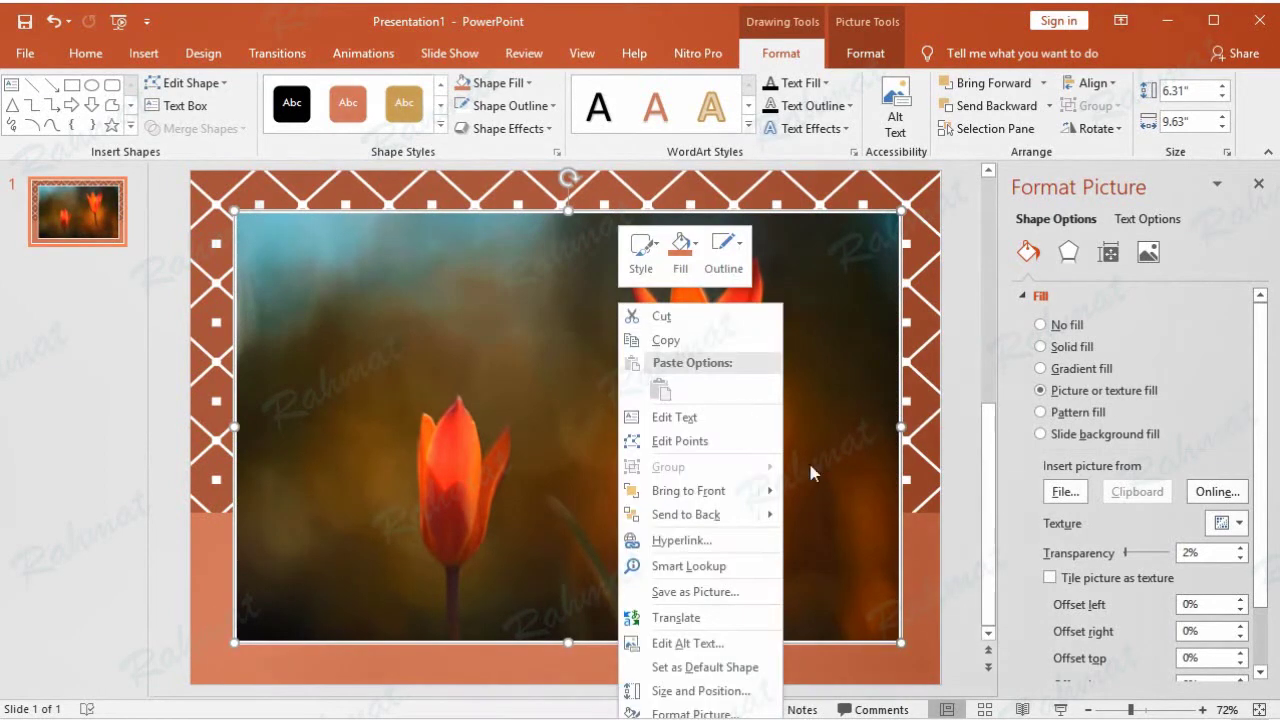
{"action": "mouse_move", "coordinate": [771, 516]}
{"action": "left_click", "coordinate": [835, 516]}
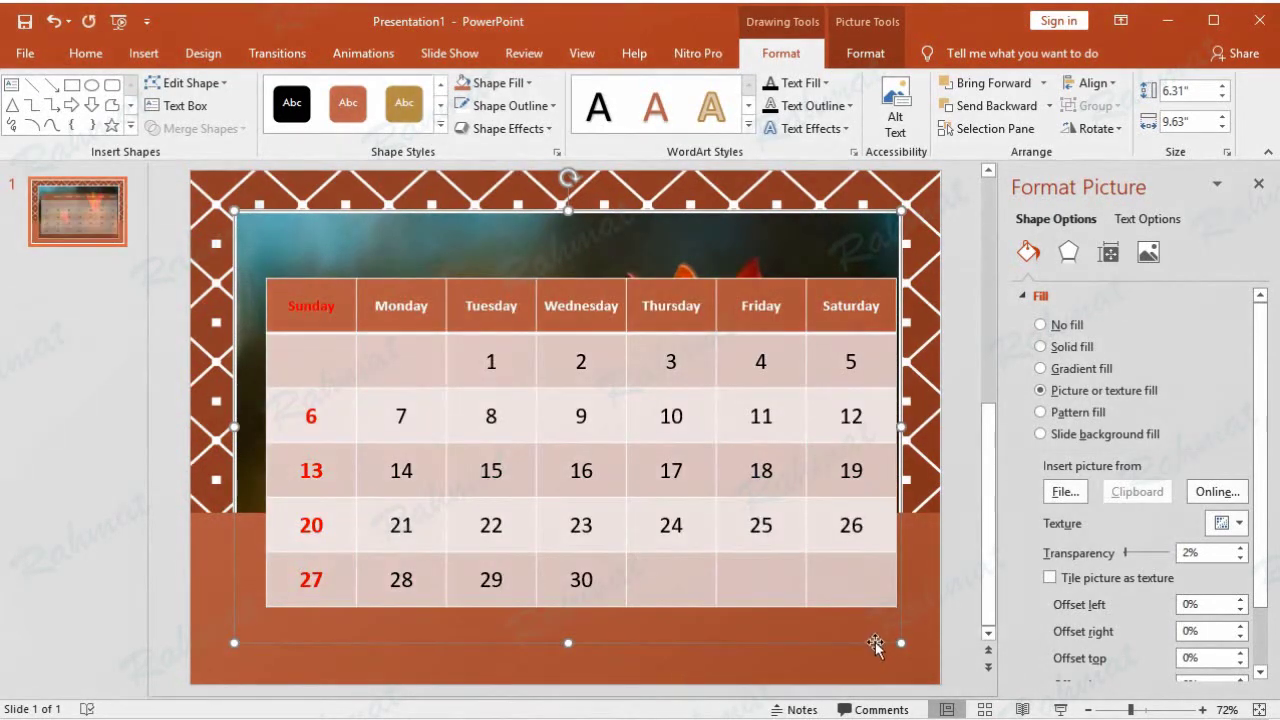
- Send the lower orange rectangle behind the photo
{"action": "left_click", "coordinate": [919, 638]}
{"action": "right_click", "coordinate": [920, 638]}
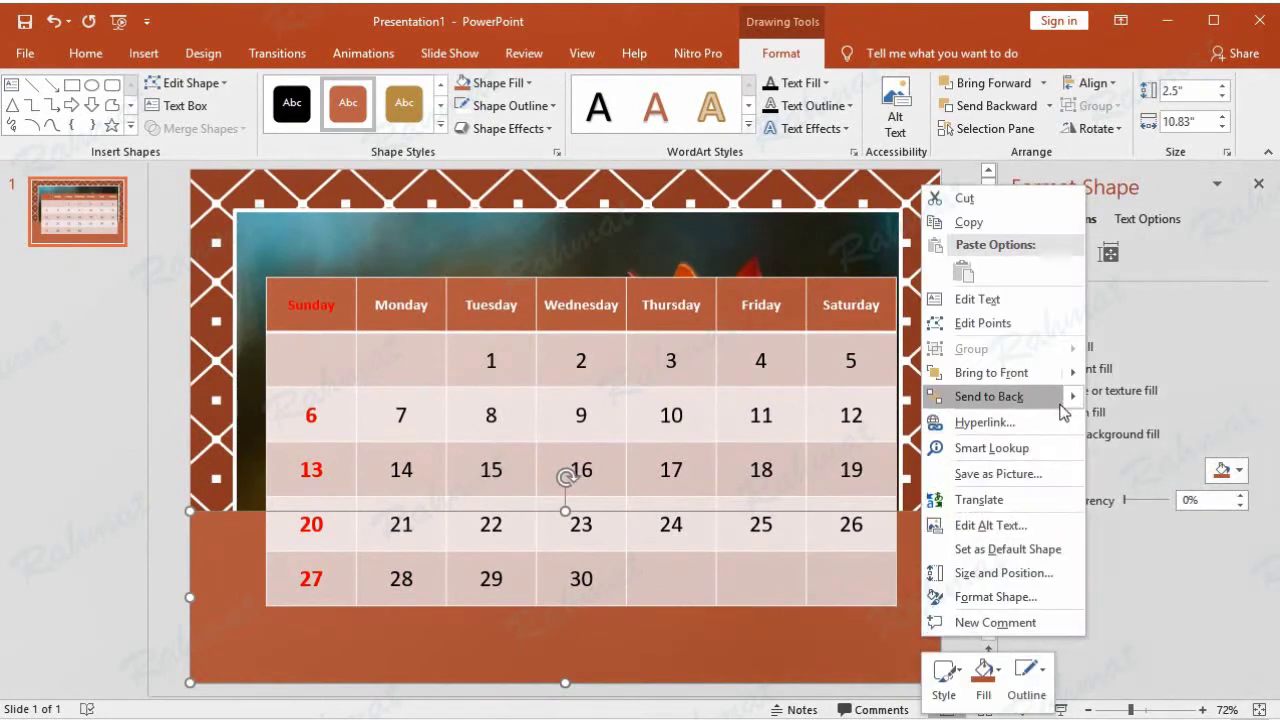
{"action": "left_click", "coordinate": [1102, 400]}
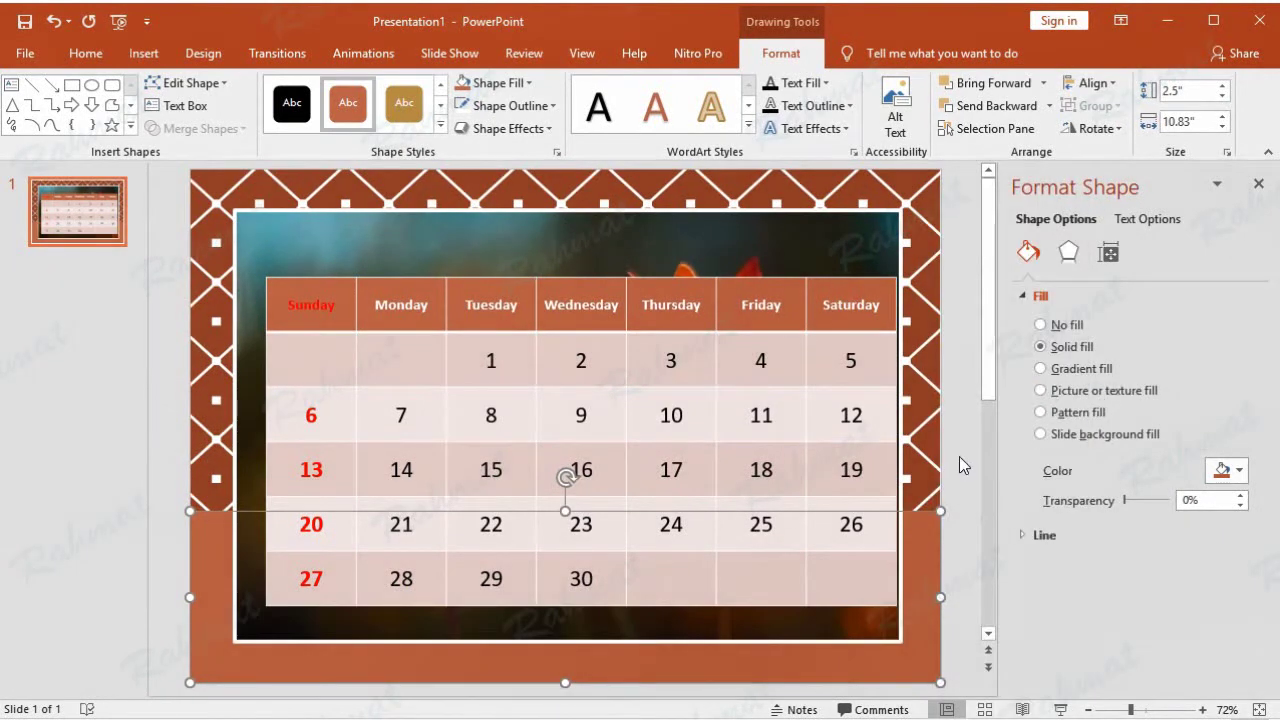
{"action": "left_click", "coordinate": [967, 412]}
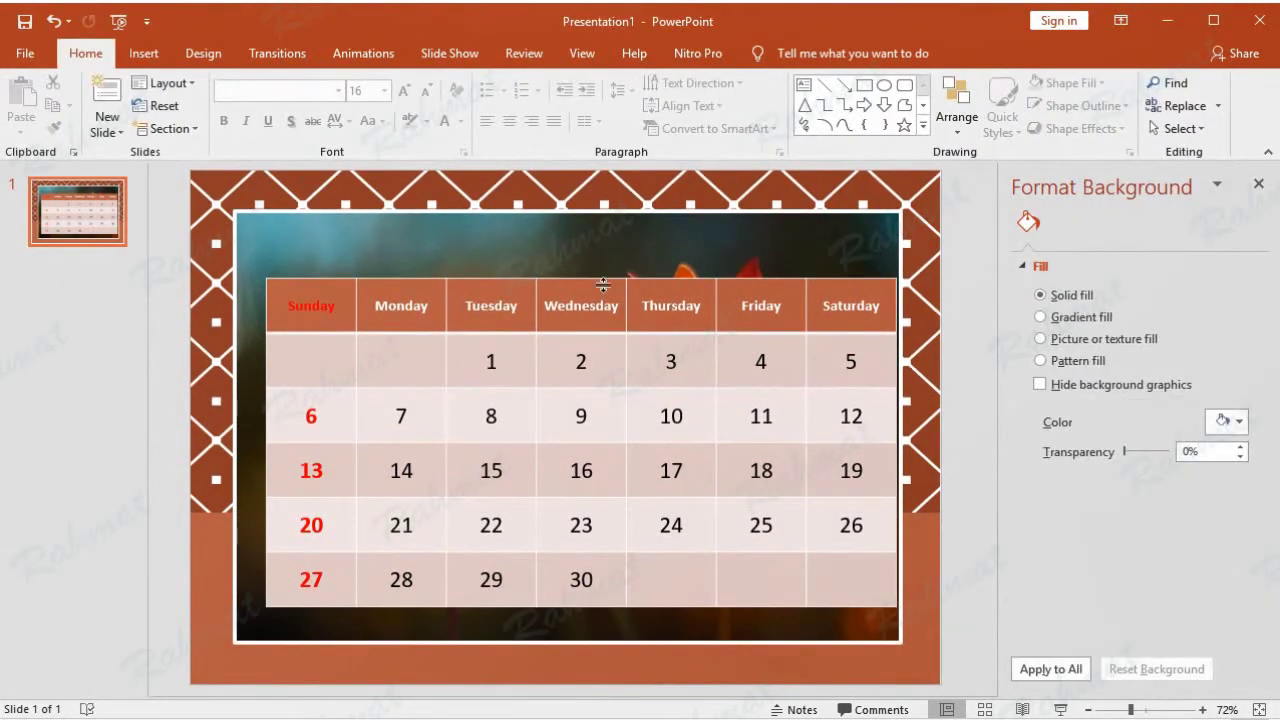
- Shift the calendar table slightly left and remove all its cell borders
{"action": "left_click", "coordinate": [603, 282]}
{"action": "left_click_drag", "start_coordinate": [606, 281], "coordinate": [593, 276]}
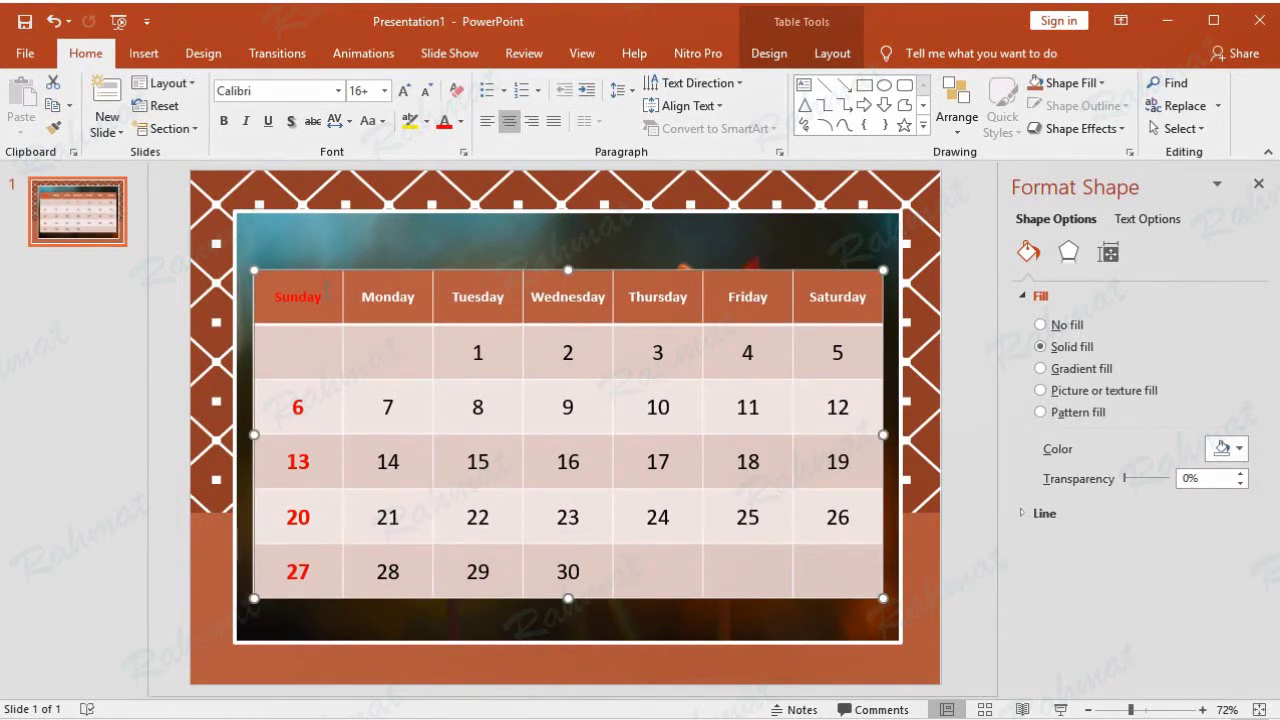
{"action": "left_click", "coordinate": [310, 358]}
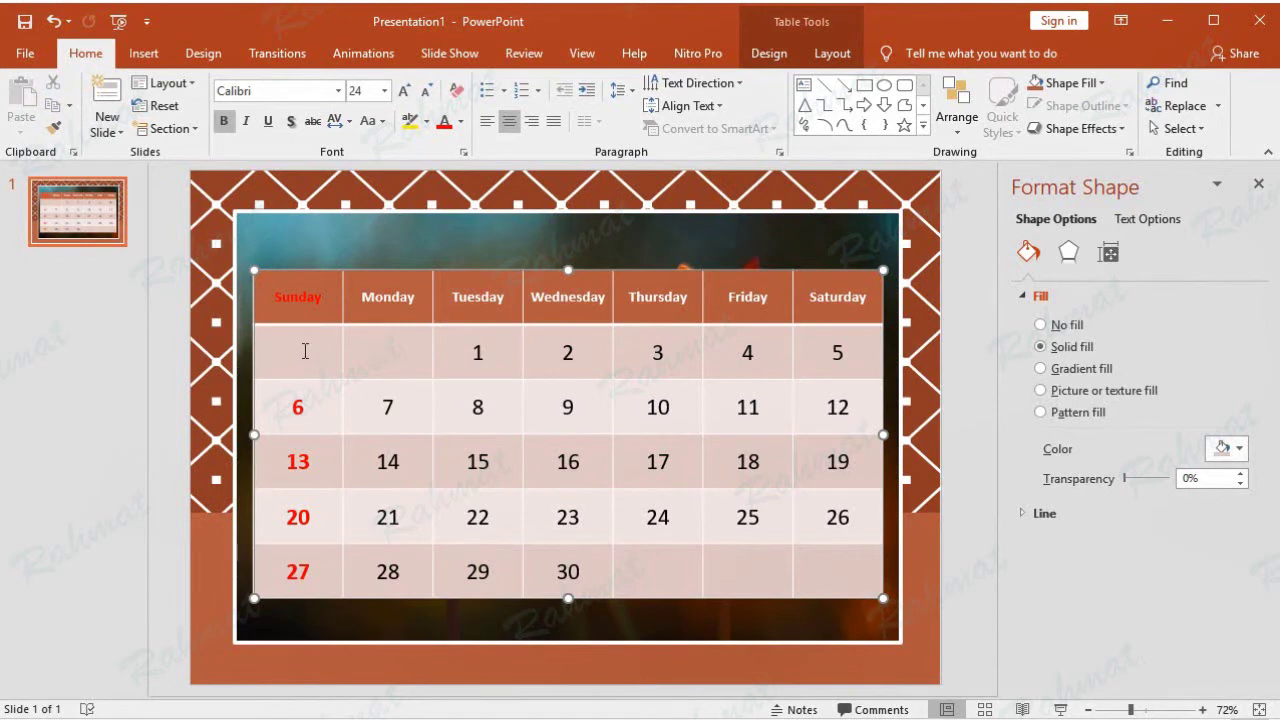
{"action": "left_click_drag", "start_coordinate": [308, 350], "coordinate": [805, 592]}
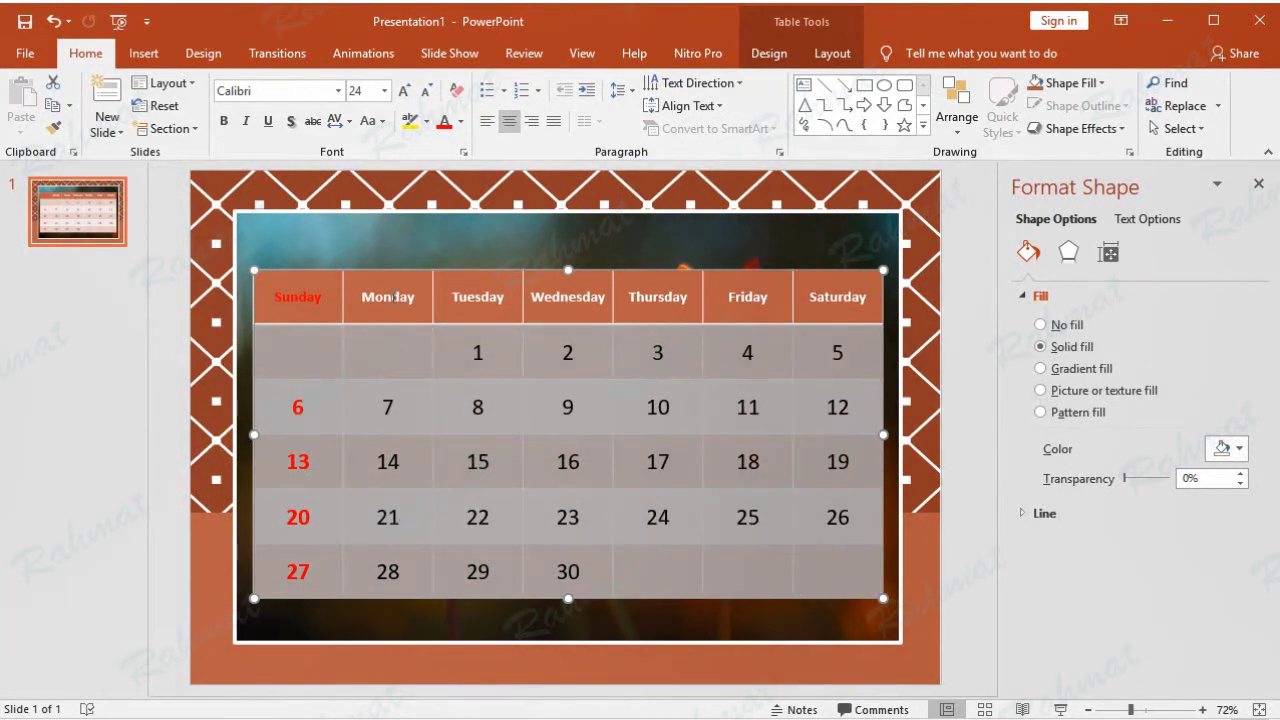
{"action": "left_click", "coordinate": [277, 292]}
{"action": "left_click_drag", "start_coordinate": [274, 288], "coordinate": [829, 594]}
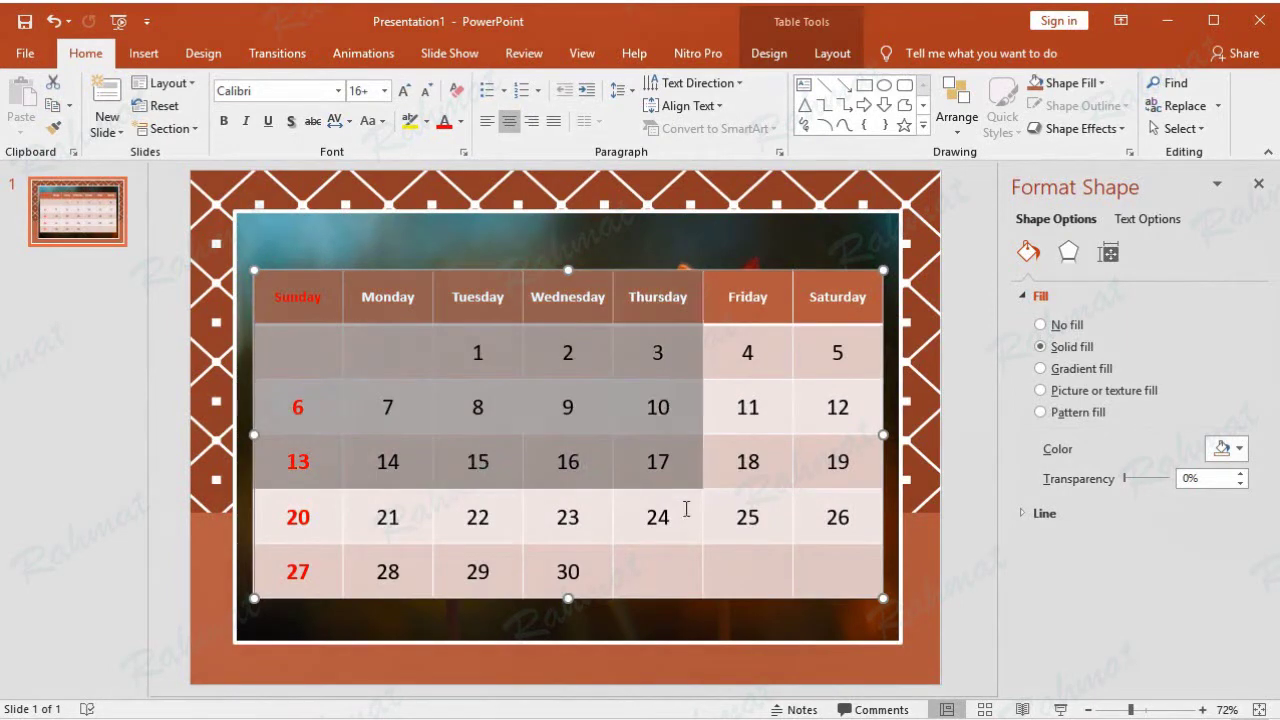
{"action": "left_click", "coordinate": [772, 55]}
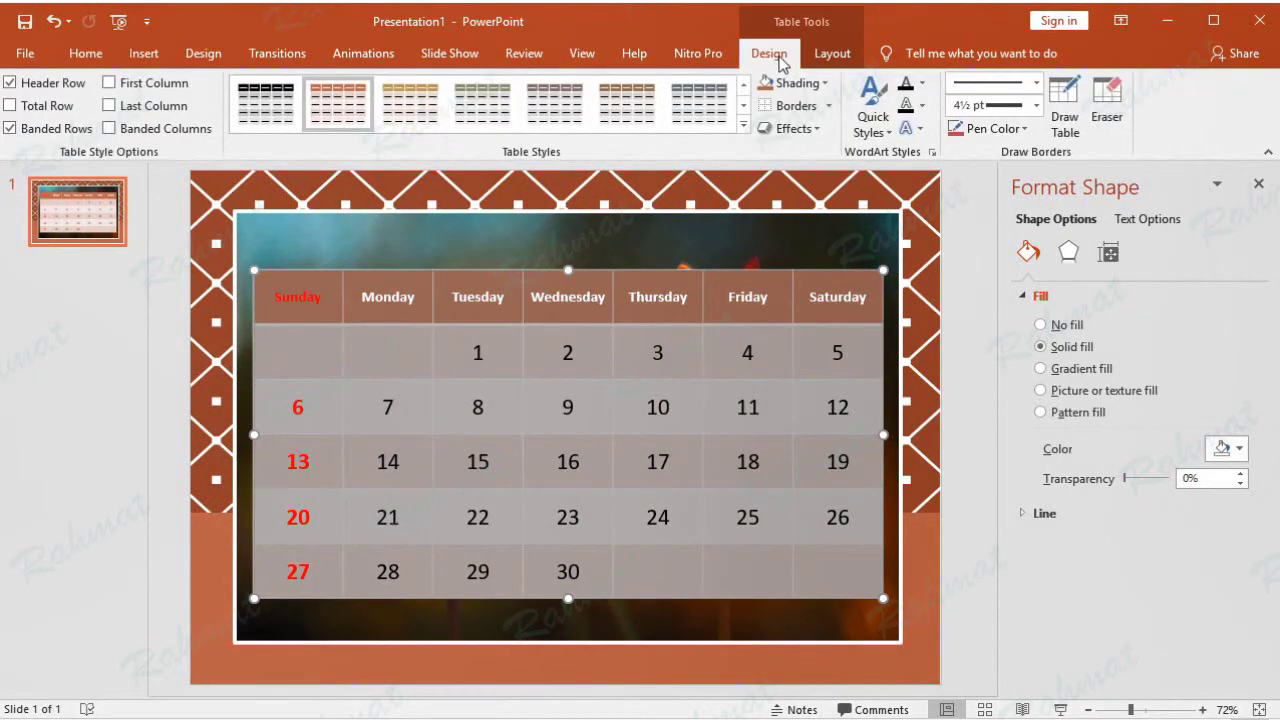
{"action": "left_click", "coordinate": [828, 106]}
{"action": "left_click", "coordinate": [800, 131]}
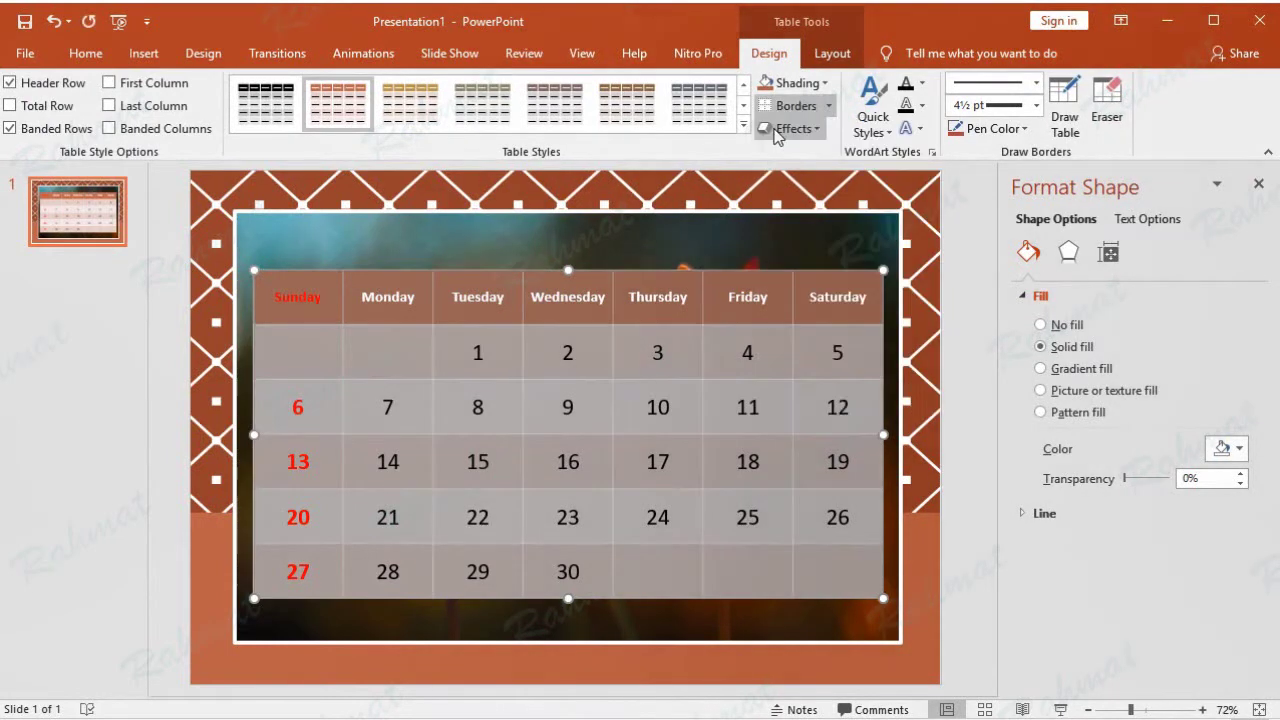
{"action": "left_click", "coordinate": [978, 277]}
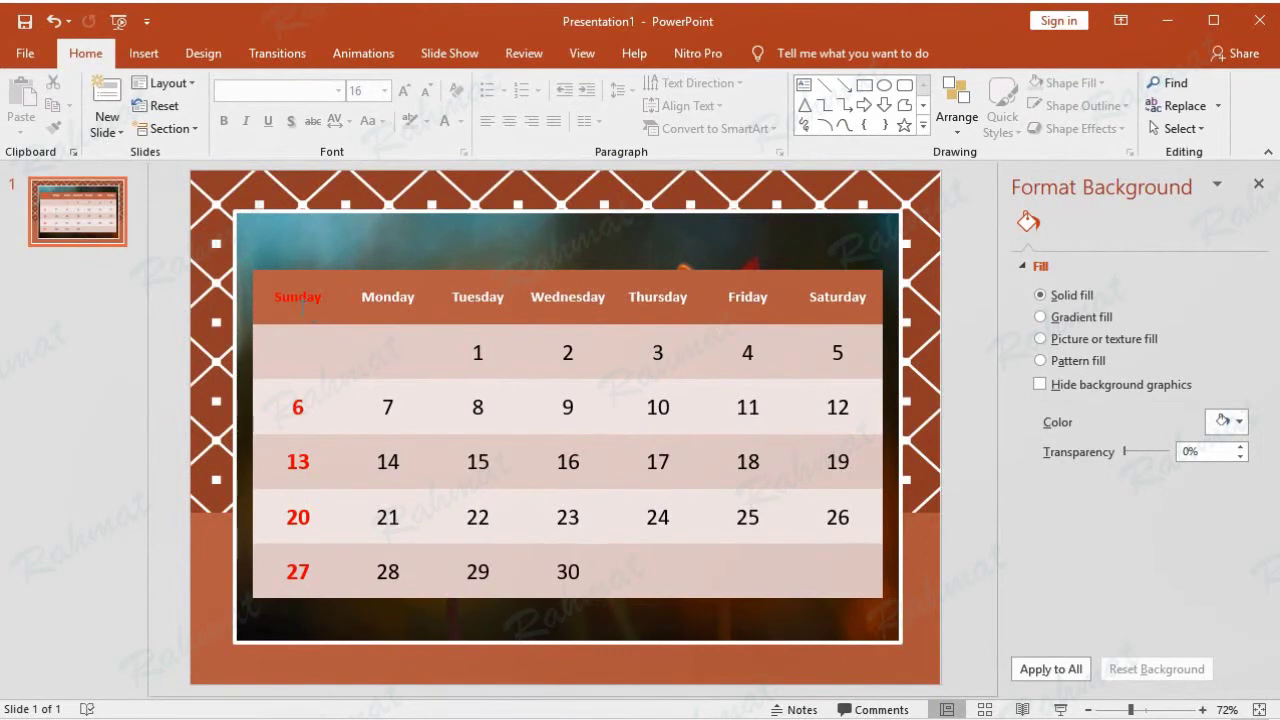
- Remove the shading fill from the calendar's body cells
{"action": "left_click_drag", "start_coordinate": [271, 357], "coordinate": [797, 567]}
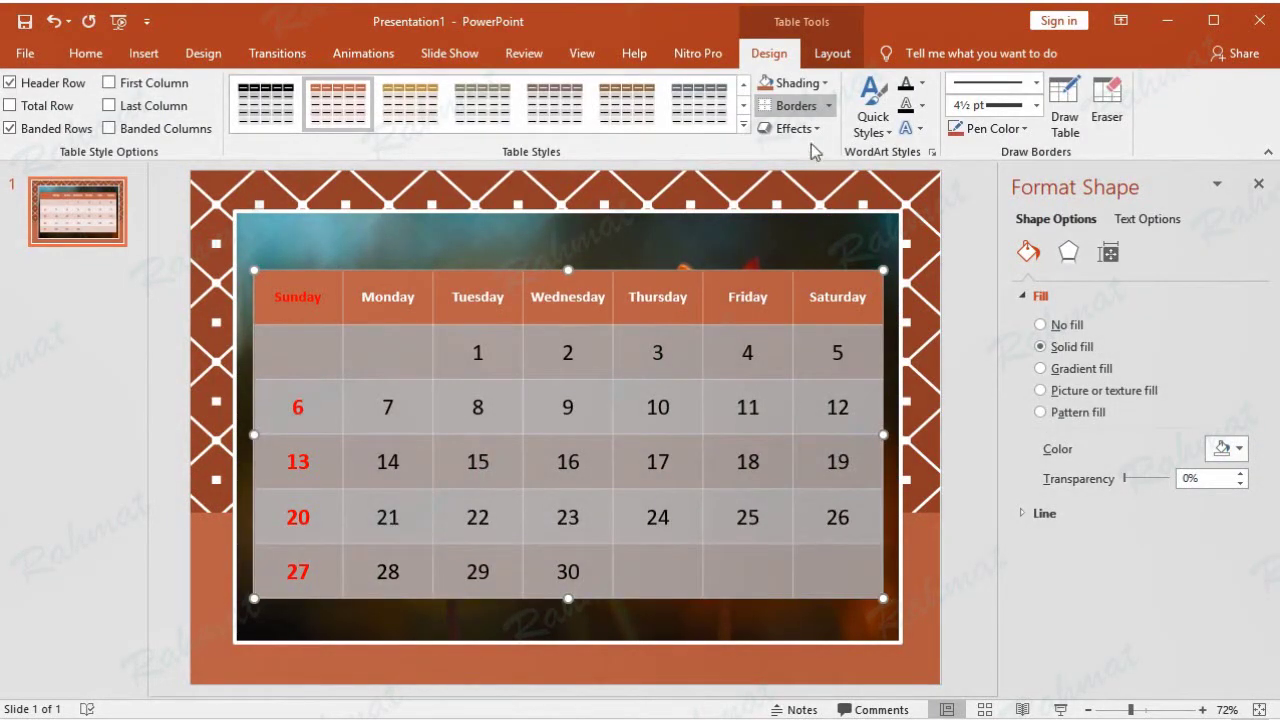
{"action": "left_click", "coordinate": [824, 83]}
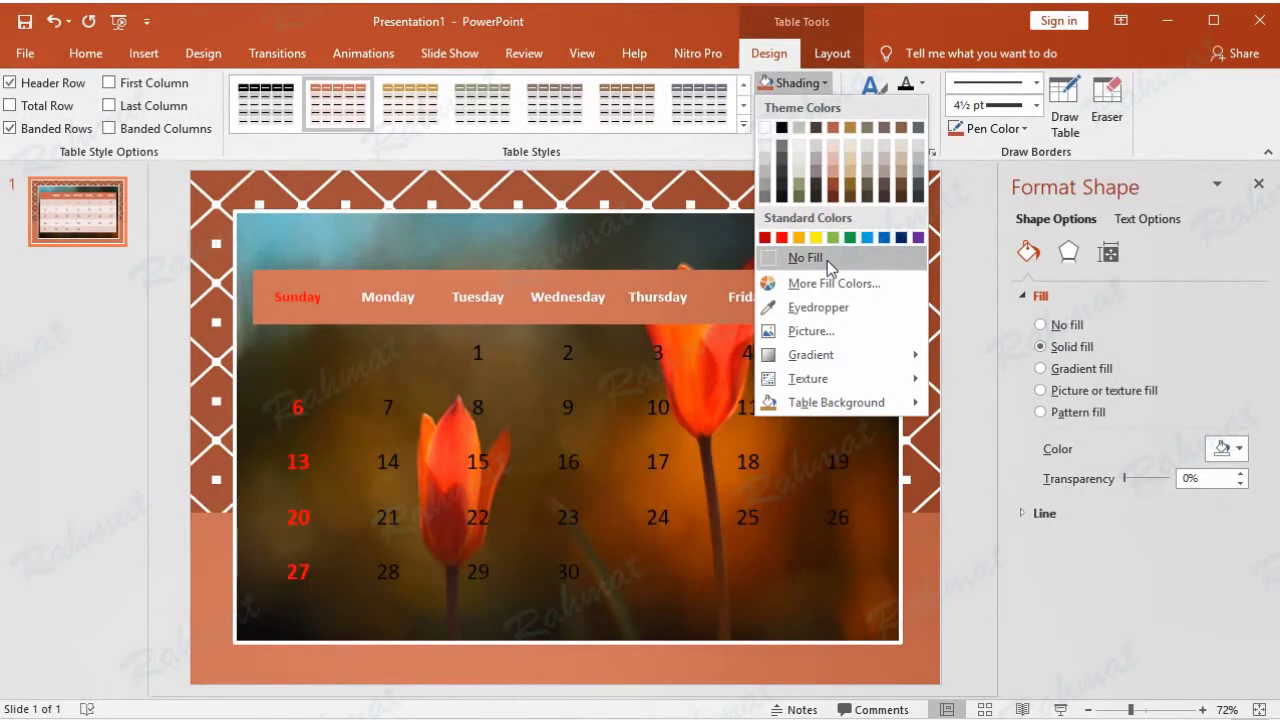
{"action": "left_click", "coordinate": [827, 260]}
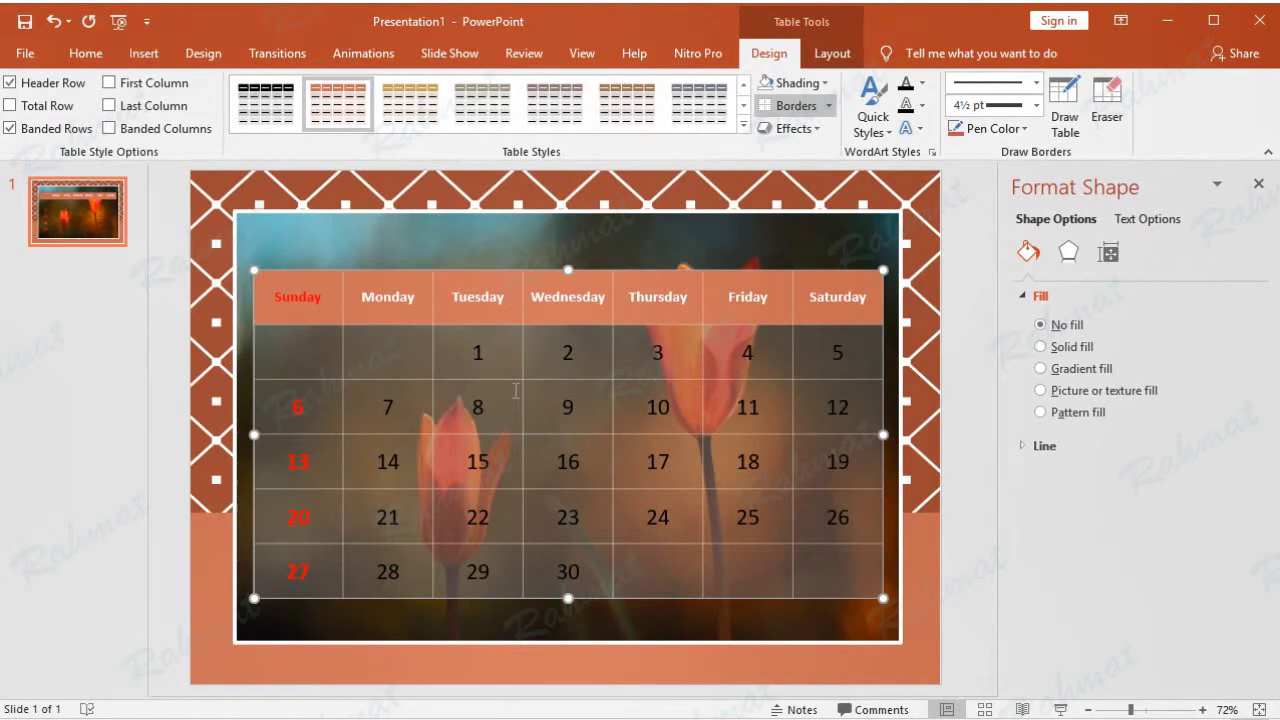
{"action": "left_click", "coordinate": [485, 388]}
- Colour the Monday-to-Saturday date cells white
{"action": "left_click_drag", "start_coordinate": [399, 359], "coordinate": [809, 577]}
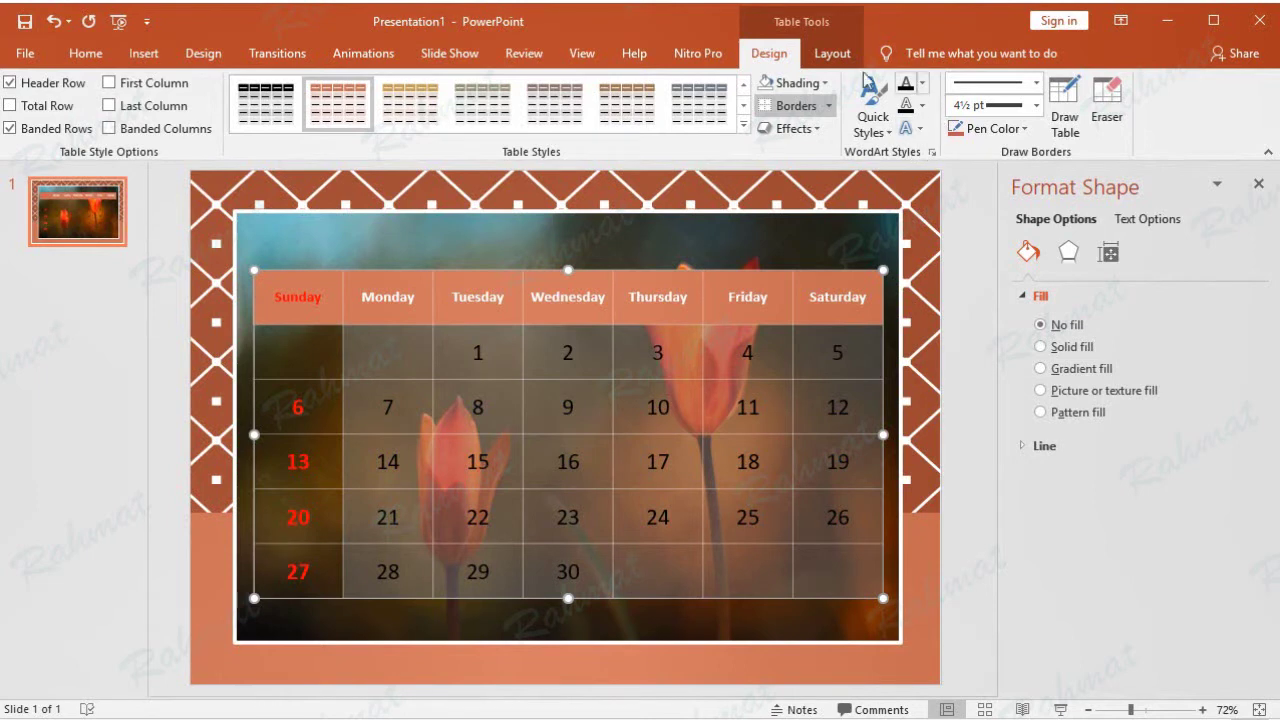
{"action": "left_click", "coordinate": [921, 83]}
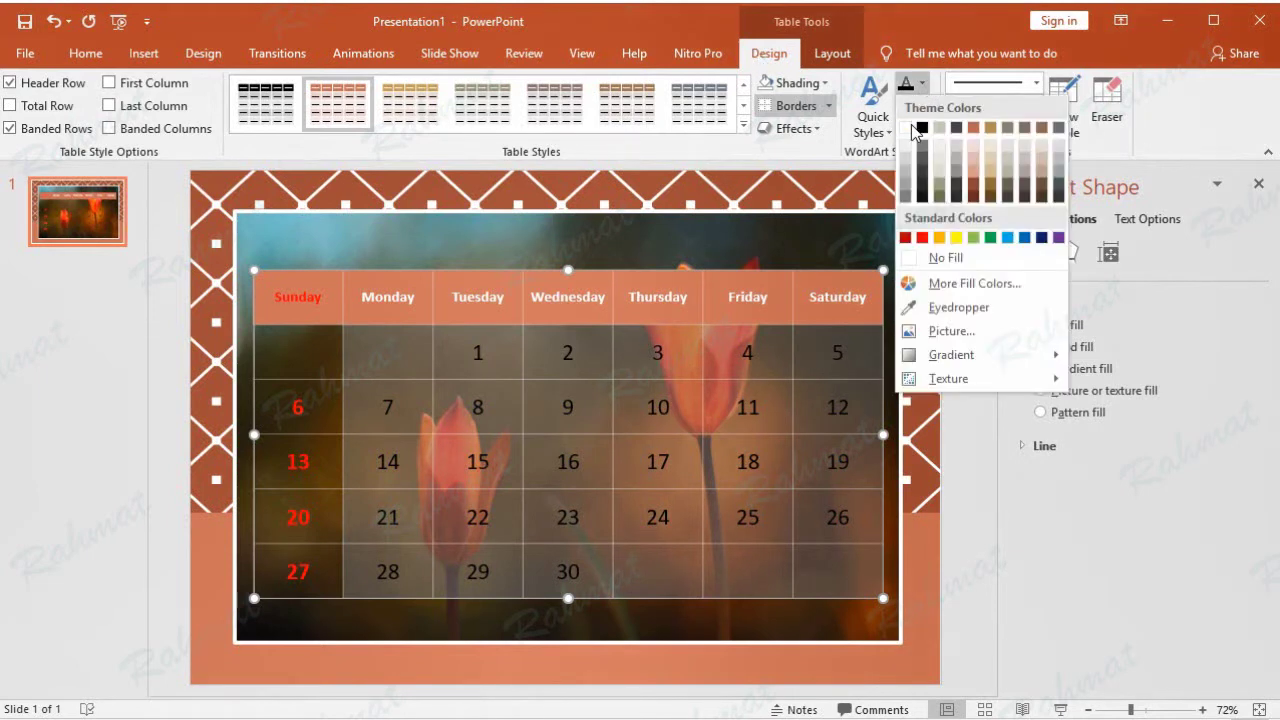
{"action": "left_click", "coordinate": [909, 129]}
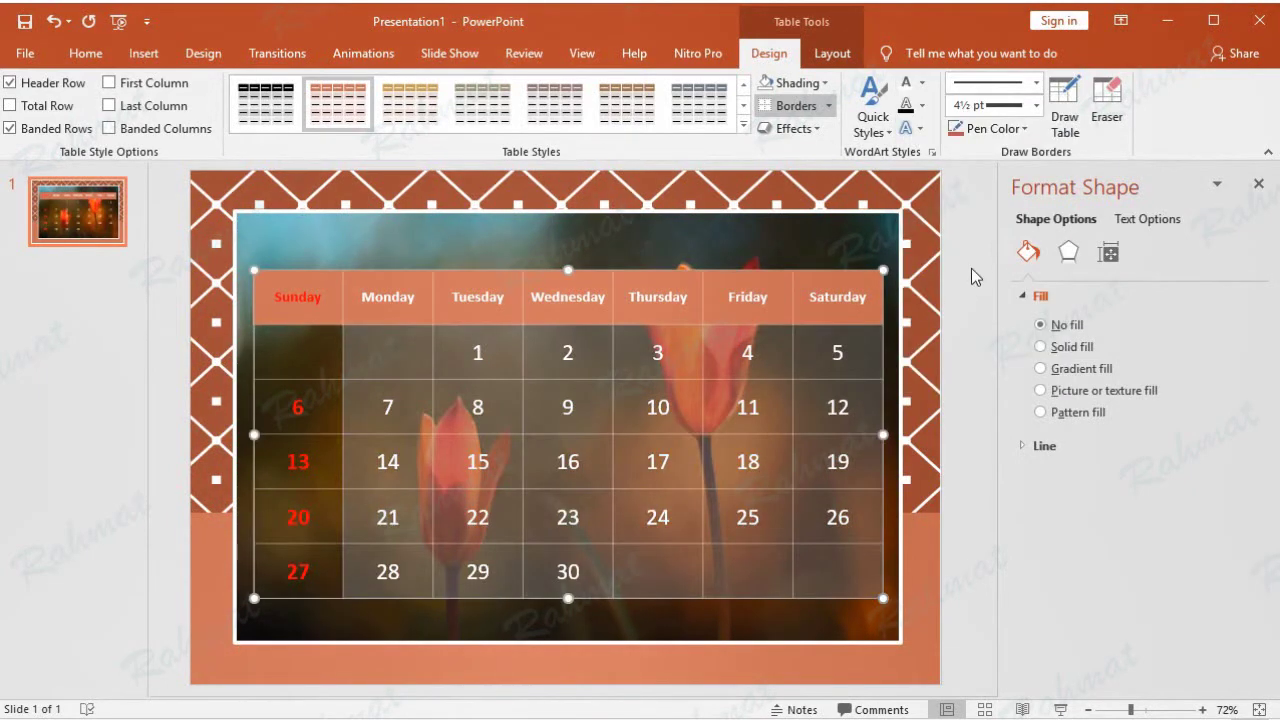
{"action": "left_click", "coordinate": [971, 268]}
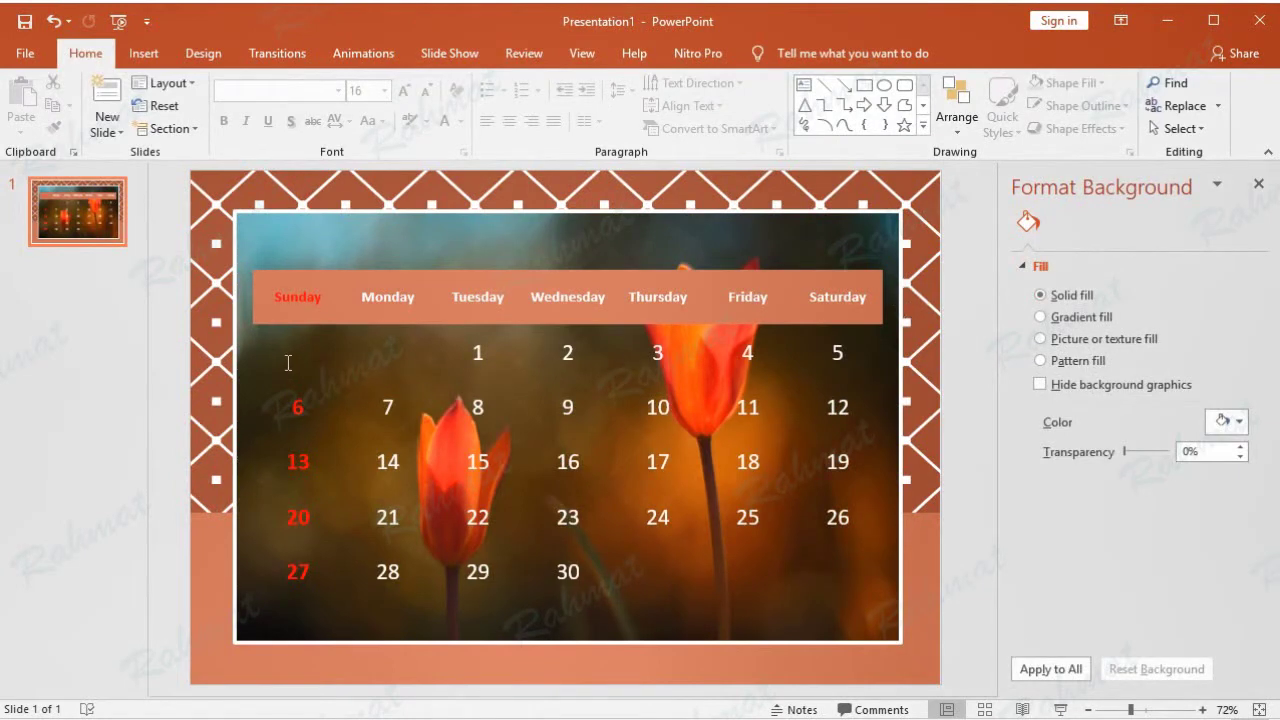
{"action": "left_click", "coordinate": [276, 296]}
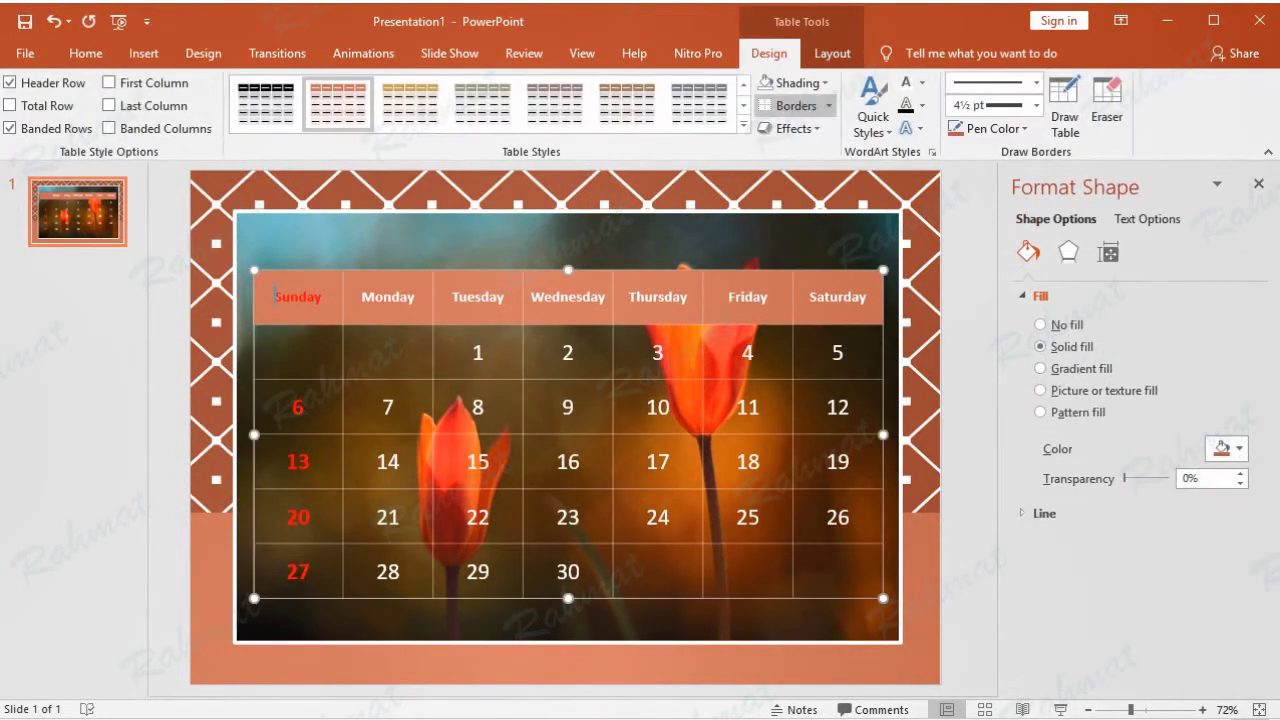
- Shade the weekday header cells red
{"action": "left_click_drag", "start_coordinate": [276, 296], "coordinate": [838, 296]}
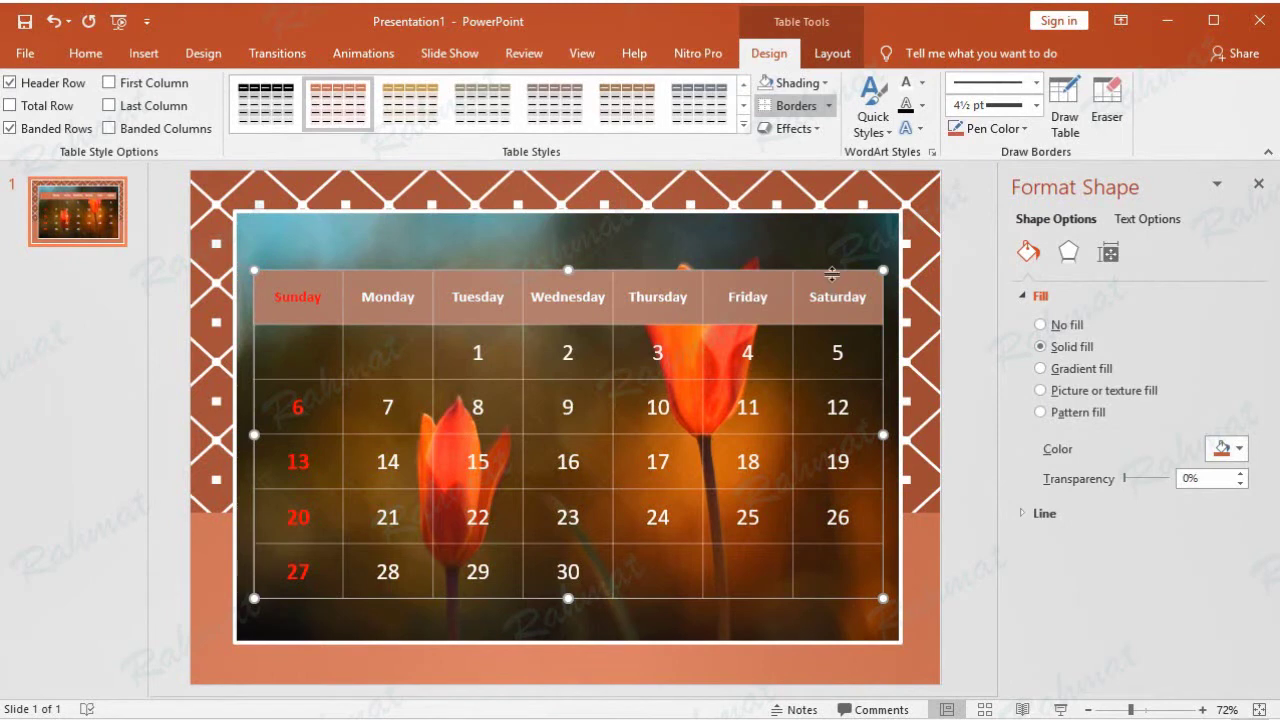
{"action": "left_click", "coordinate": [822, 83]}
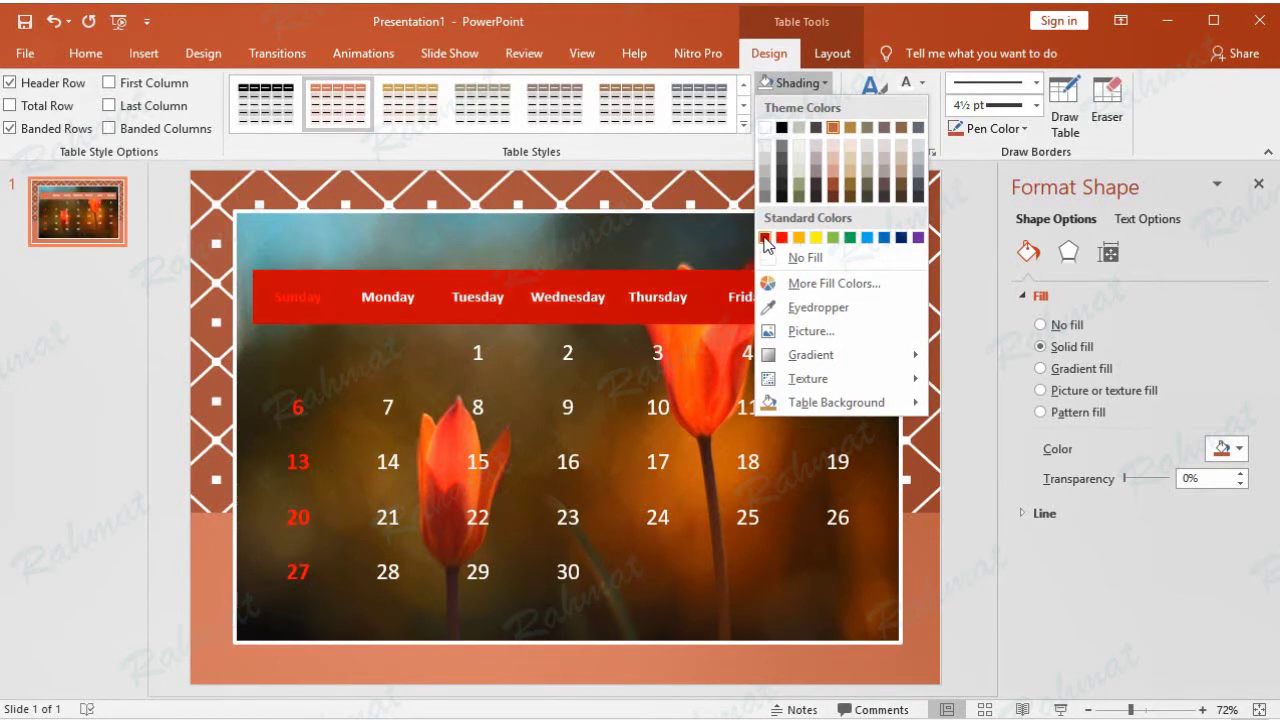
{"action": "left_click", "coordinate": [765, 238]}
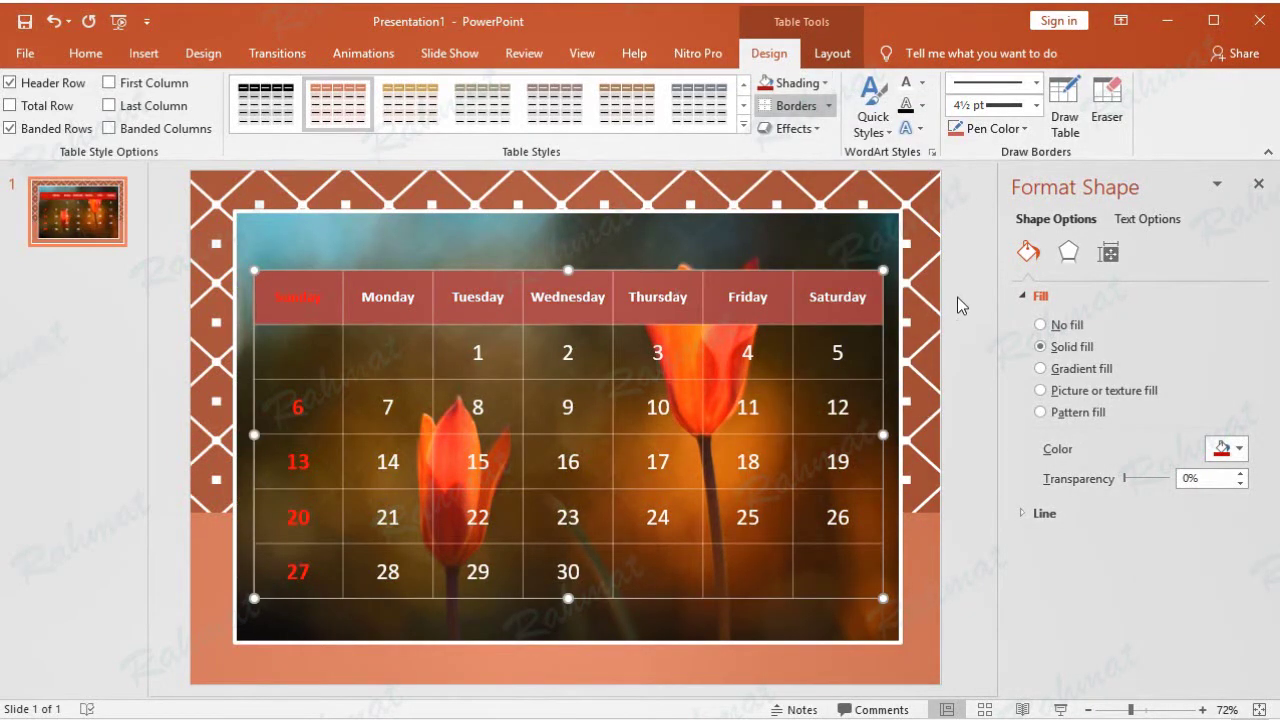
{"action": "left_click", "coordinate": [957, 299]}
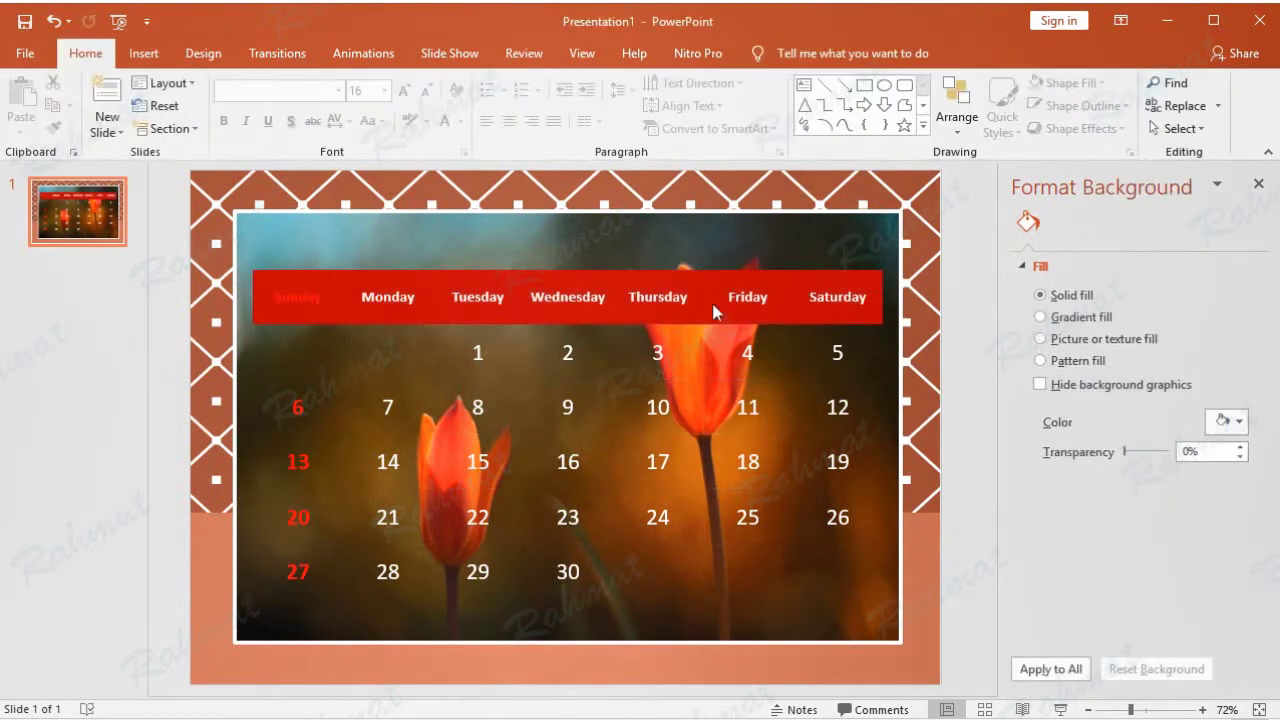
- Make the Sunday heading white and reselect the whole weekday header row
{"action": "left_click", "coordinate": [272, 296]}
{"action": "double_click", "coordinate": [272, 296]}
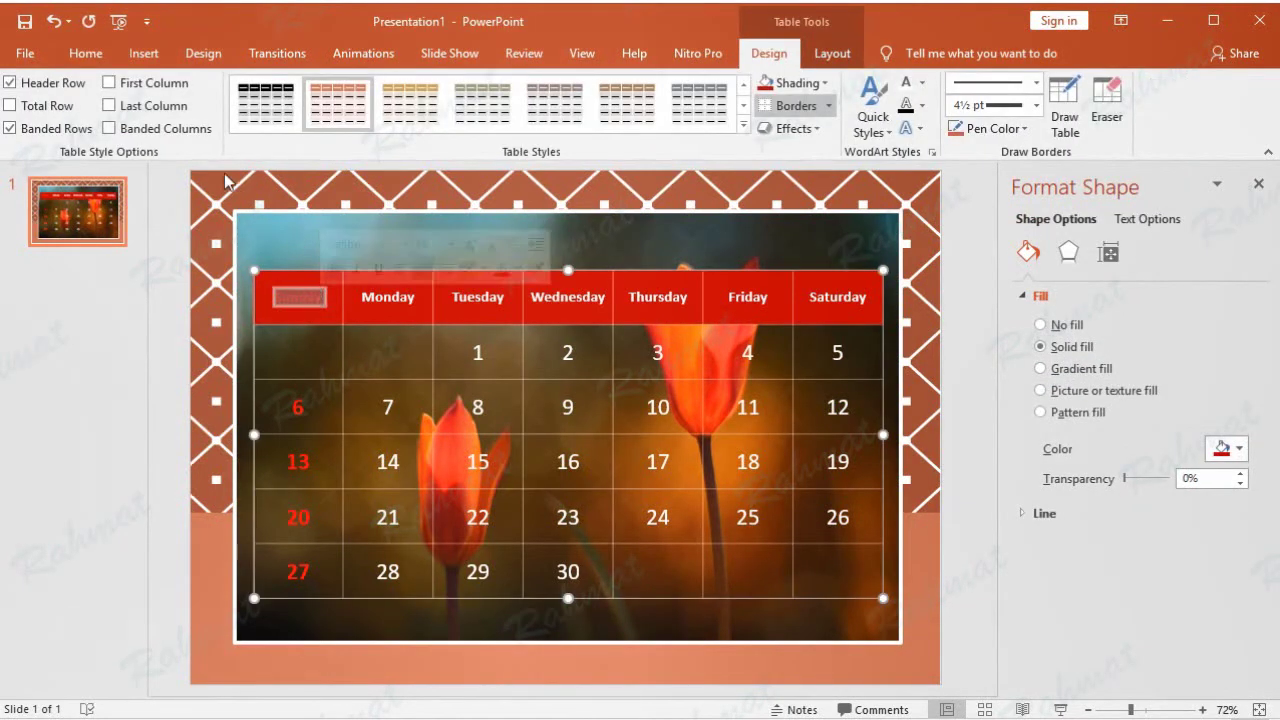
{"action": "left_click", "coordinate": [88, 53]}
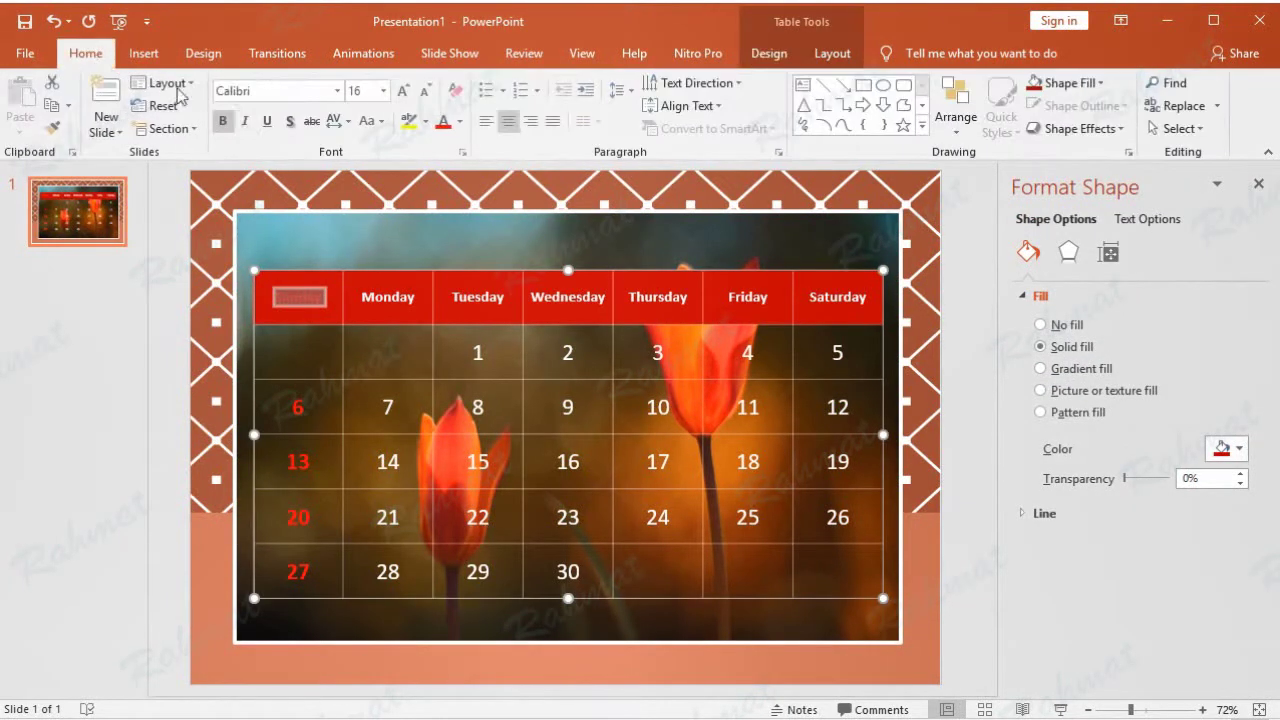
{"action": "left_click", "coordinate": [462, 122]}
{"action": "left_click", "coordinate": [450, 168]}
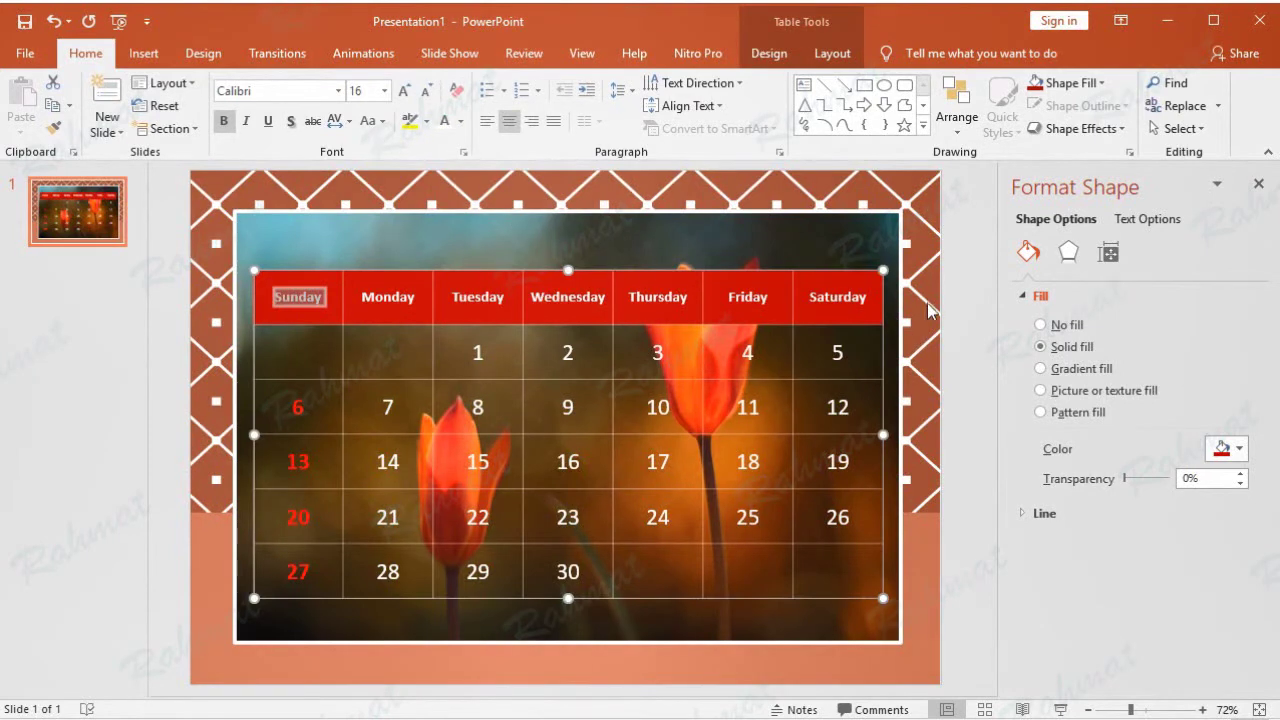
{"action": "left_click", "coordinate": [964, 252]}
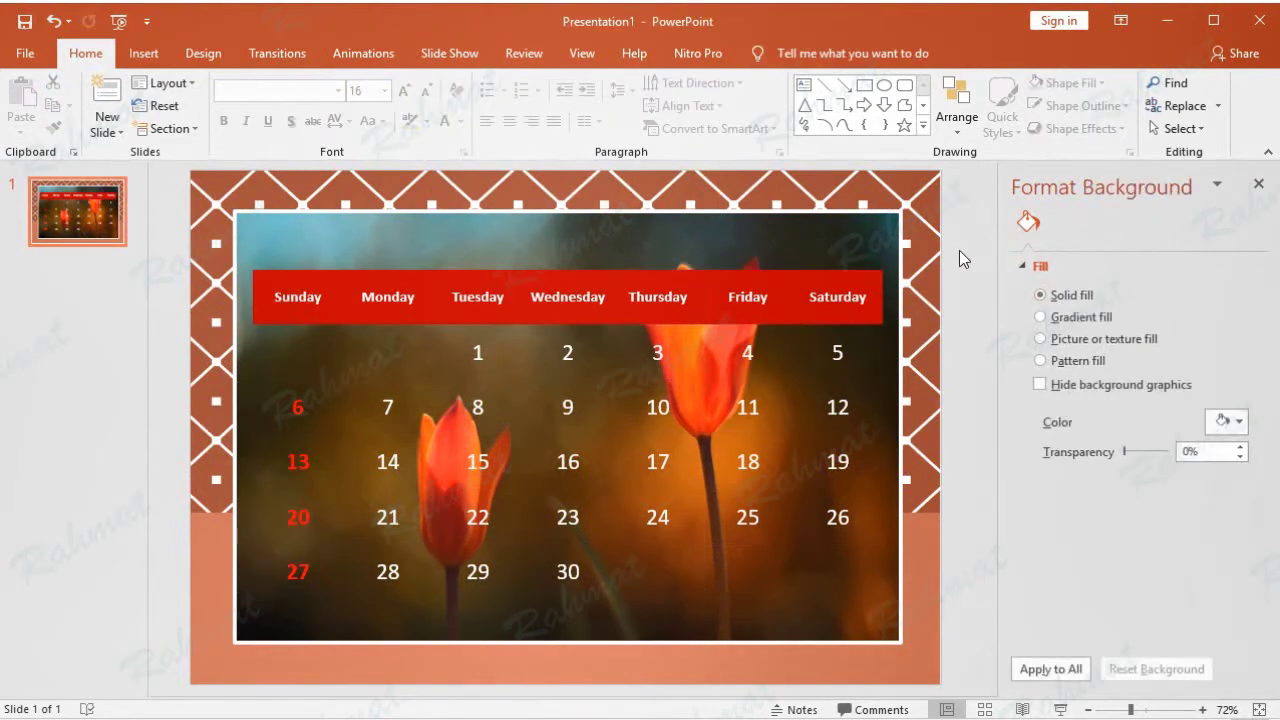
{"action": "left_click", "coordinate": [275, 296]}
{"action": "left_click_drag", "start_coordinate": [275, 296], "coordinate": [833, 314]}
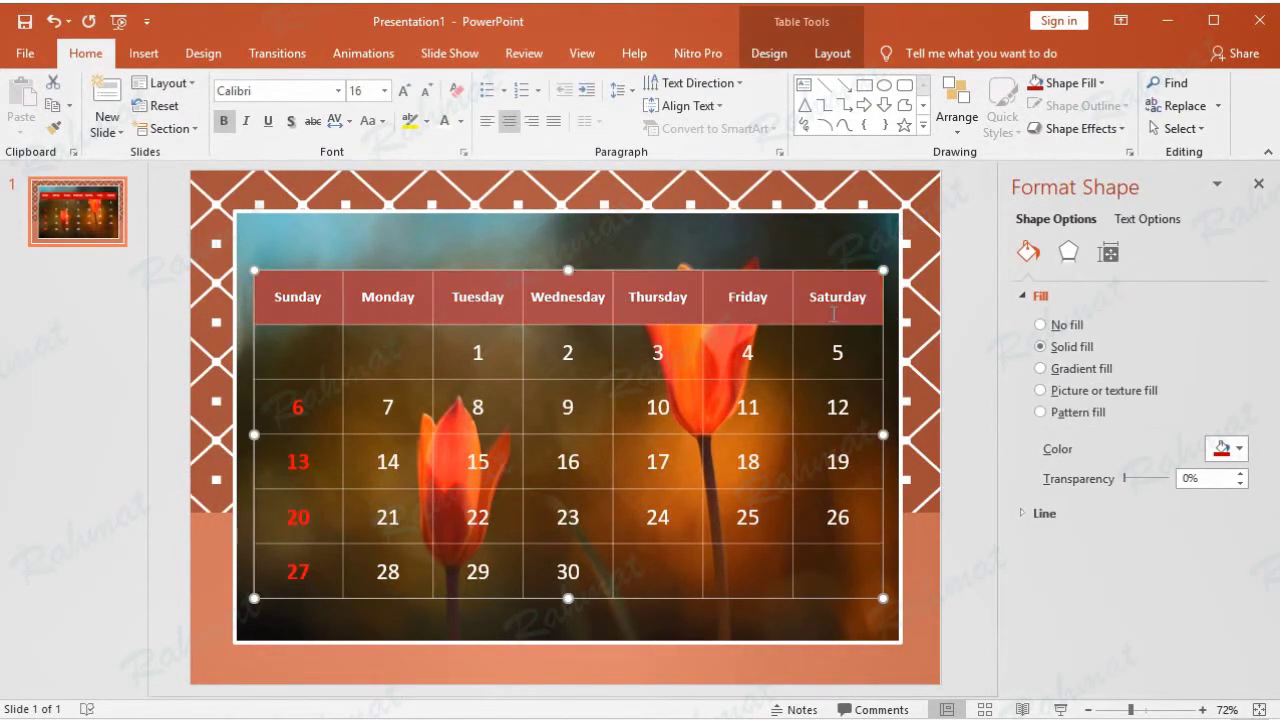
{"action": "left_click", "coordinate": [785, 56]}
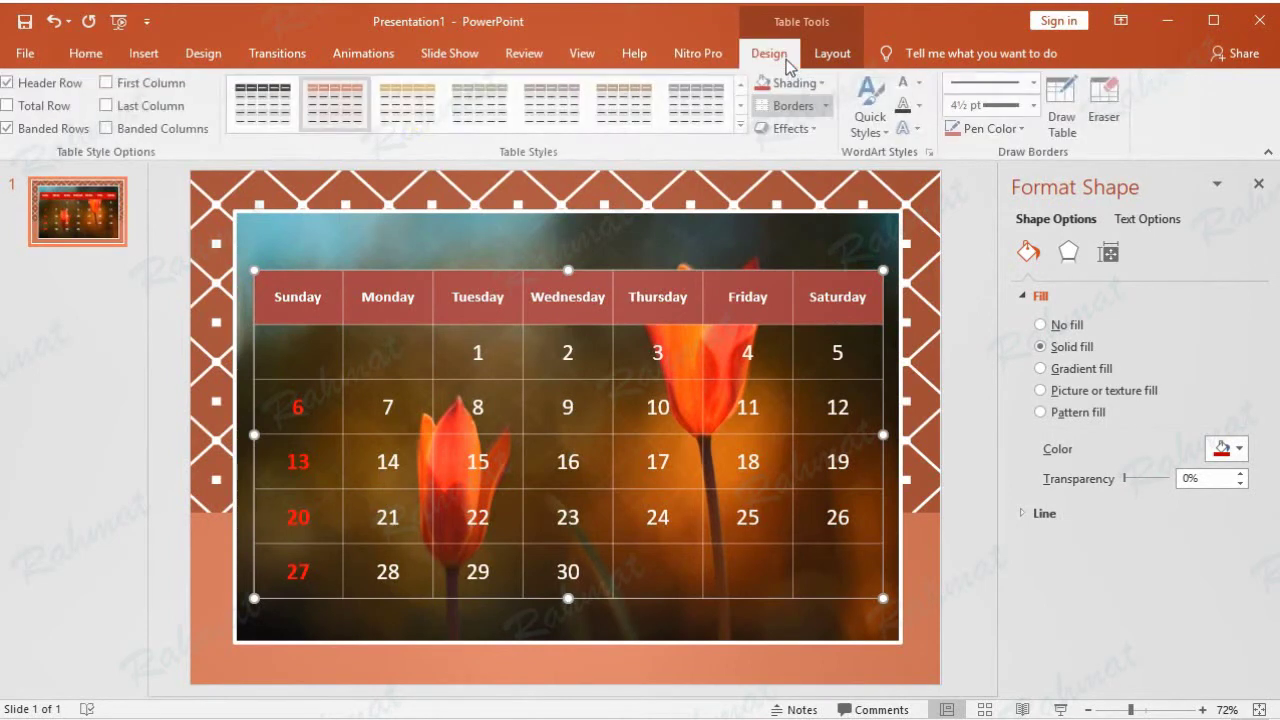
- Apply 4½ pt All Borders in RGB 211, 78, 78 to the weekday header cells
{"action": "left_click", "coordinate": [1036, 105]}
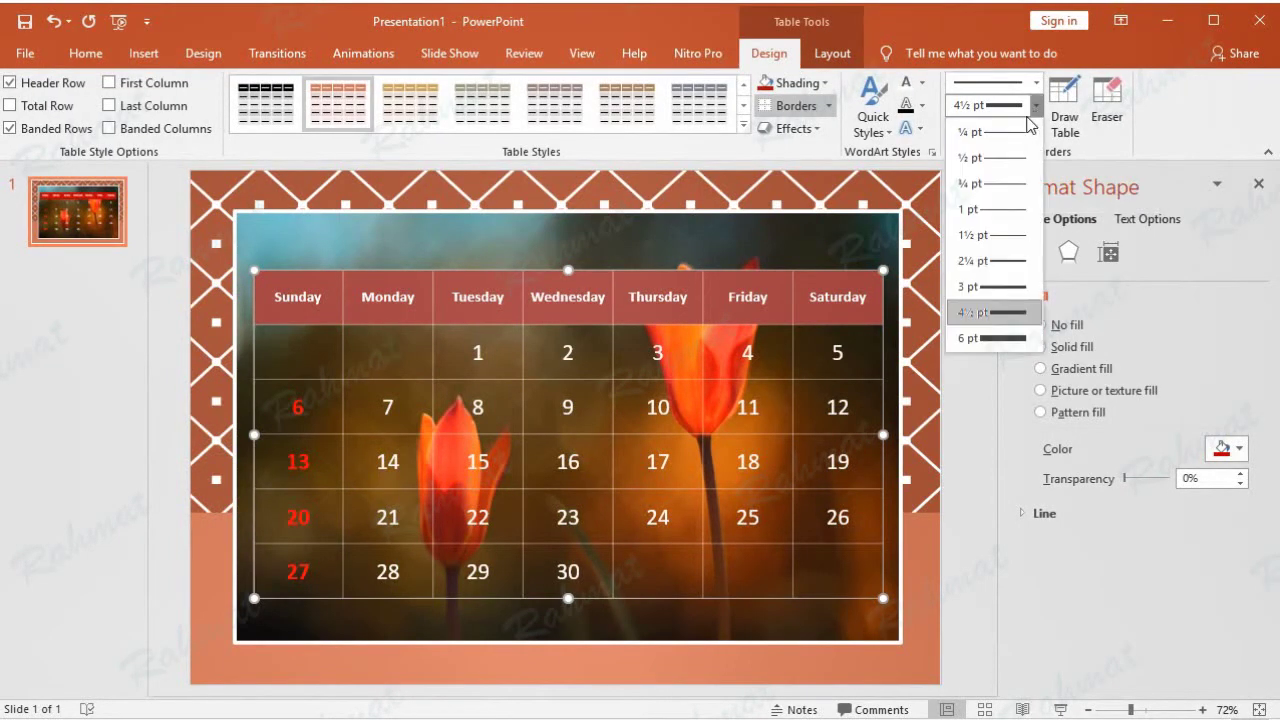
{"action": "left_click", "coordinate": [980, 311]}
{"action": "left_click", "coordinate": [1030, 130]}
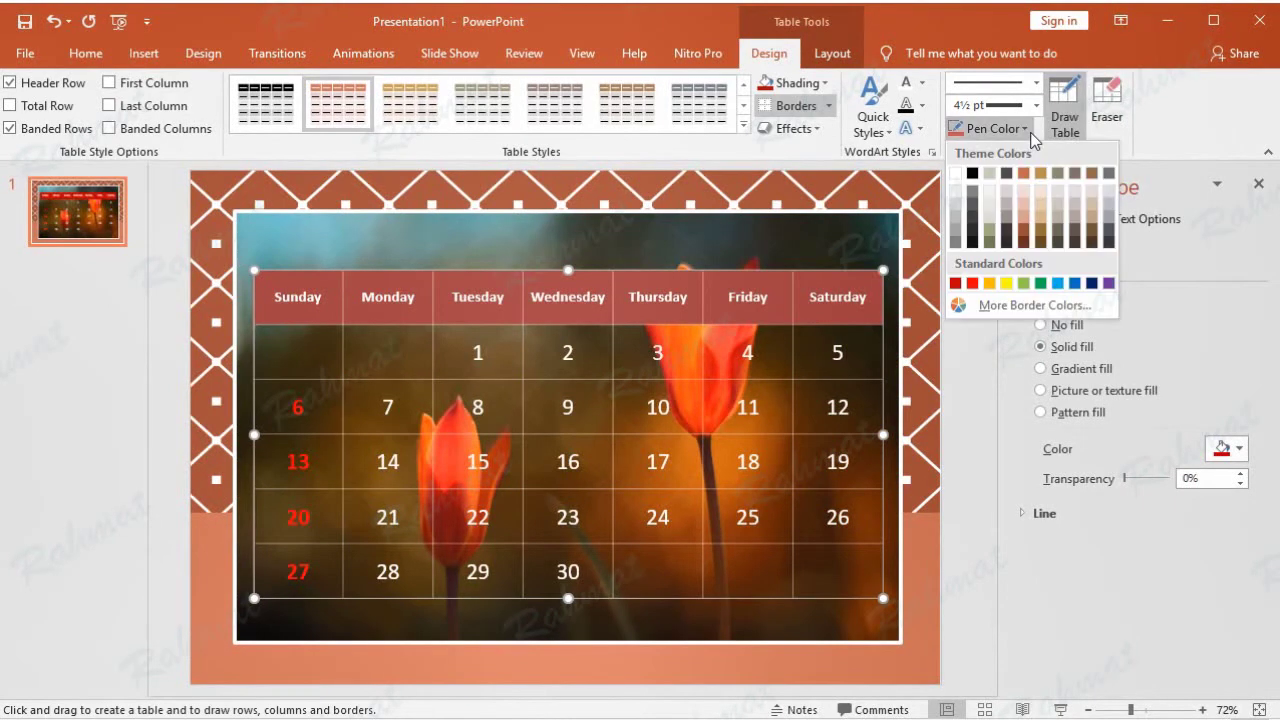
{"action": "left_click", "coordinate": [1017, 303]}
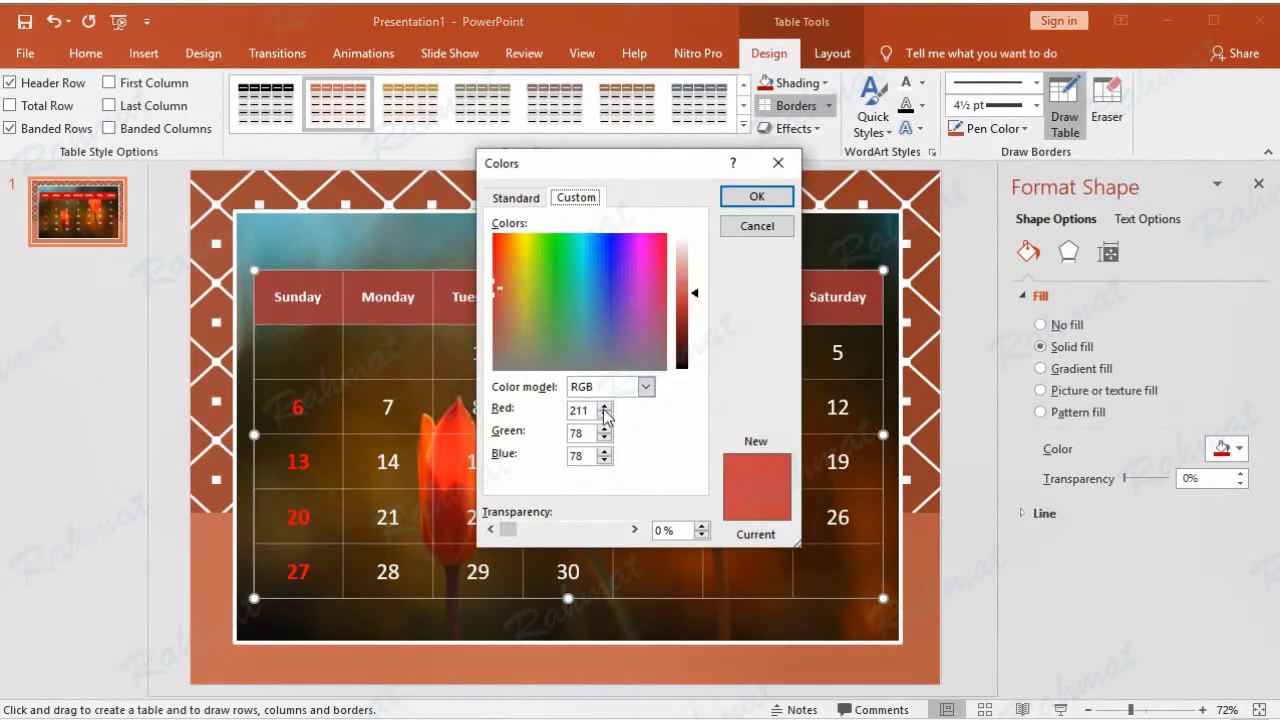
{"action": "left_click_drag", "start_coordinate": [588, 410], "coordinate": [515, 412]}
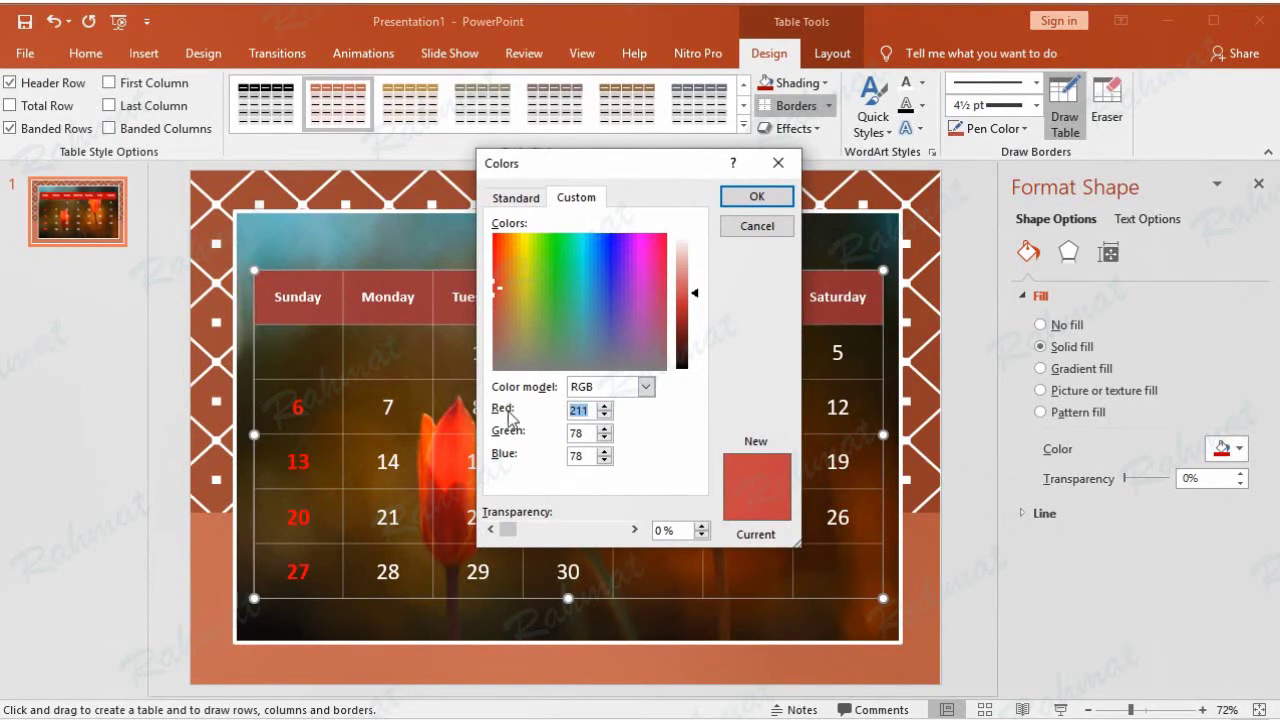
{"action": "left_click", "coordinate": [584, 433]}
{"action": "left_click", "coordinate": [759, 195]}
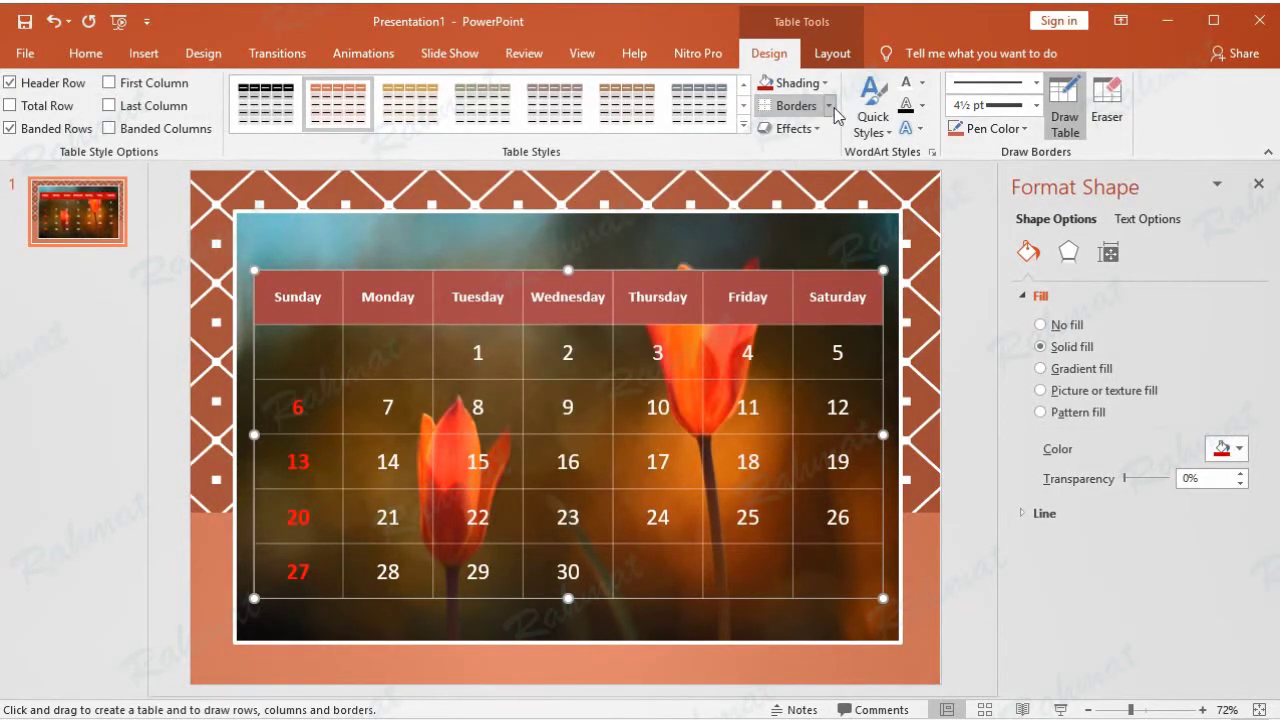
{"action": "left_click", "coordinate": [829, 106]}
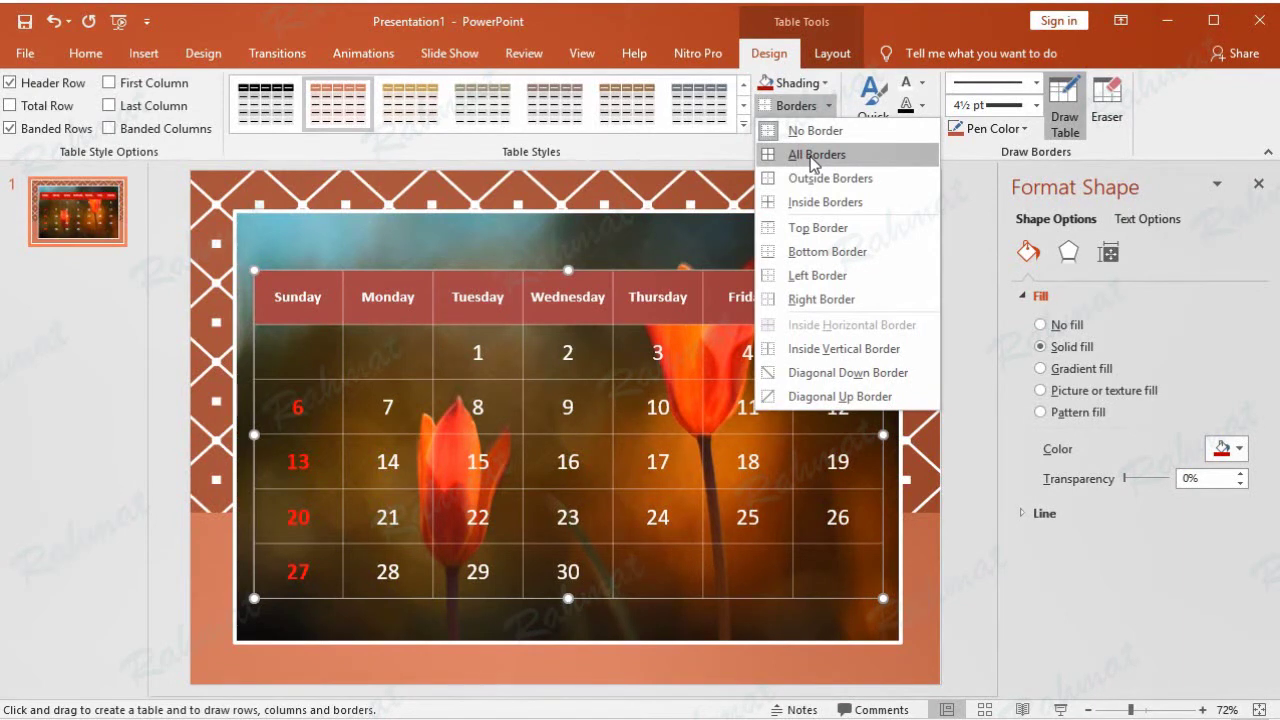
{"action": "left_click", "coordinate": [814, 155]}
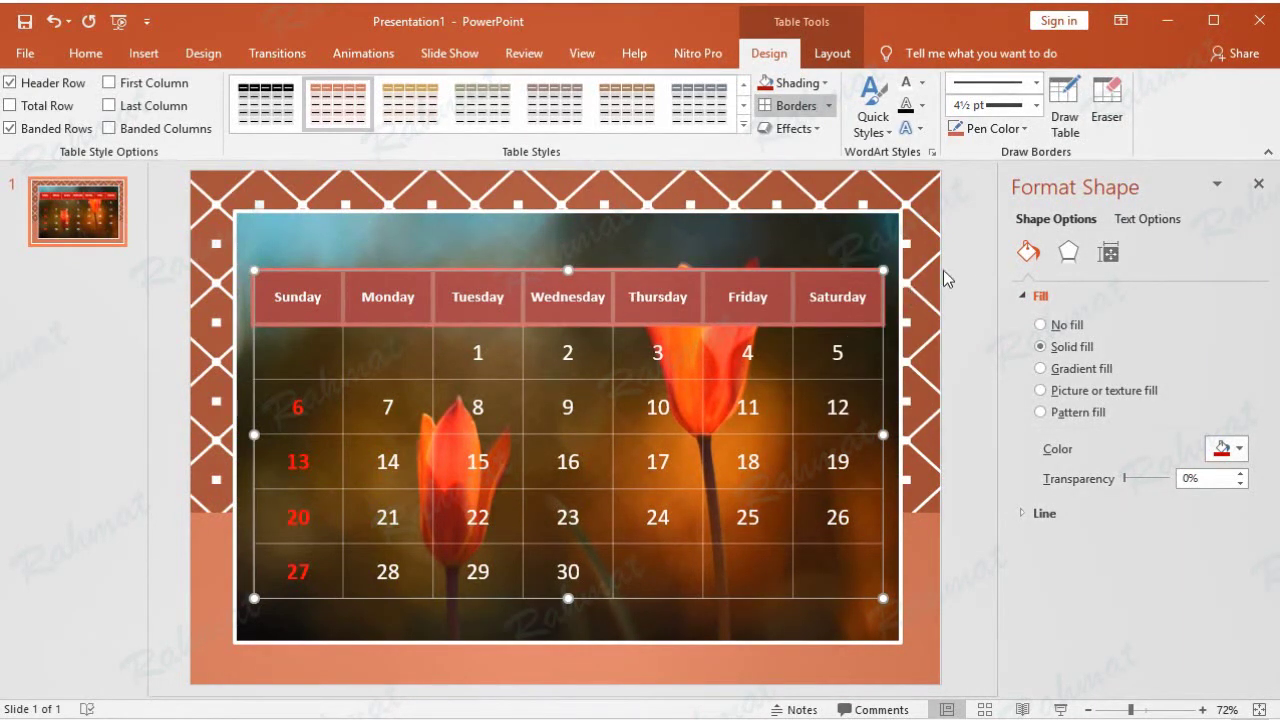
{"action": "left_click", "coordinate": [967, 256]}
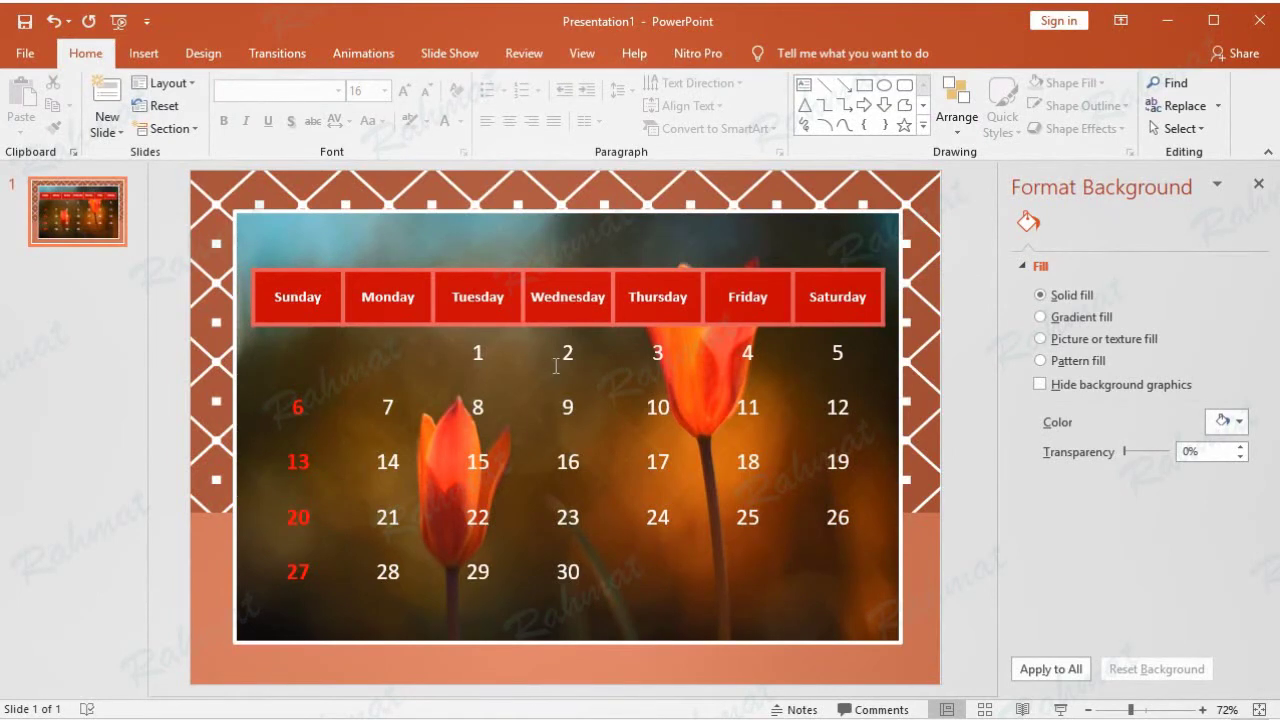
- Draw a rectangle over the calendar's date grid
{"action": "left_click", "coordinate": [143, 53]}
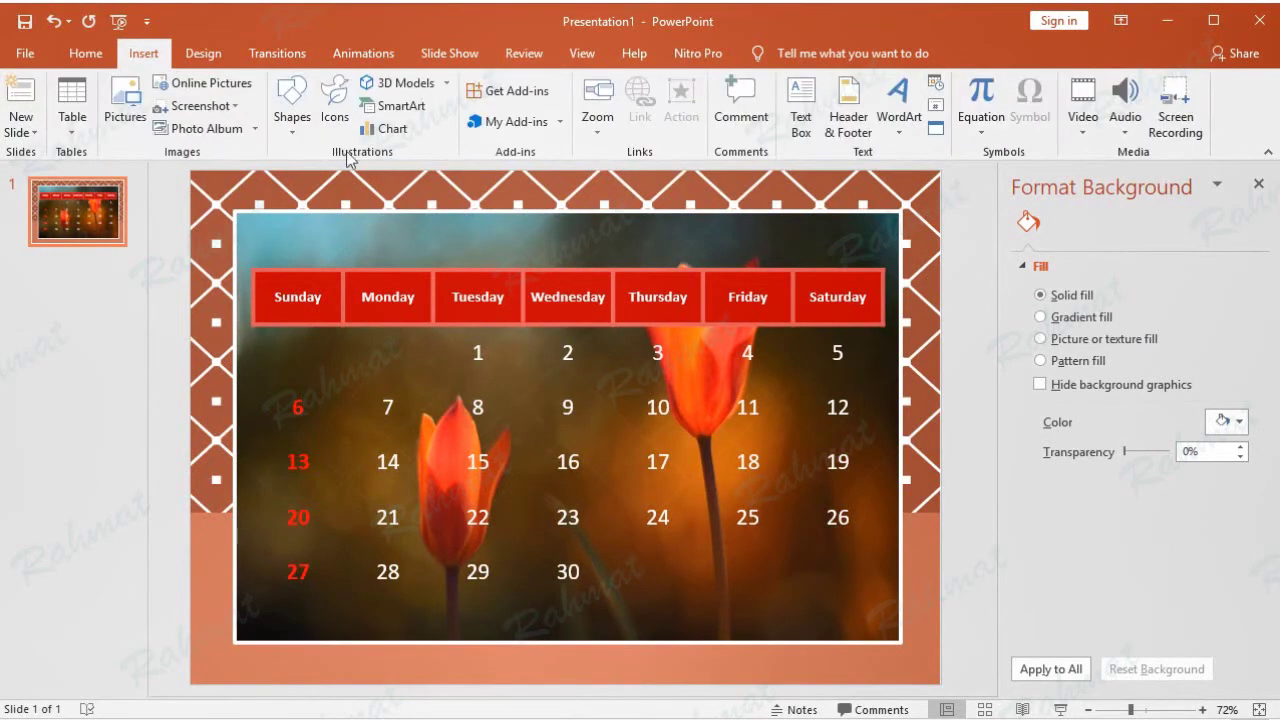
{"action": "left_click", "coordinate": [291, 105]}
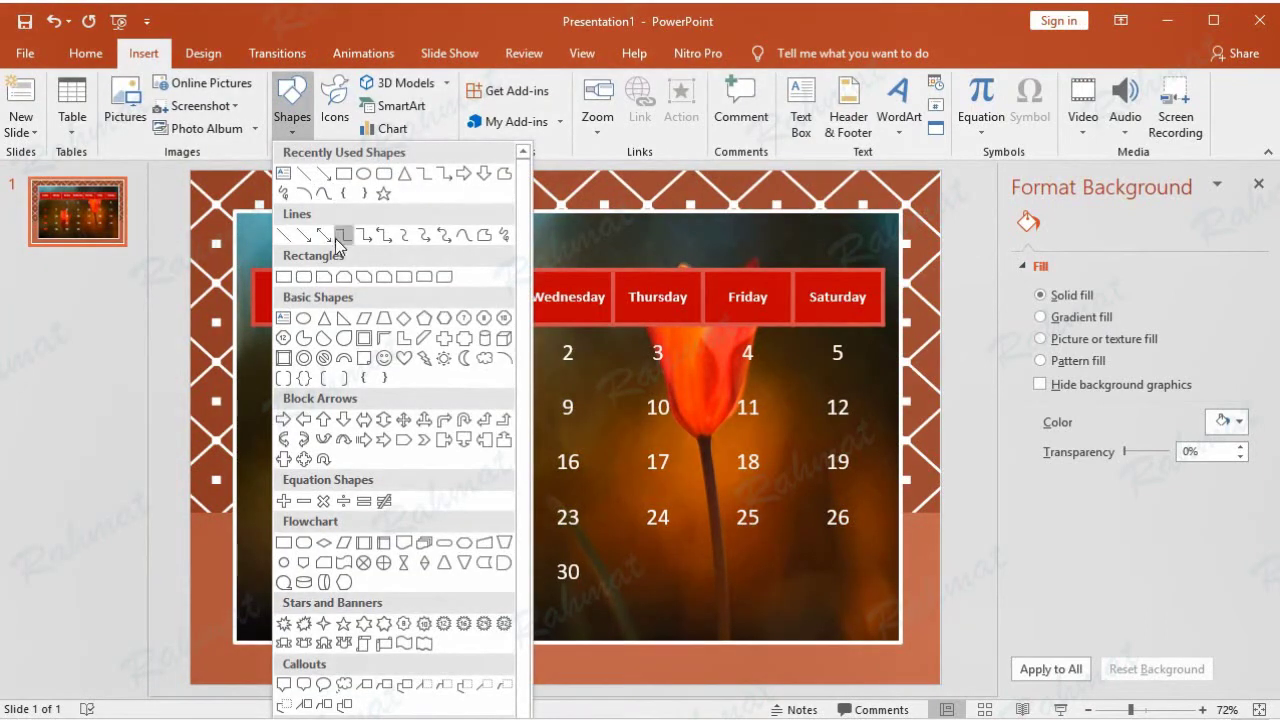
{"action": "left_click", "coordinate": [285, 278]}
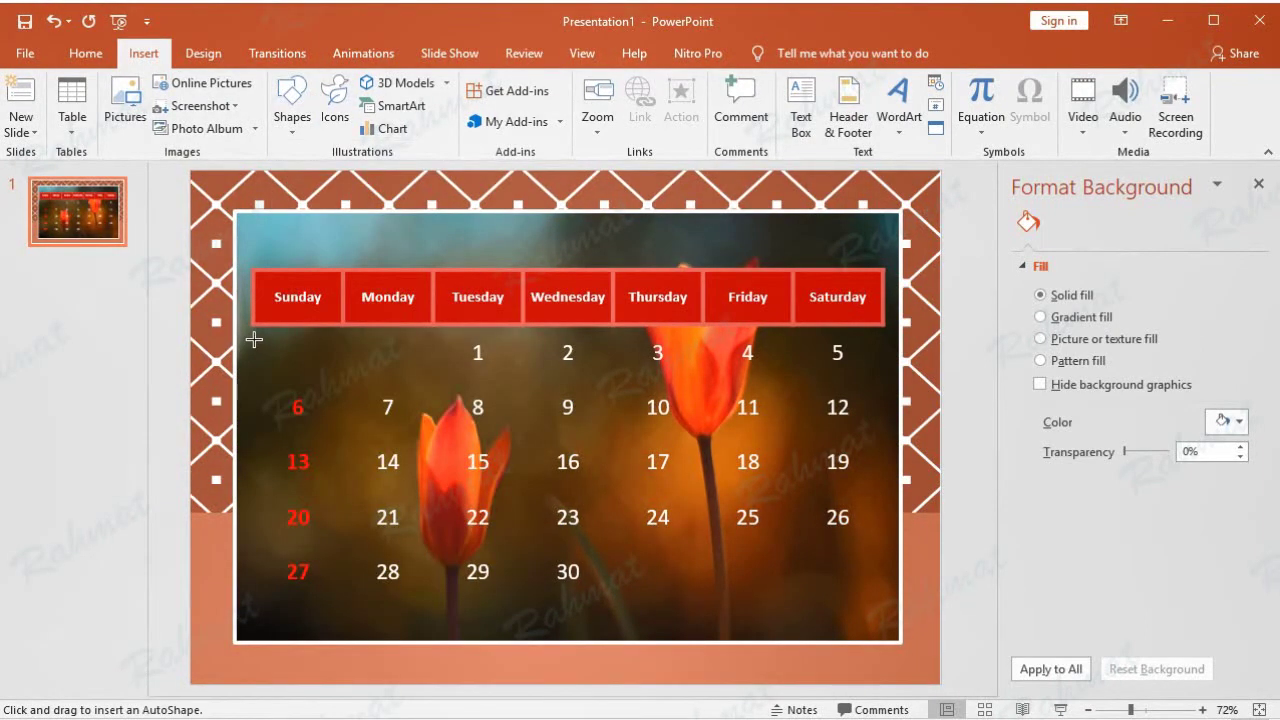
{"action": "left_click_drag", "start_coordinate": [254, 340], "coordinate": [588, 496]}
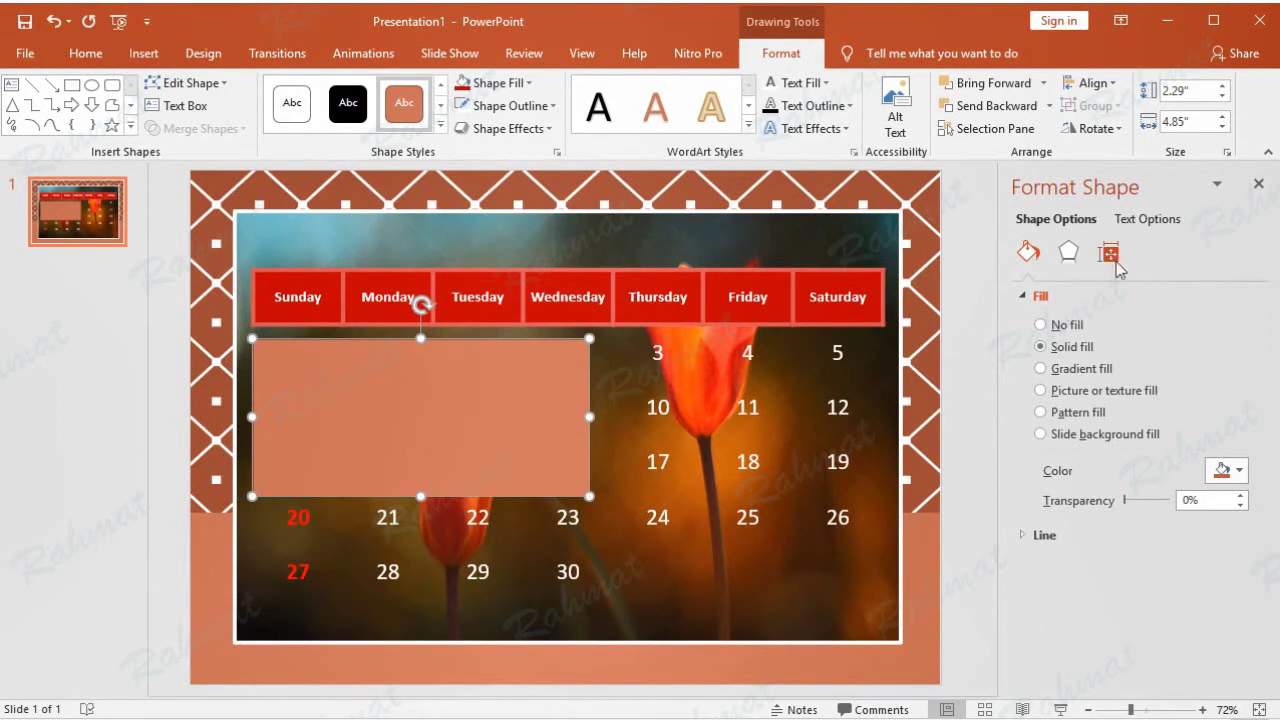
- Size the rectangle to 3.95 by 9.1 inches and place it just below the header row
{"action": "left_click", "coordinate": [1206, 94]}
{"action": "type", "text": "3.9"}
{"action": "type", "text": "5"}
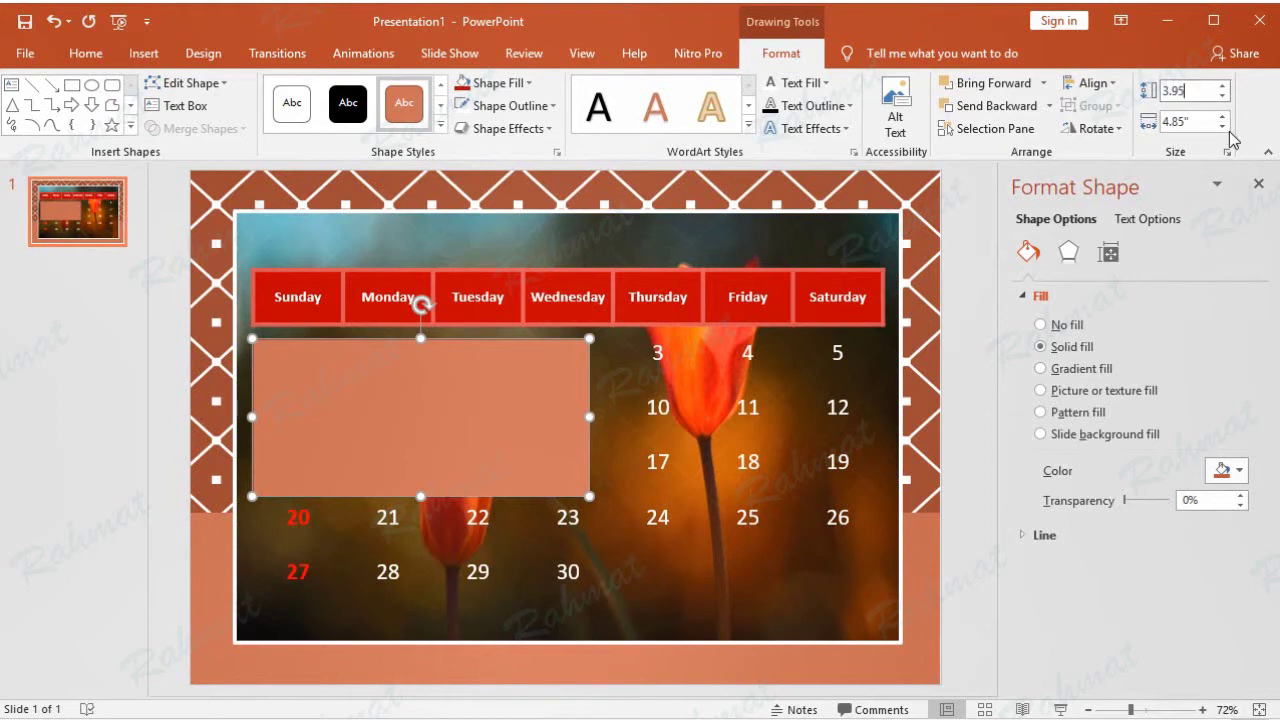
{"action": "left_click", "coordinate": [1187, 122]}
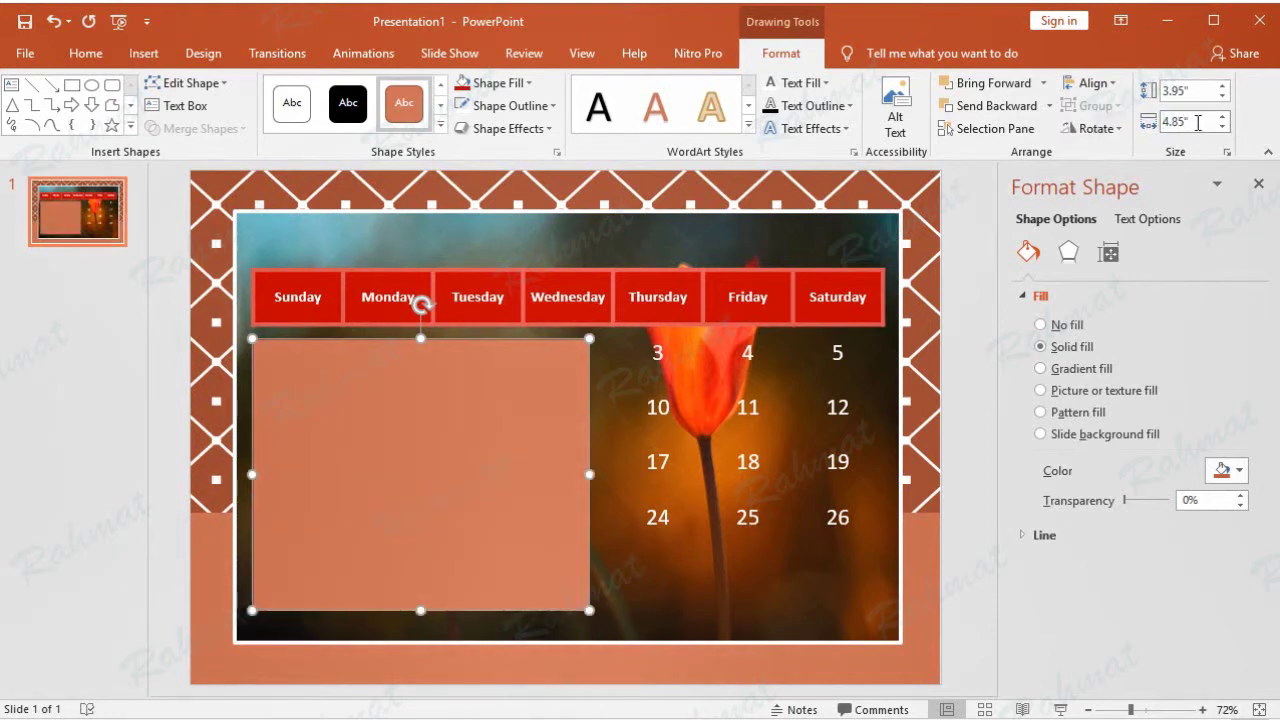
{"action": "type", "text": "9.1"}
{"action": "key", "text": "Return"}
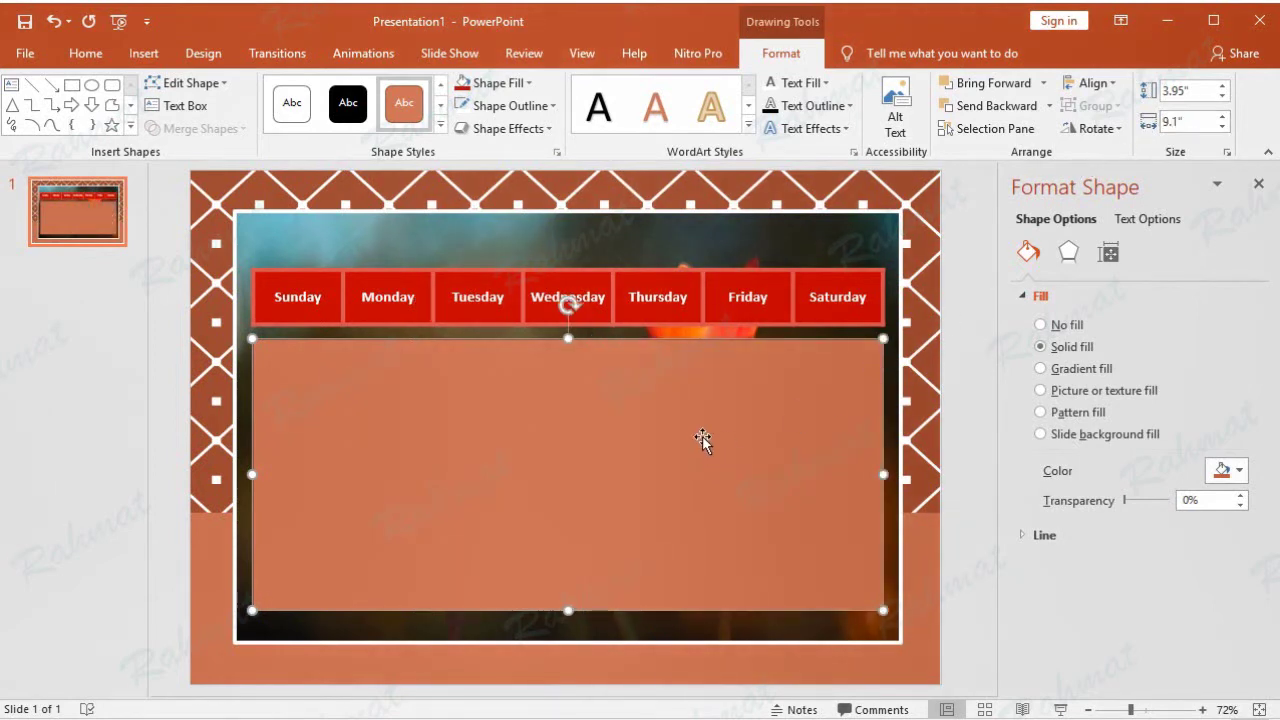
{"action": "left_click_drag", "start_coordinate": [702, 432], "coordinate": [700, 426]}
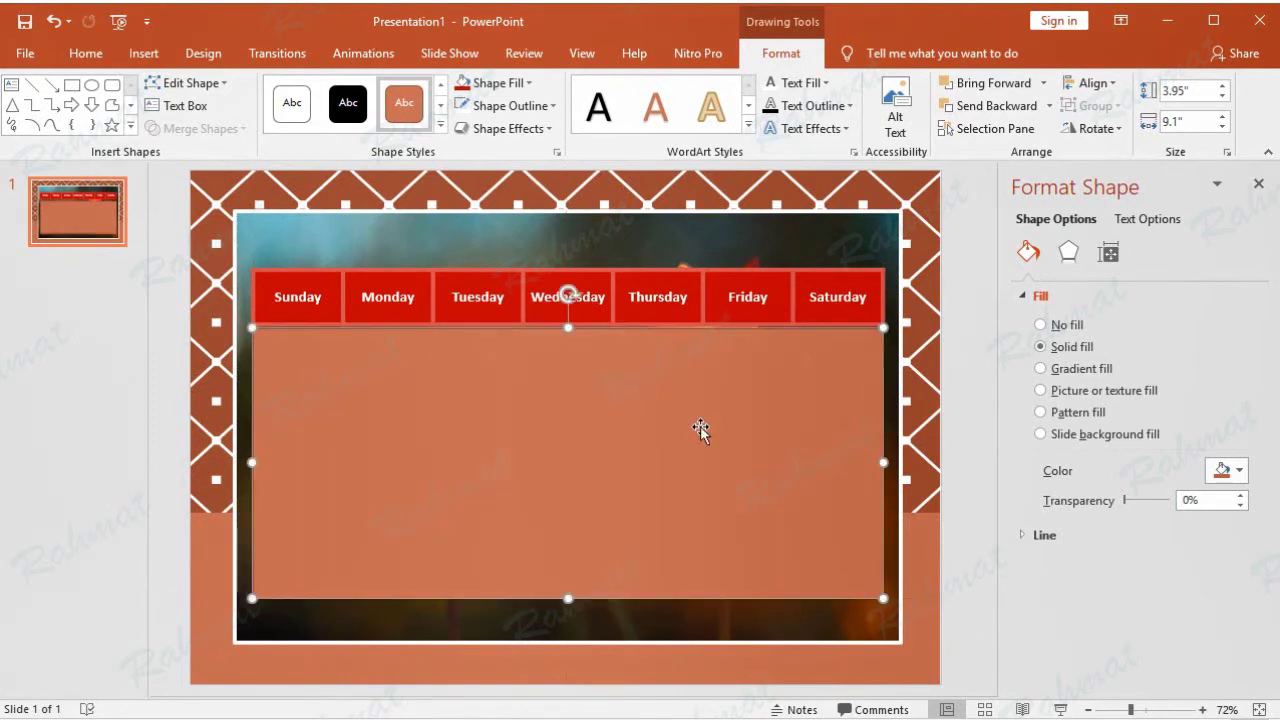
- Fill the date-grid rectangle white, remove its outline, and apply a preset 3-D effect
{"action": "left_click", "coordinate": [528, 86]}
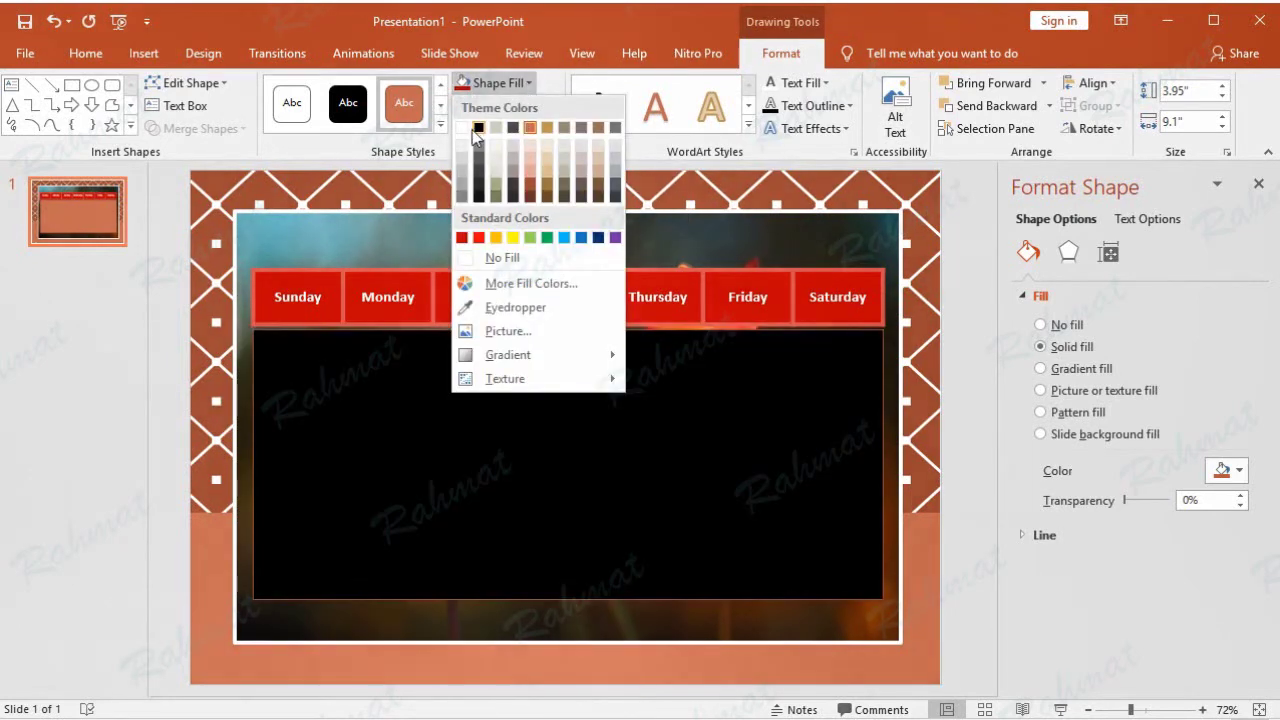
{"action": "left_click", "coordinate": [462, 127]}
{"action": "left_click", "coordinate": [494, 110]}
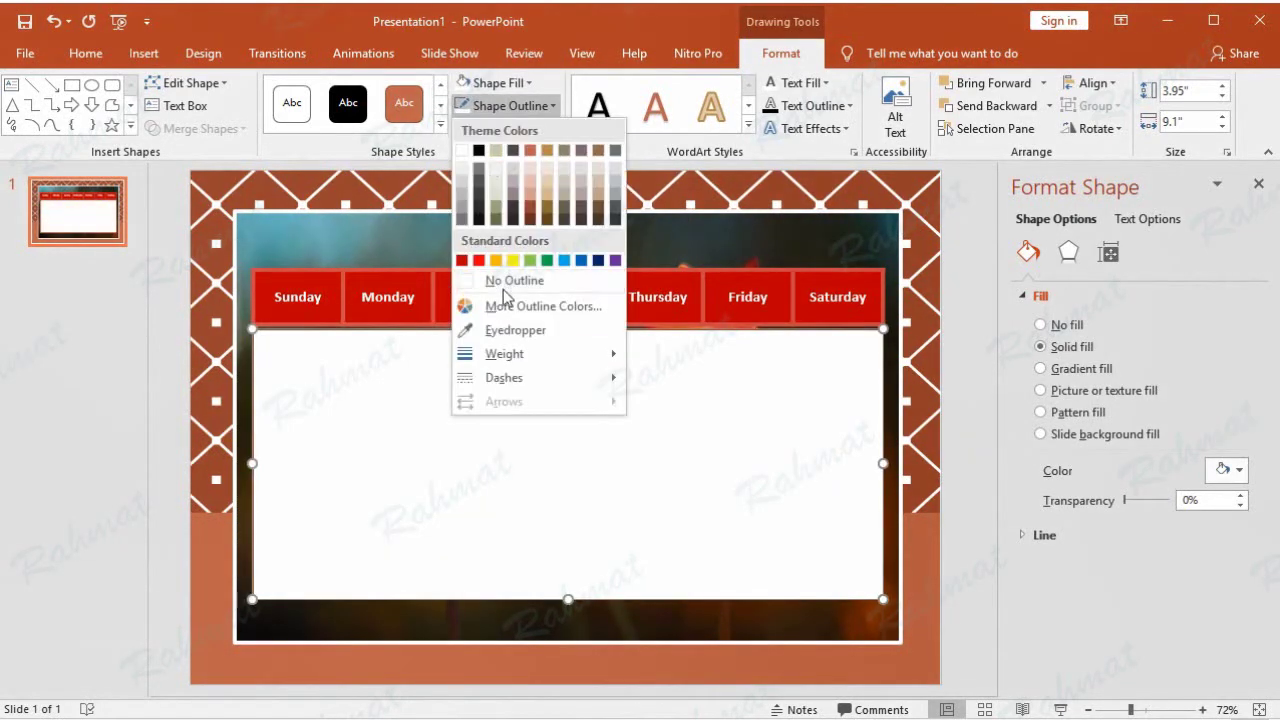
{"action": "left_click", "coordinate": [492, 279]}
{"action": "left_click", "coordinate": [523, 130]}
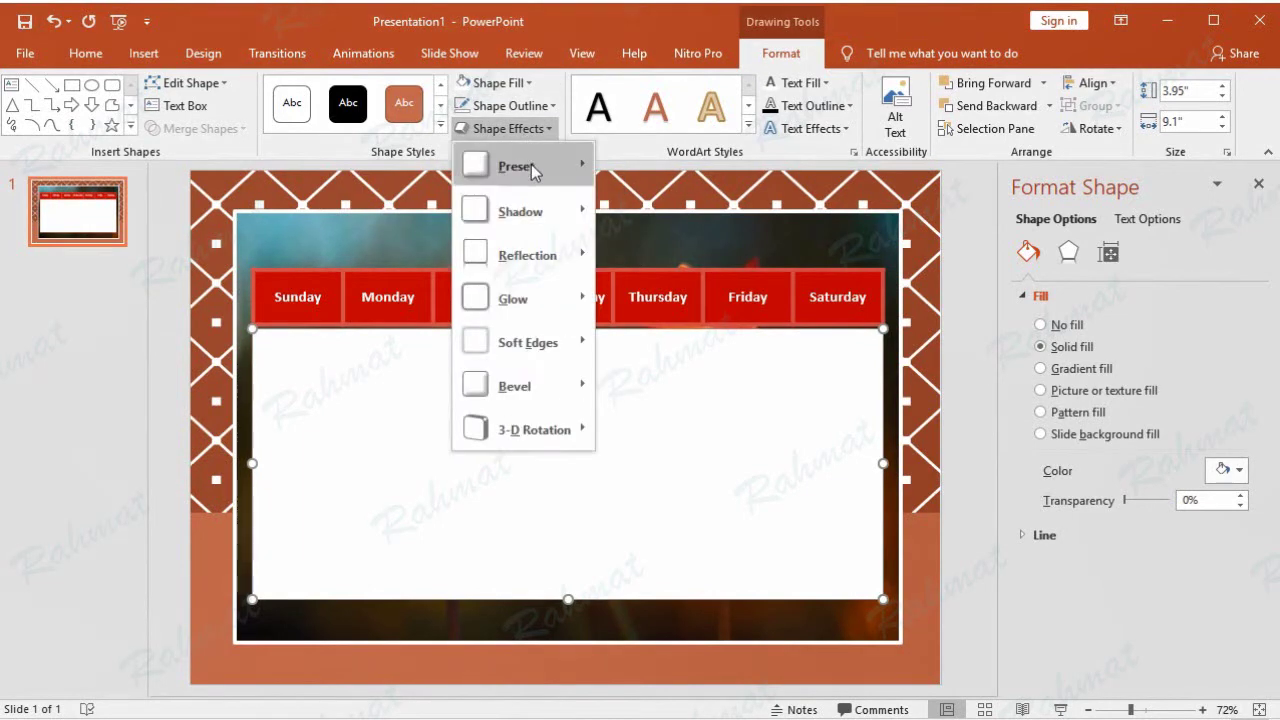
{"action": "mouse_move", "coordinate": [531, 164]}
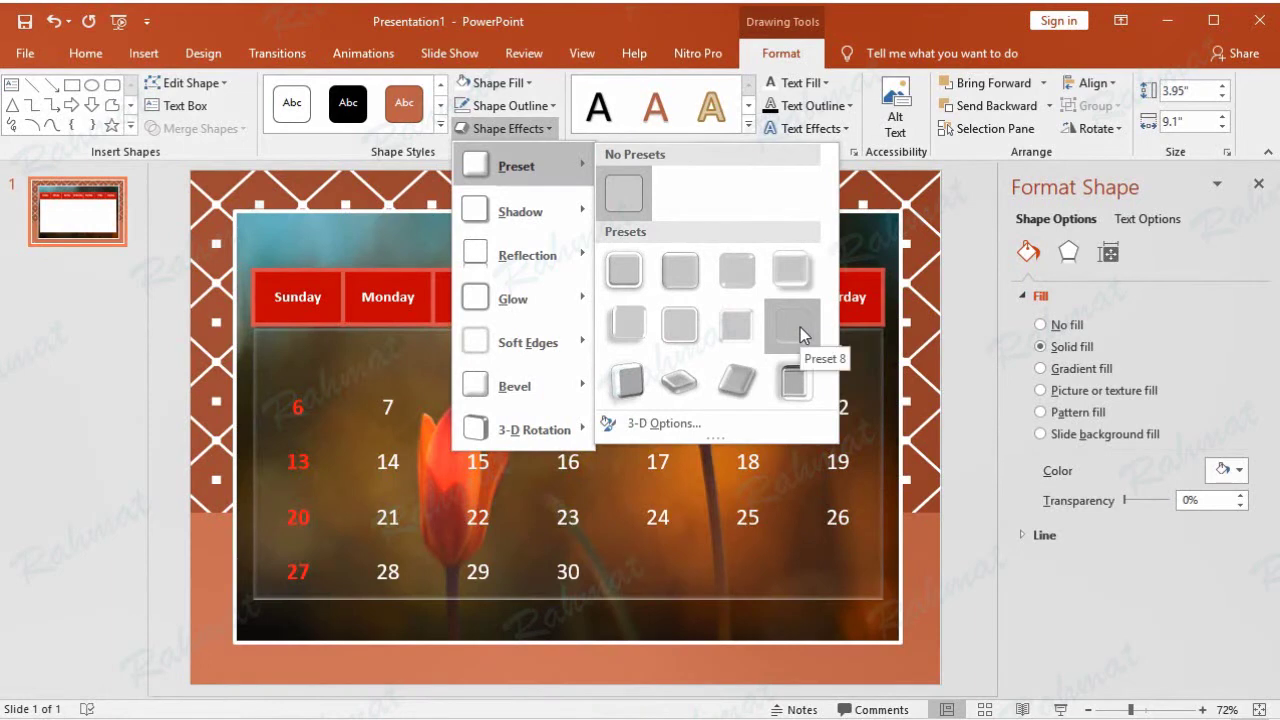
{"action": "left_click", "coordinate": [800, 327]}
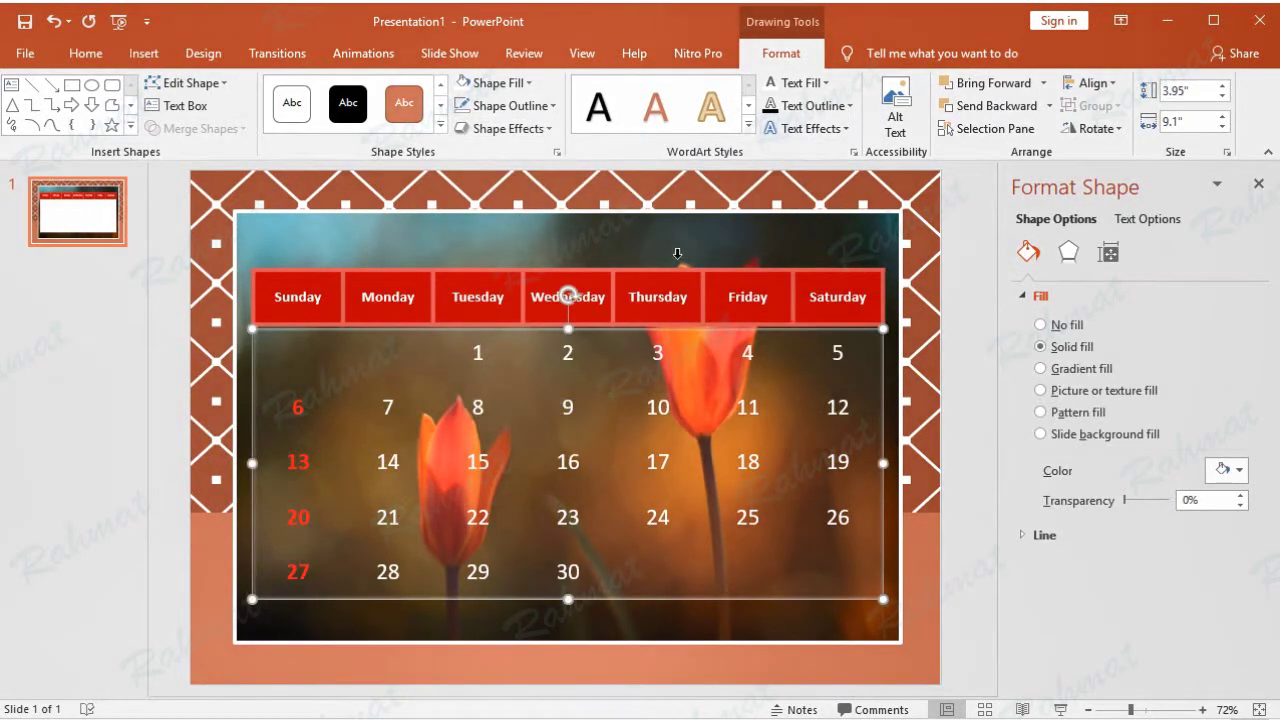
- Set the rectangle's top bevel to Convex, 4 pt wide and 3.5 pt high
{"action": "left_click", "coordinate": [529, 130]}
{"action": "mouse_move", "coordinate": [560, 384]}
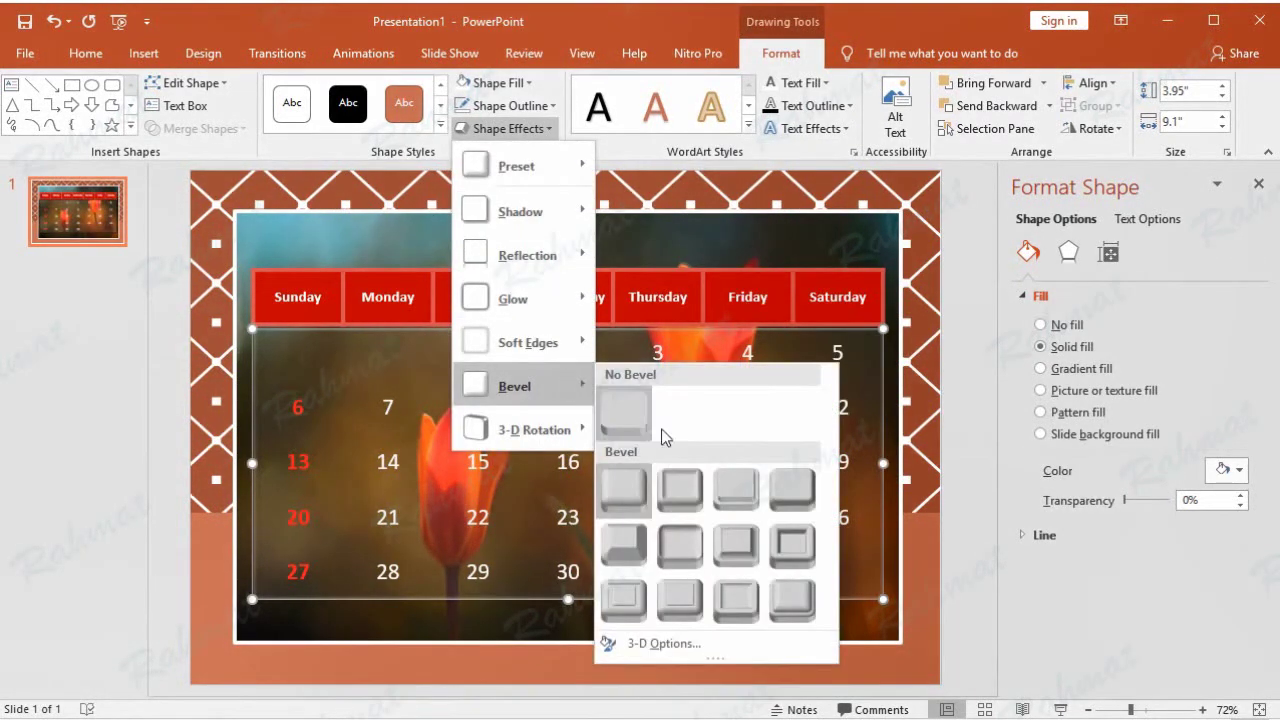
{"action": "left_click", "coordinate": [697, 645]}
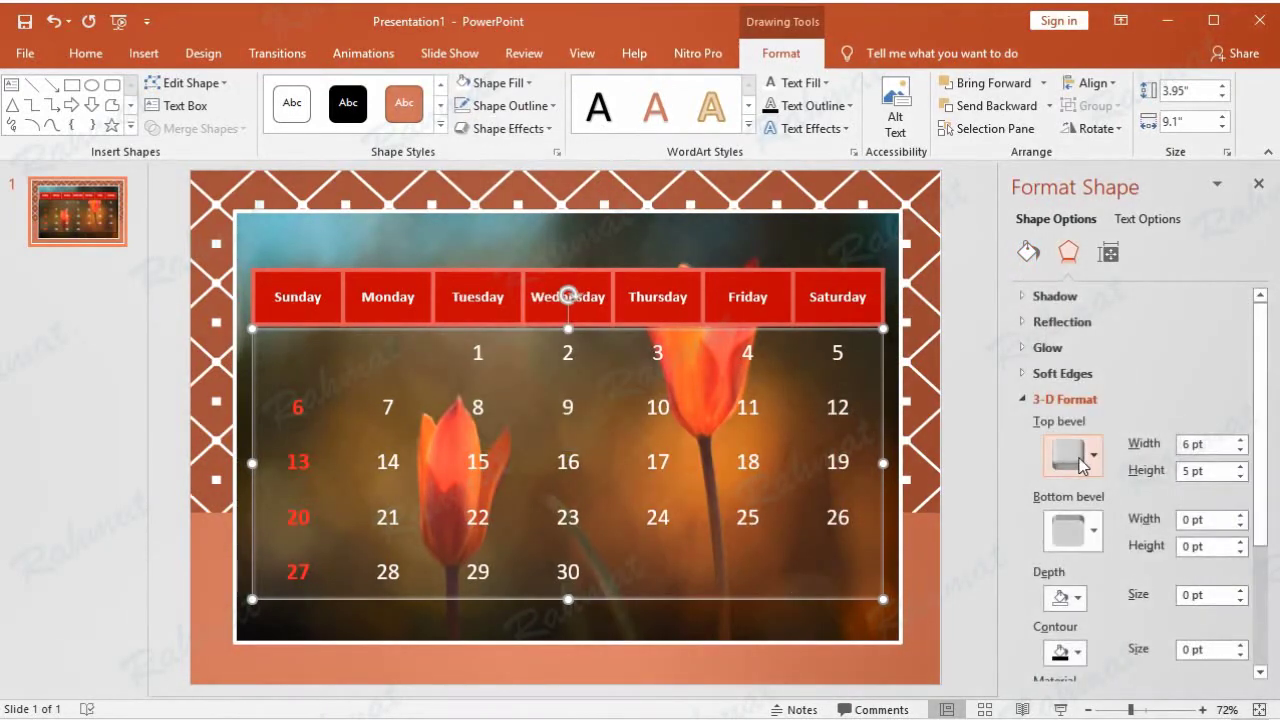
{"action": "left_click", "coordinate": [1095, 458]}
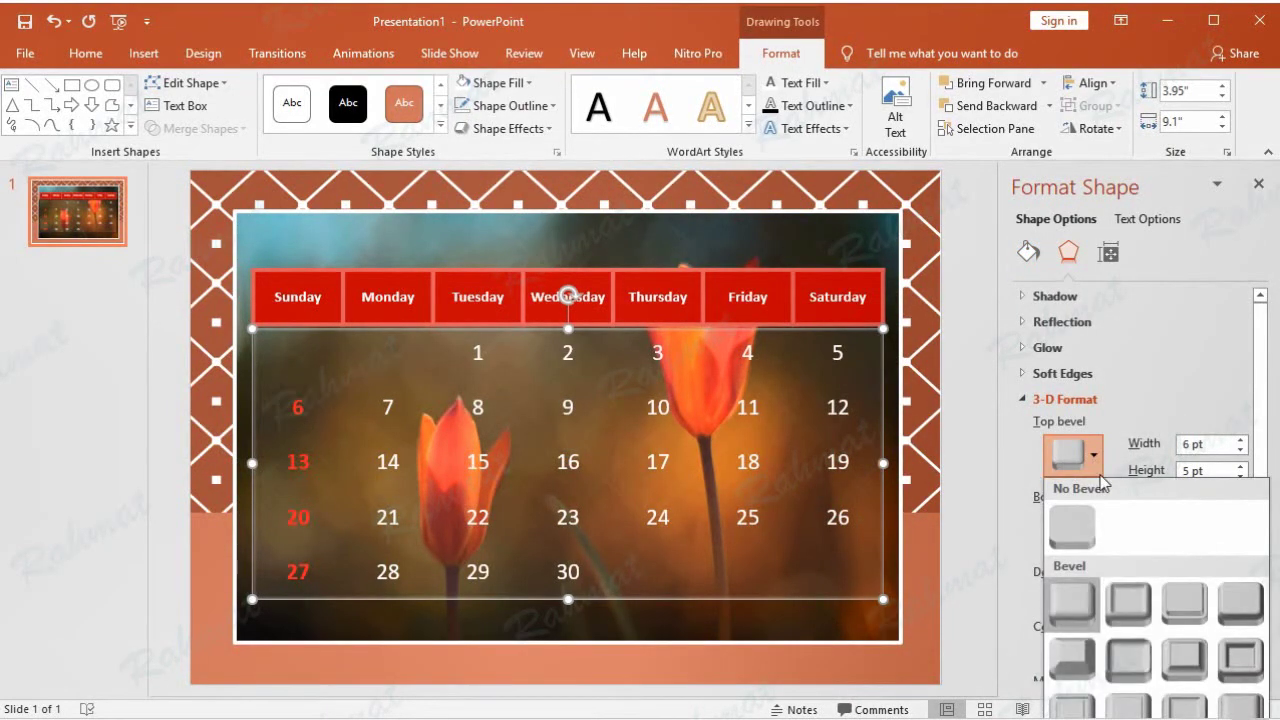
{"action": "left_click", "coordinate": [1187, 656]}
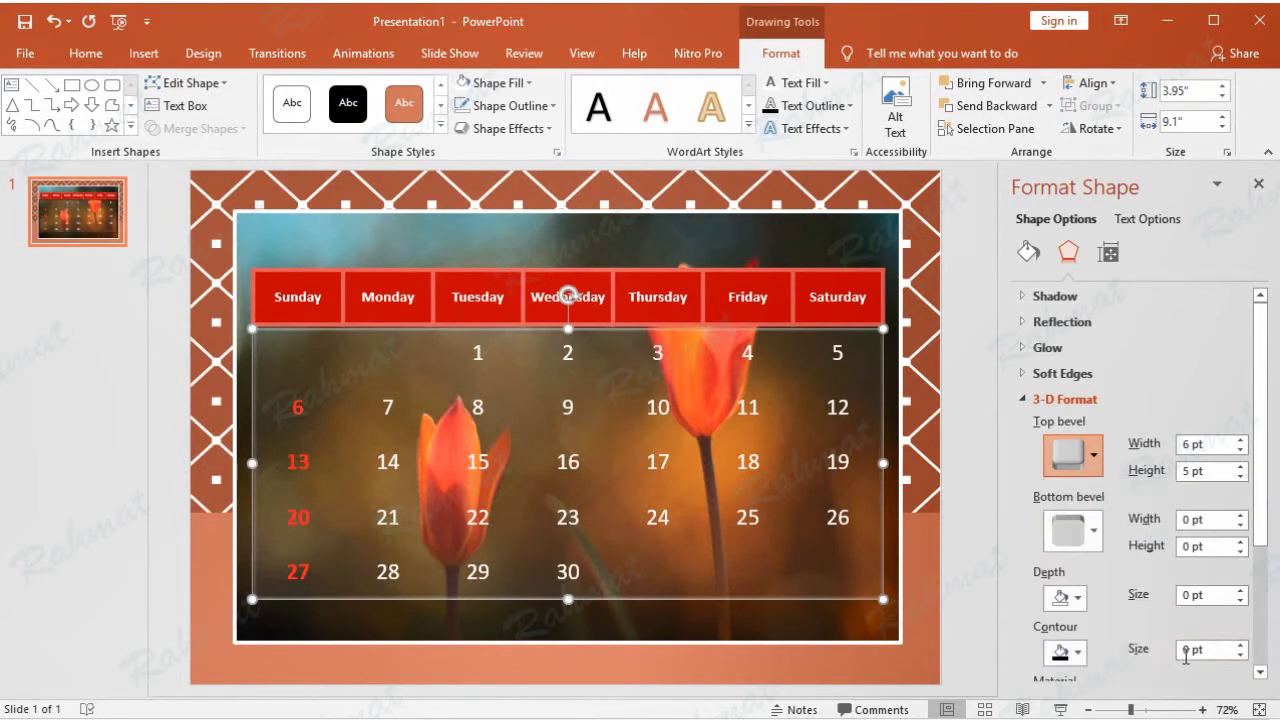
{"action": "left_click_drag", "start_coordinate": [1192, 446], "coordinate": [1176, 452]}
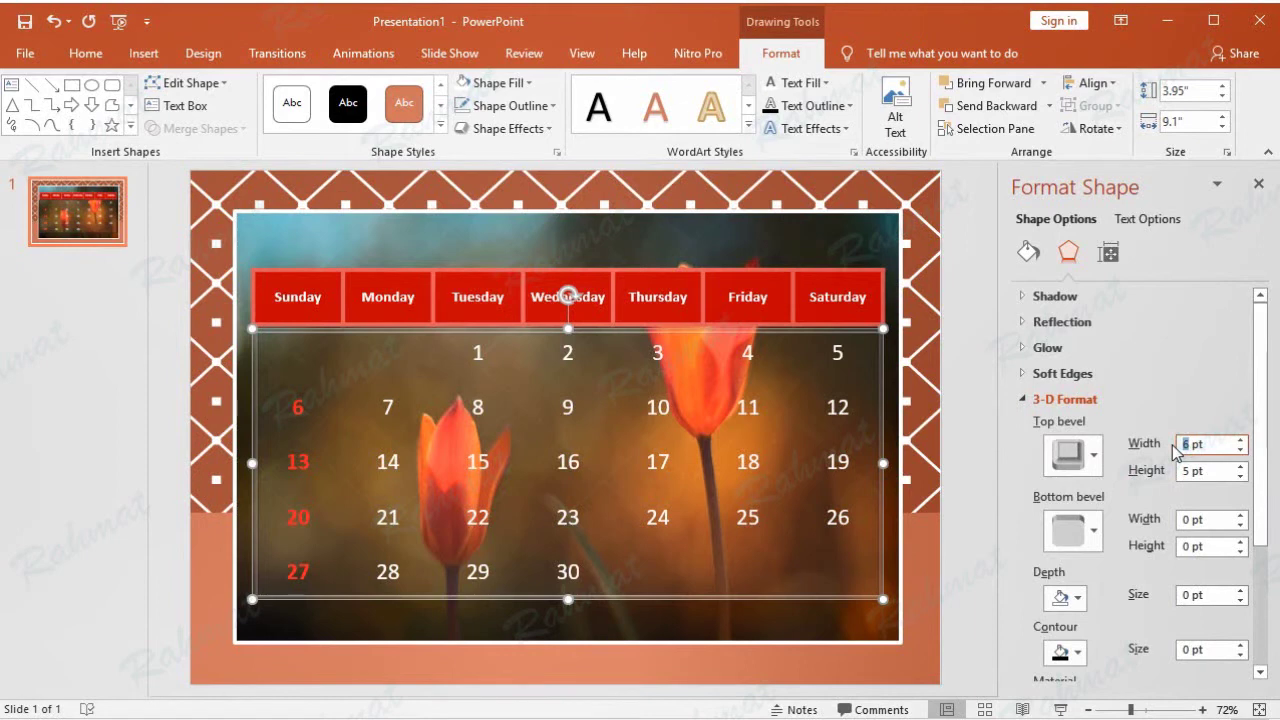
{"action": "type", "text": "4"}
{"action": "left_click_drag", "start_coordinate": [1193, 471], "coordinate": [1180, 472]}
{"action": "type", "text": "3."}
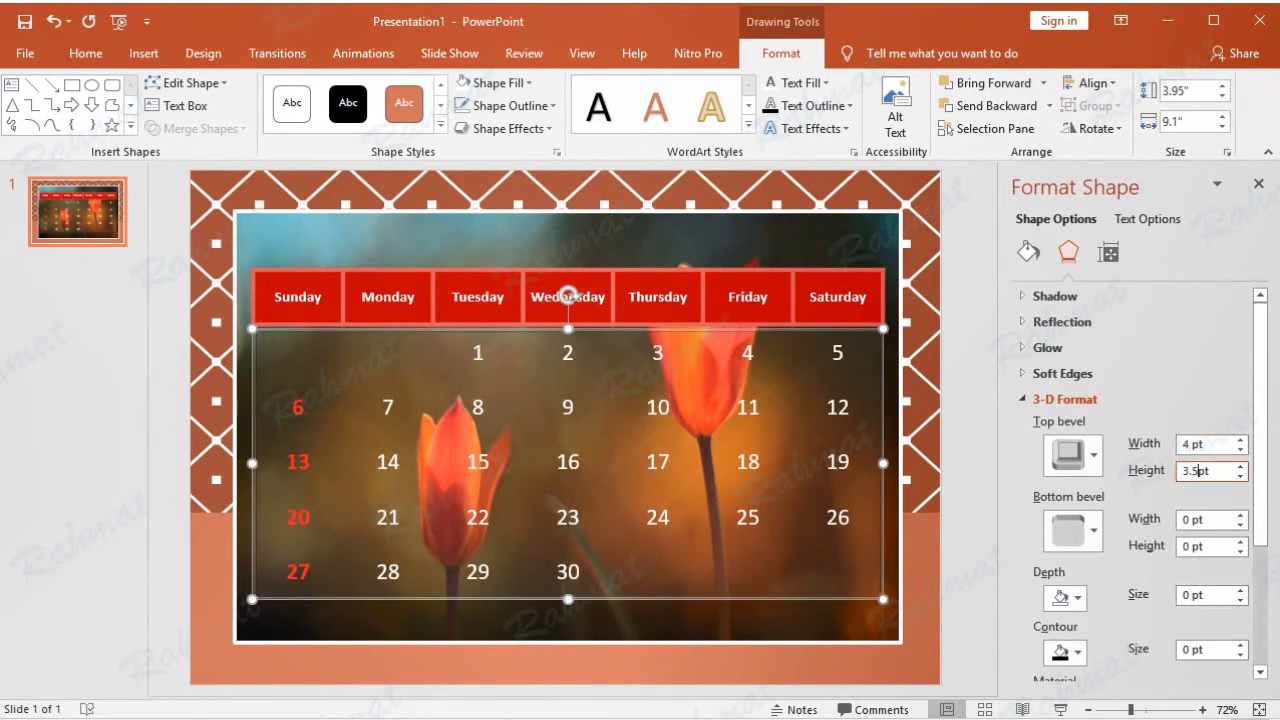
{"action": "left_click", "coordinate": [960, 374]}
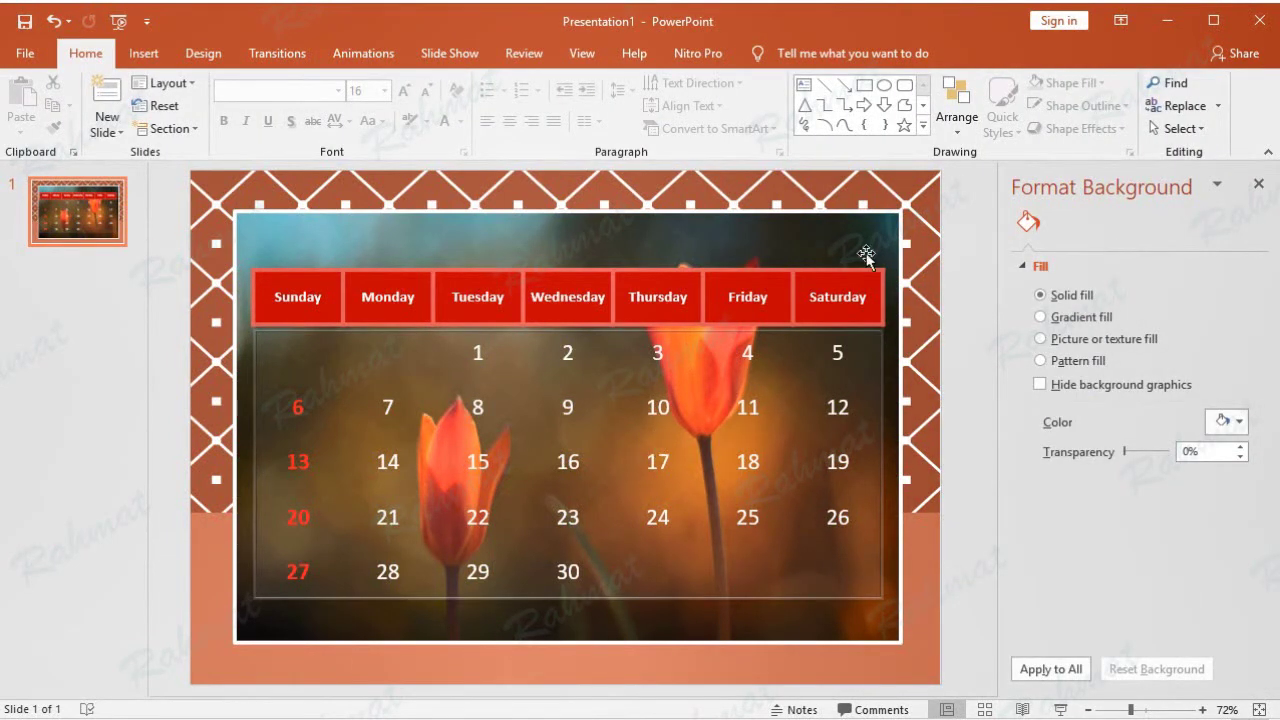
- Nudge the calendar table up slightly and bring up the WordArt style gallery
{"action": "left_click", "coordinate": [160, 66]}
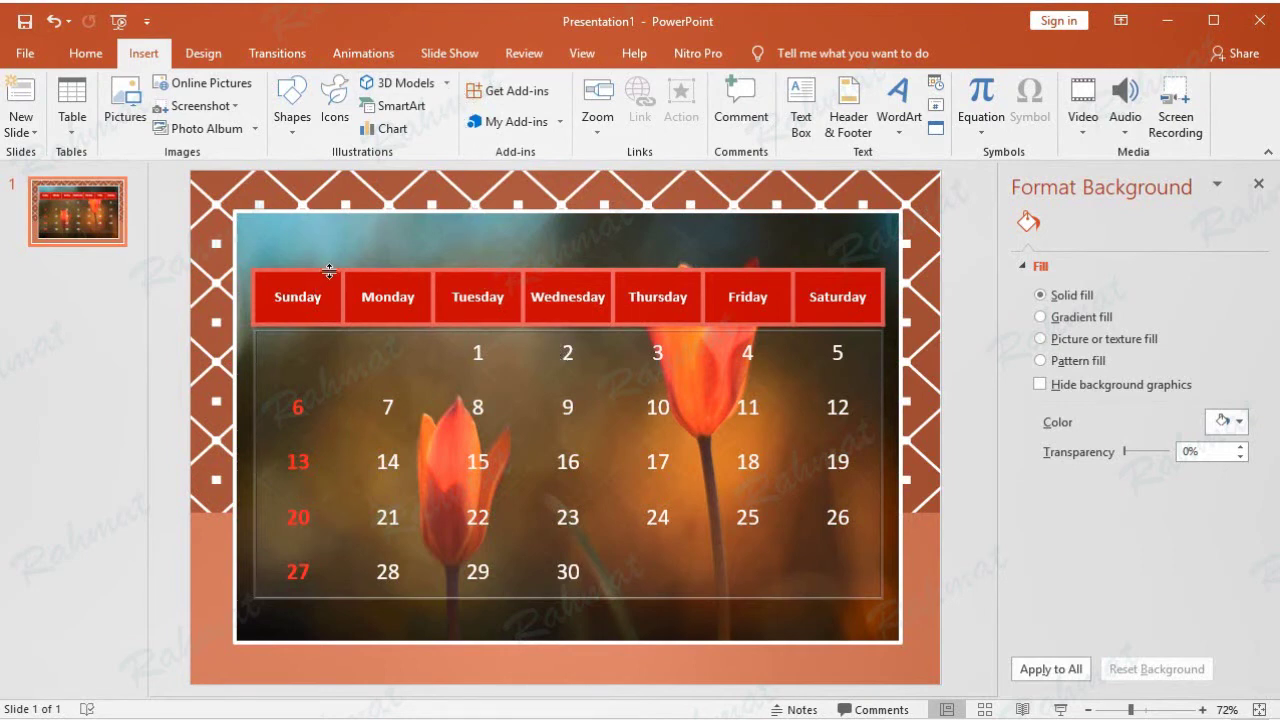
{"action": "left_click", "coordinate": [370, 273]}
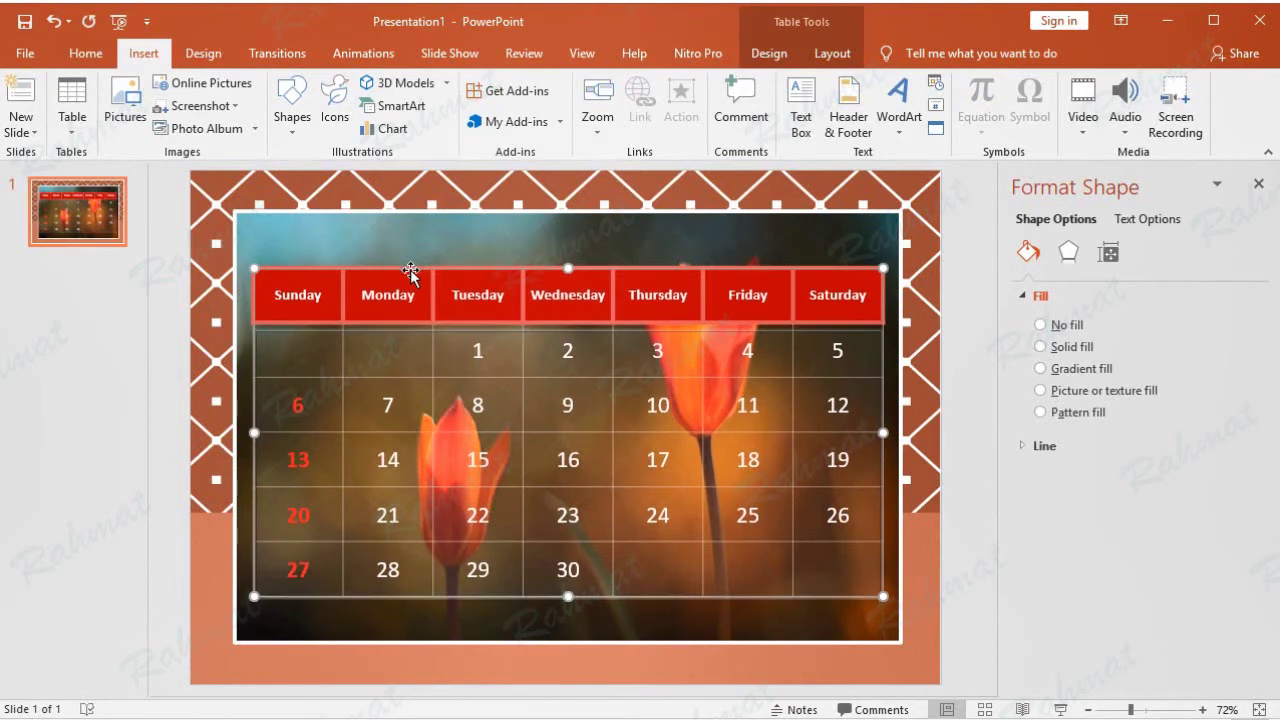
{"action": "key", "text": "Up"}
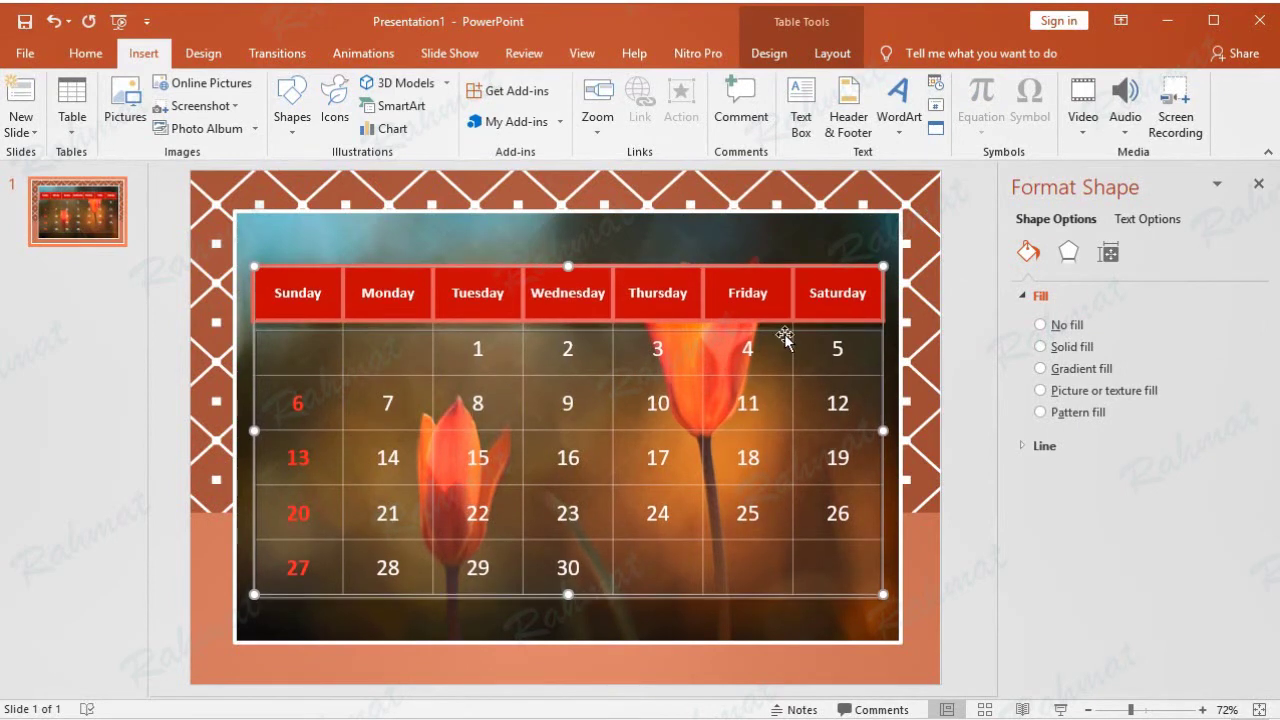
{"action": "left_click", "coordinate": [781, 337]}
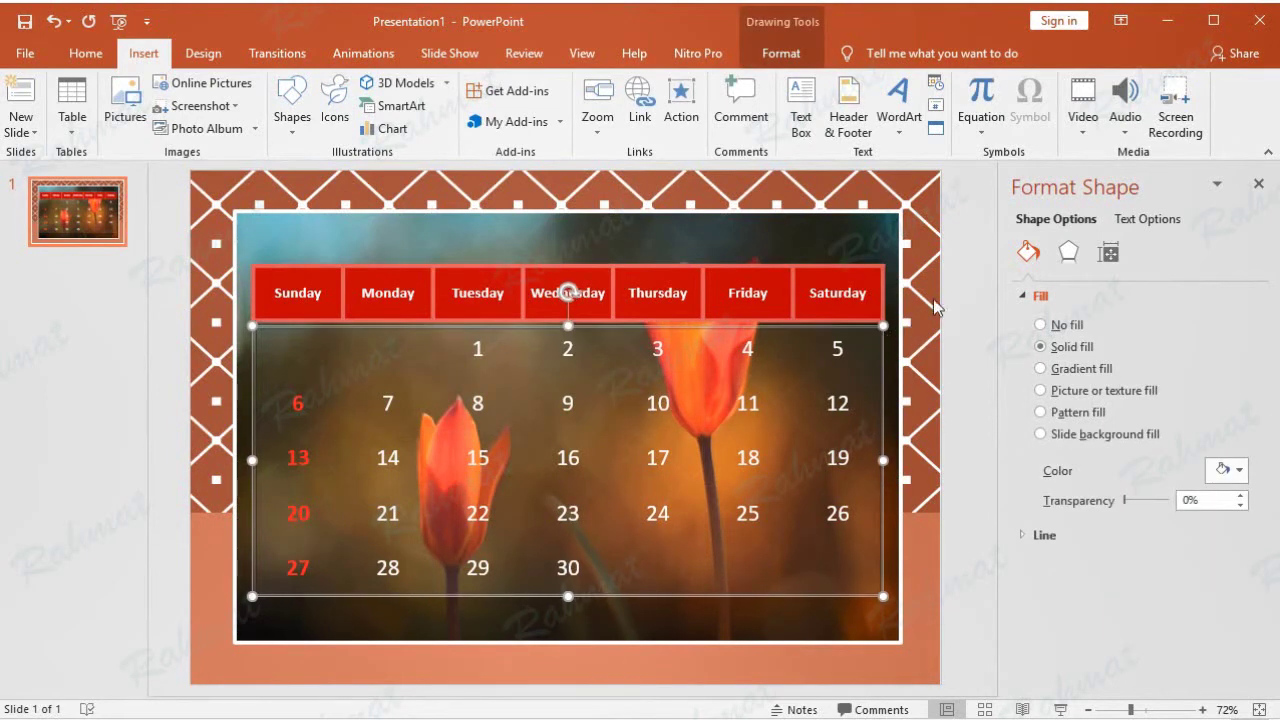
{"action": "left_click", "coordinate": [952, 279]}
{"action": "left_click", "coordinate": [669, 330]}
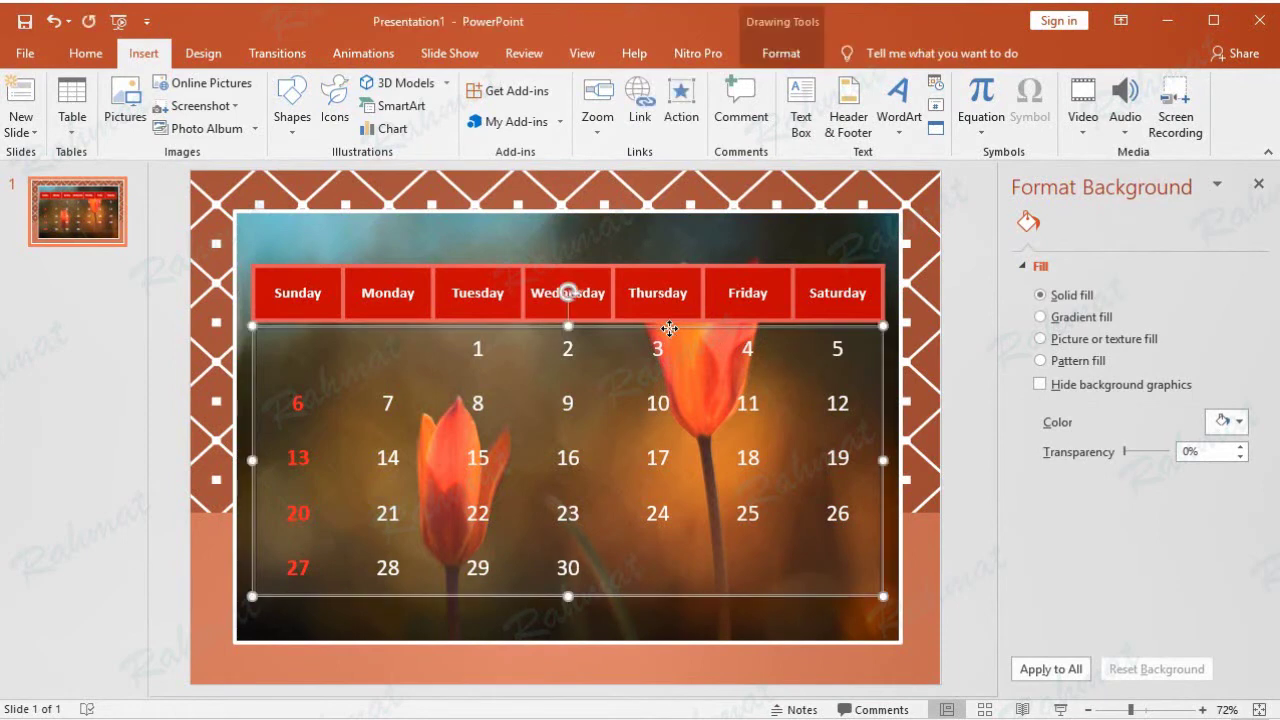
{"action": "left_click", "coordinate": [967, 257]}
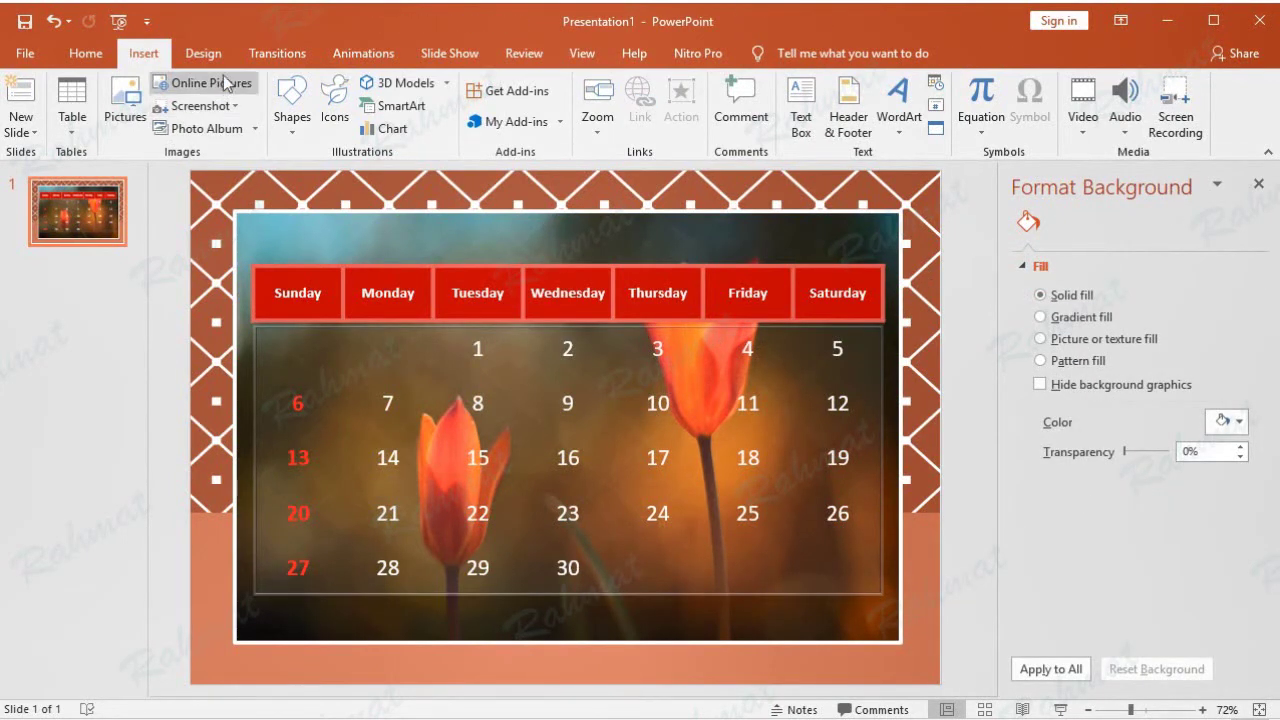
{"action": "left_click", "coordinate": [906, 126]}
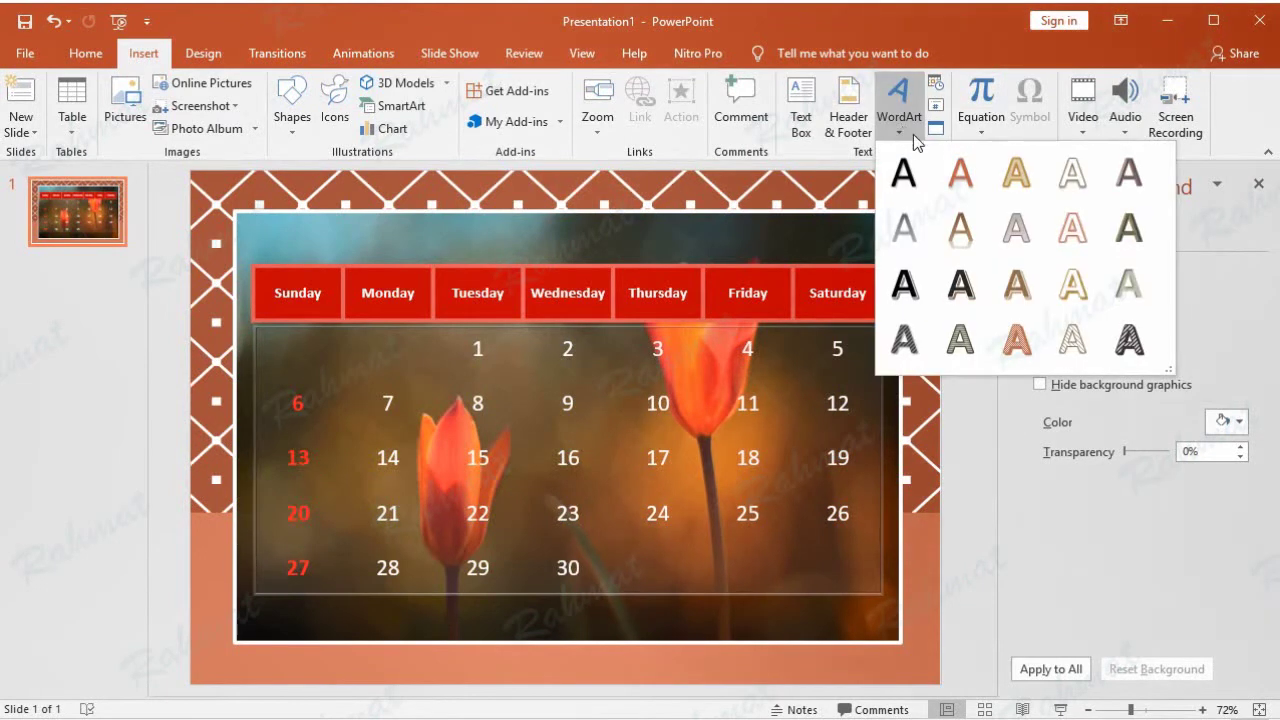
- Insert a WordArt reading 'September' and remove its text outline
{"action": "left_click", "coordinate": [1066, 169]}
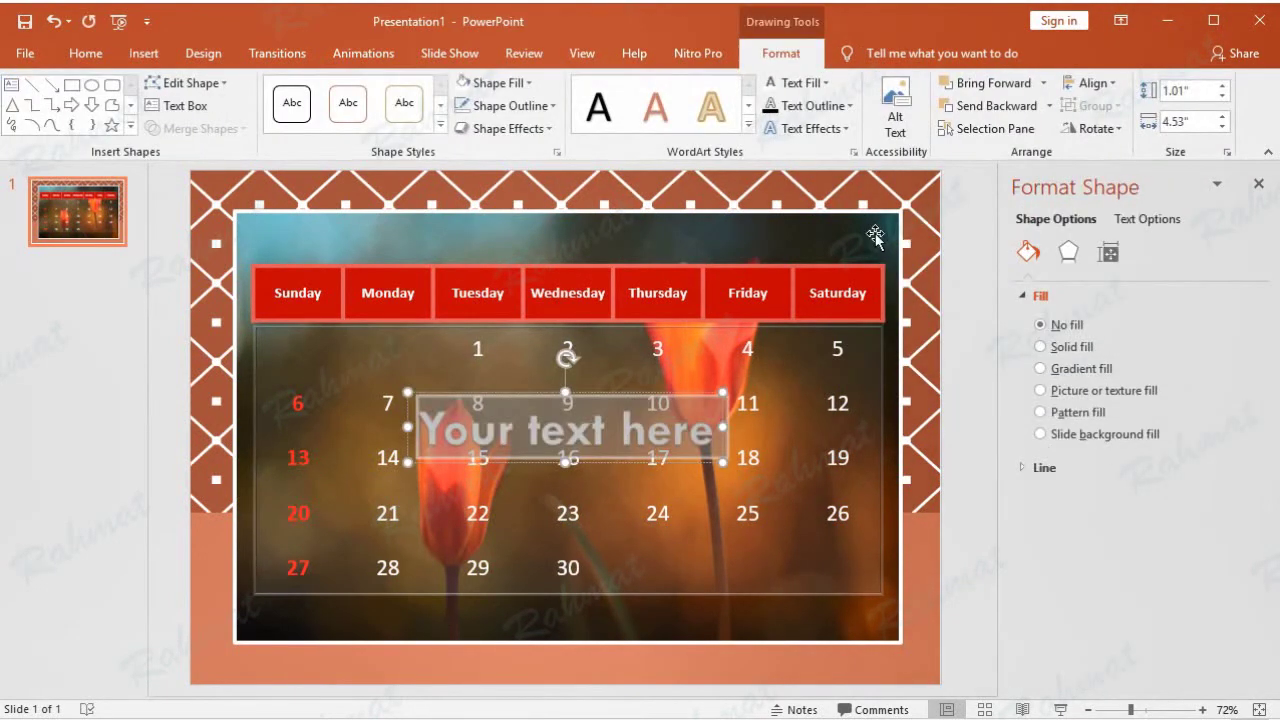
{"action": "type", "text": "September"}
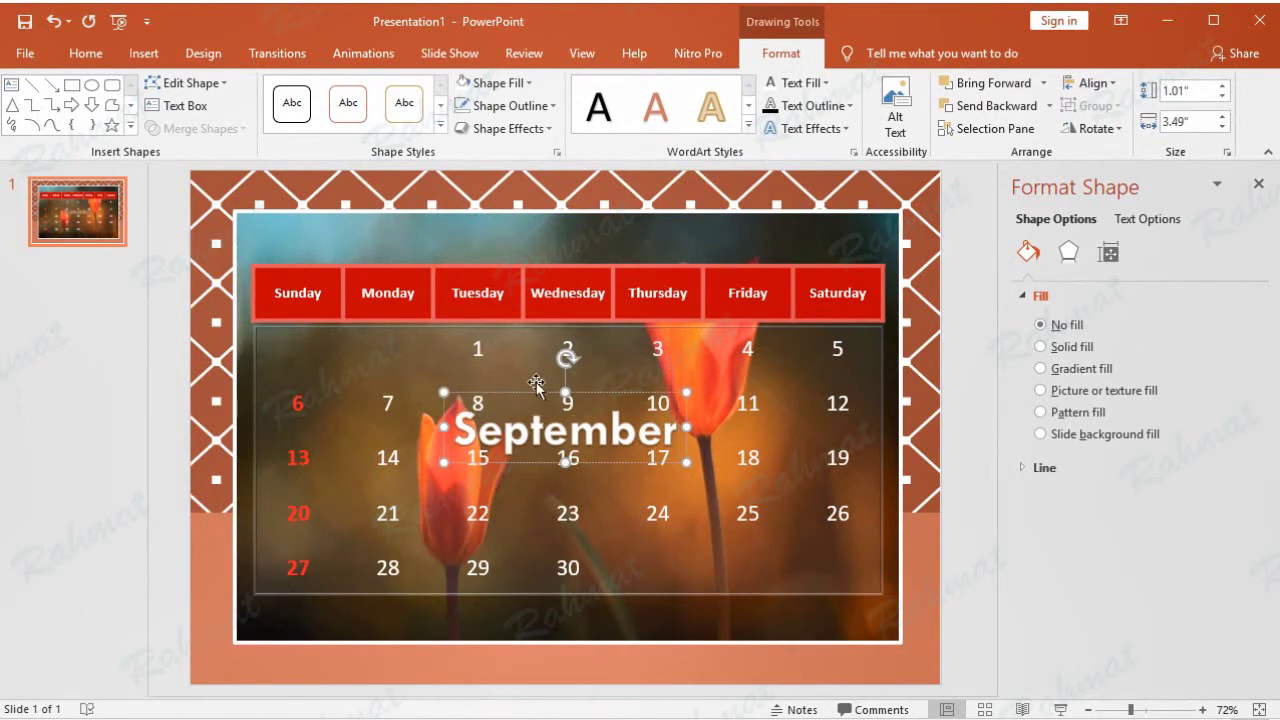
{"action": "left_click_drag", "start_coordinate": [453, 430], "coordinate": [690, 438]}
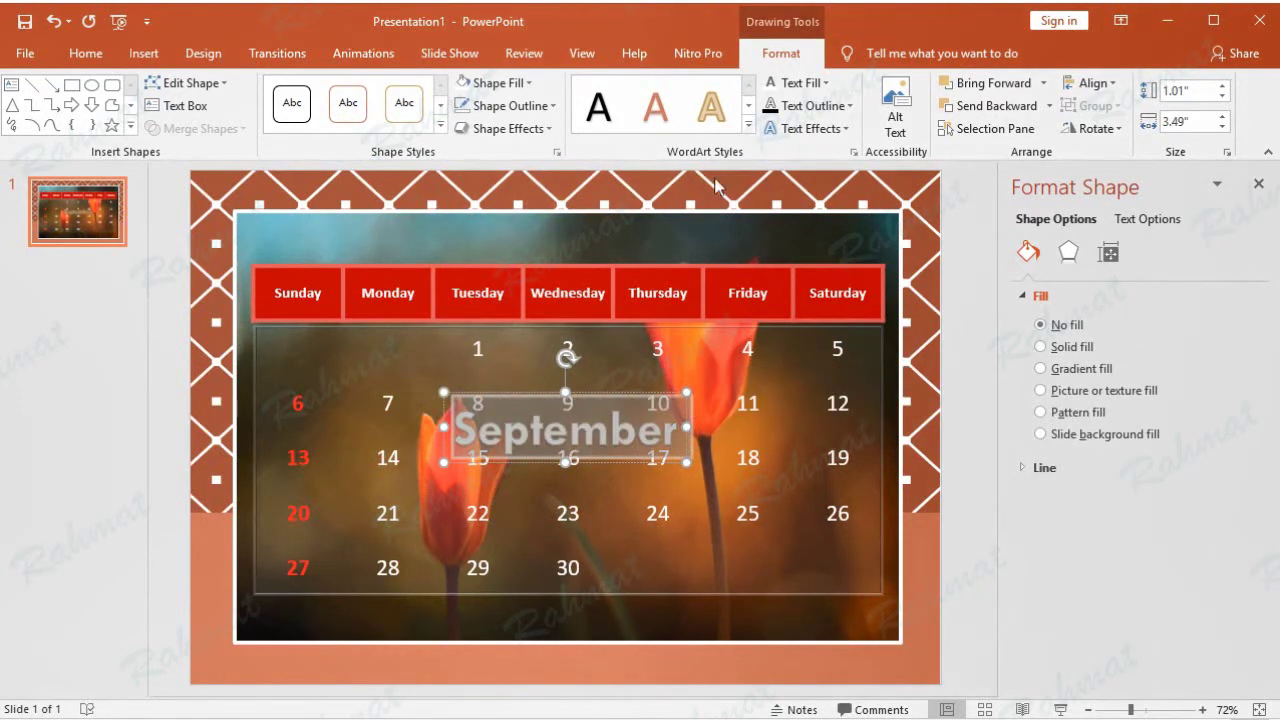
{"action": "left_click", "coordinate": [826, 83]}
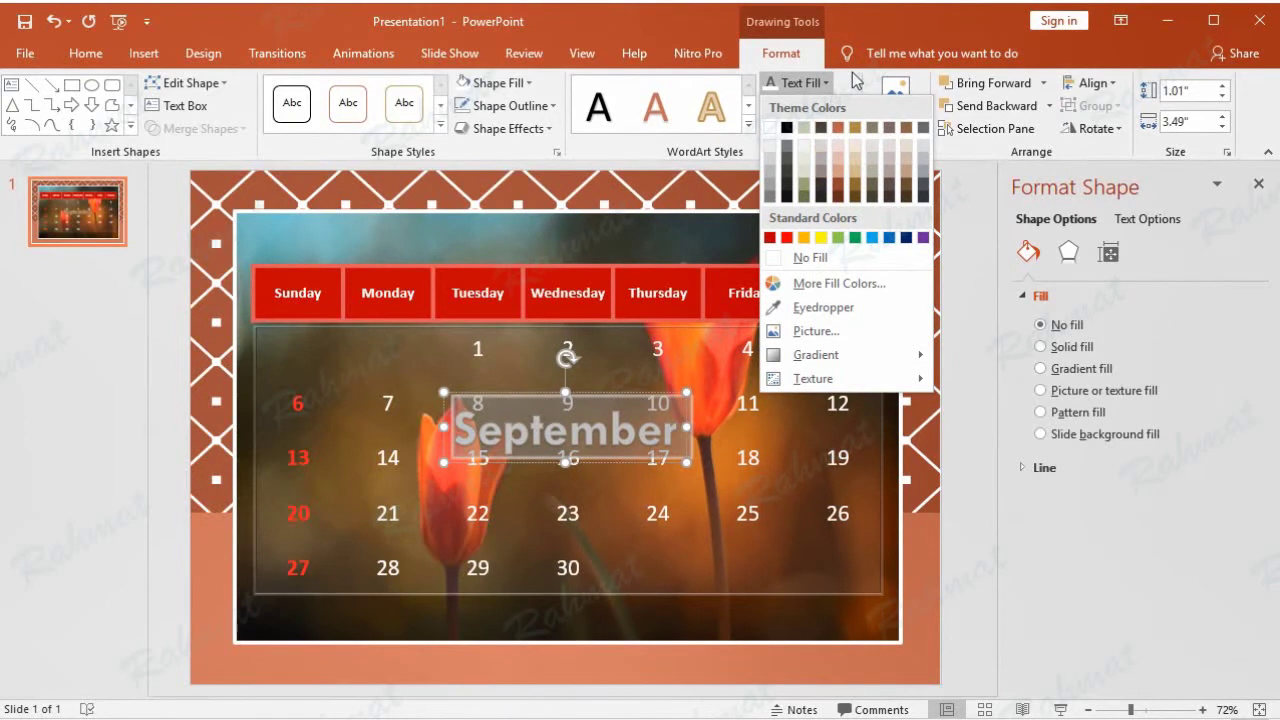
{"action": "left_click", "coordinate": [856, 81]}
{"action": "left_click", "coordinate": [826, 83]}
{"action": "left_click", "coordinate": [849, 105]}
{"action": "left_click", "coordinate": [823, 280]}
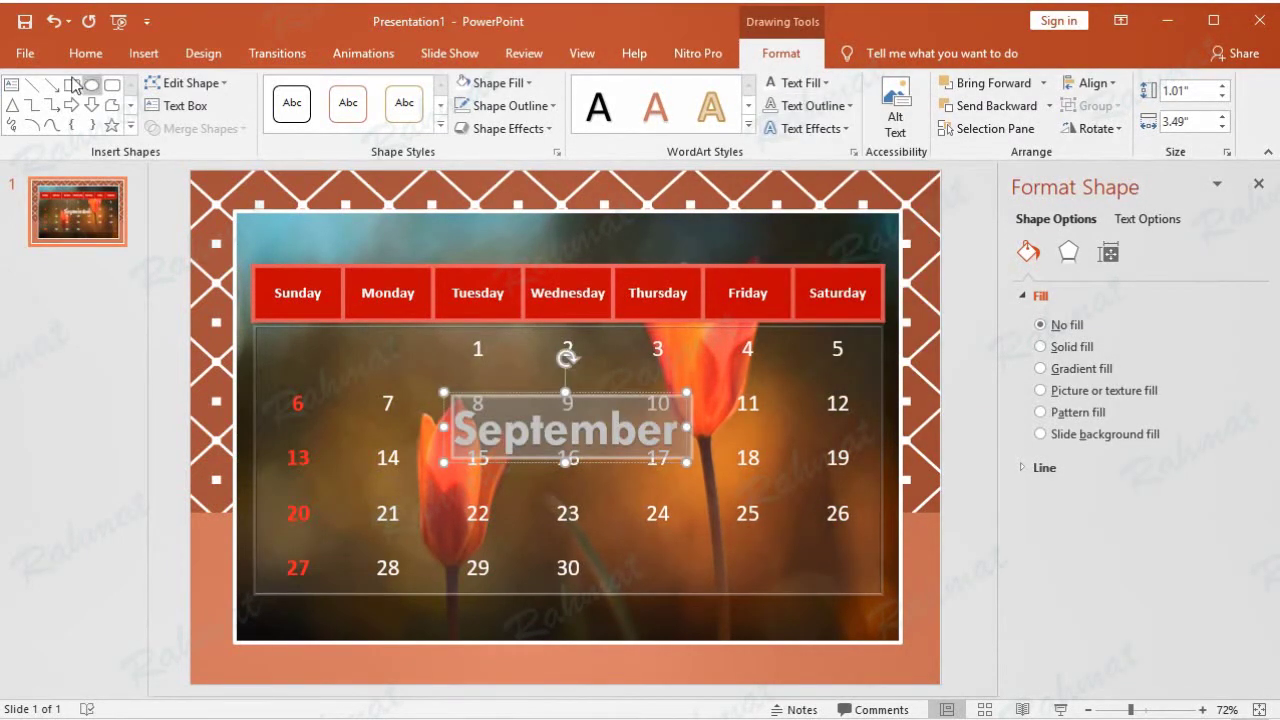
- Set the September text to Freestyle Script at 80 pt
{"action": "left_click", "coordinate": [85, 56]}
{"action": "left_click", "coordinate": [338, 91]}
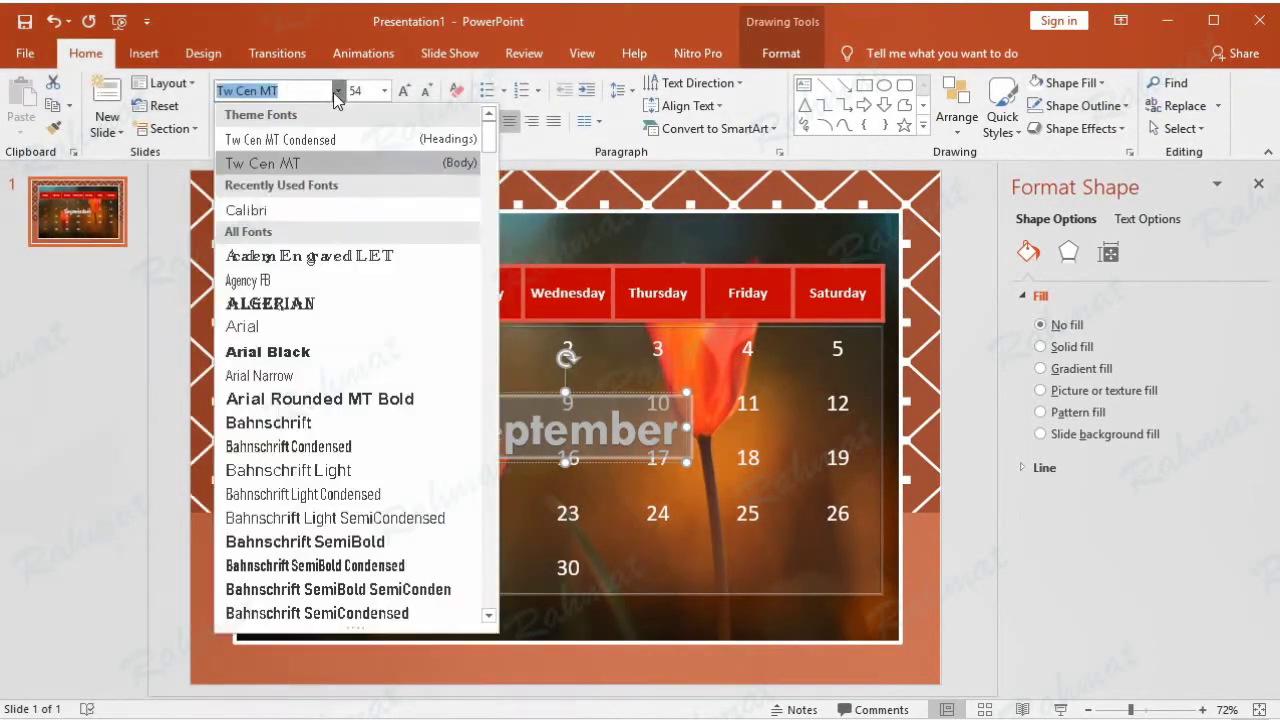
{"action": "scroll", "coordinate": [343, 417], "scroll_direction": "down", "scroll_amount": 2}
{"action": "scroll", "coordinate": [338, 425], "scroll_direction": "down", "scroll_amount": 1}
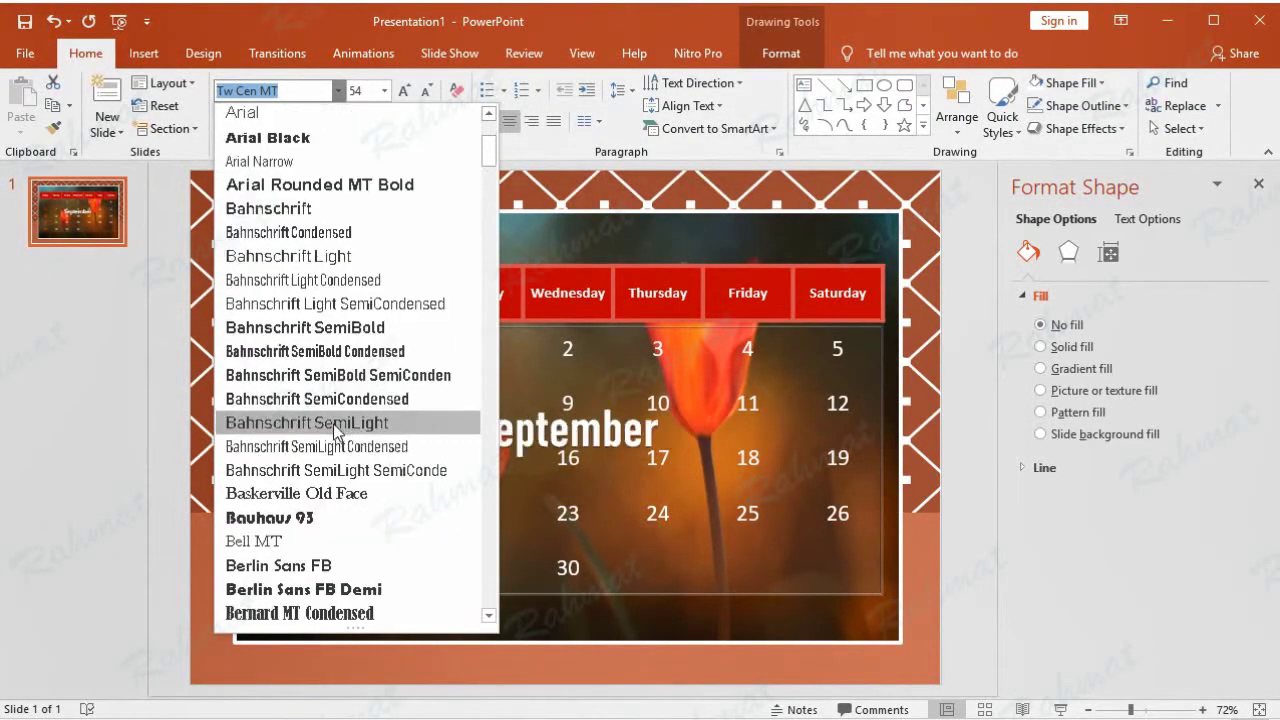
{"action": "scroll", "coordinate": [335, 430], "scroll_direction": "down", "scroll_amount": 2}
{"action": "scroll", "coordinate": [320, 450], "scroll_direction": "down", "scroll_amount": 4}
{"action": "scroll", "coordinate": [300, 475], "scroll_direction": "down", "scroll_amount": 4}
{"action": "scroll", "coordinate": [295, 485], "scroll_direction": "down", "scroll_amount": 2}
{"action": "scroll", "coordinate": [295, 485], "scroll_direction": "down", "scroll_amount": 3}
{"action": "scroll", "coordinate": [295, 485], "scroll_direction": "down", "scroll_amount": 1}
{"action": "scroll", "coordinate": [296, 485], "scroll_direction": "down", "scroll_amount": 2}
{"action": "scroll", "coordinate": [296, 485], "scroll_direction": "down", "scroll_amount": 2}
{"action": "scroll", "coordinate": [296, 485], "scroll_direction": "down", "scroll_amount": 3}
{"action": "scroll", "coordinate": [296, 485], "scroll_direction": "down", "scroll_amount": 2}
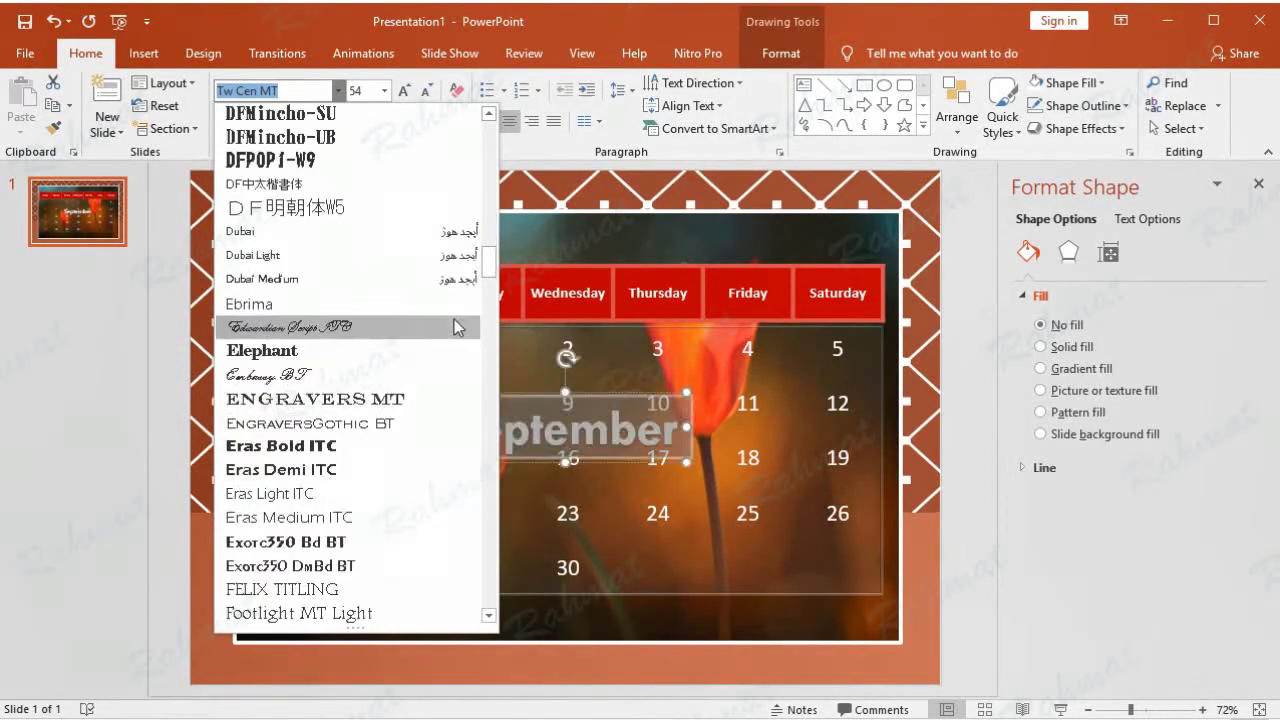
{"action": "scroll", "coordinate": [486, 280], "scroll_direction": "down", "scroll_amount": 2}
{"action": "scroll", "coordinate": [491, 271], "scroll_direction": "down", "scroll_amount": 1}
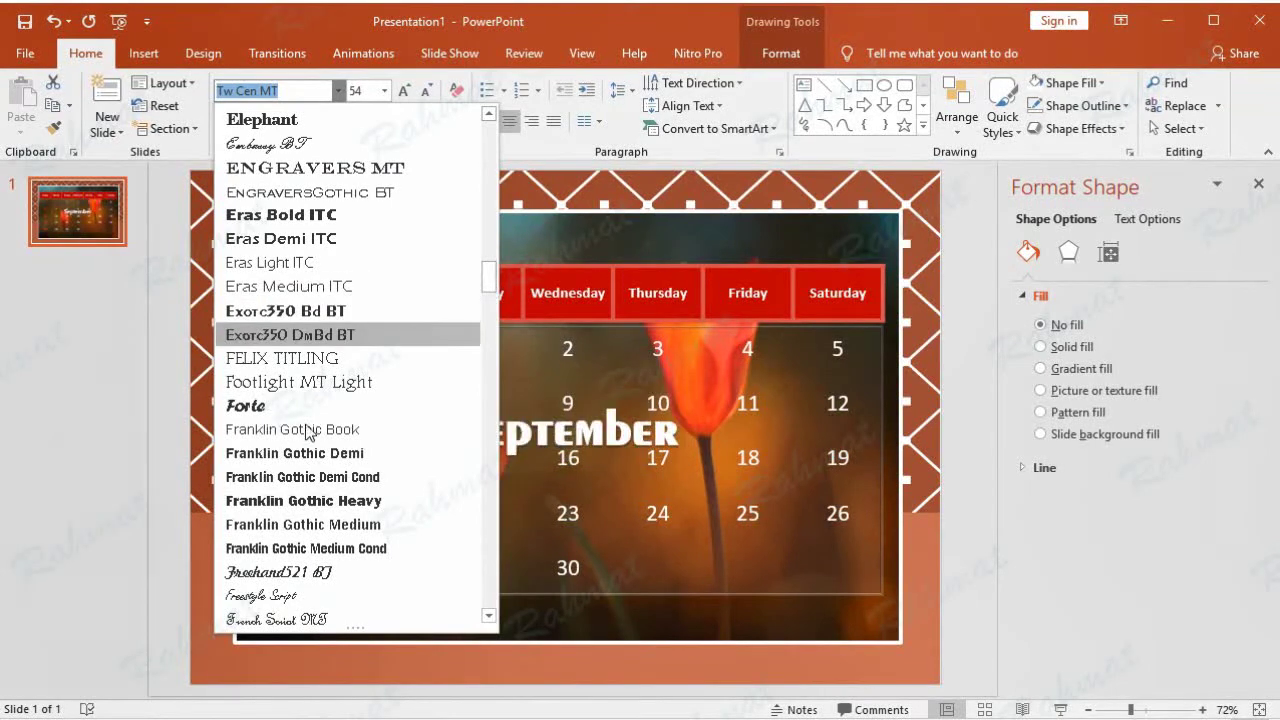
{"action": "scroll", "coordinate": [295, 565], "scroll_direction": "down", "scroll_amount": 1}
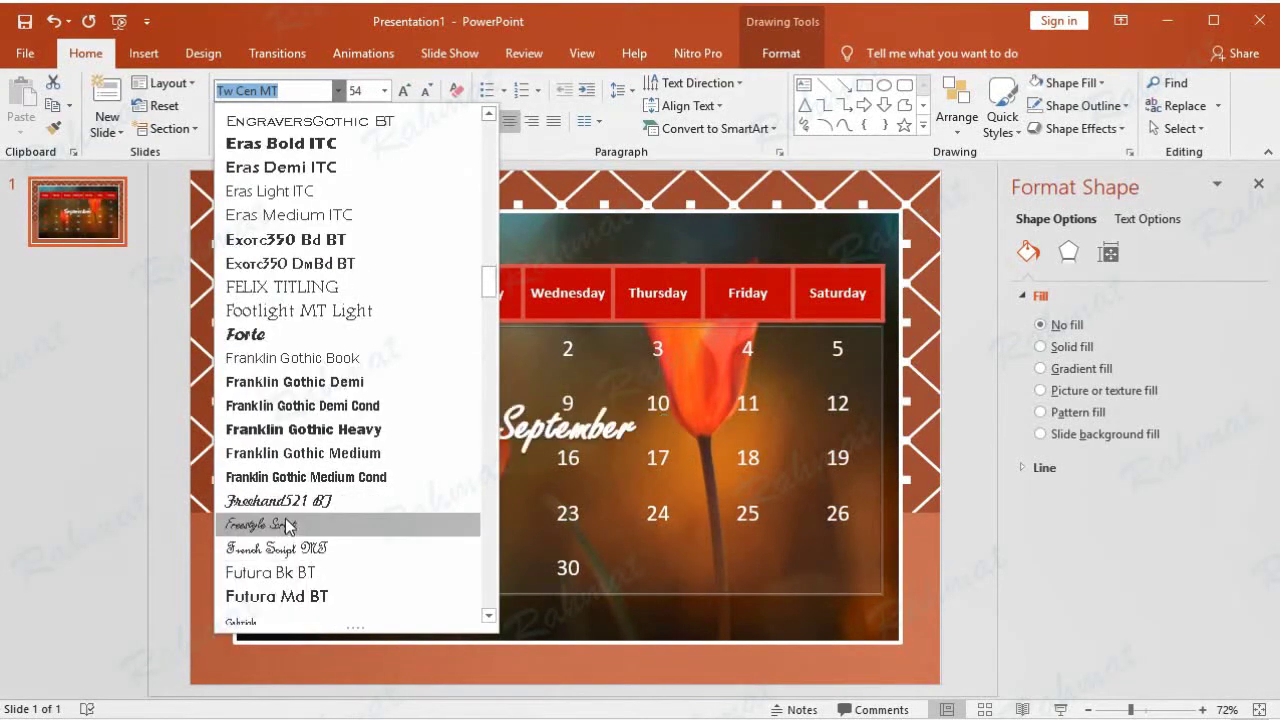
{"action": "left_click", "coordinate": [287, 528]}
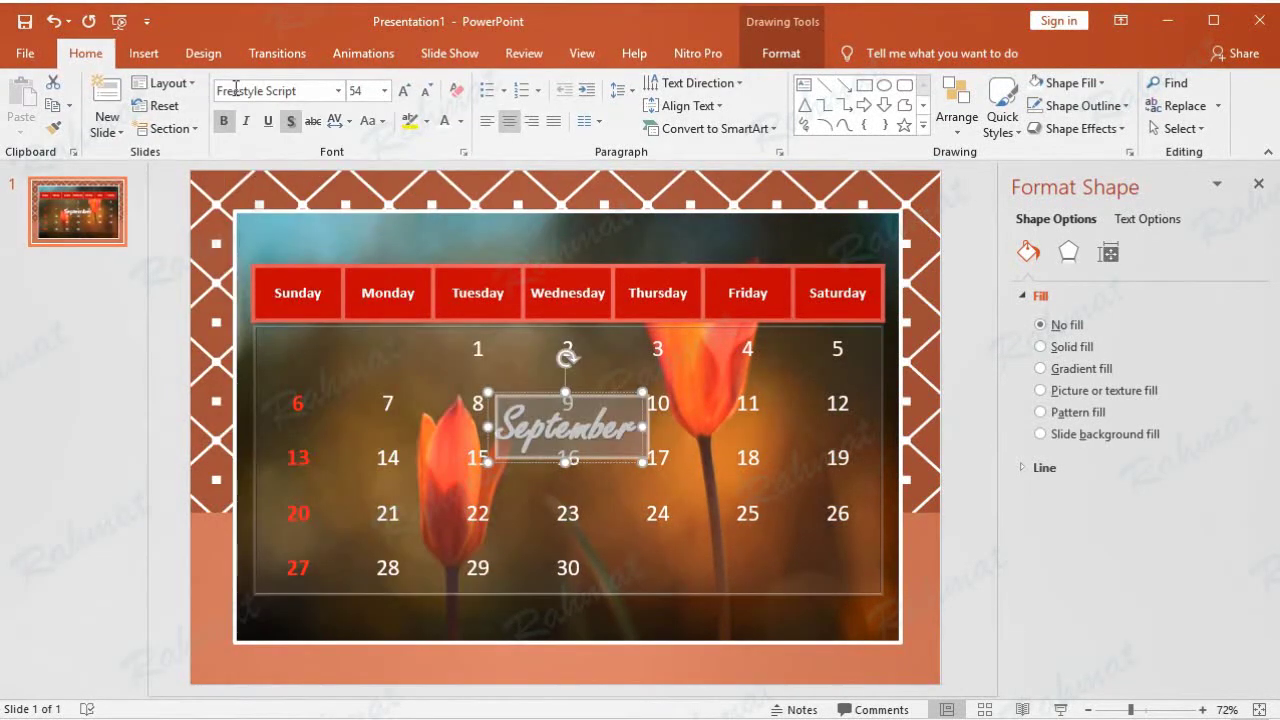
{"action": "left_click", "coordinate": [371, 93]}
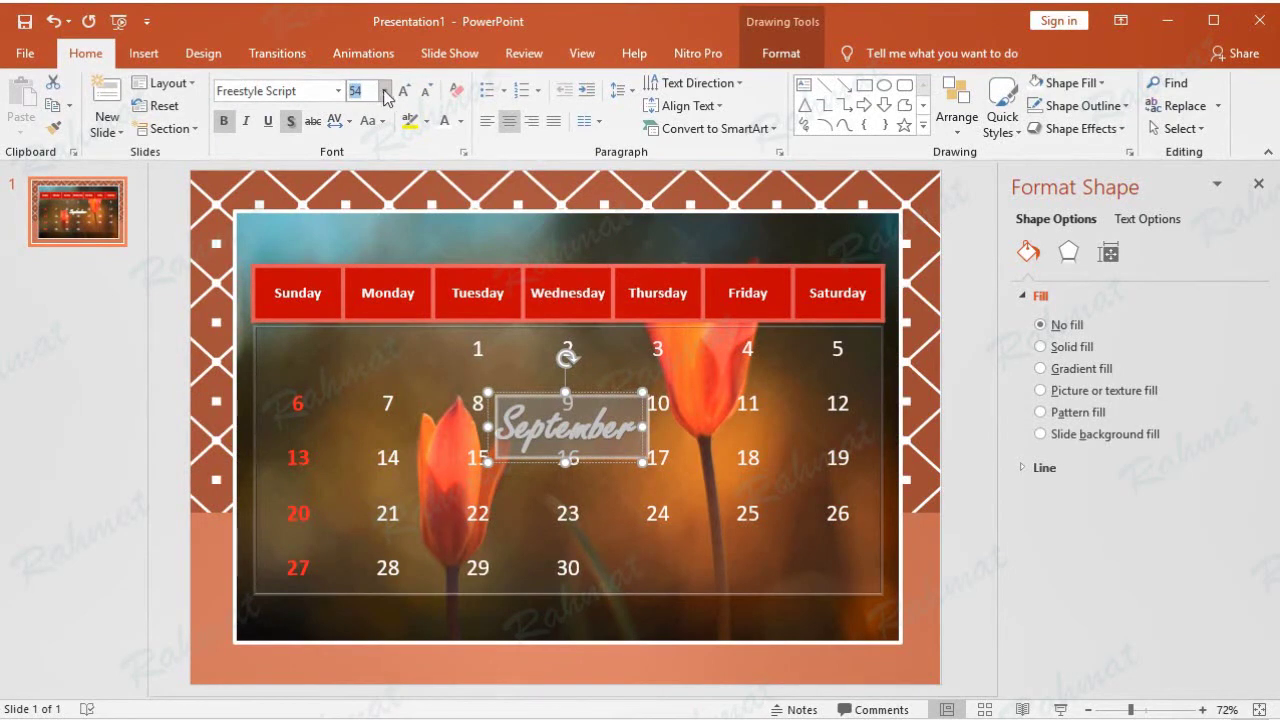
{"action": "left_click", "coordinate": [386, 93]}
{"action": "left_click", "coordinate": [358, 519]}
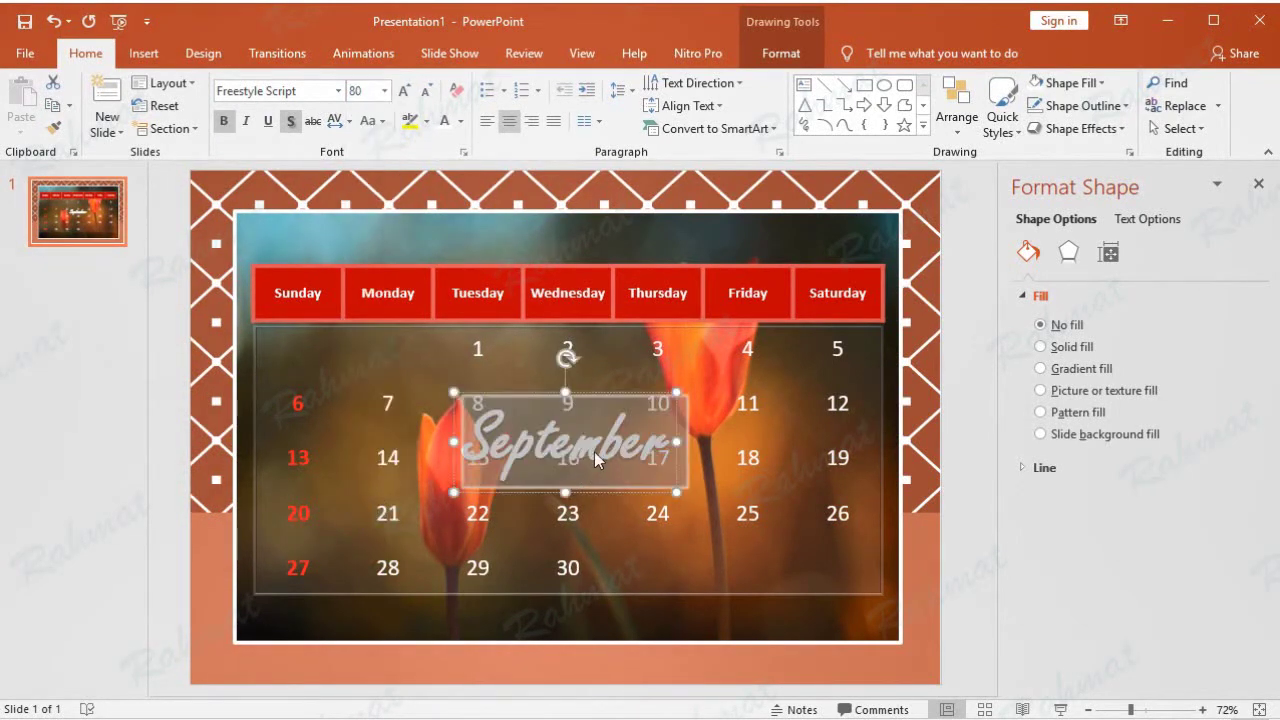
- Position September top-left above the weekday headers, then bring up the Shapes gallery
{"action": "mouse_move", "coordinate": [611, 398]}
{"action": "left_mouse_down"}
{"action": "mouse_move", "coordinate": [408, 208]}
{"action": "mouse_move", "coordinate": [419, 201]}
{"action": "left_mouse_up"}
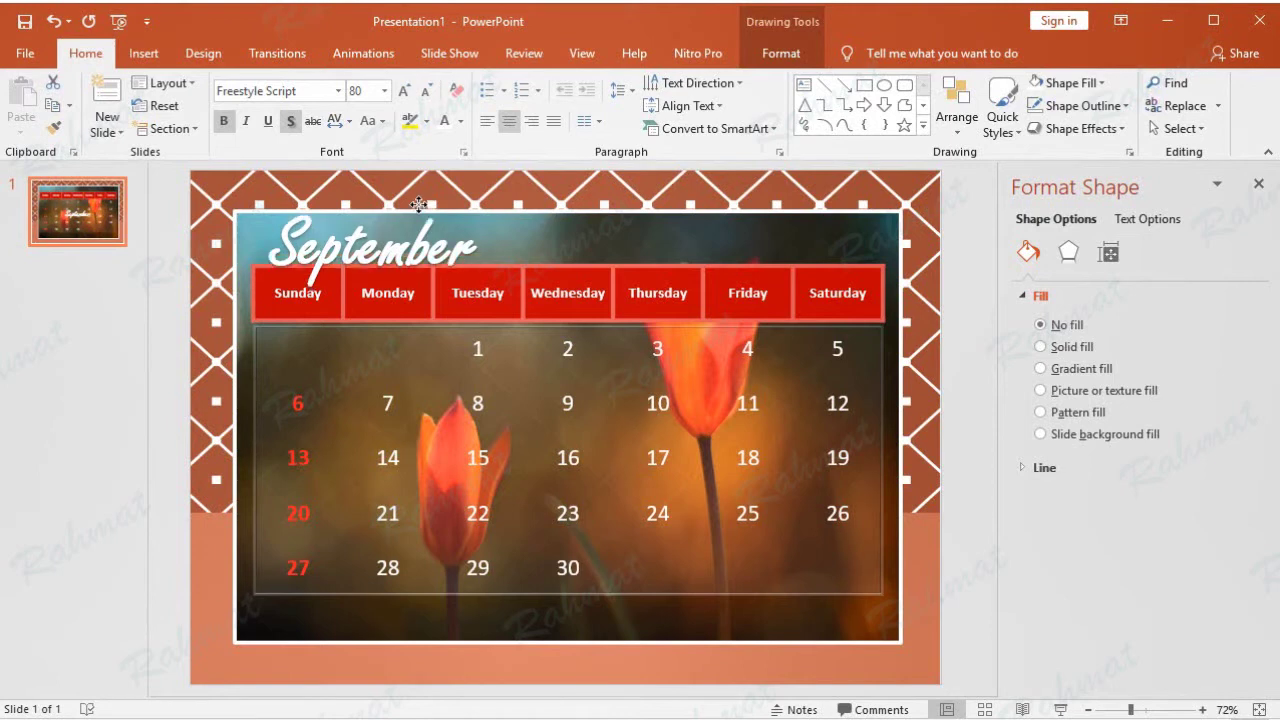
{"action": "left_click_drag", "start_coordinate": [419, 201], "coordinate": [420, 211]}
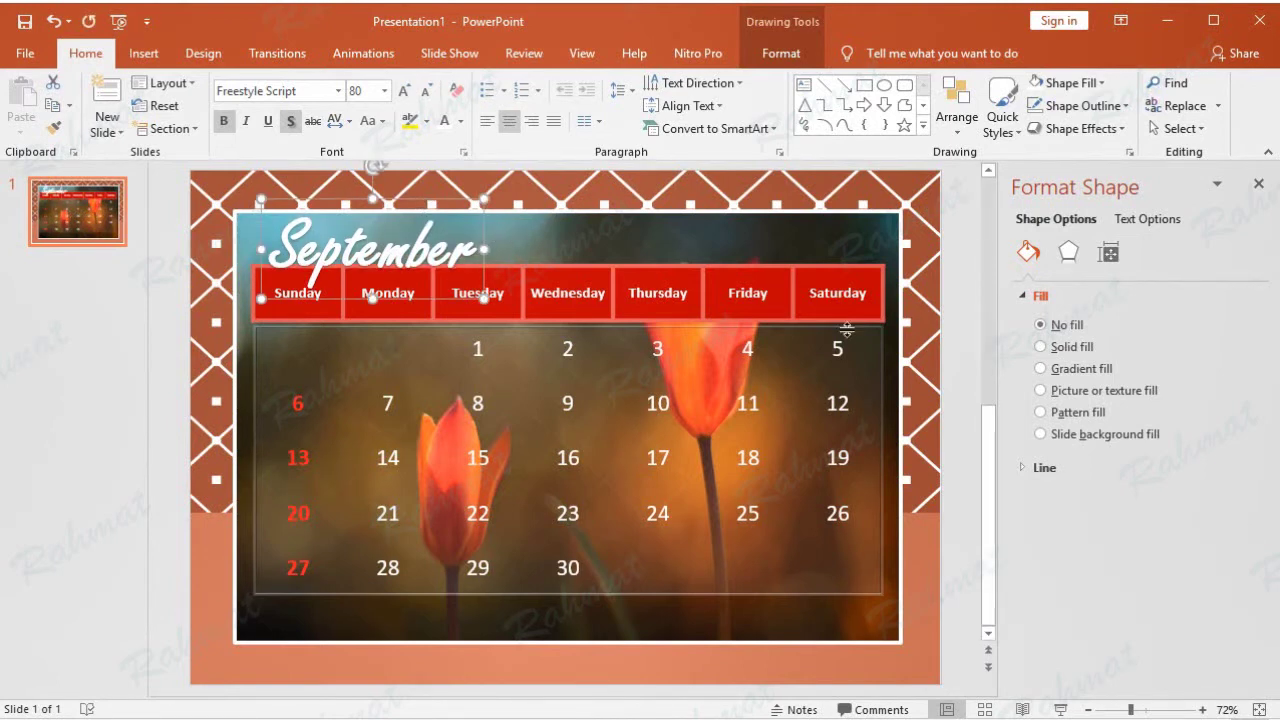
{"action": "left_click", "coordinate": [958, 261]}
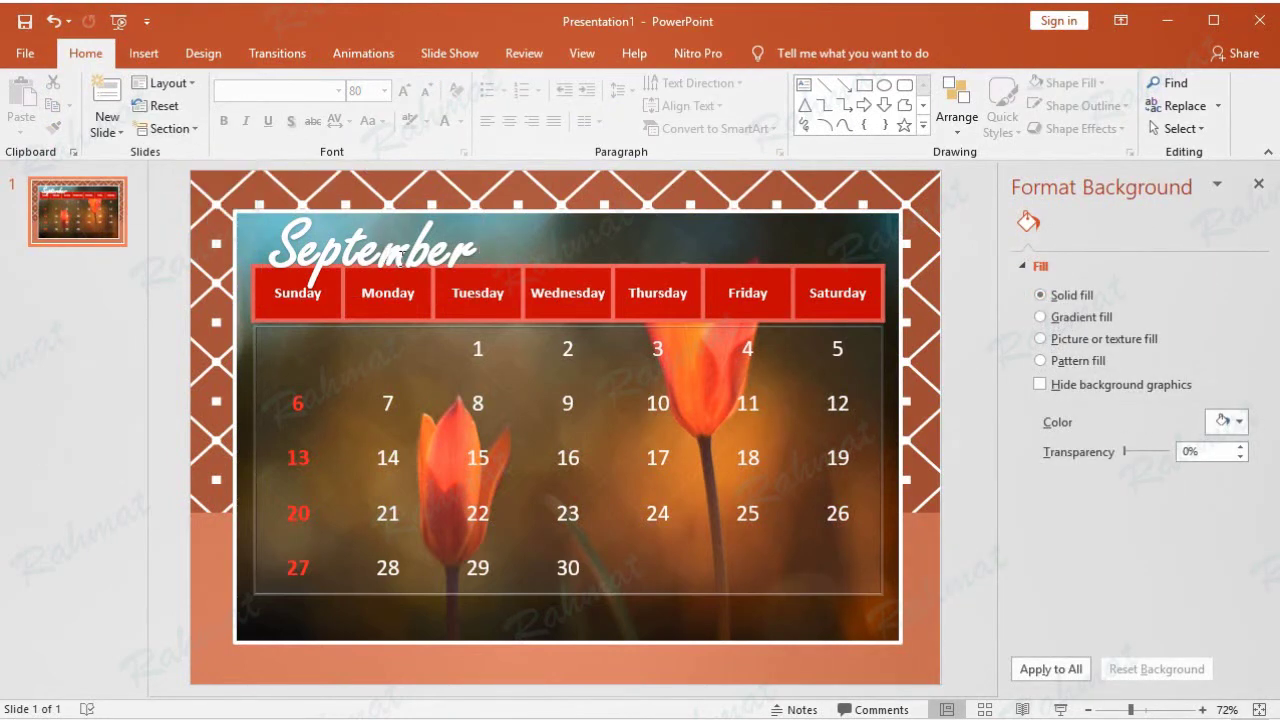
{"action": "left_click", "coordinate": [411, 209]}
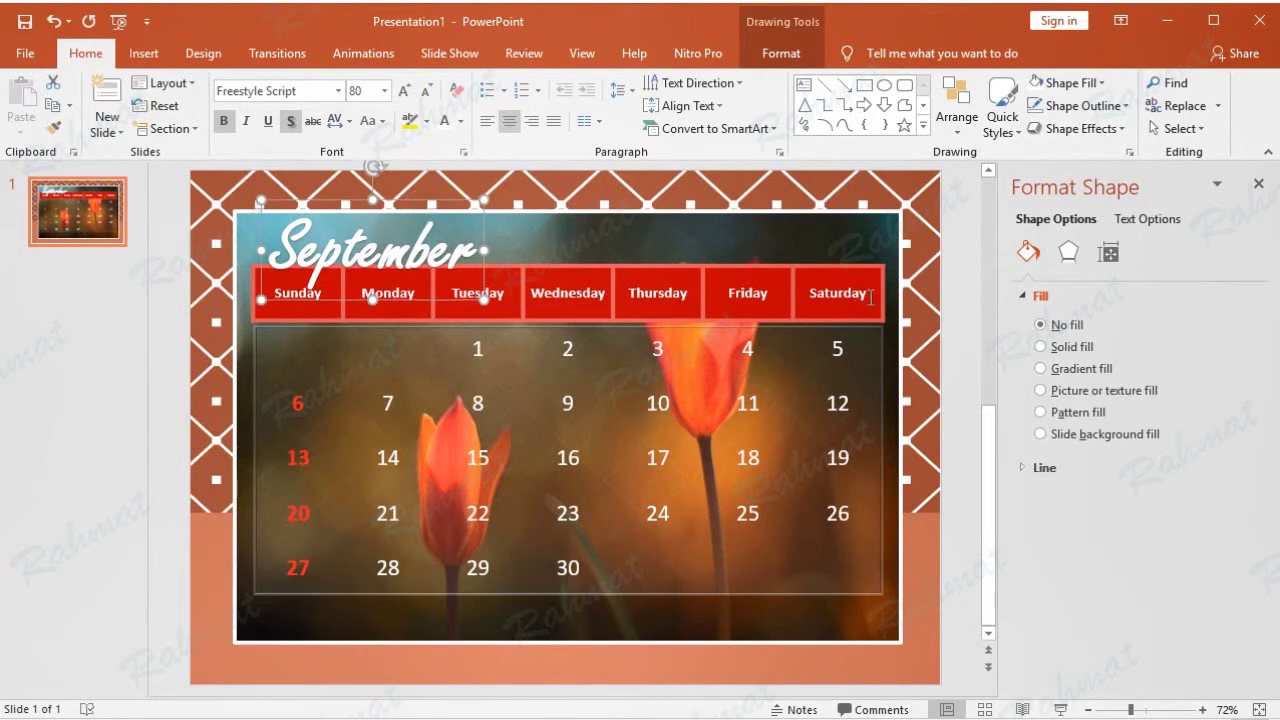
{"action": "left_click", "coordinate": [968, 264]}
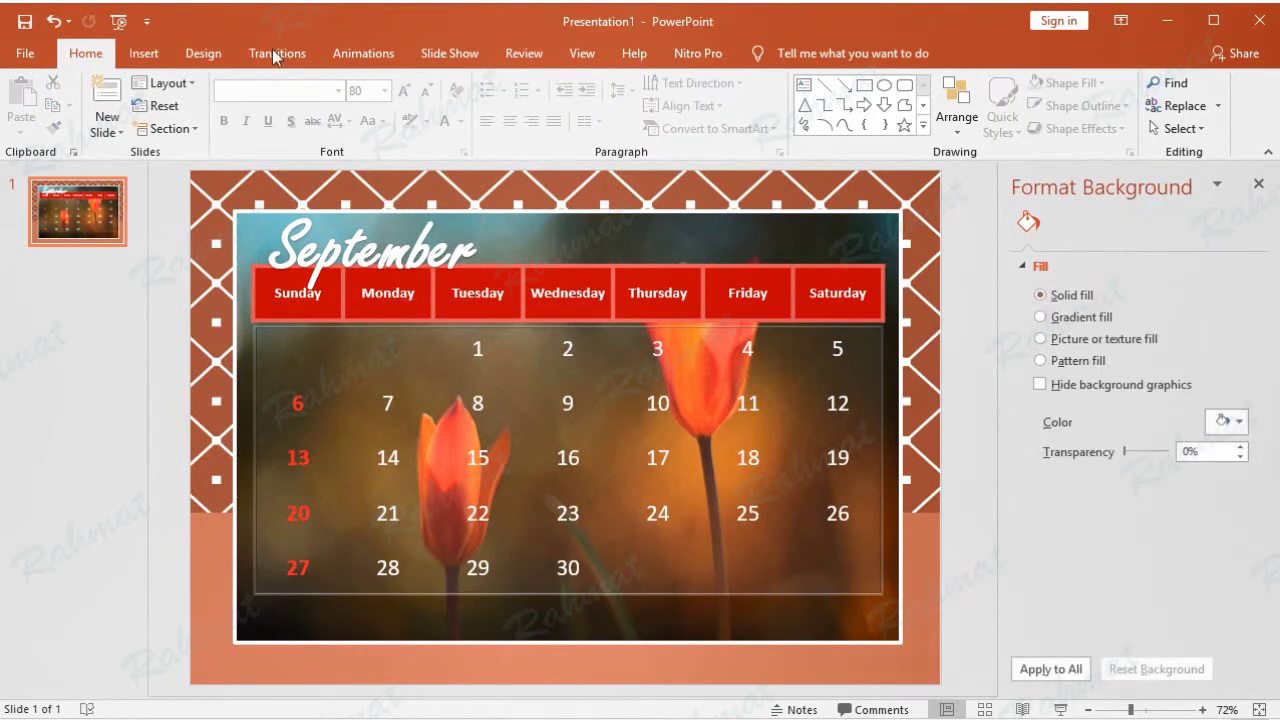
{"action": "left_click", "coordinate": [158, 56]}
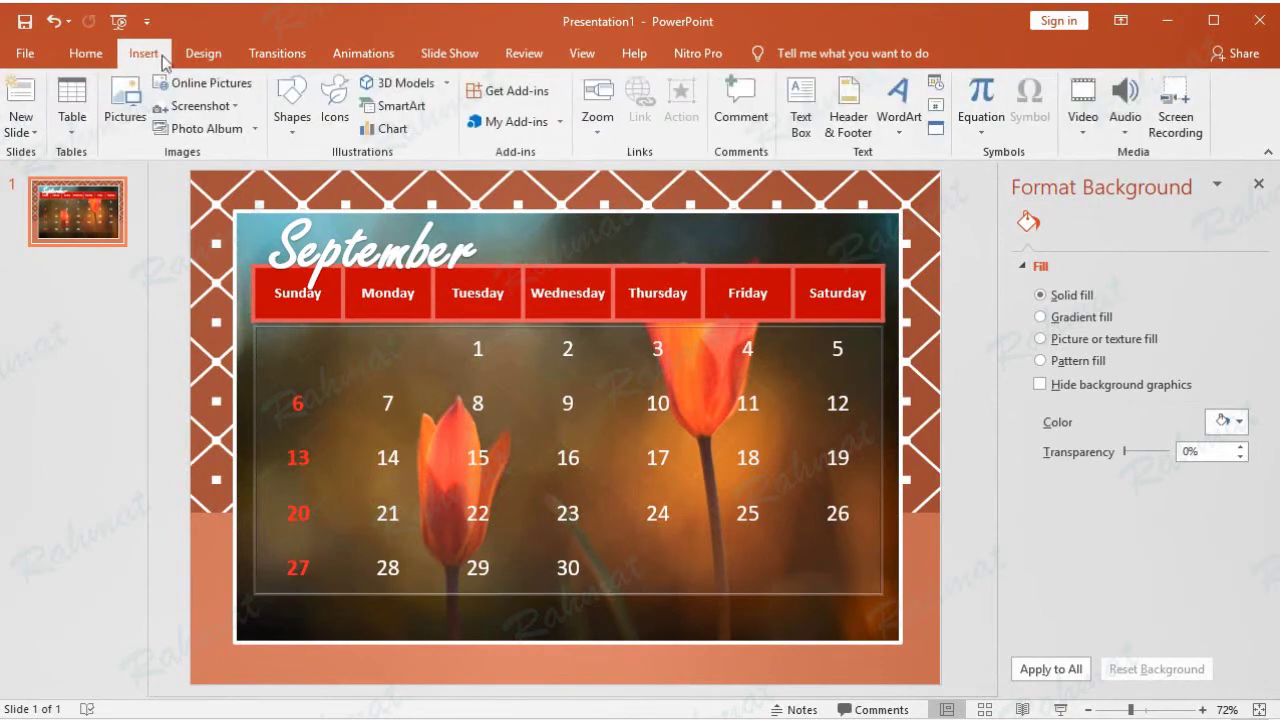
{"action": "left_click", "coordinate": [295, 135]}
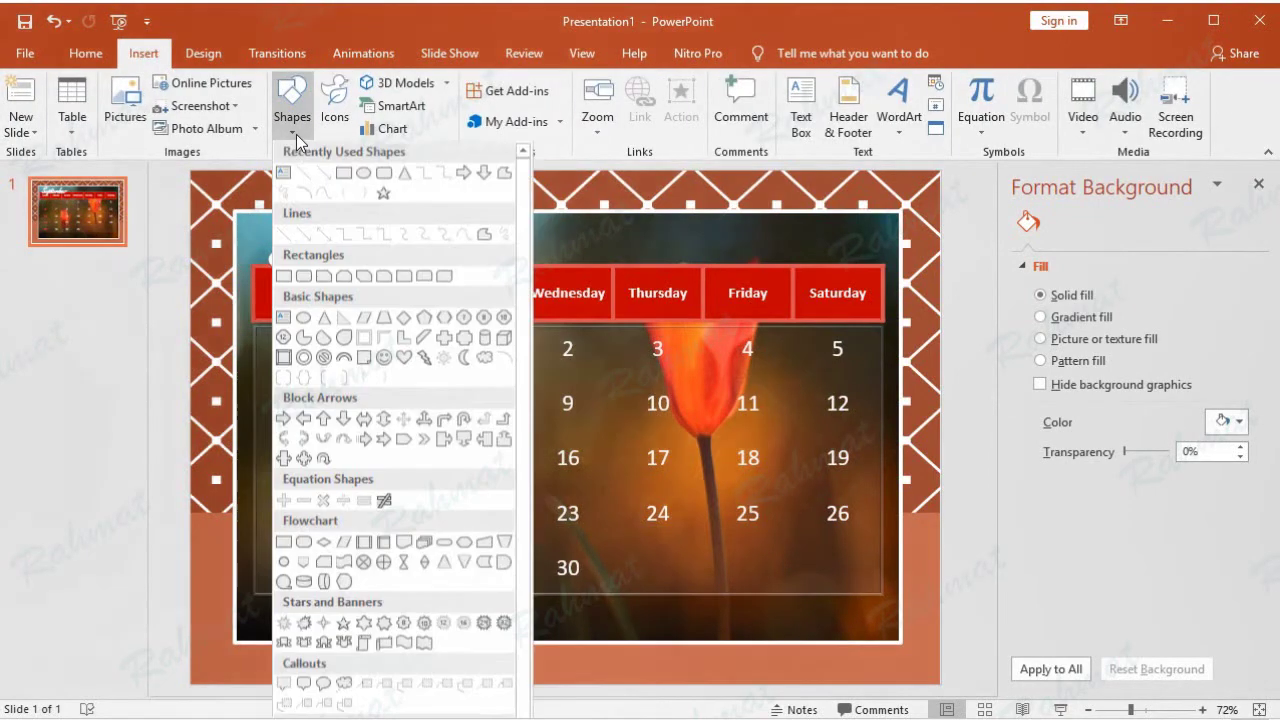
- Draw a straight line to the right of September and colour it dark red
{"action": "left_click", "coordinate": [284, 233]}
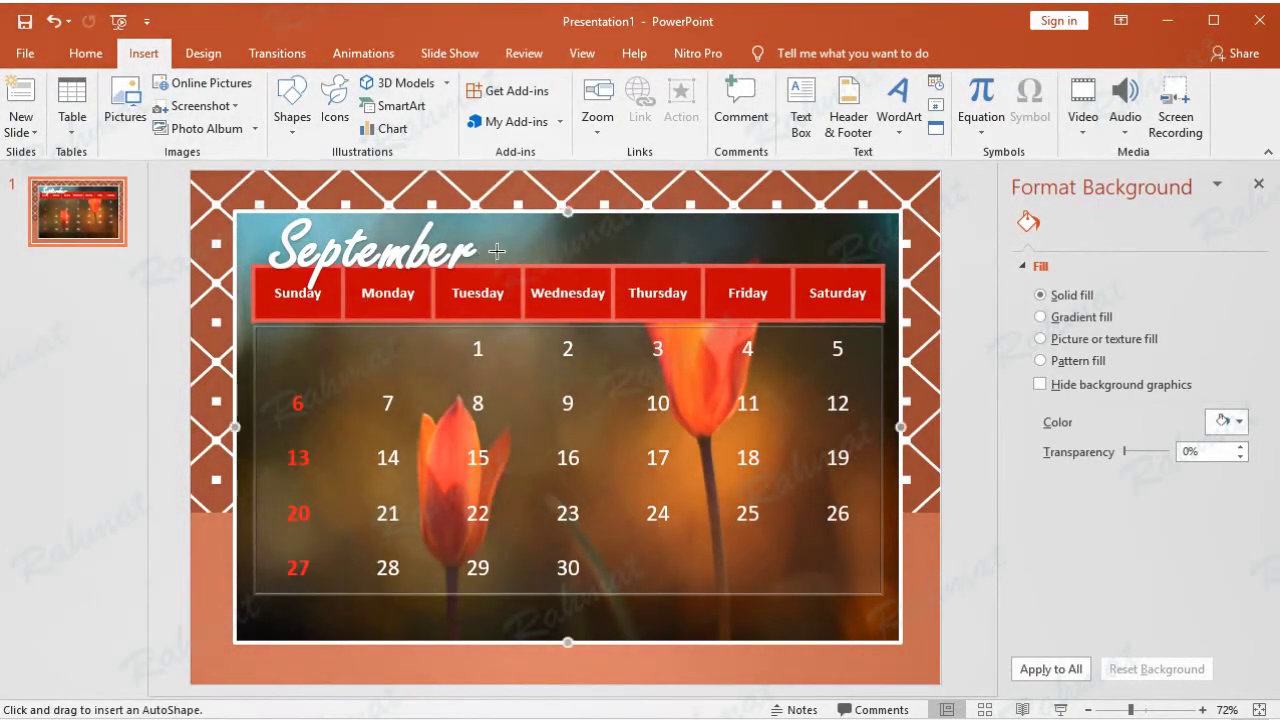
{"action": "left_click_drag", "start_coordinate": [499, 251], "coordinate": [811, 262]}
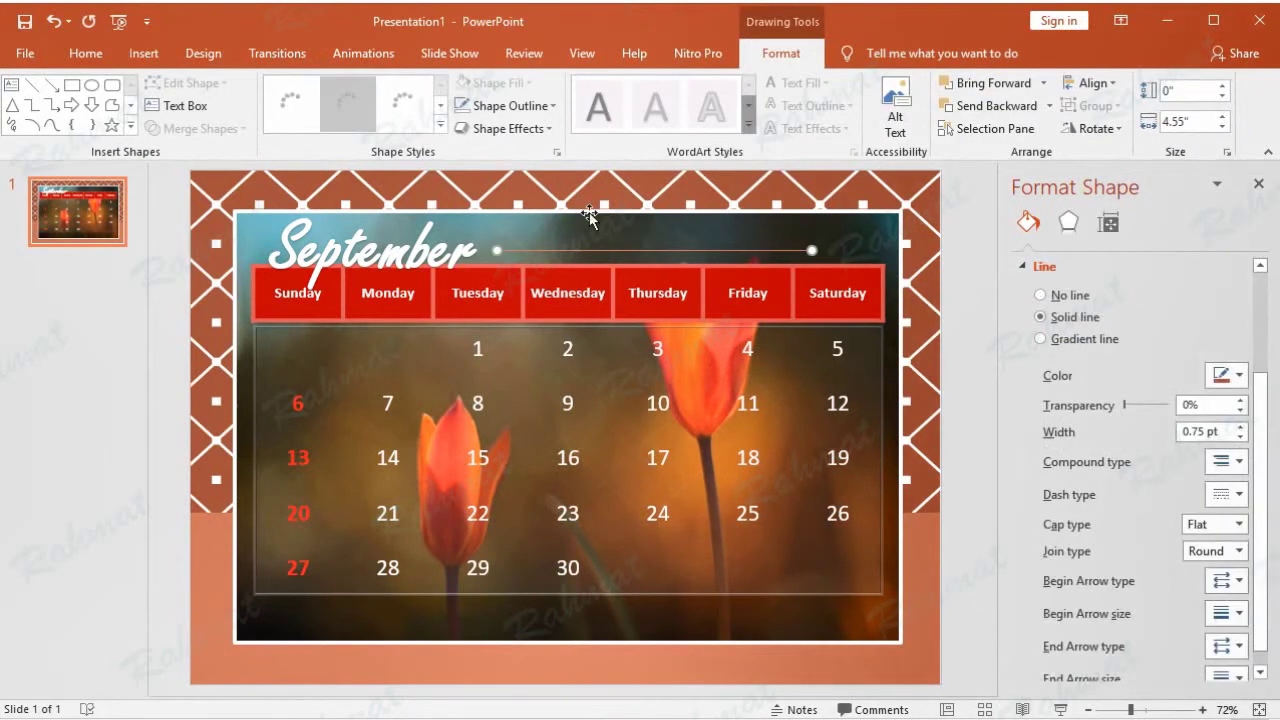
{"action": "left_click", "coordinate": [542, 112]}
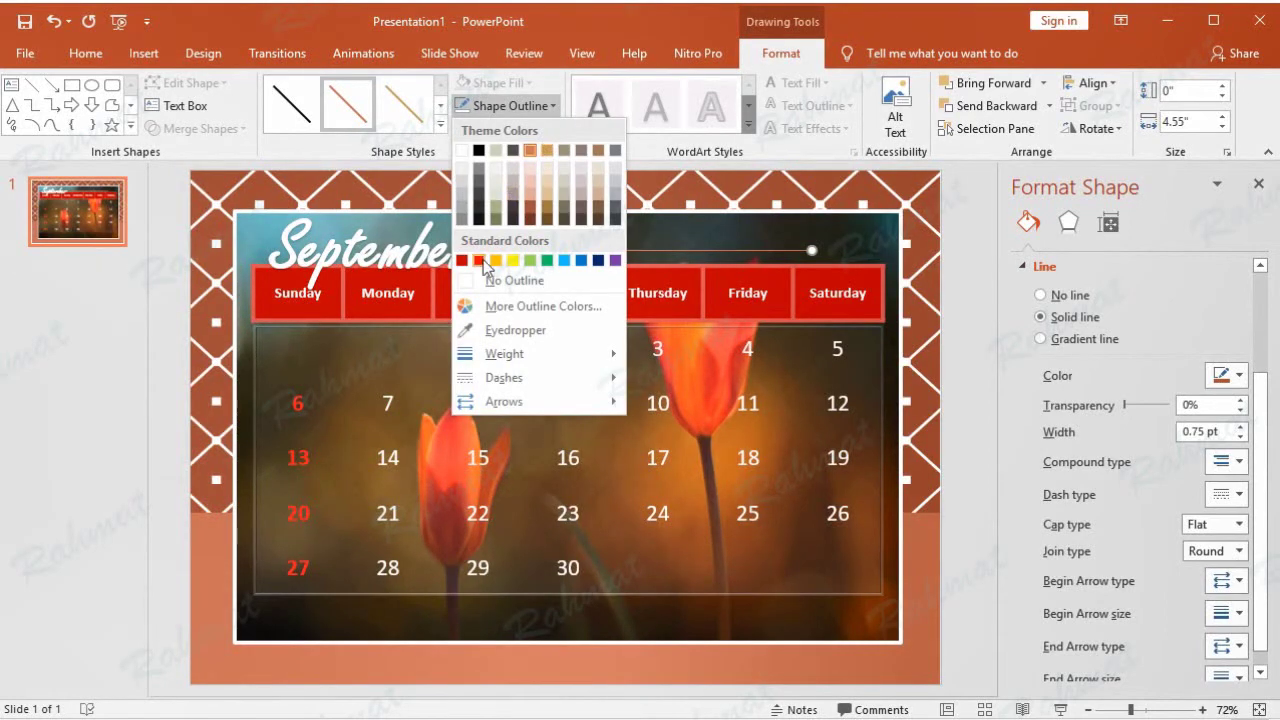
{"action": "left_click", "coordinate": [541, 307]}
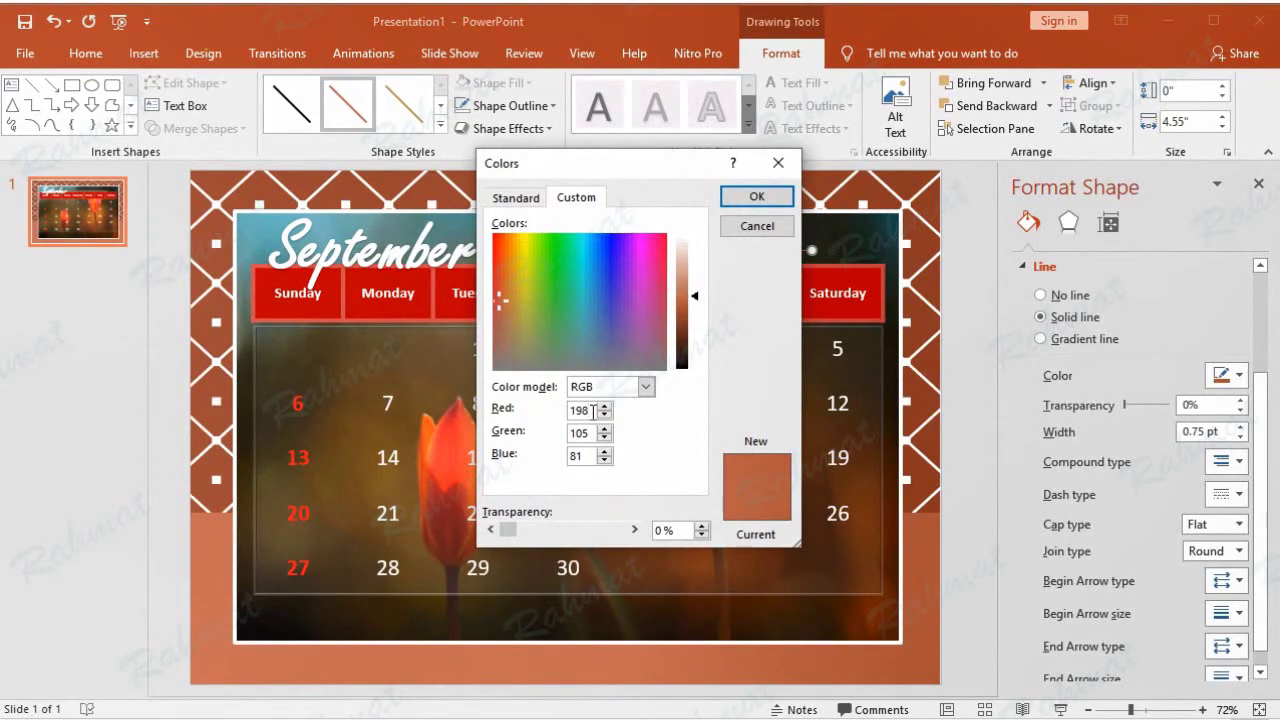
{"action": "left_click_drag", "start_coordinate": [591, 410], "coordinate": [560, 413]}
{"action": "left_click", "coordinate": [722, 226]}
{"action": "left_click", "coordinate": [512, 112]}
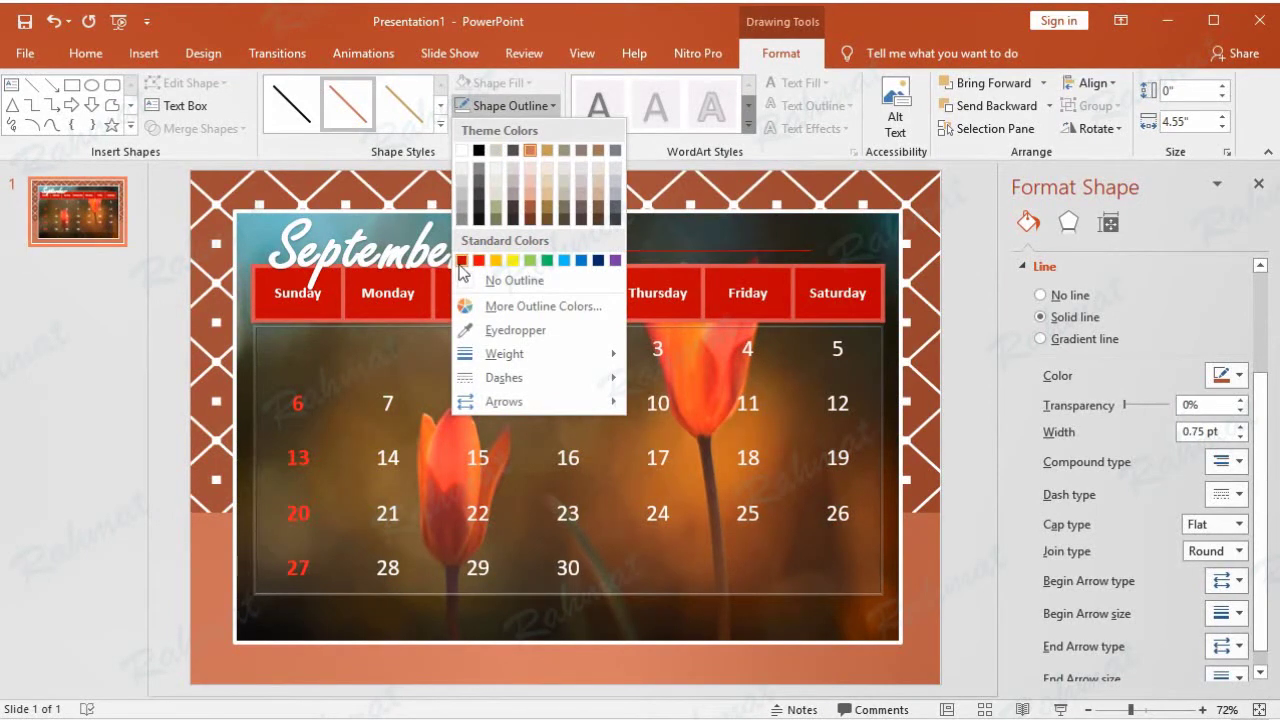
{"action": "left_click", "coordinate": [463, 261]}
- Make the line a double compound line about 13.25 pt wide
{"action": "left_click", "coordinate": [505, 128]}
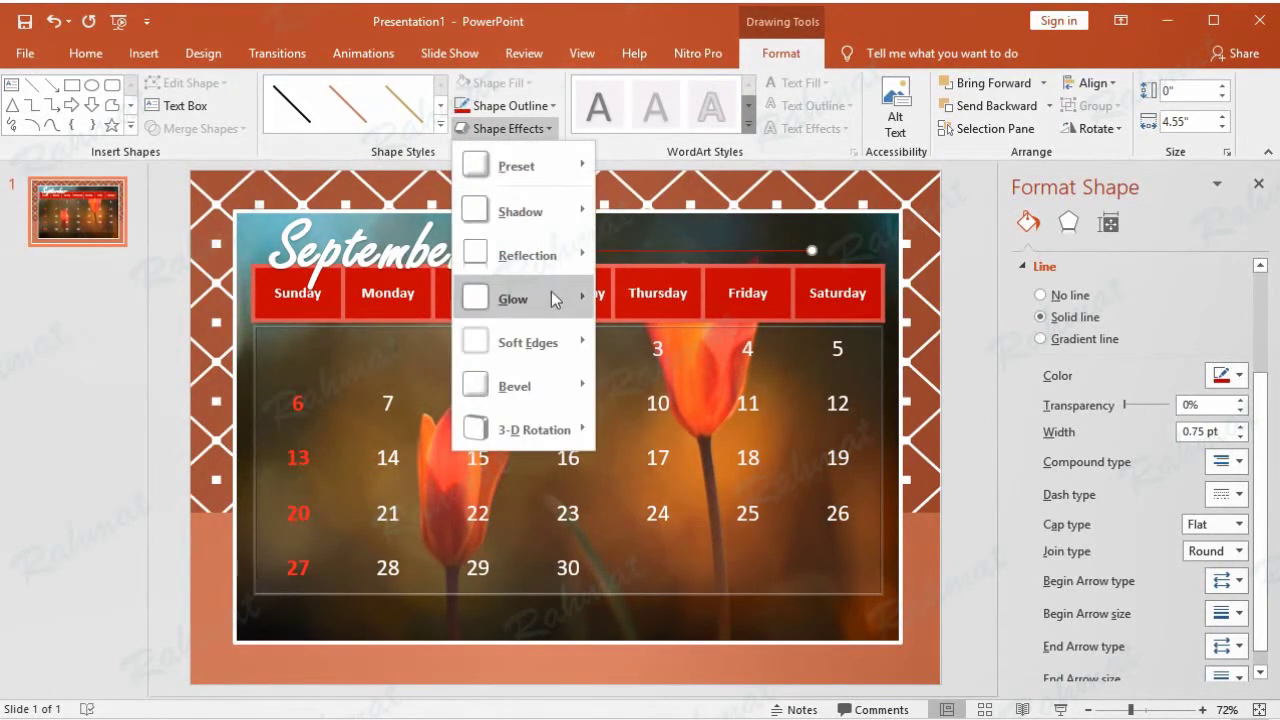
{"action": "left_click", "coordinate": [533, 106]}
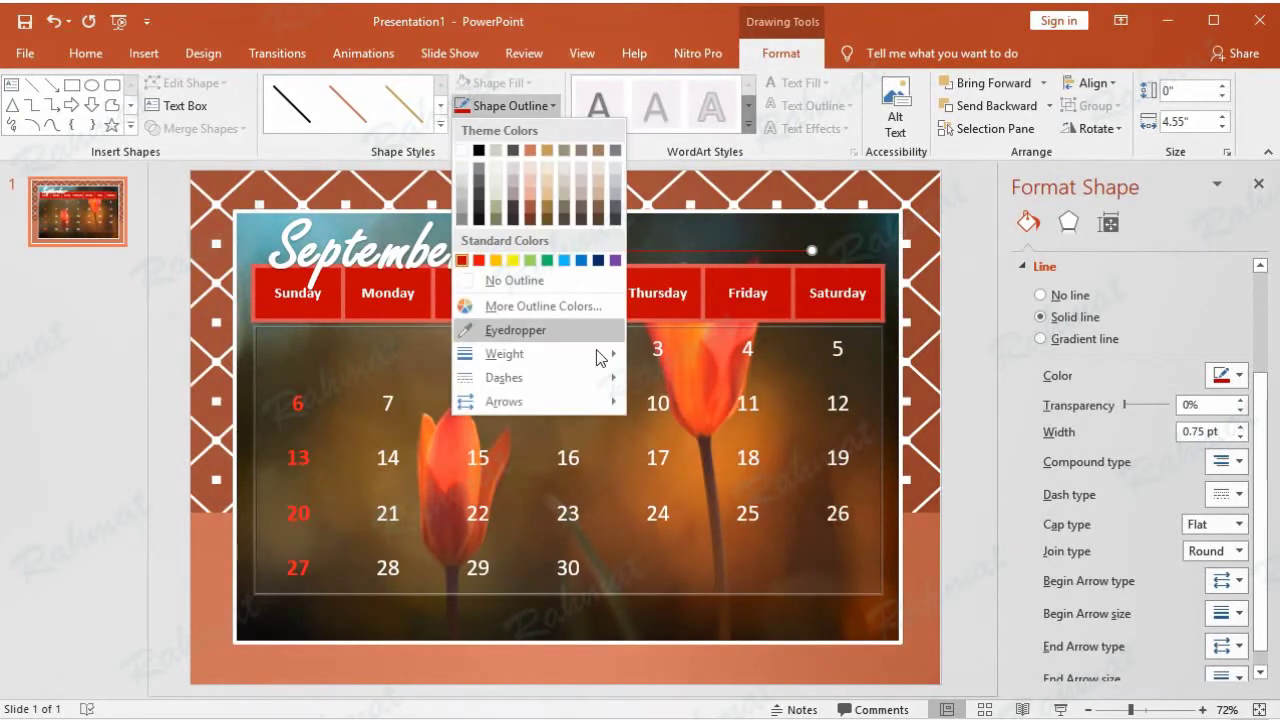
{"action": "mouse_move", "coordinate": [602, 358]}
{"action": "left_click", "coordinate": [728, 556]}
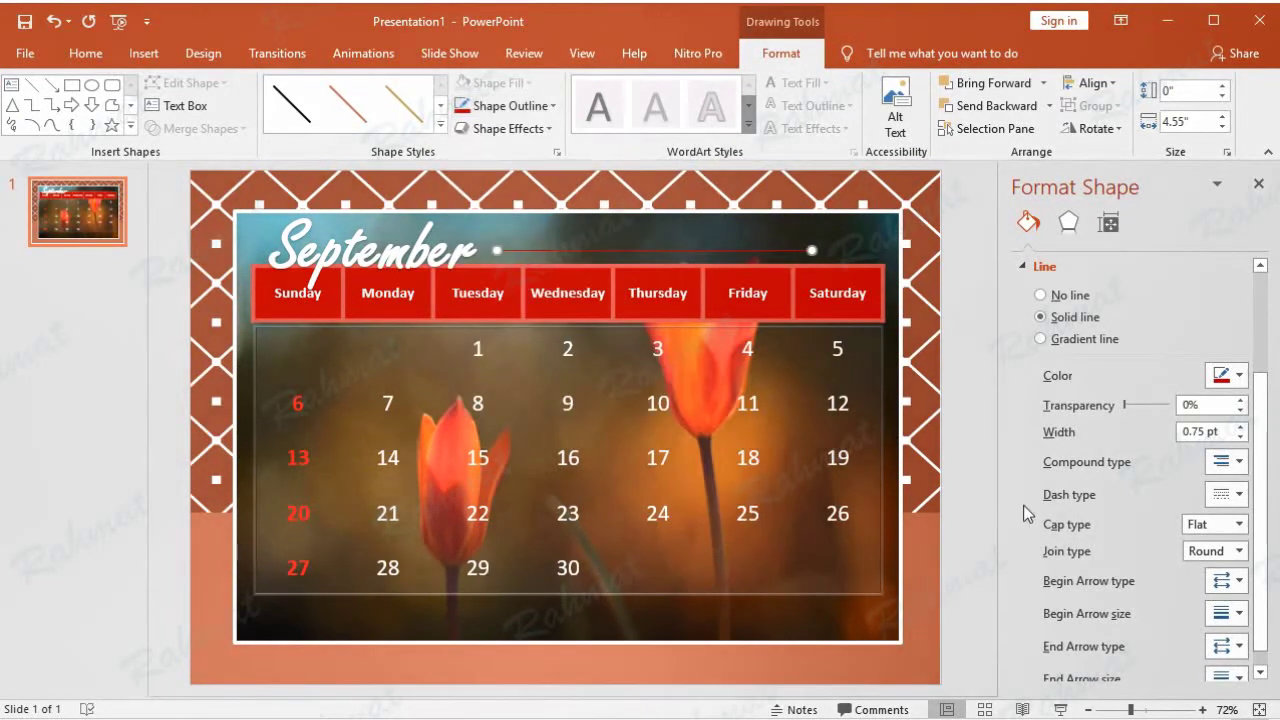
{"action": "left_click", "coordinate": [1233, 462]}
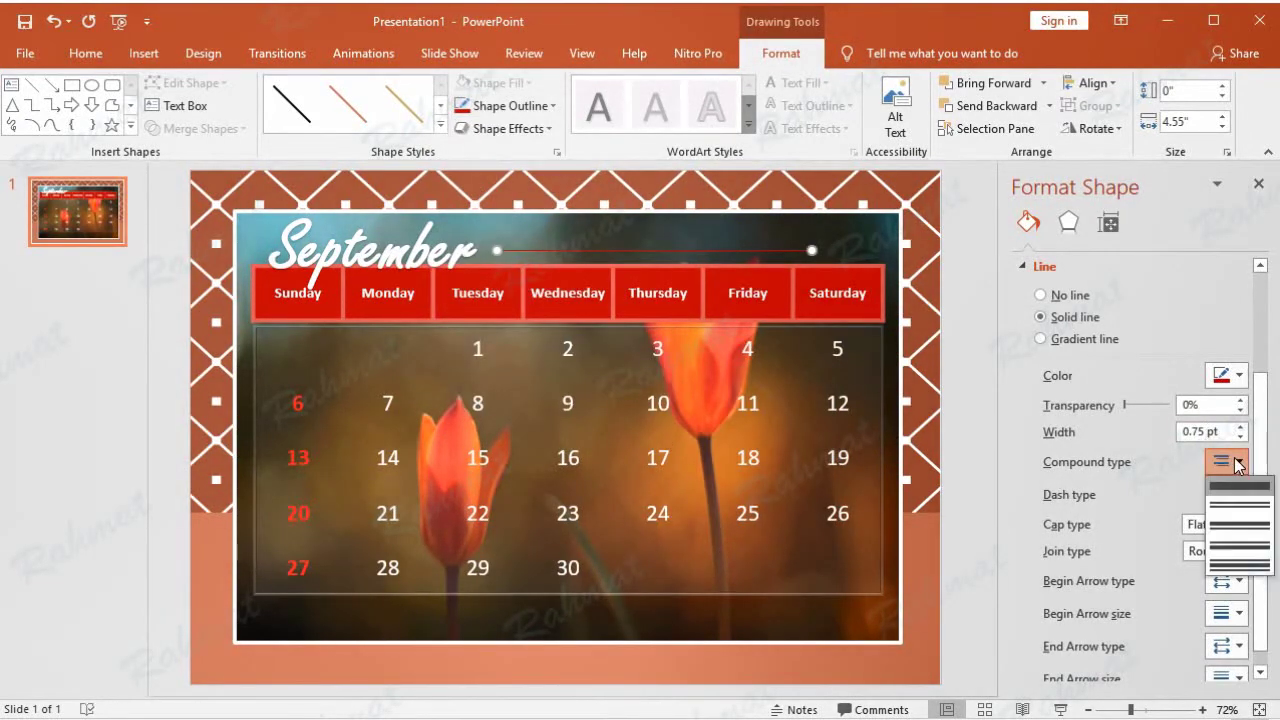
{"action": "left_click", "coordinate": [1256, 549]}
{"action": "left_click_drag", "start_coordinate": [1205, 431], "coordinate": [1148, 436]}
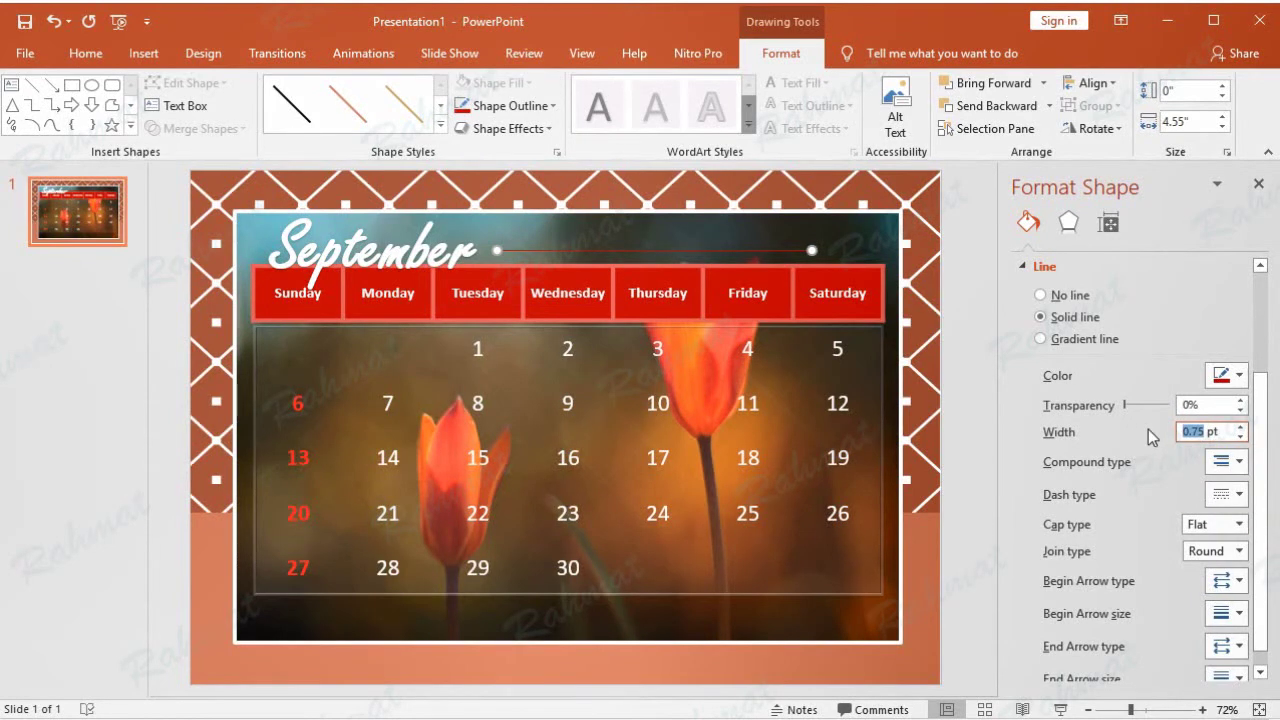
{"action": "type", "text": "13"}
{"action": "type", "text": ".2"}
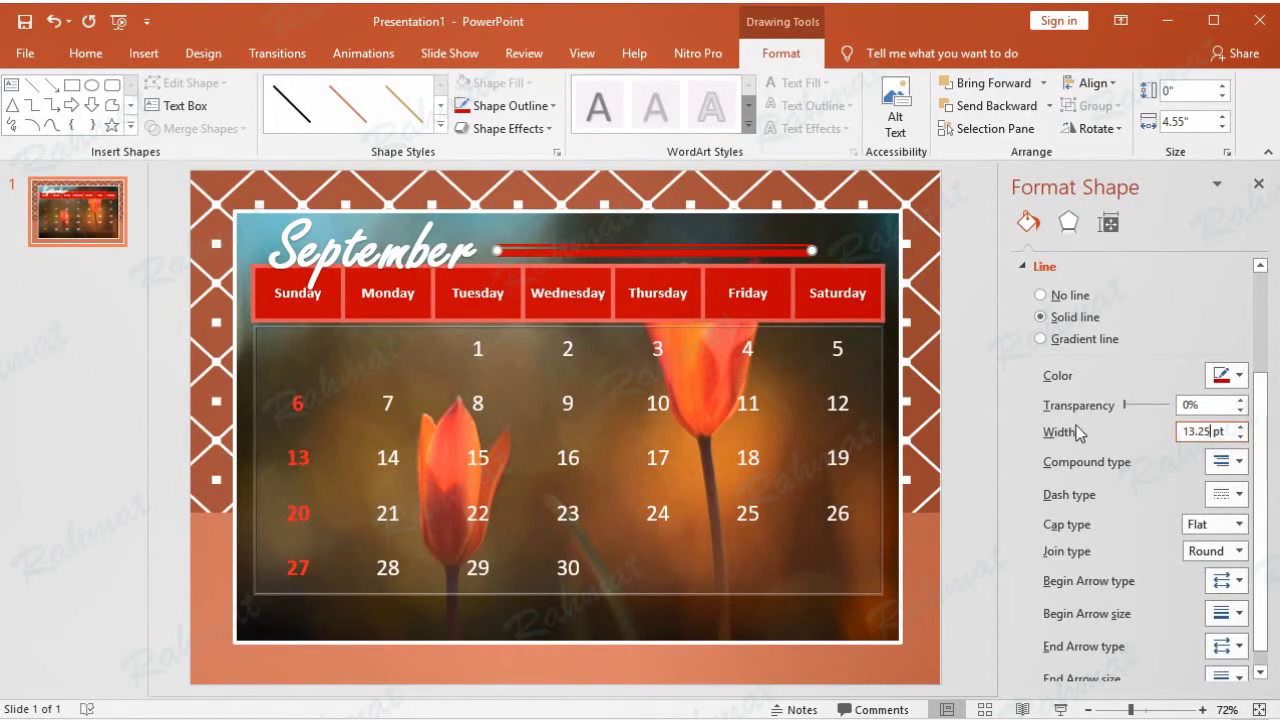
{"action": "left_click", "coordinate": [530, 105]}
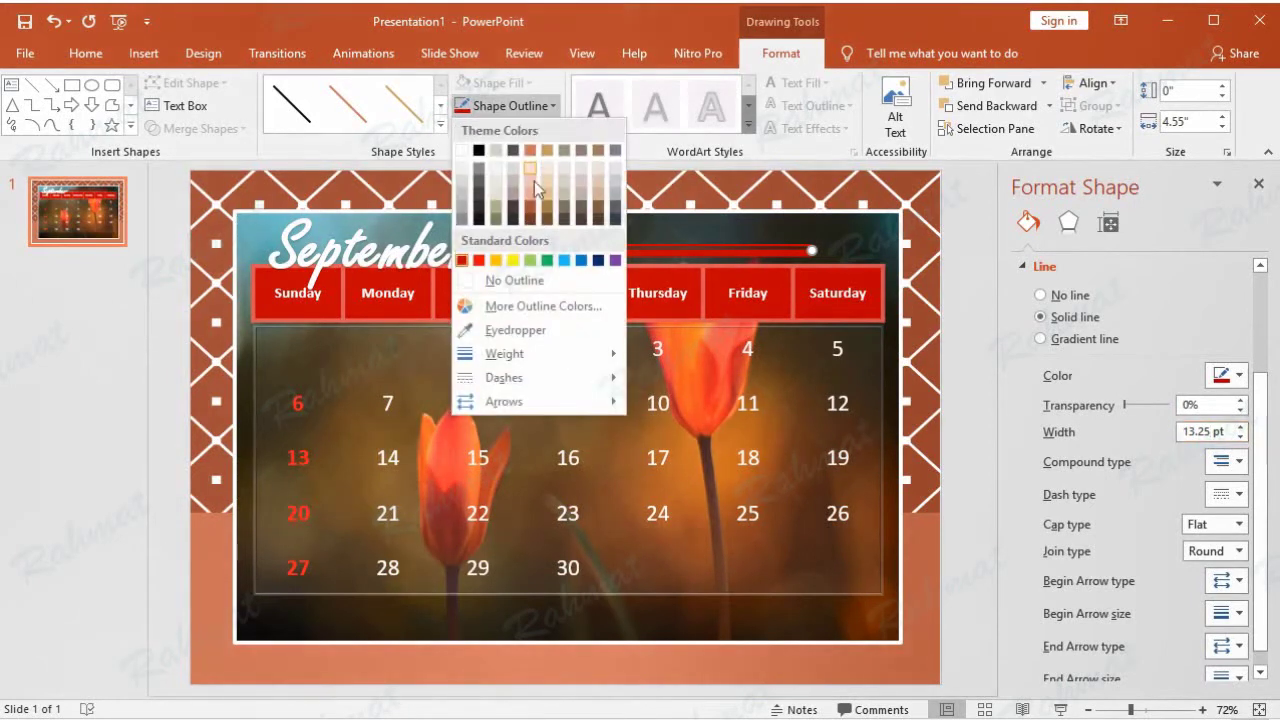
- Recolour the line to a custom red of RGB 197, 24, 25
{"action": "left_click", "coordinate": [550, 303]}
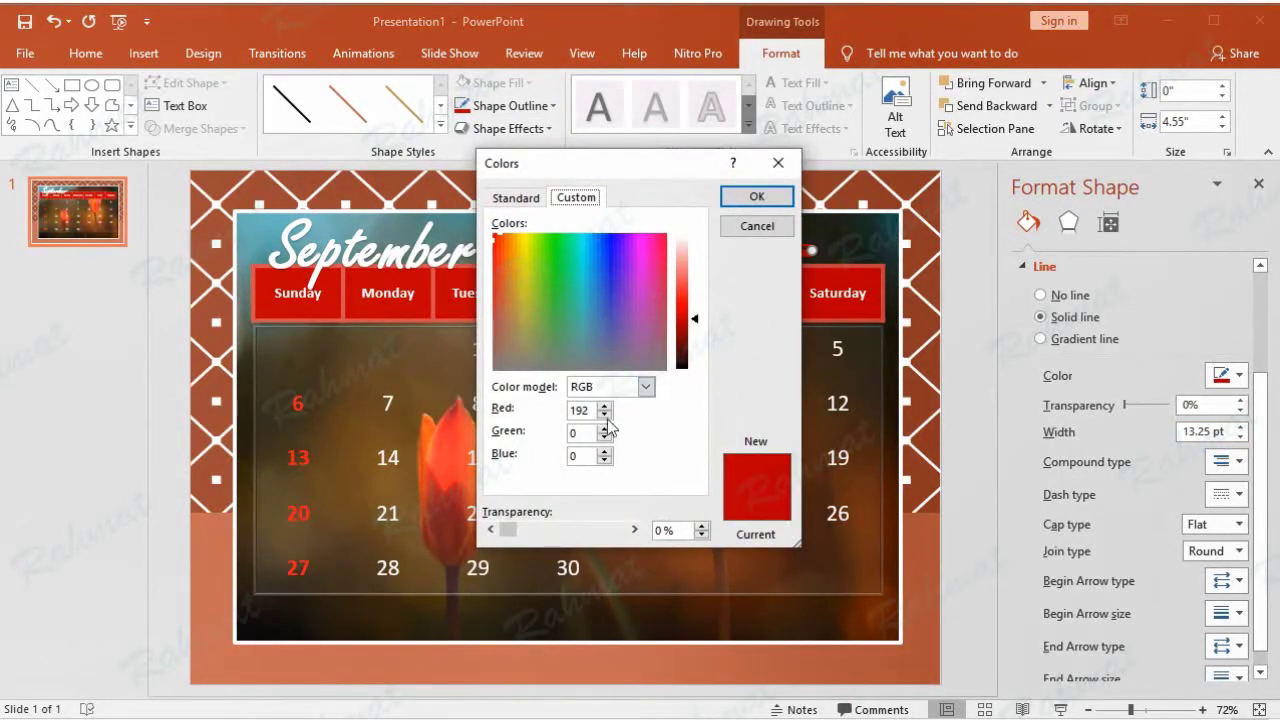
{"action": "double_click", "coordinate": [582, 410]}
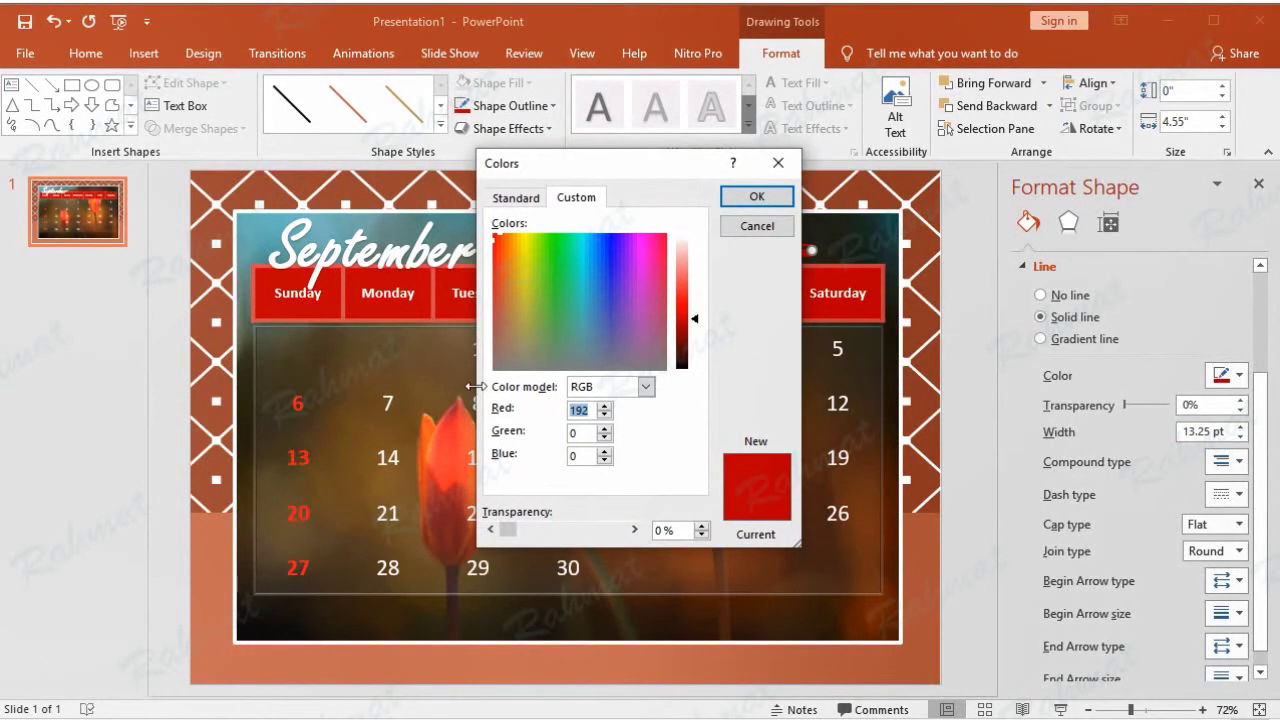
{"action": "type", "text": "197"}
{"action": "type", "text": "24"}
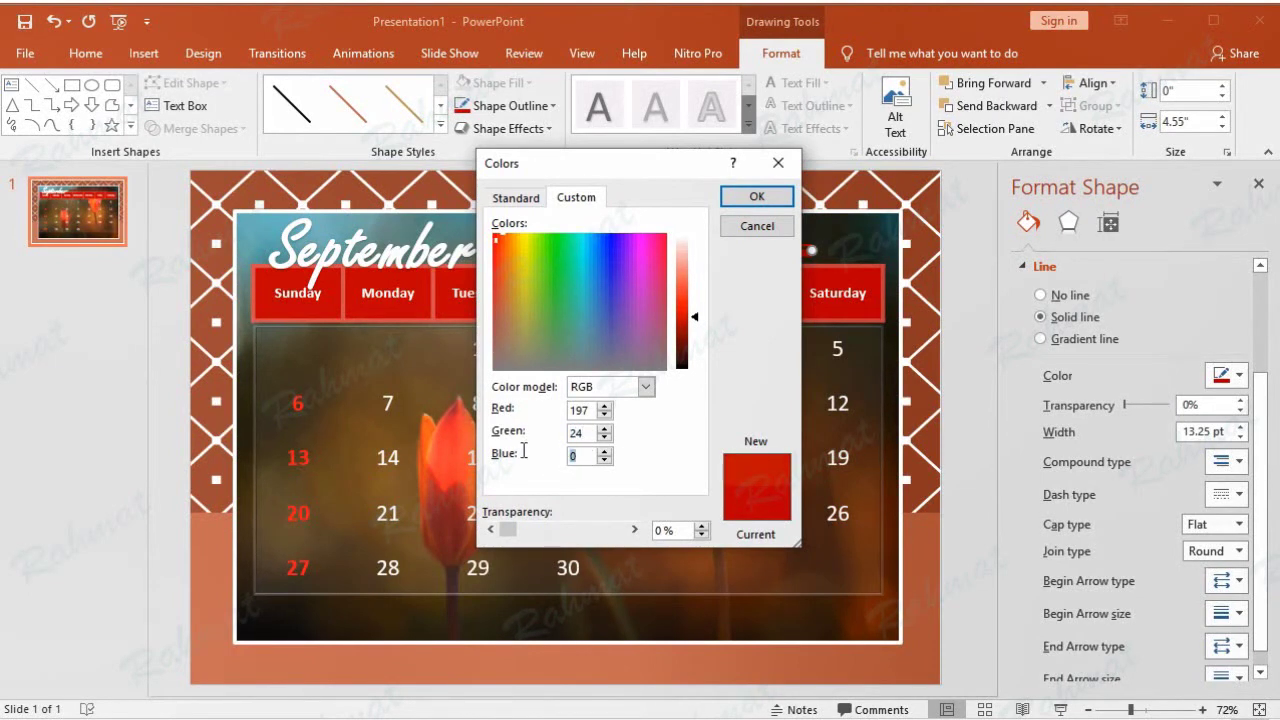
{"action": "type", "text": "5"}
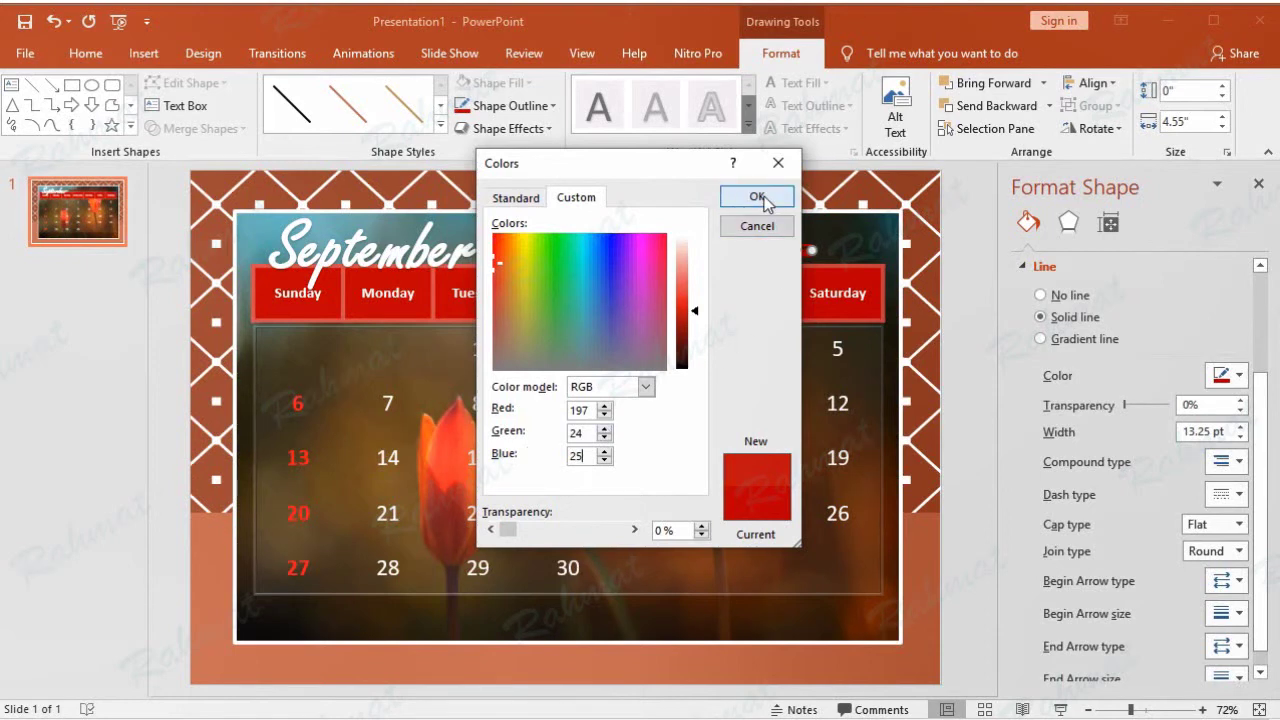
{"action": "left_click", "coordinate": [764, 199]}
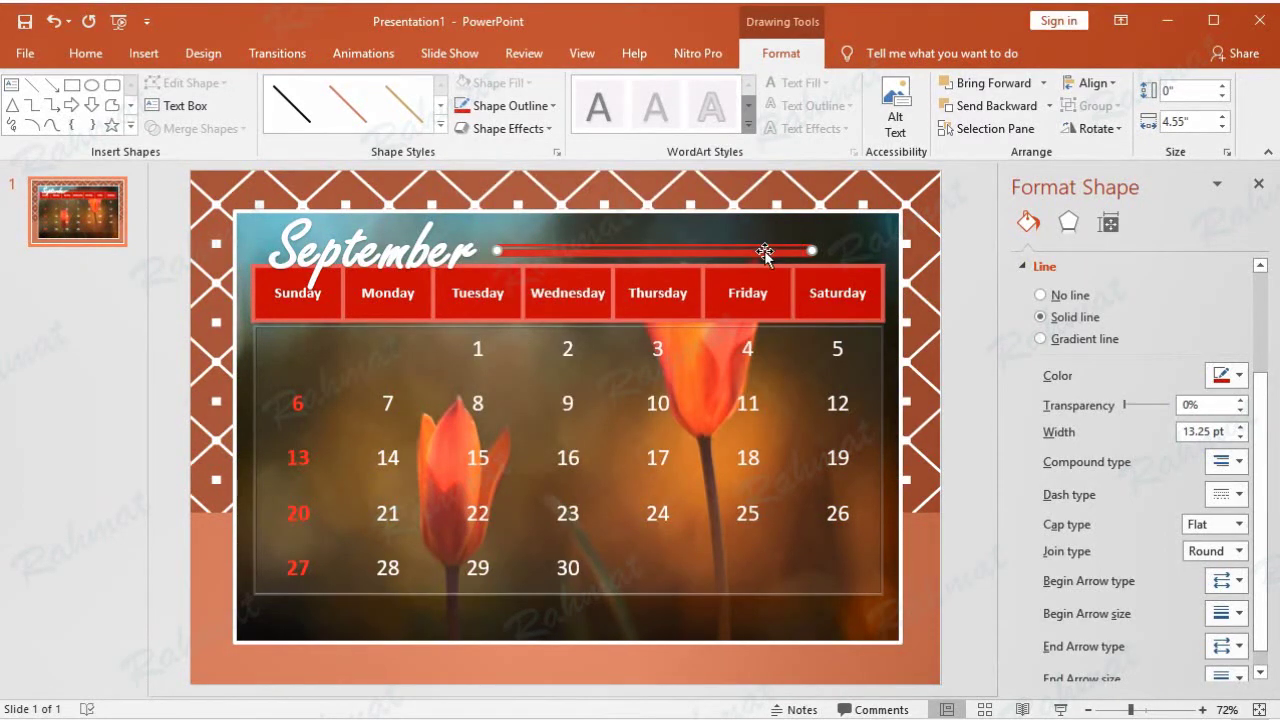
- Nudge the red line slightly down and left into position
{"action": "left_click_drag", "start_coordinate": [764, 251], "coordinate": [764, 254]}
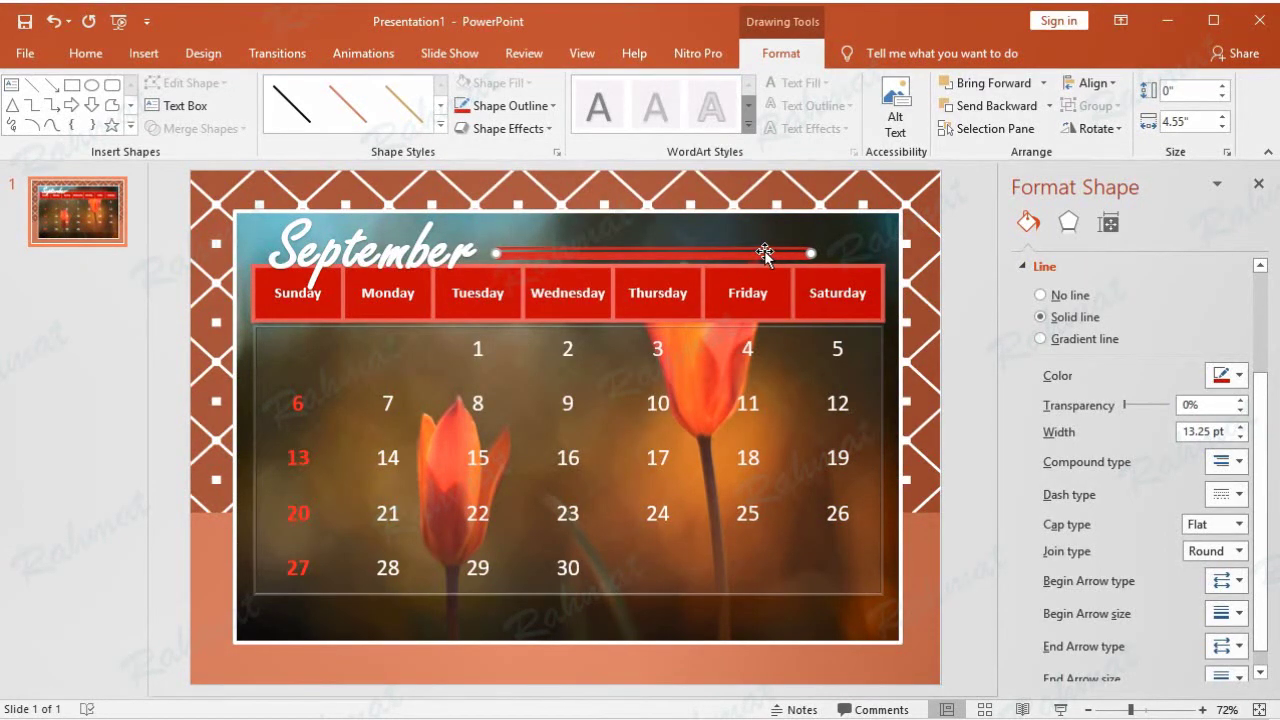
{"action": "left_click", "coordinate": [957, 255]}
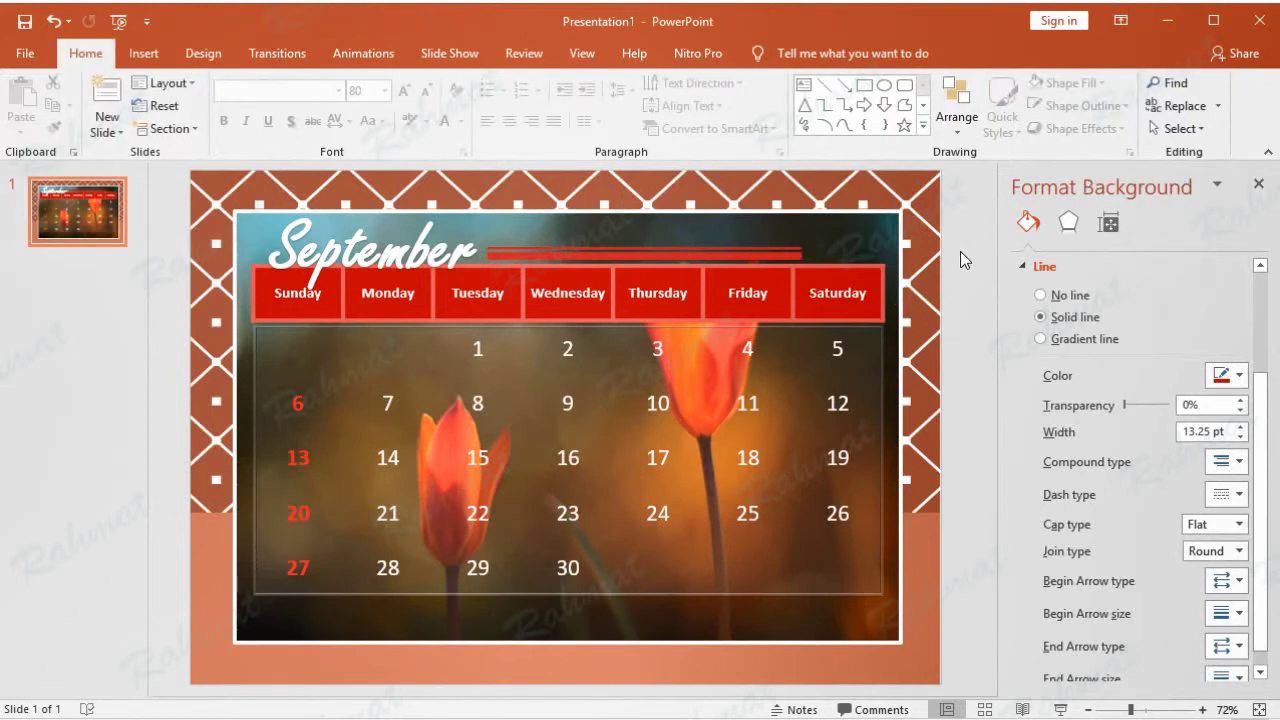
{"action": "left_click", "coordinate": [707, 253]}
{"action": "left_click_drag", "start_coordinate": [707, 253], "coordinate": [705, 253]}
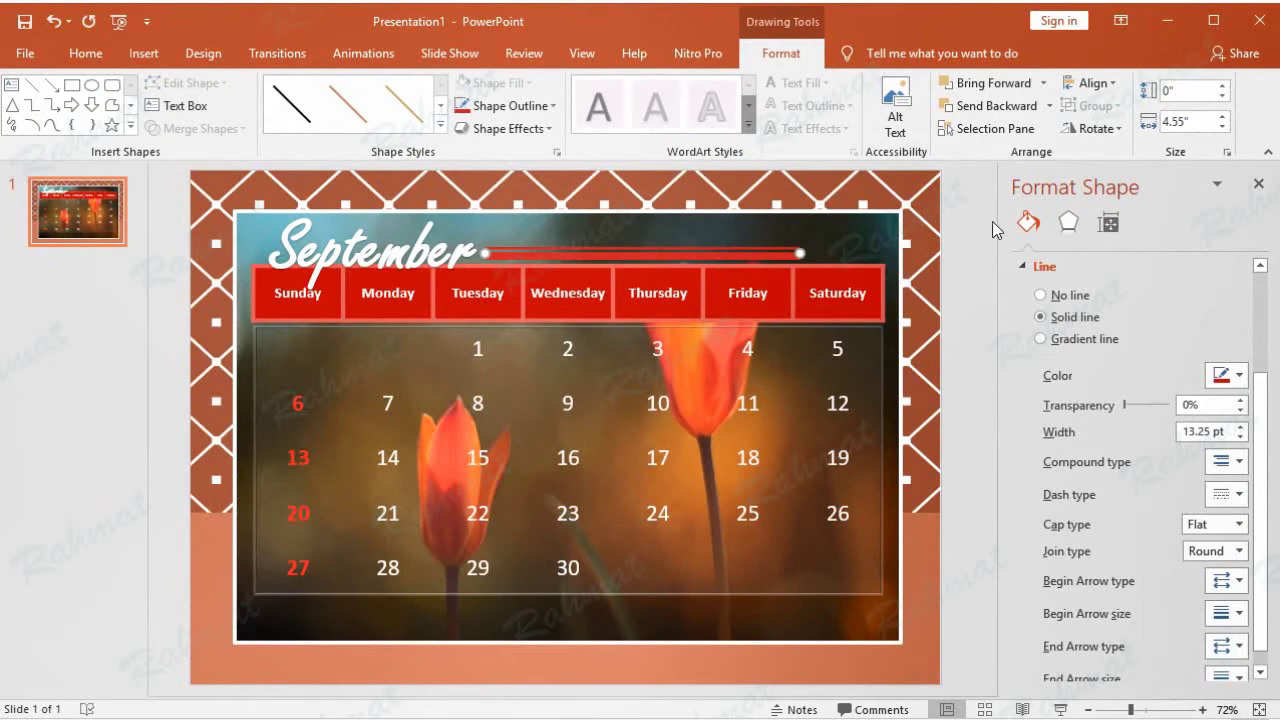
- Draw an explosion starburst over the Friday header
{"action": "left_click", "coordinate": [143, 53]}
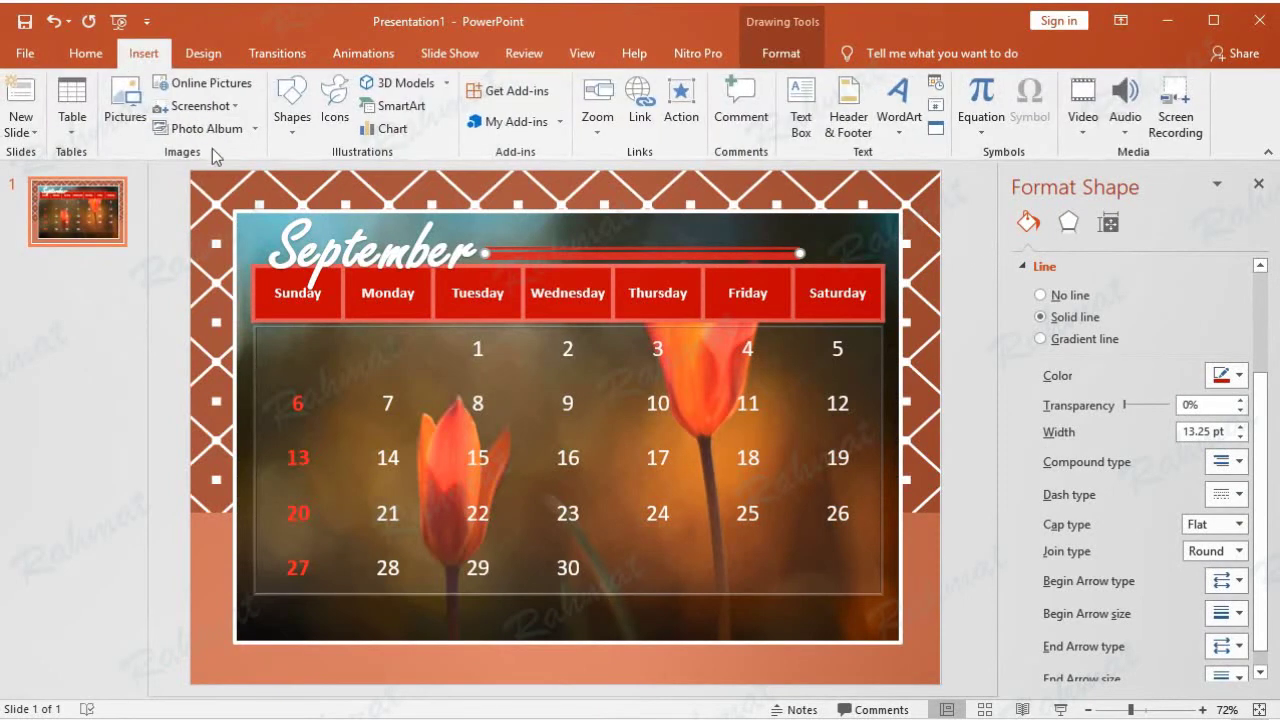
{"action": "left_click", "coordinate": [292, 110]}
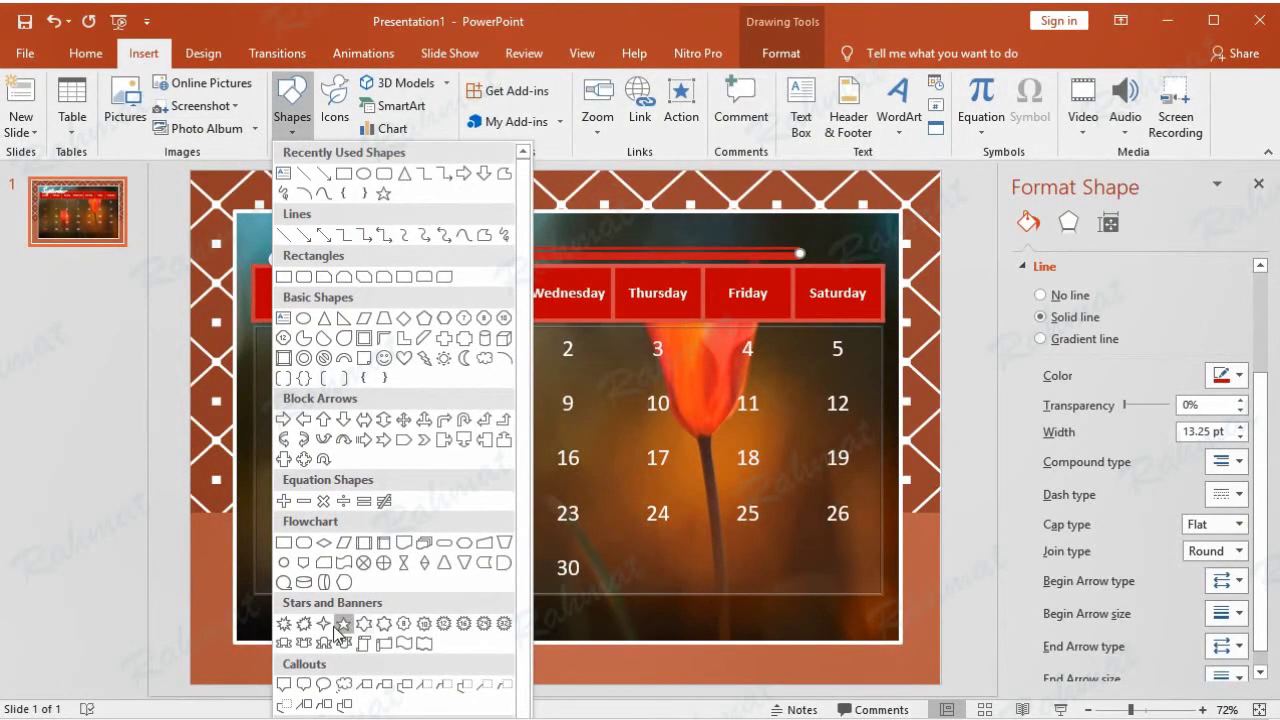
{"action": "left_click", "coordinate": [286, 626]}
{"action": "left_click_drag", "start_coordinate": [749, 282], "coordinate": [830, 350]}
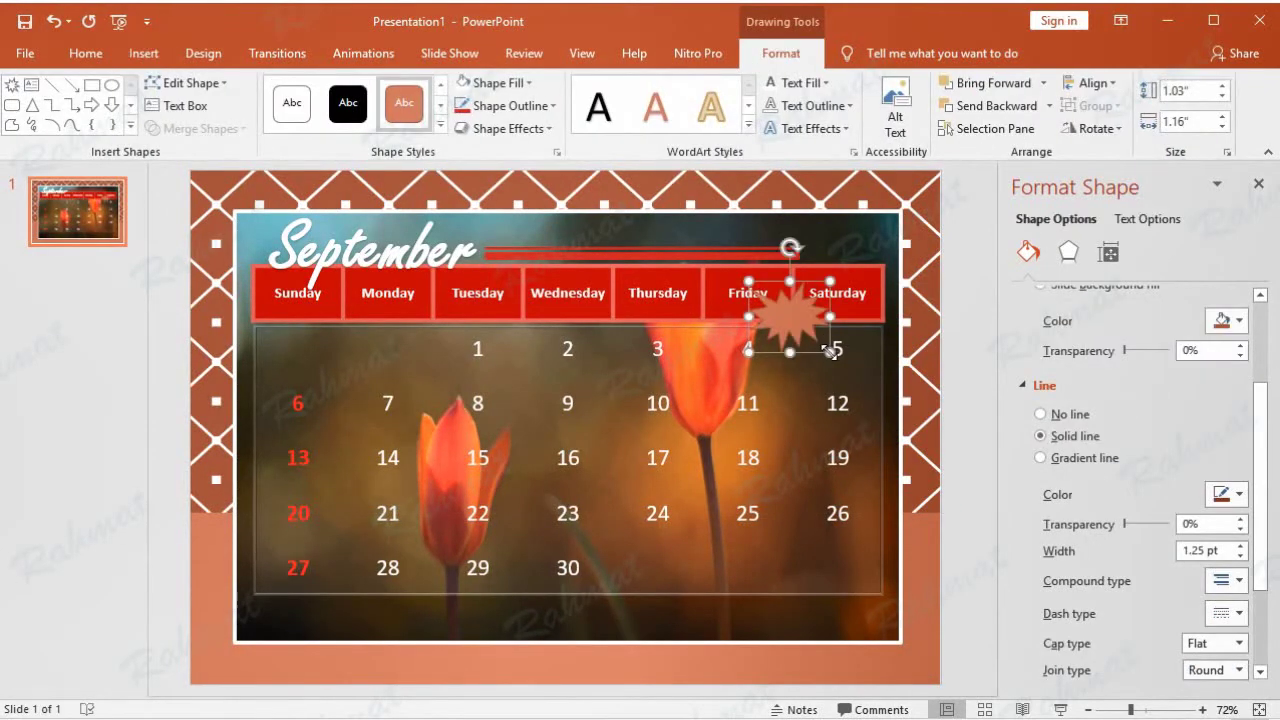
- Size the starburst to 1.01" by 2.05" and move it to the calendar's top right
{"action": "left_click", "coordinate": [1193, 92]}
{"action": "type", "text": "1"}
{"action": "left_click", "coordinate": [1190, 120]}
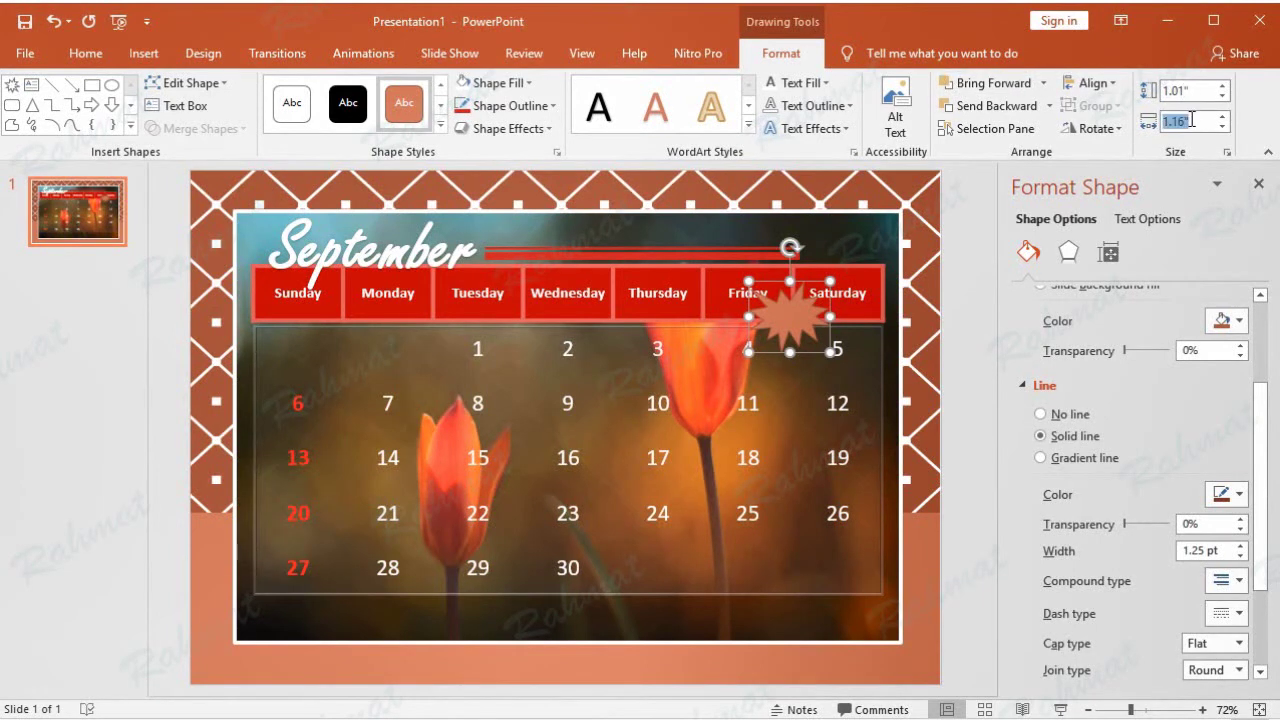
{"action": "type", "text": "2.05"}
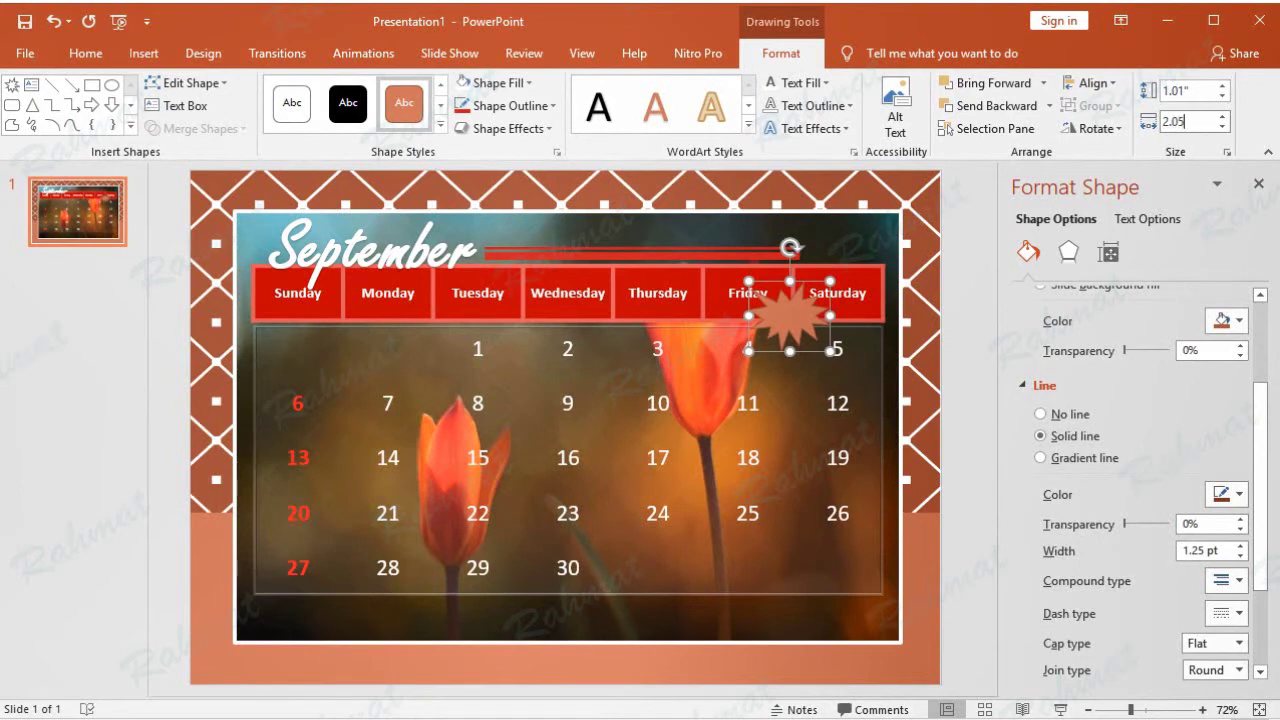
{"action": "key", "text": "Return"}
{"action": "left_click_drag", "start_coordinate": [829, 314], "coordinate": [826, 247]}
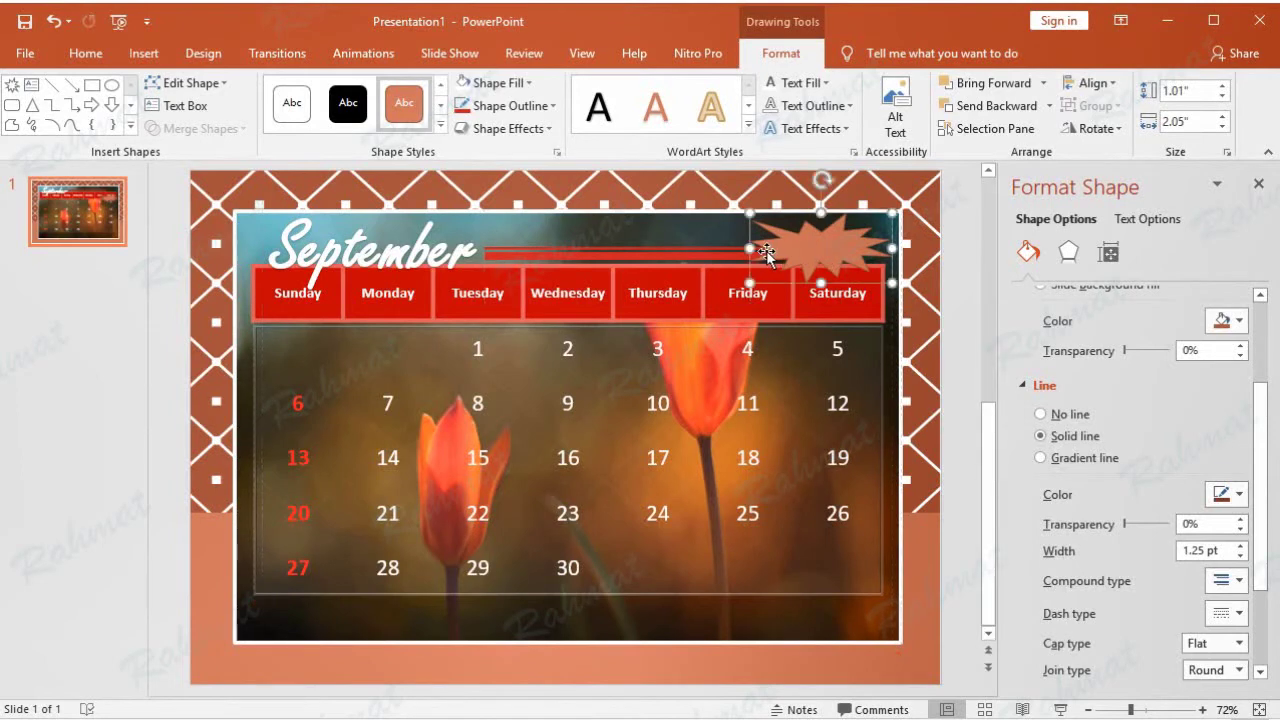
{"action": "left_click_drag", "start_coordinate": [827, 247], "coordinate": [808, 248]}
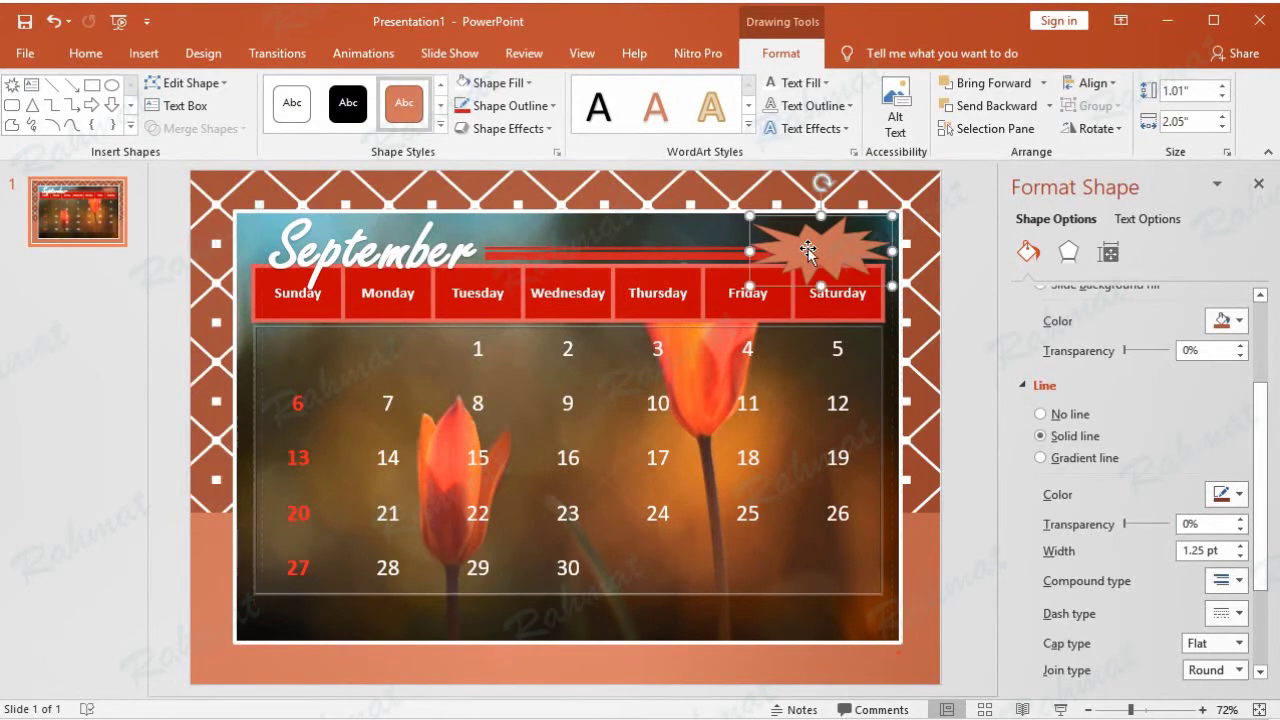
- Give the starburst the gold gradient style and a bevel 3-D preset effect
{"action": "left_click", "coordinate": [441, 126]}
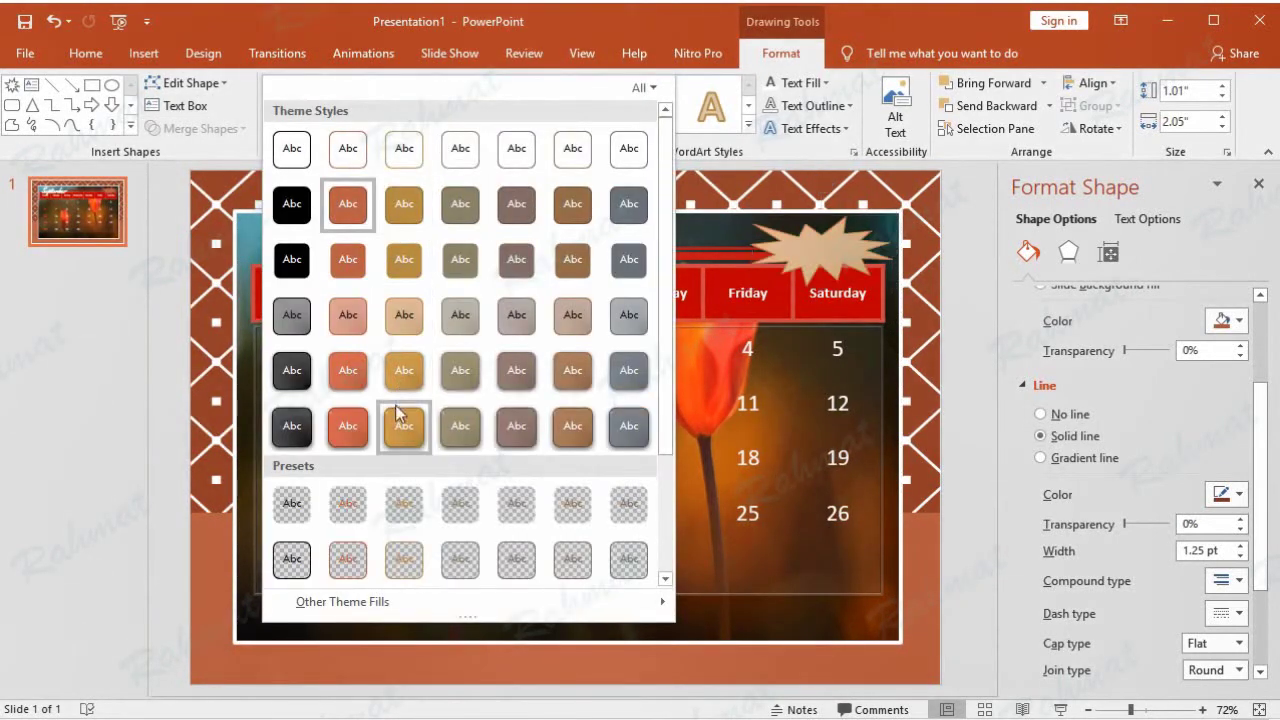
{"action": "left_click", "coordinate": [396, 413]}
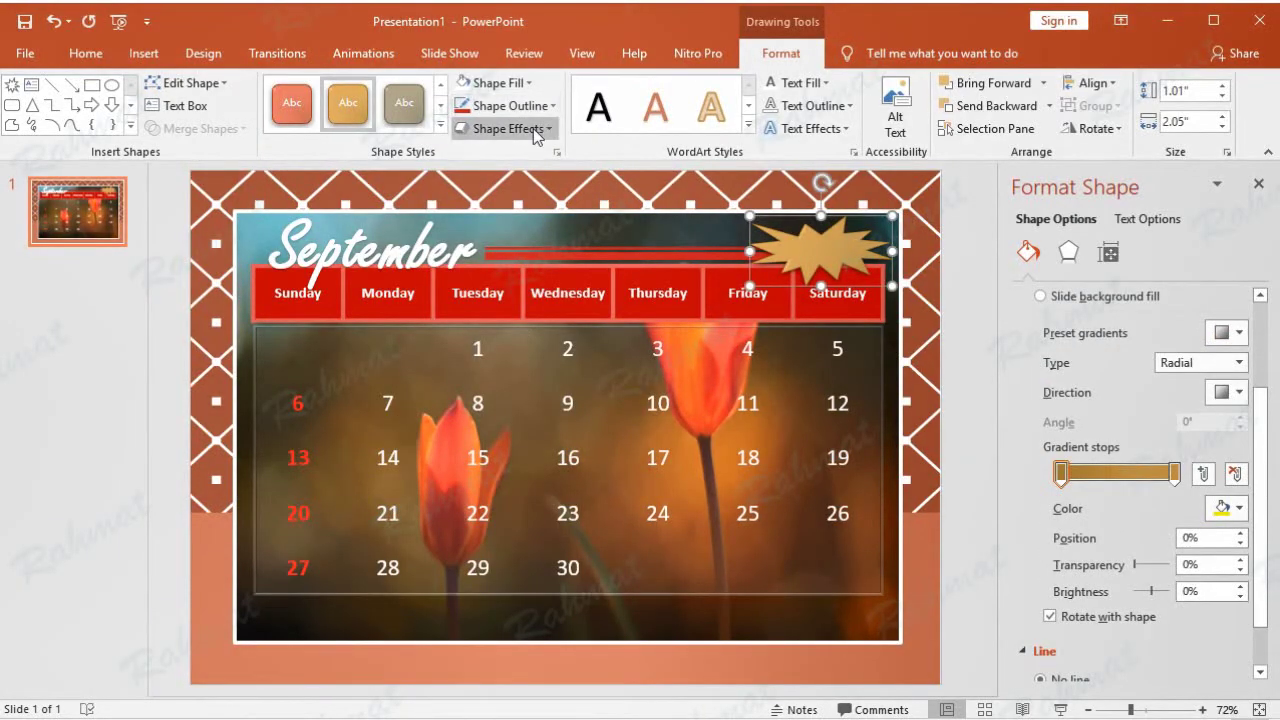
{"action": "left_click", "coordinate": [537, 130]}
{"action": "mouse_move", "coordinate": [500, 166]}
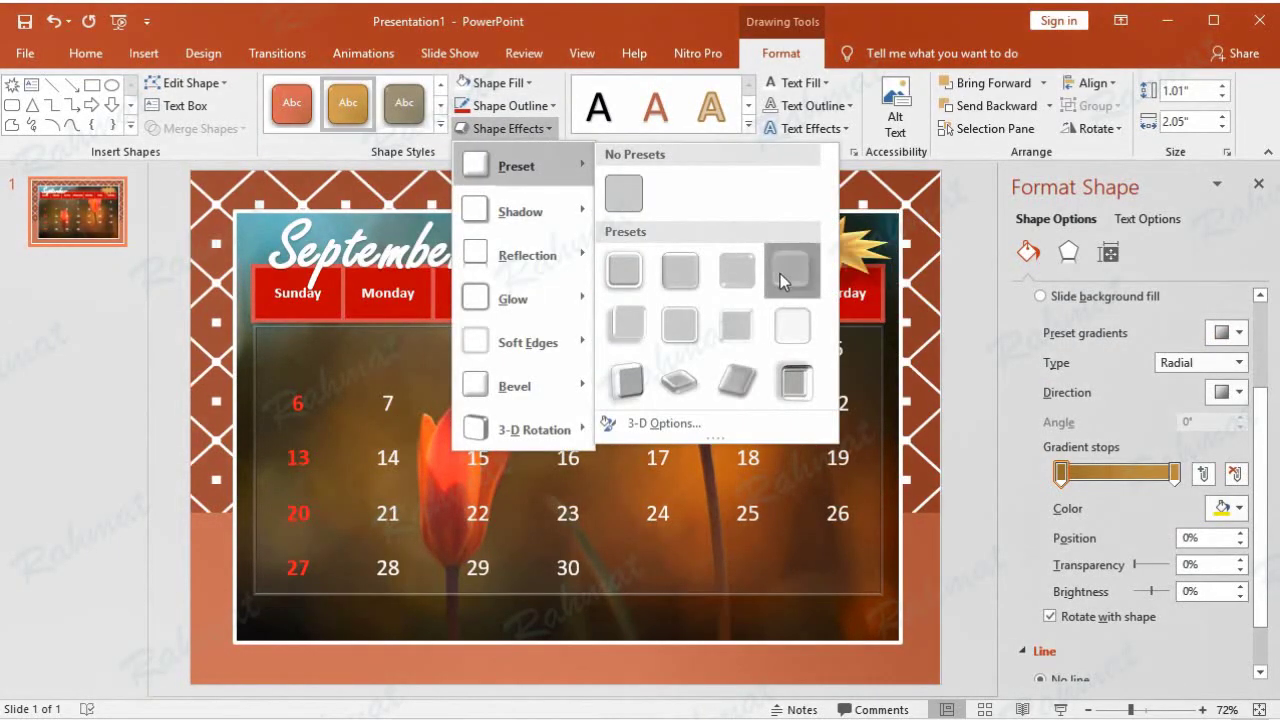
{"action": "left_click", "coordinate": [780, 273]}
{"action": "left_click", "coordinate": [963, 220]}
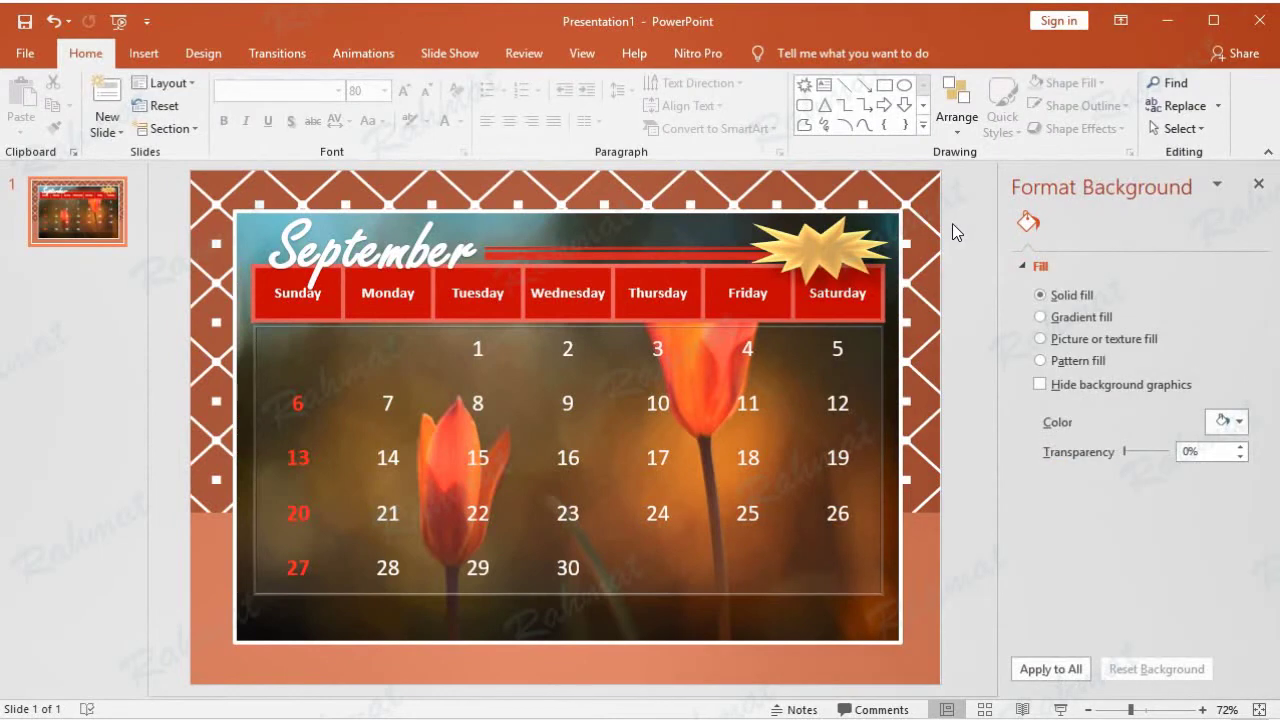
{"action": "left_click", "coordinate": [150, 54]}
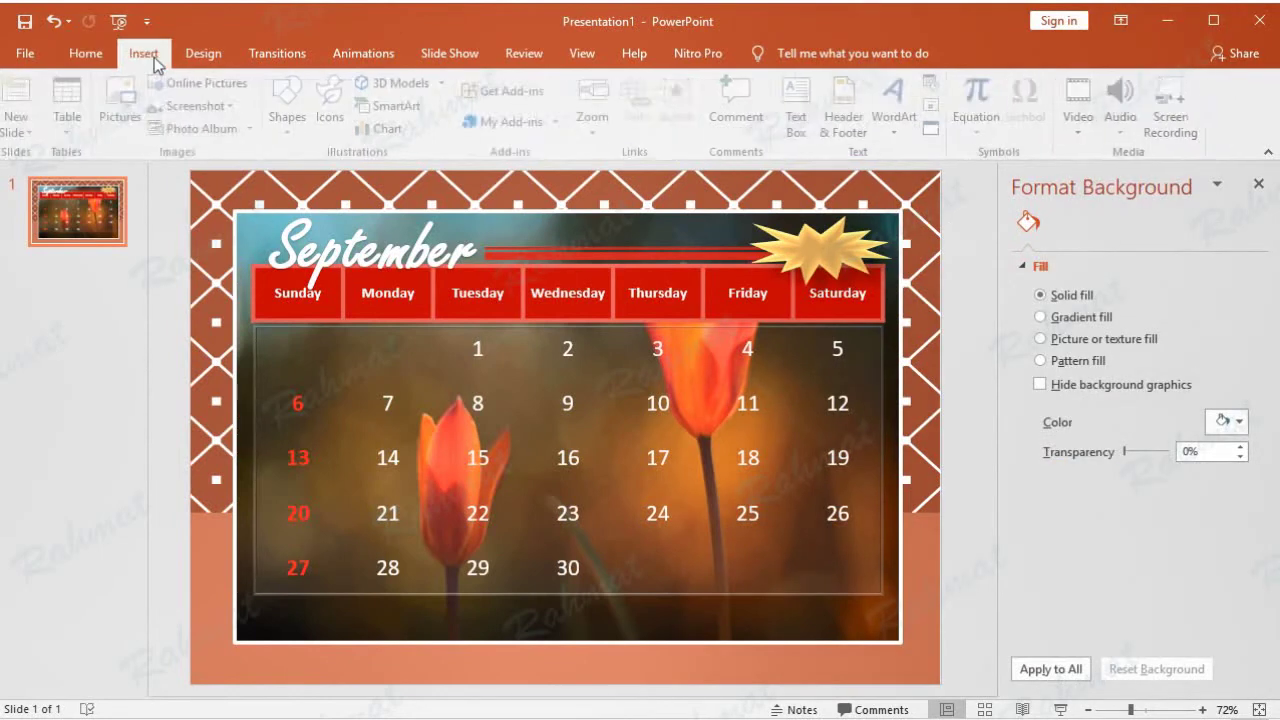
- Insert a WordArt reading '2020'
{"action": "left_click", "coordinate": [904, 132]}
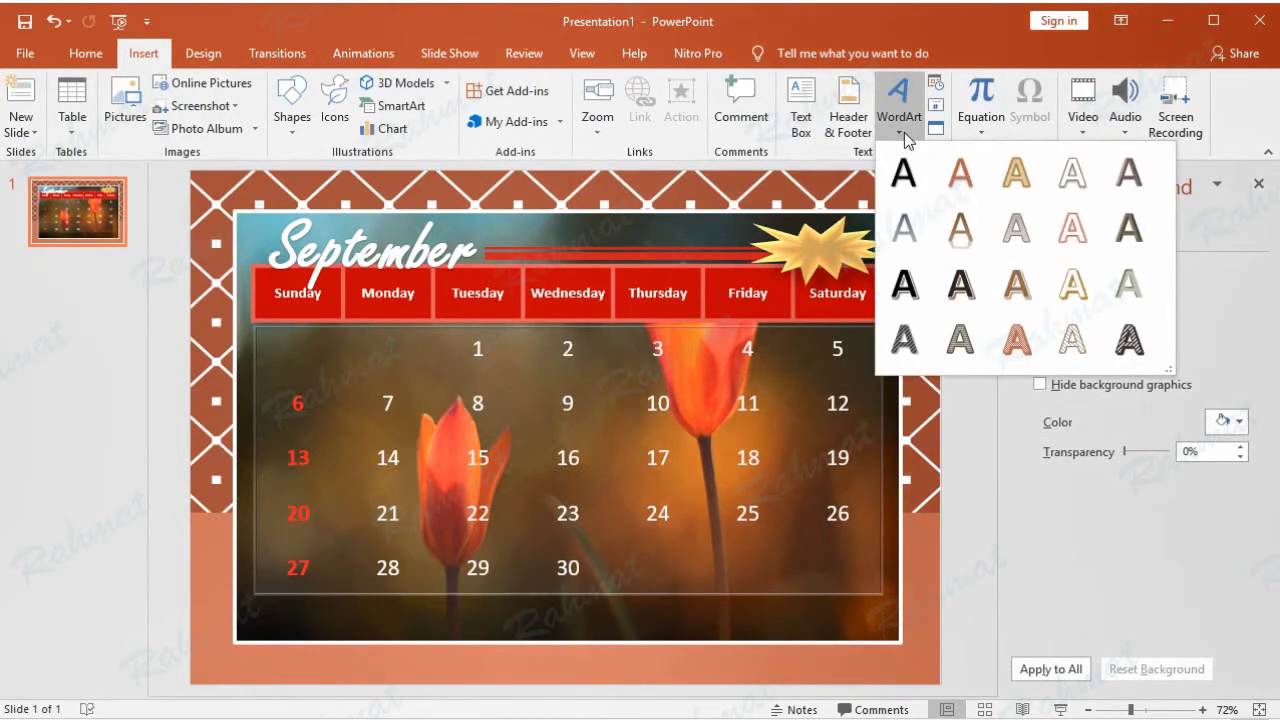
{"action": "left_click", "coordinate": [1078, 180]}
{"action": "type", "text": "2020"}
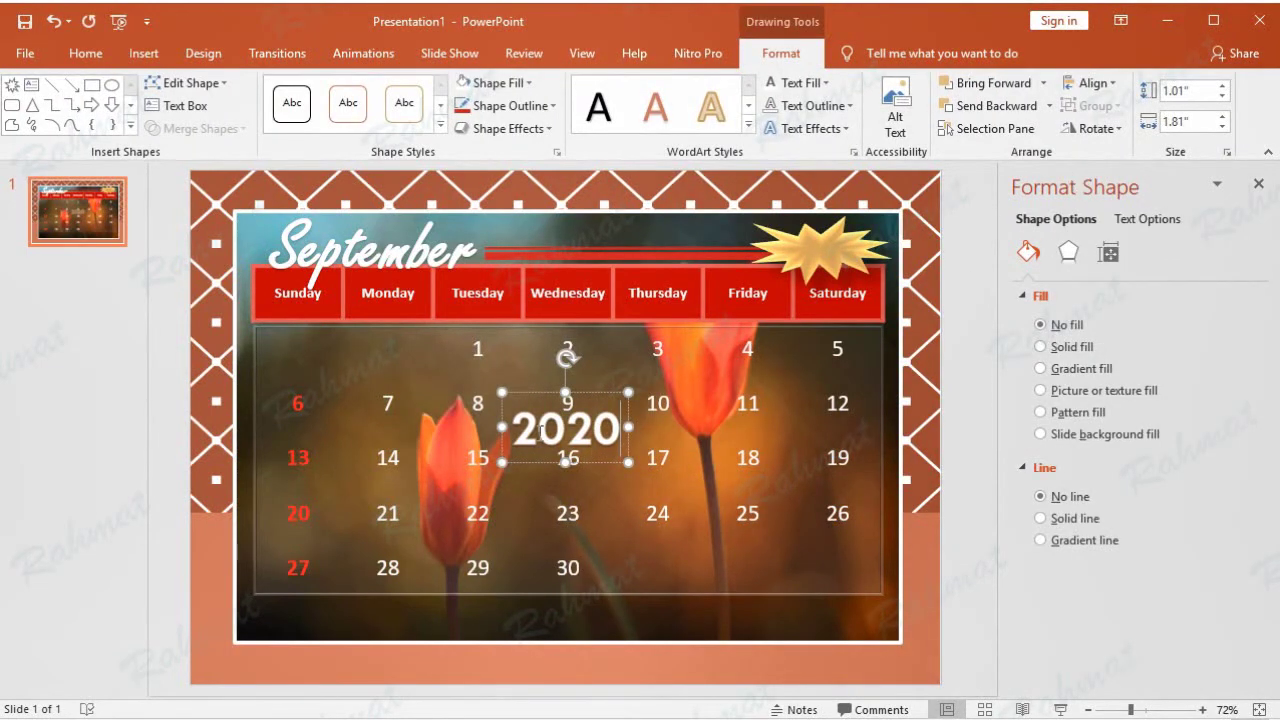
{"action": "left_click_drag", "start_coordinate": [521, 428], "coordinate": [630, 429]}
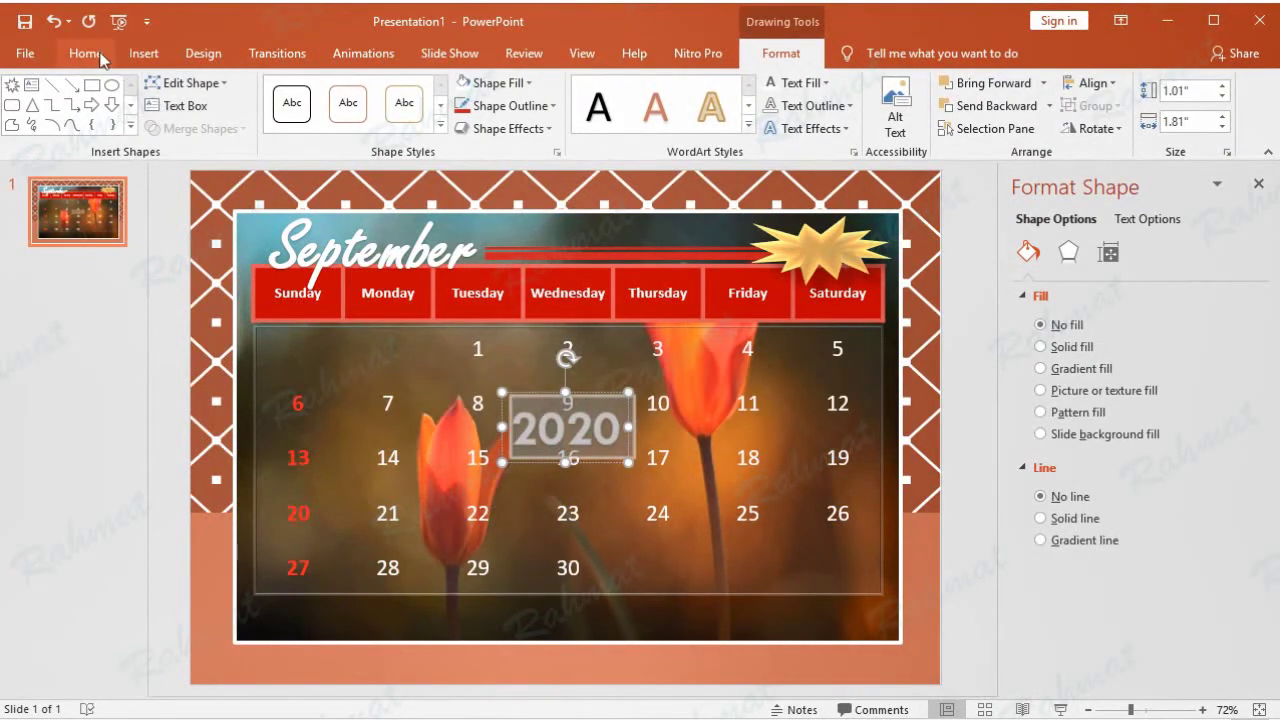
- Set the 2020 text to Bernard MT Condensed at 36 pt
{"action": "left_click", "coordinate": [92, 52]}
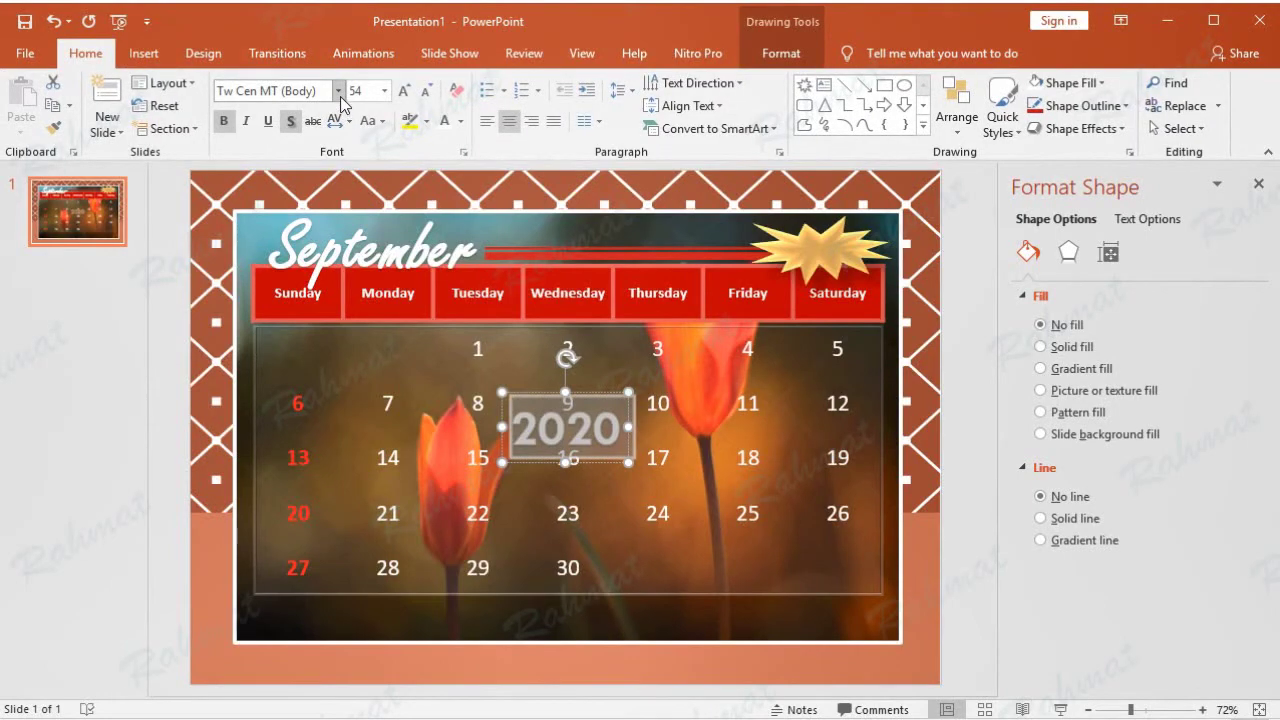
{"action": "left_click", "coordinate": [339, 91]}
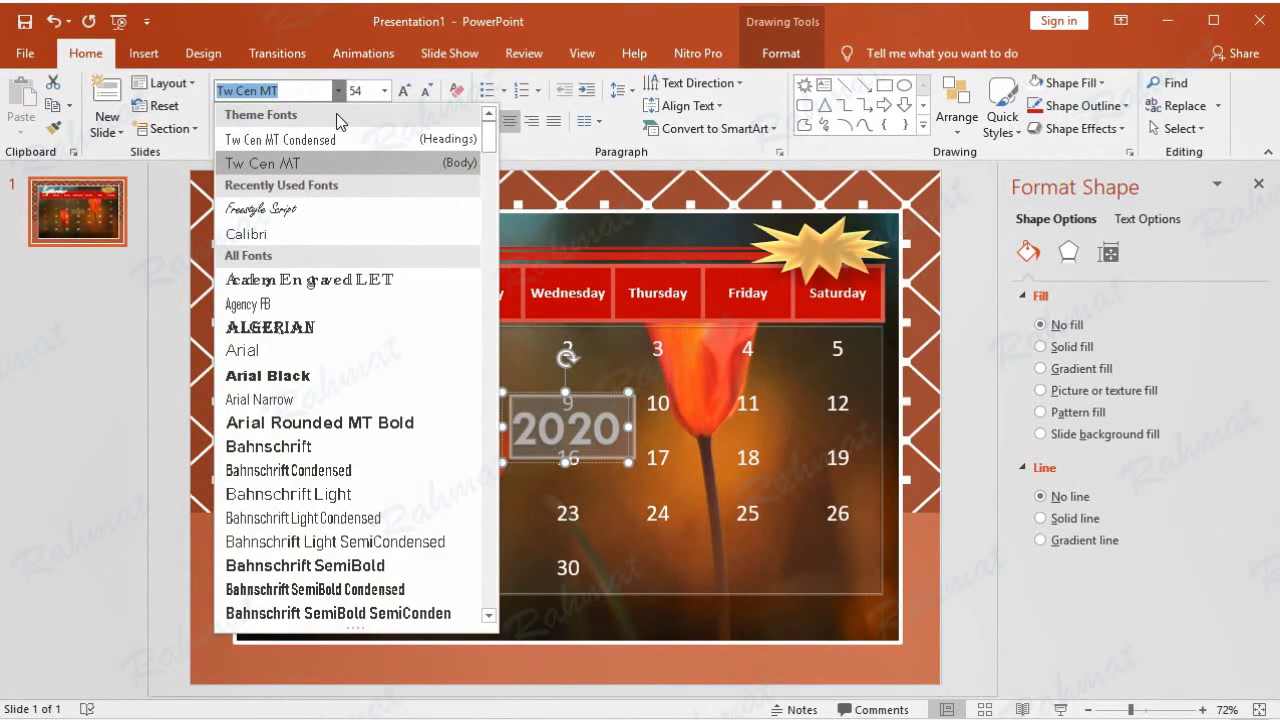
{"action": "scroll", "coordinate": [316, 383], "scroll_direction": "down", "scroll_amount": 3}
{"action": "scroll", "coordinate": [318, 390], "scroll_direction": "down", "scroll_amount": 4}
{"action": "scroll", "coordinate": [328, 465], "scroll_direction": "down", "scroll_amount": 2}
{"action": "scroll", "coordinate": [330, 478], "scroll_direction": "down", "scroll_amount": 2}
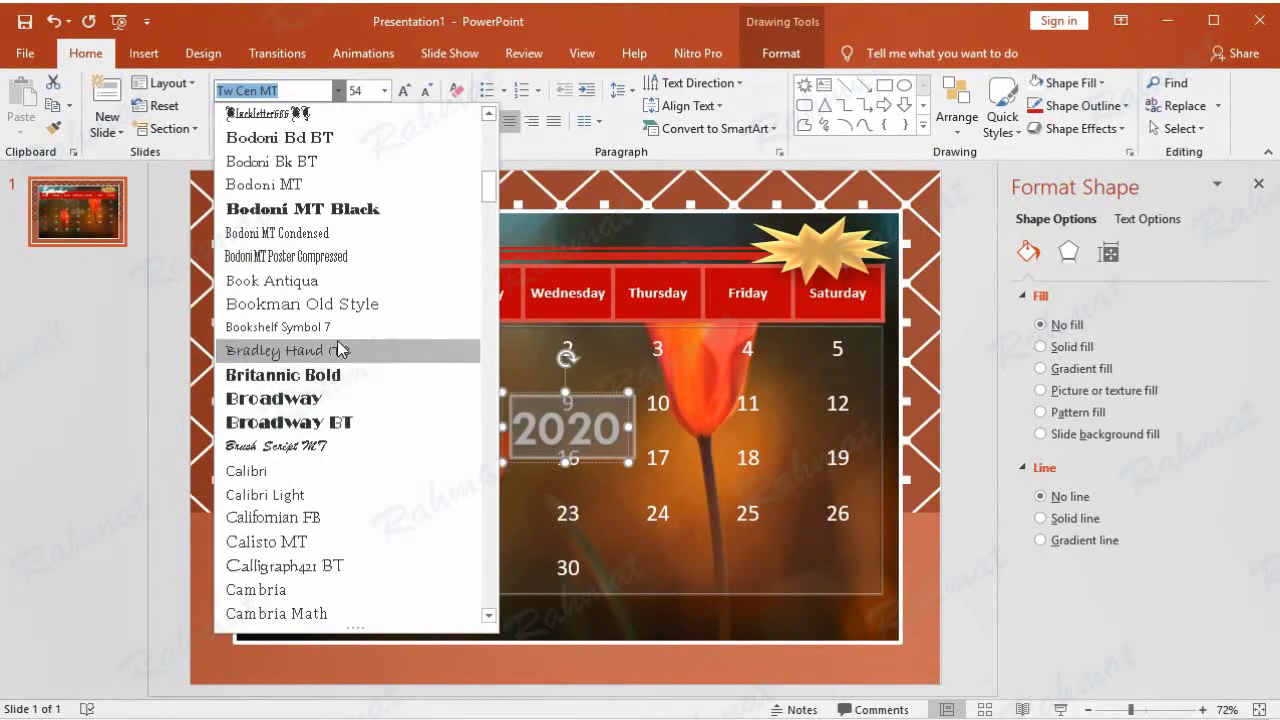
{"action": "scroll", "coordinate": [300, 255], "scroll_direction": "up", "scroll_amount": 1}
{"action": "scroll", "coordinate": [305, 208], "scroll_direction": "up", "scroll_amount": 1}
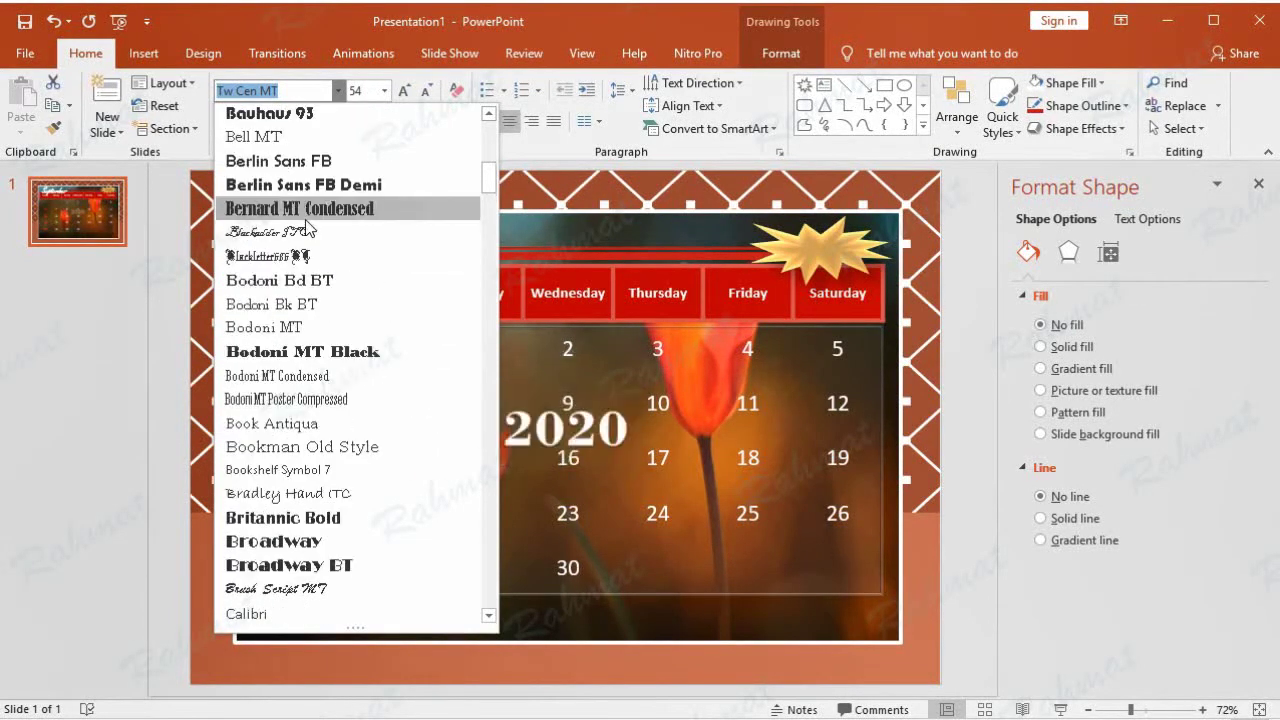
{"action": "left_click", "coordinate": [326, 209]}
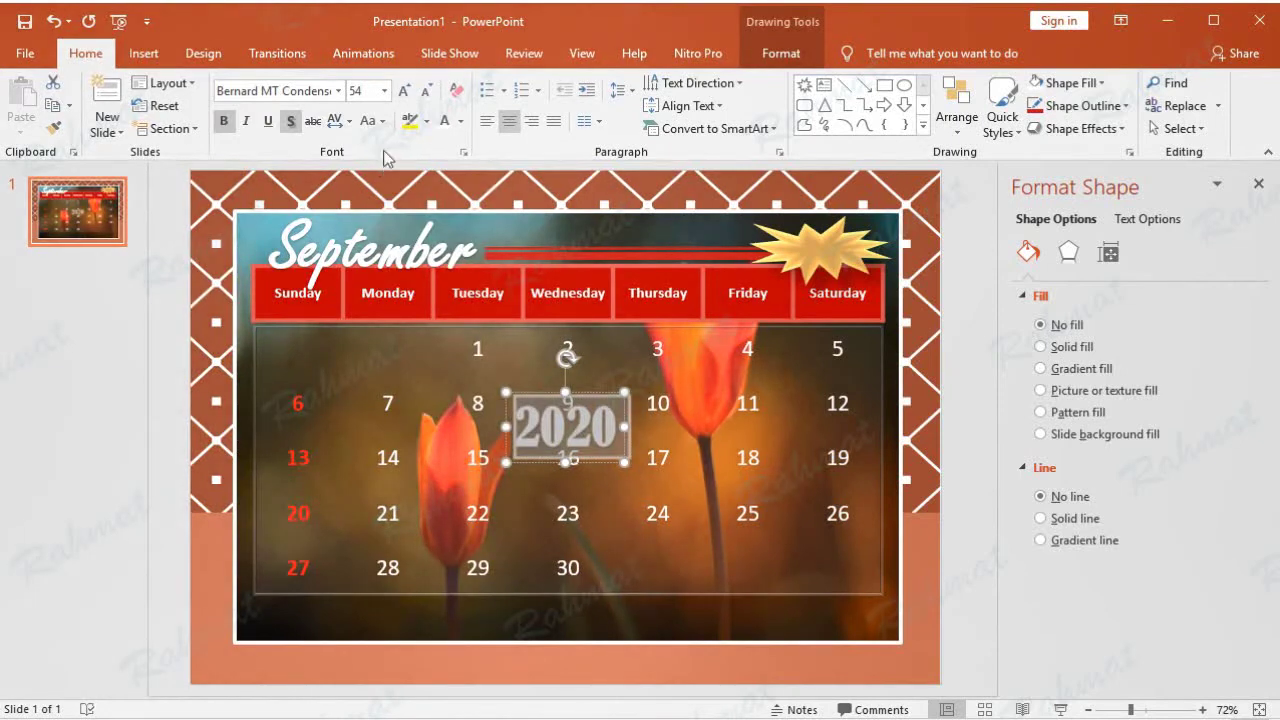
{"action": "left_click", "coordinate": [384, 91]}
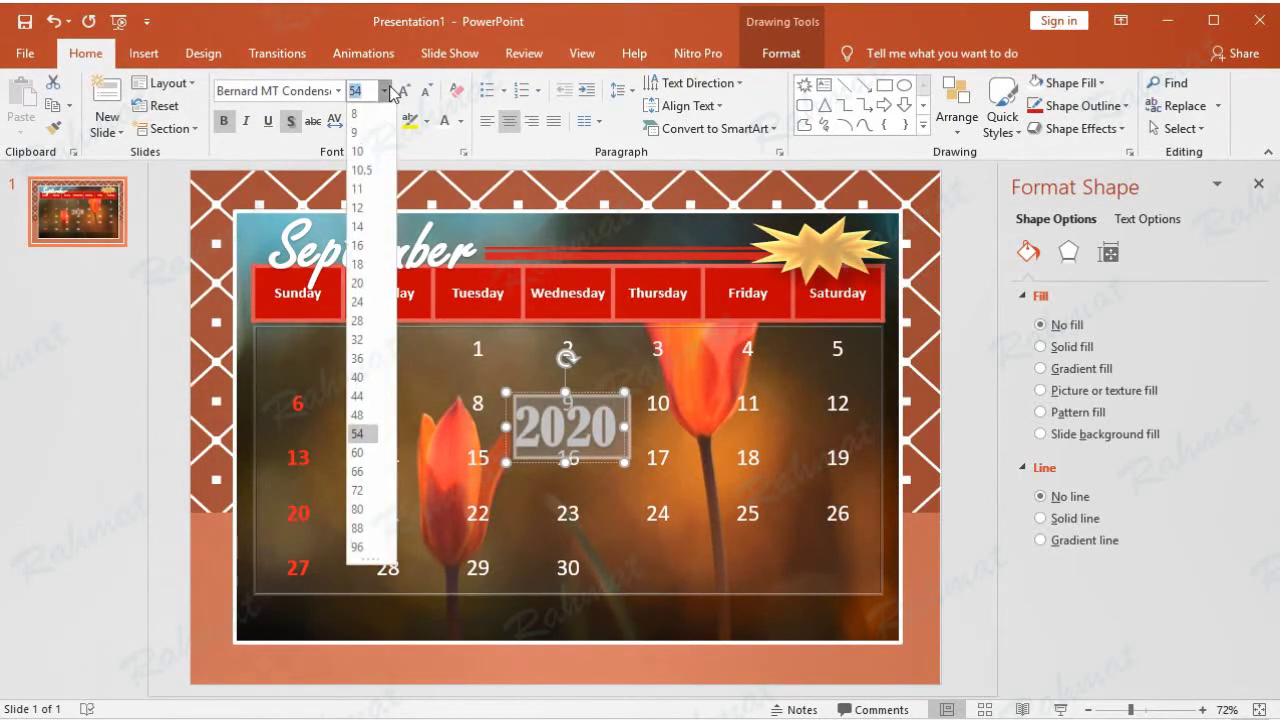
{"action": "left_click", "coordinate": [362, 359]}
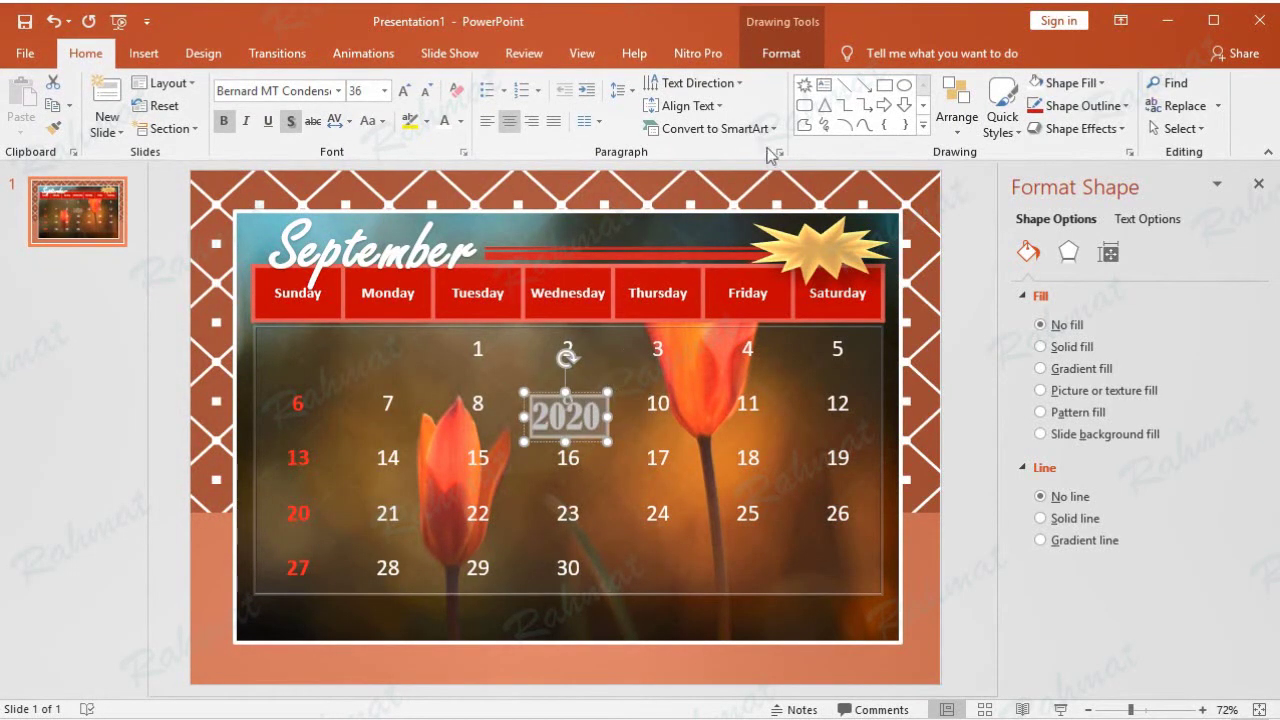
- Remove the text outline from the 2020 WordArt
{"action": "left_click", "coordinate": [781, 53]}
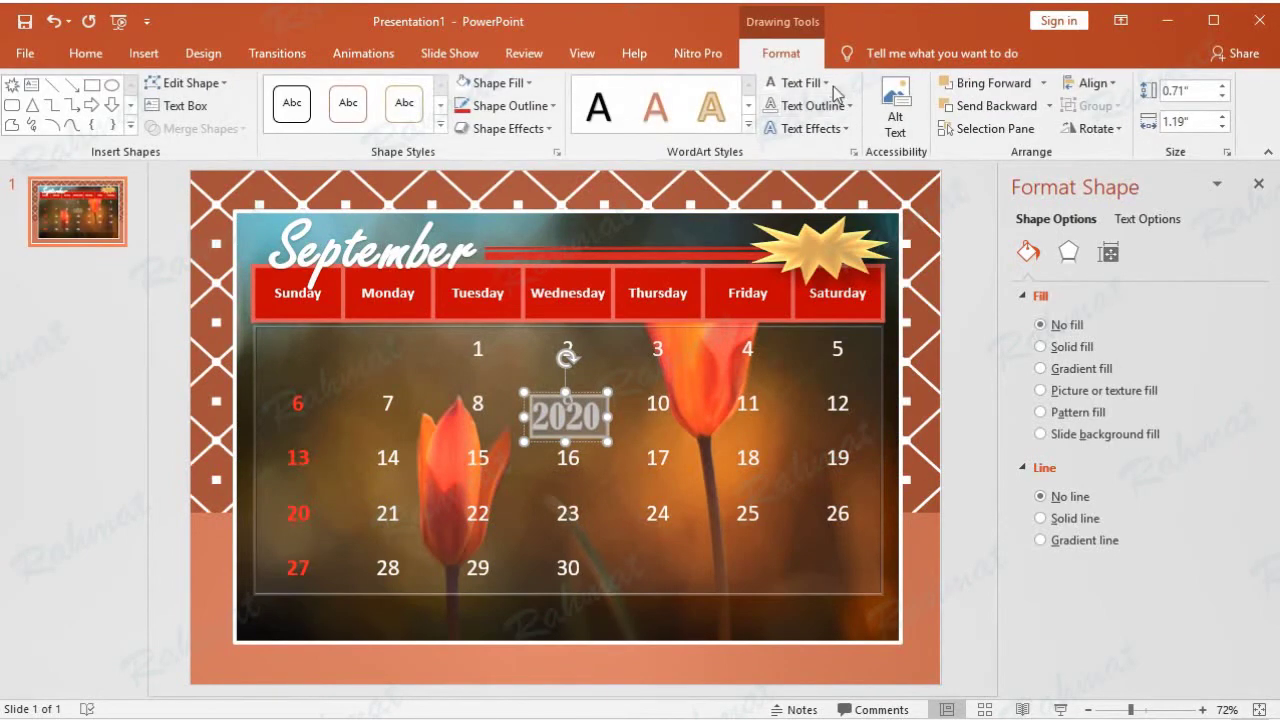
{"action": "left_click", "coordinate": [826, 82]}
{"action": "left_click", "coordinate": [840, 105]}
{"action": "left_click", "coordinate": [840, 105]}
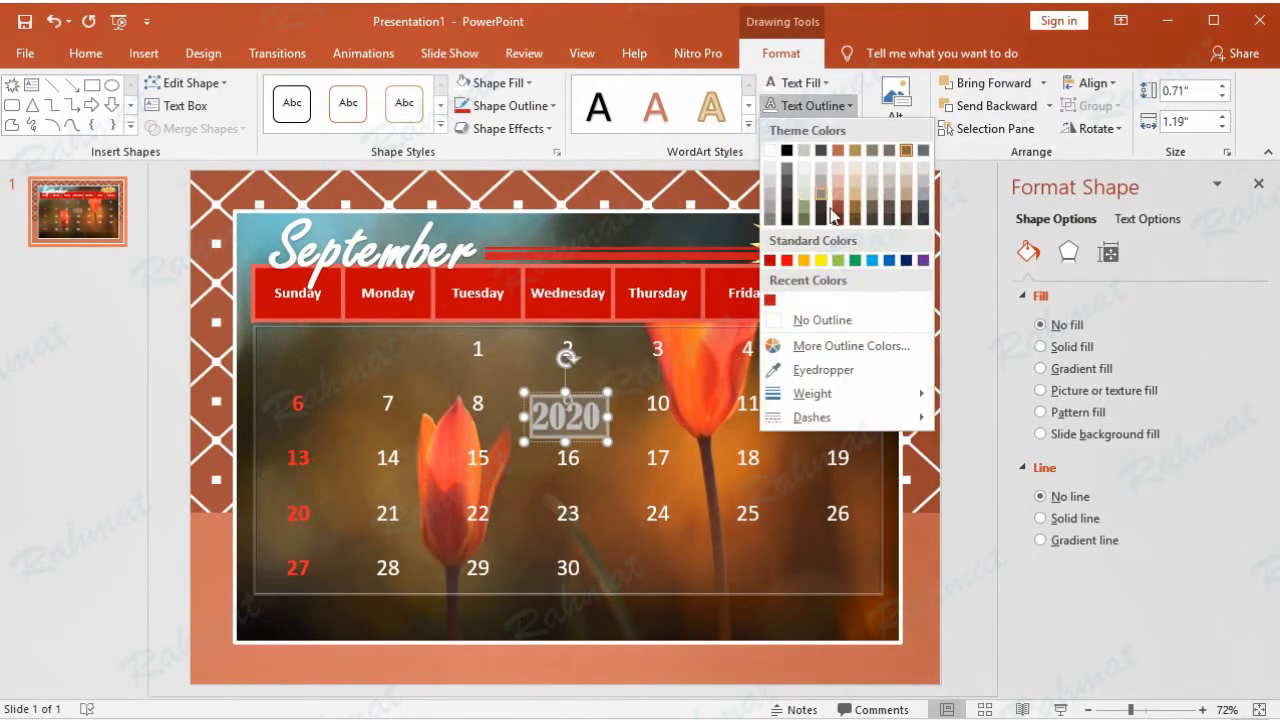
{"action": "left_click", "coordinate": [836, 316]}
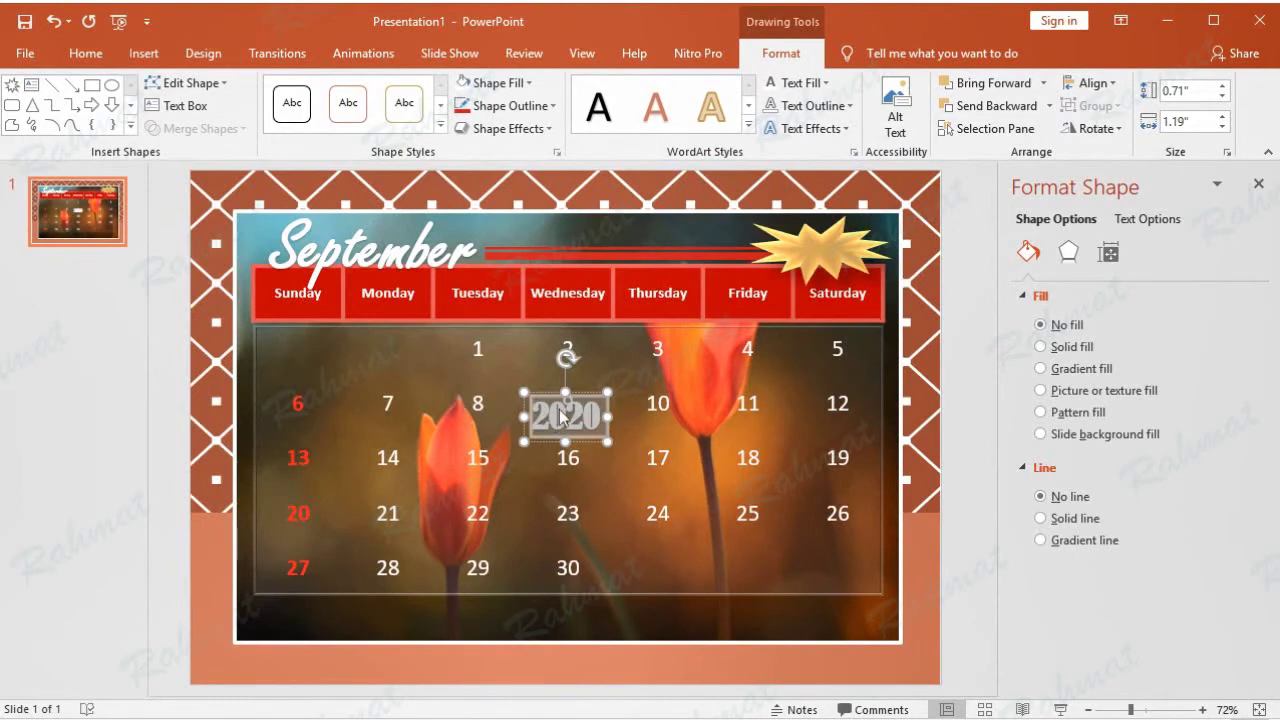
- Place the 2020 label on the gold starburst beside Saturday
{"action": "left_click_drag", "start_coordinate": [555, 416], "coordinate": [697, 368]}
{"action": "left_click_drag", "start_coordinate": [823, 312], "coordinate": [854, 228]}
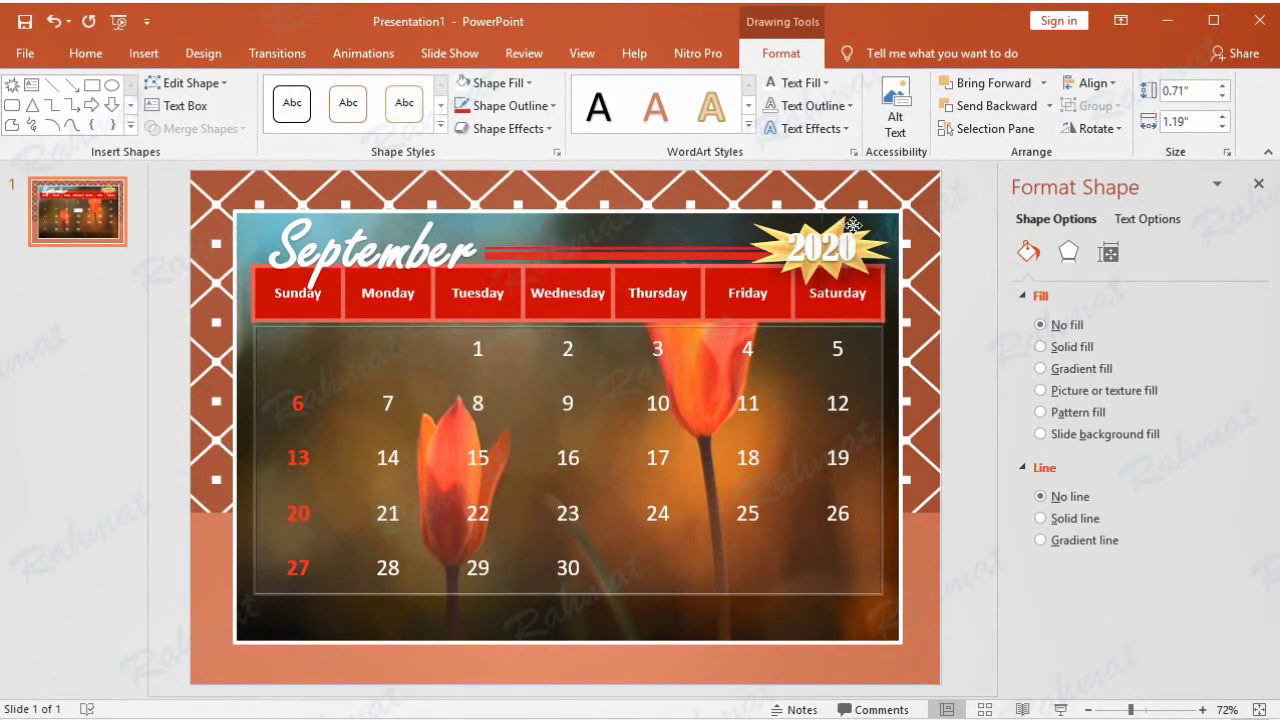
{"action": "left_click", "coordinate": [957, 238]}
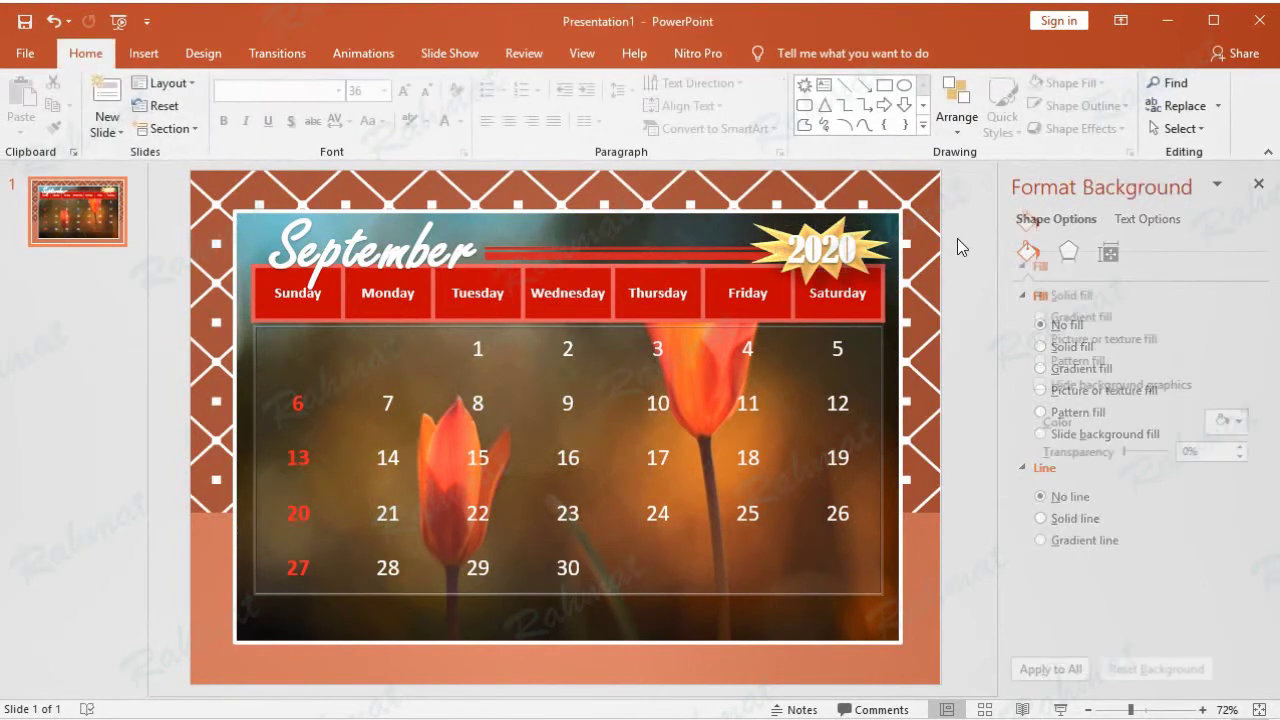
- Draw a text box along the calendar's bottom edge in Calibri 12 pt
{"action": "left_click", "coordinate": [150, 55]}
{"action": "left_click", "coordinate": [801, 110]}
{"action": "left_click_drag", "start_coordinate": [262, 602], "coordinate": [455, 630]}
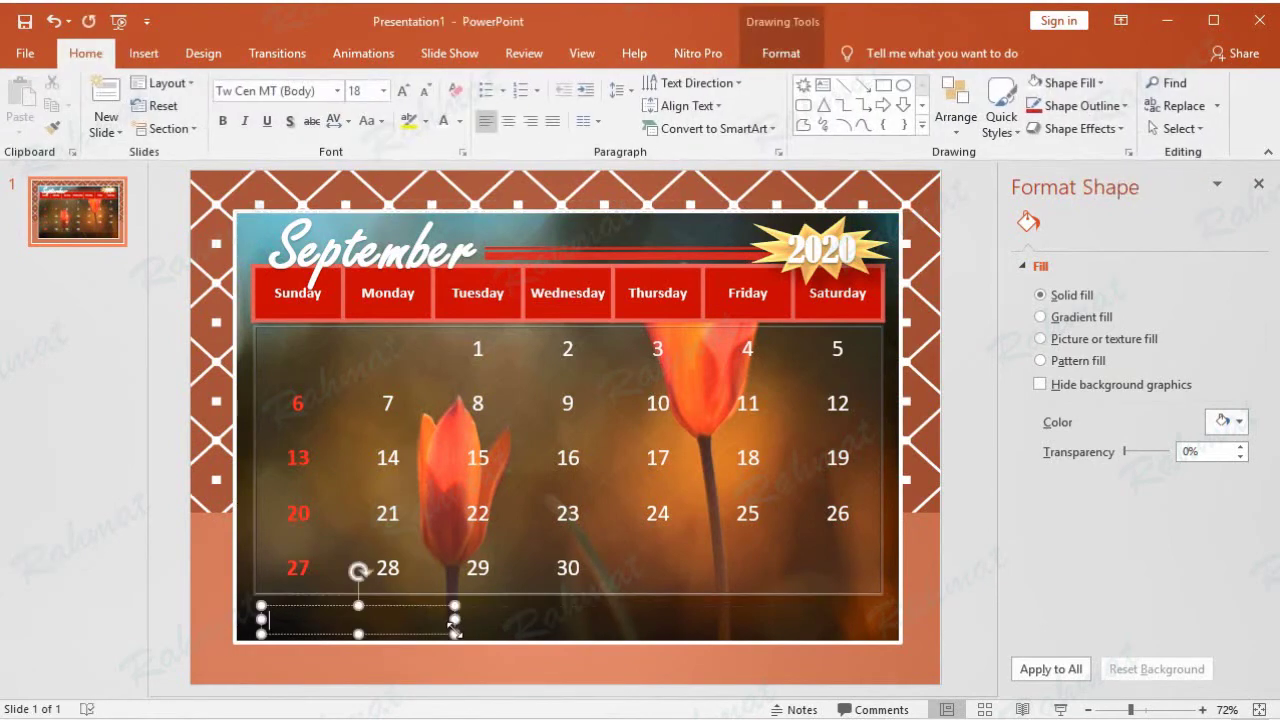
{"action": "left_click", "coordinate": [338, 91]}
{"action": "left_click", "coordinate": [313, 249]}
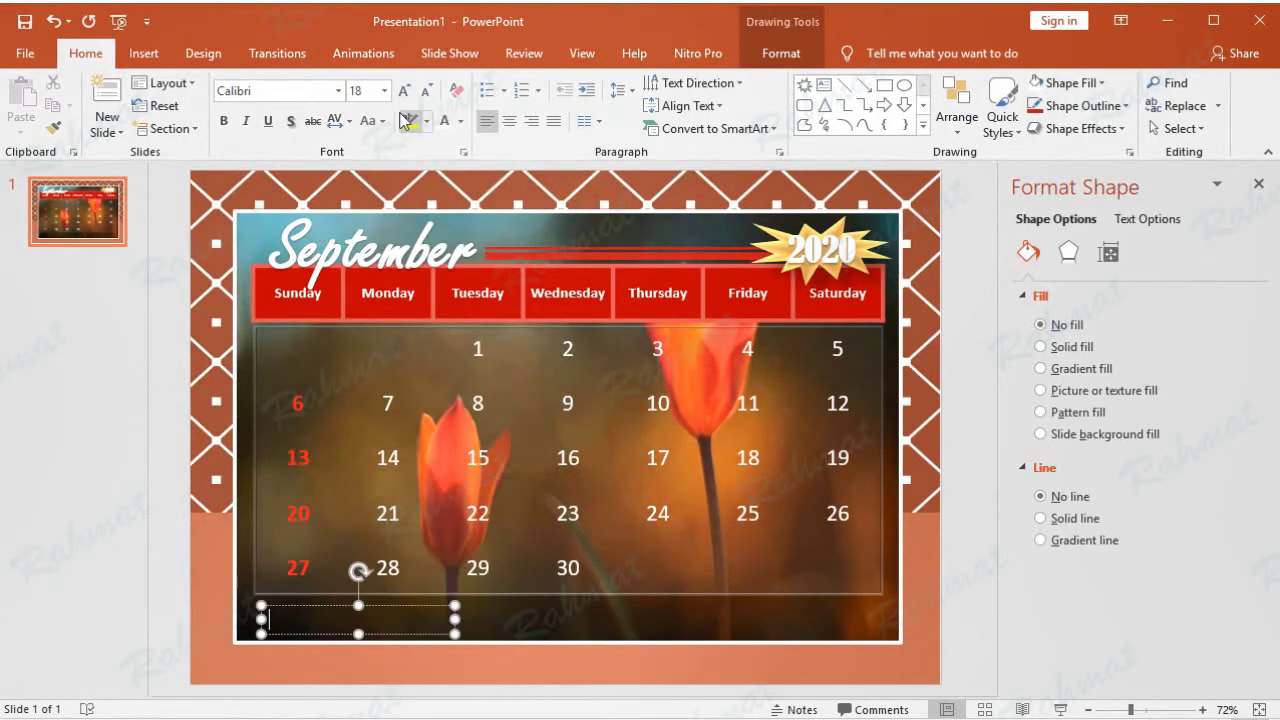
{"action": "left_click", "coordinate": [384, 91]}
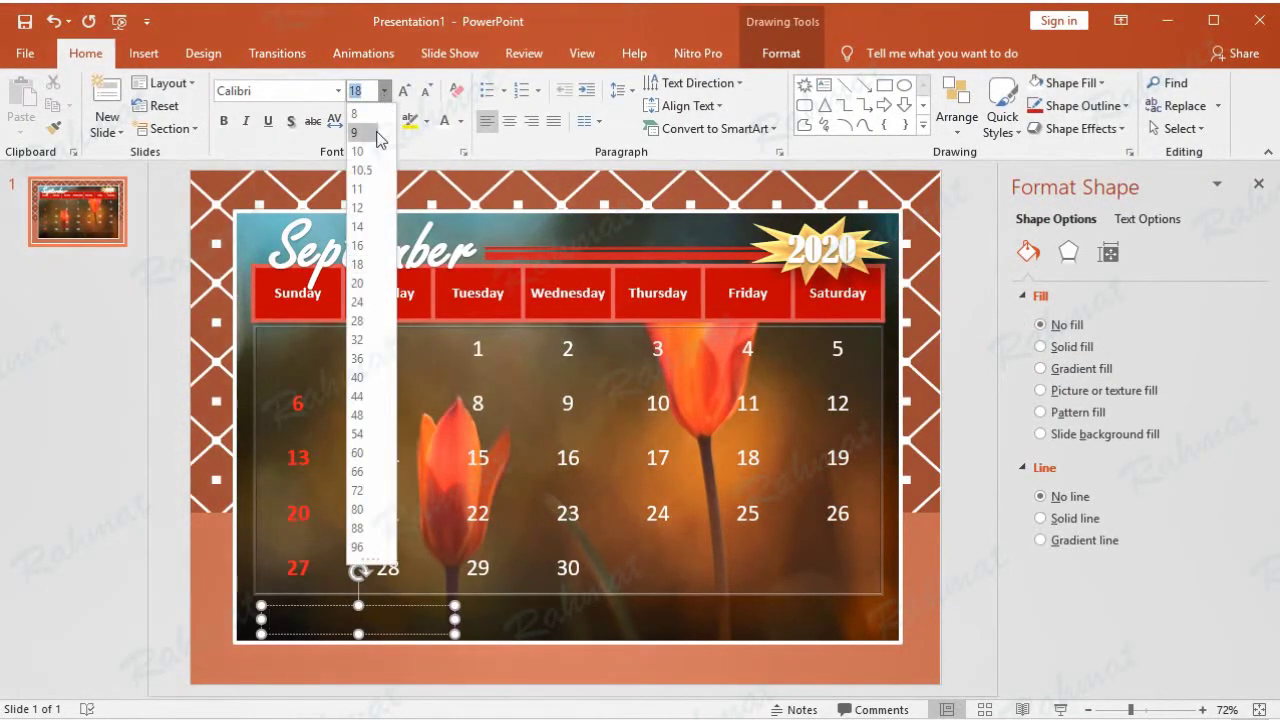
{"action": "left_click", "coordinate": [360, 208]}
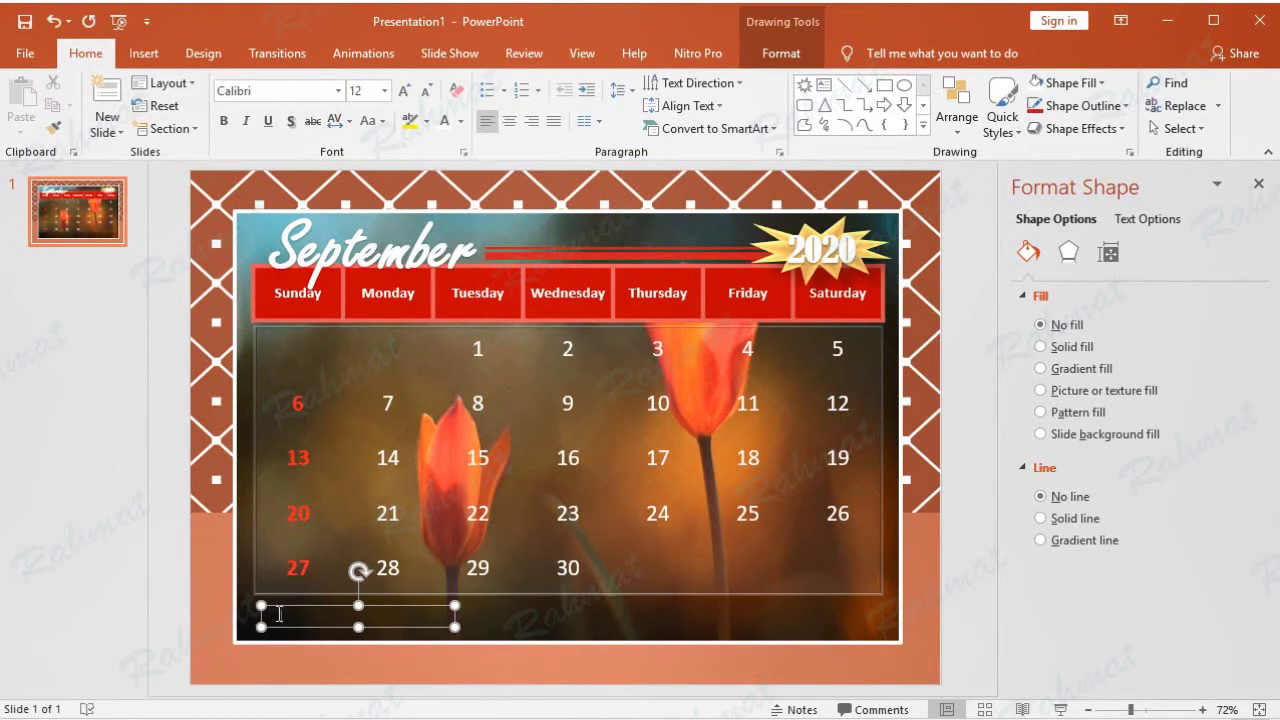
- Colour the caption's '18' red and continue the note in black, starting 'Independence Day'
{"action": "left_click_drag", "start_coordinate": [273, 613], "coordinate": [299, 614]}
{"action": "left_click", "coordinate": [462, 122]}
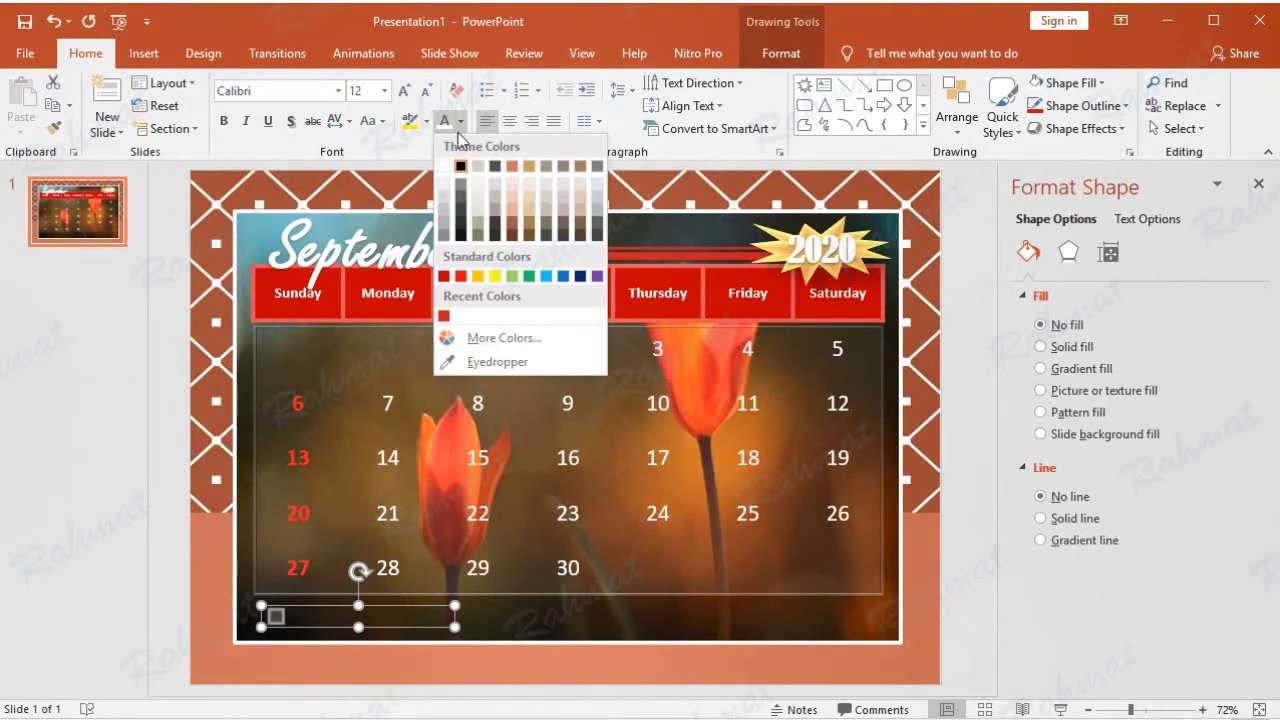
{"action": "left_click", "coordinate": [460, 279]}
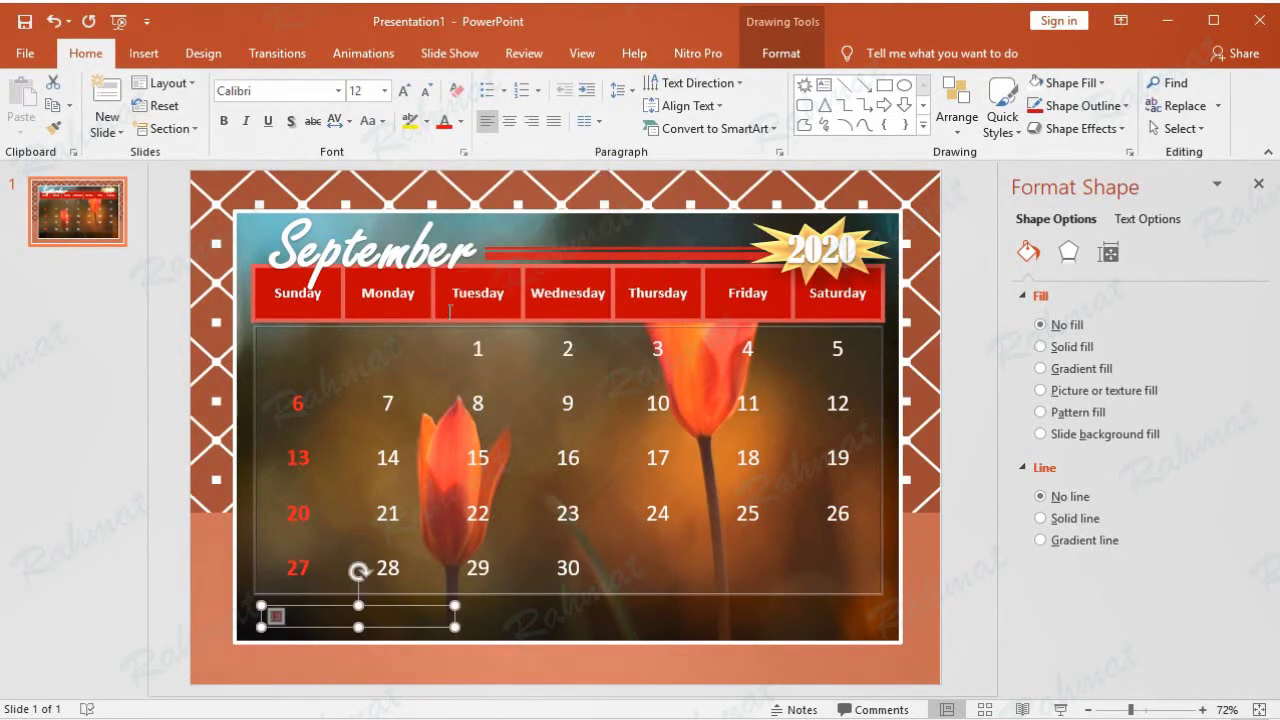
{"action": "left_click", "coordinate": [285, 618]}
{"action": "left_click", "coordinate": [461, 122]}
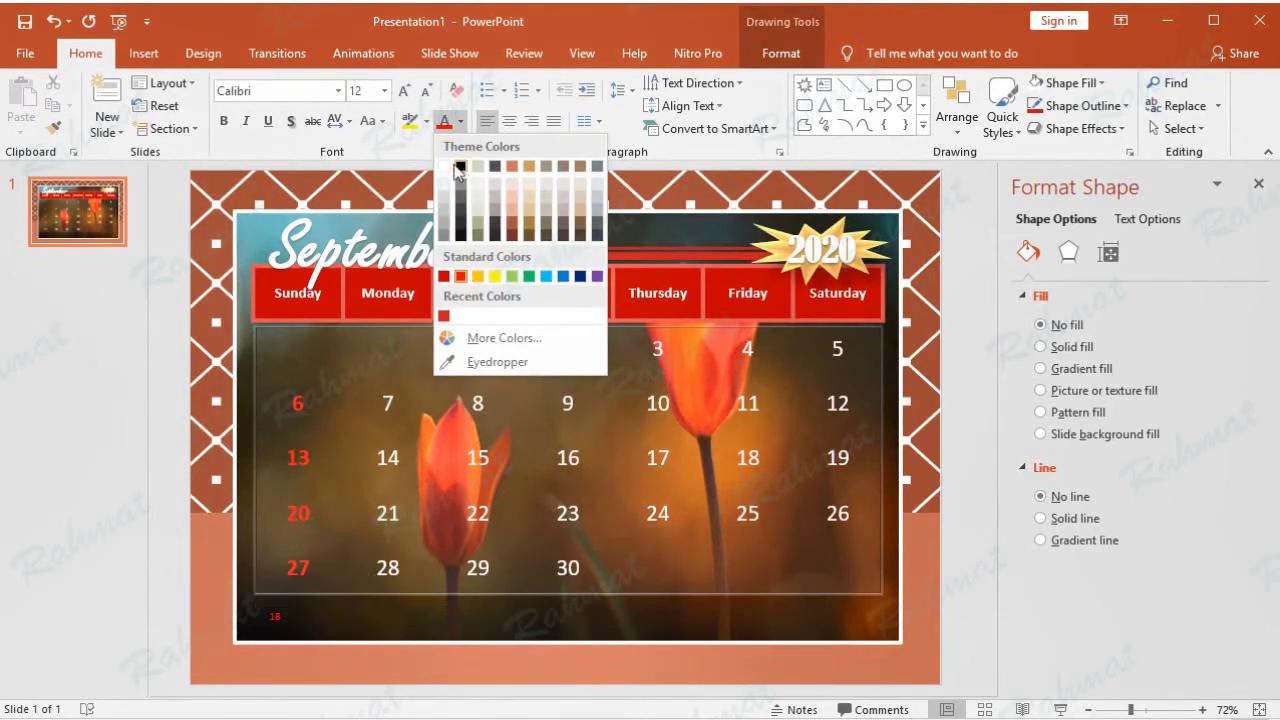
{"action": "left_click", "coordinate": [458, 167]}
{"action": "type", "text": "ex:"}
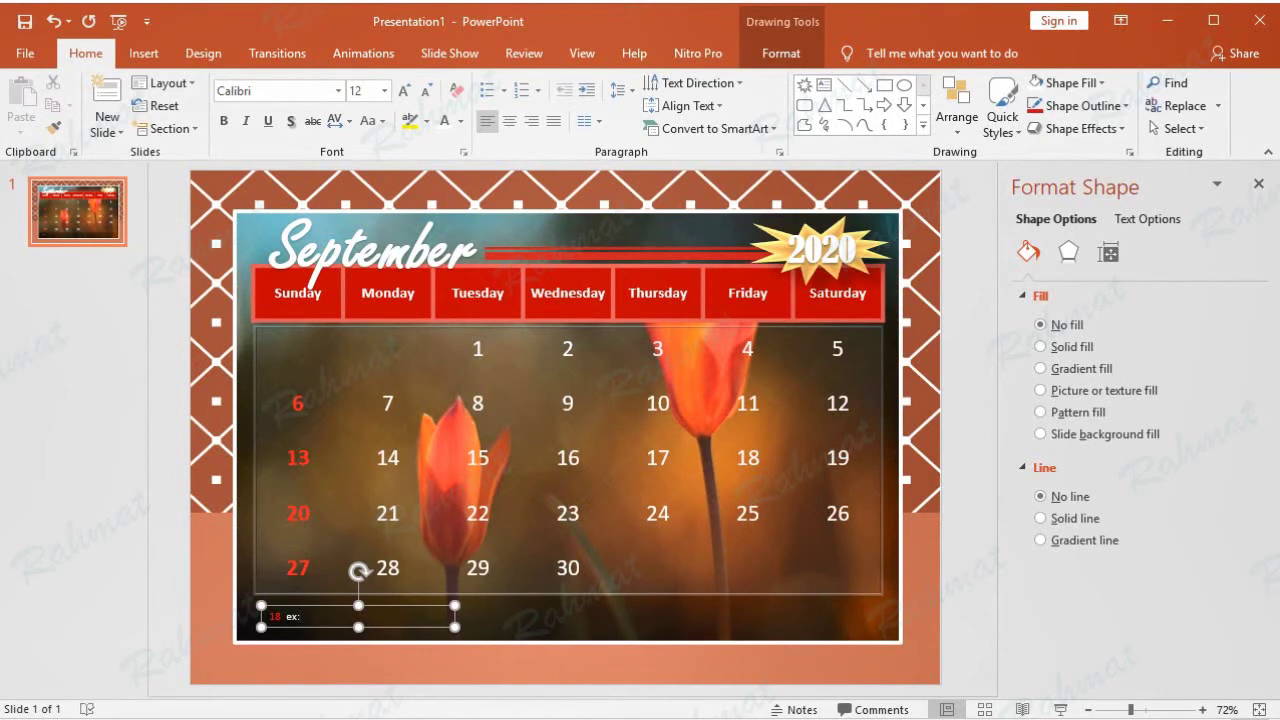
{"action": "type", "text": "Independence Day"}
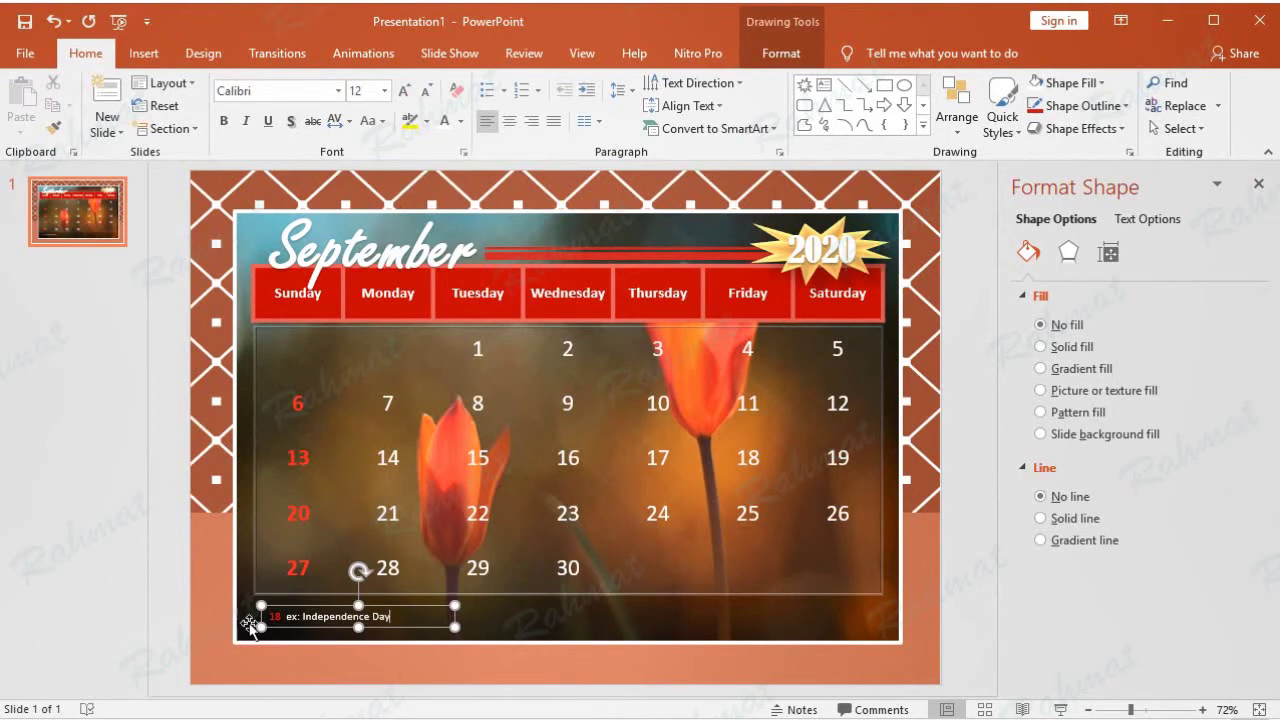
- Try red bold formatting on the date 18, then undo it back to plain
{"action": "left_click", "coordinate": [748, 457]}
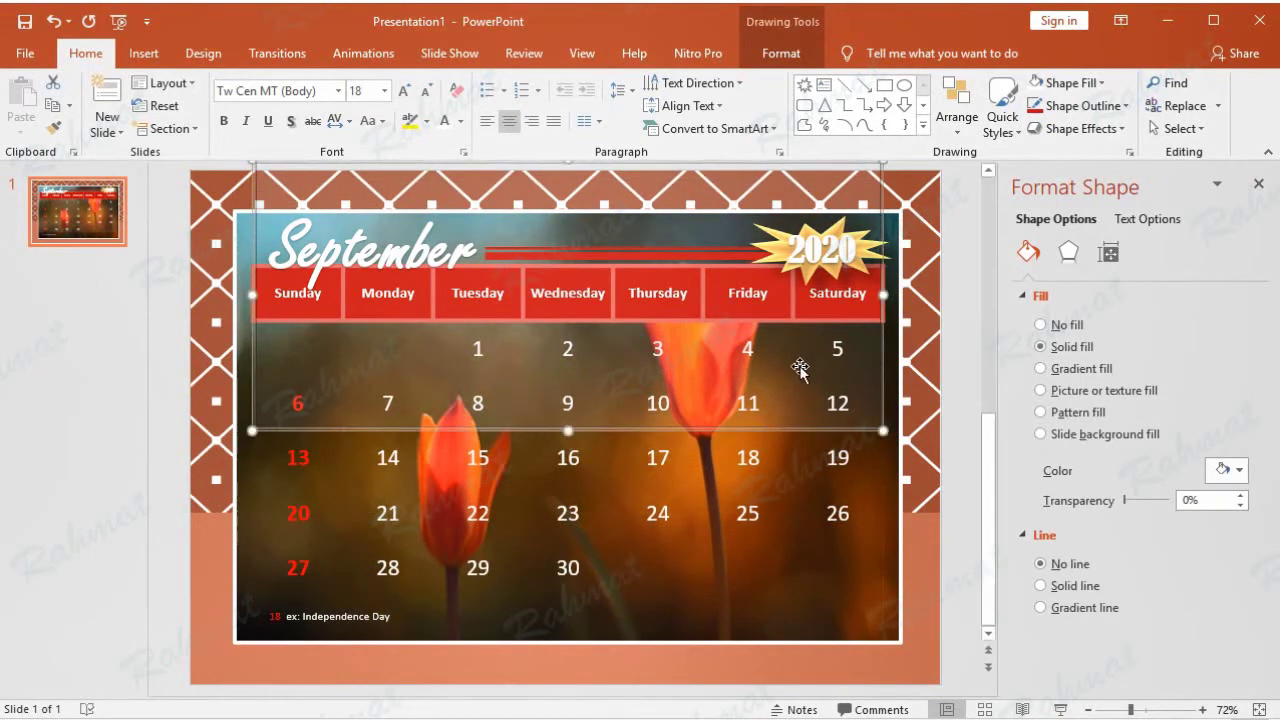
{"action": "left_click", "coordinate": [748, 457]}
{"action": "left_click_drag", "start_coordinate": [752, 457], "coordinate": [762, 457]}
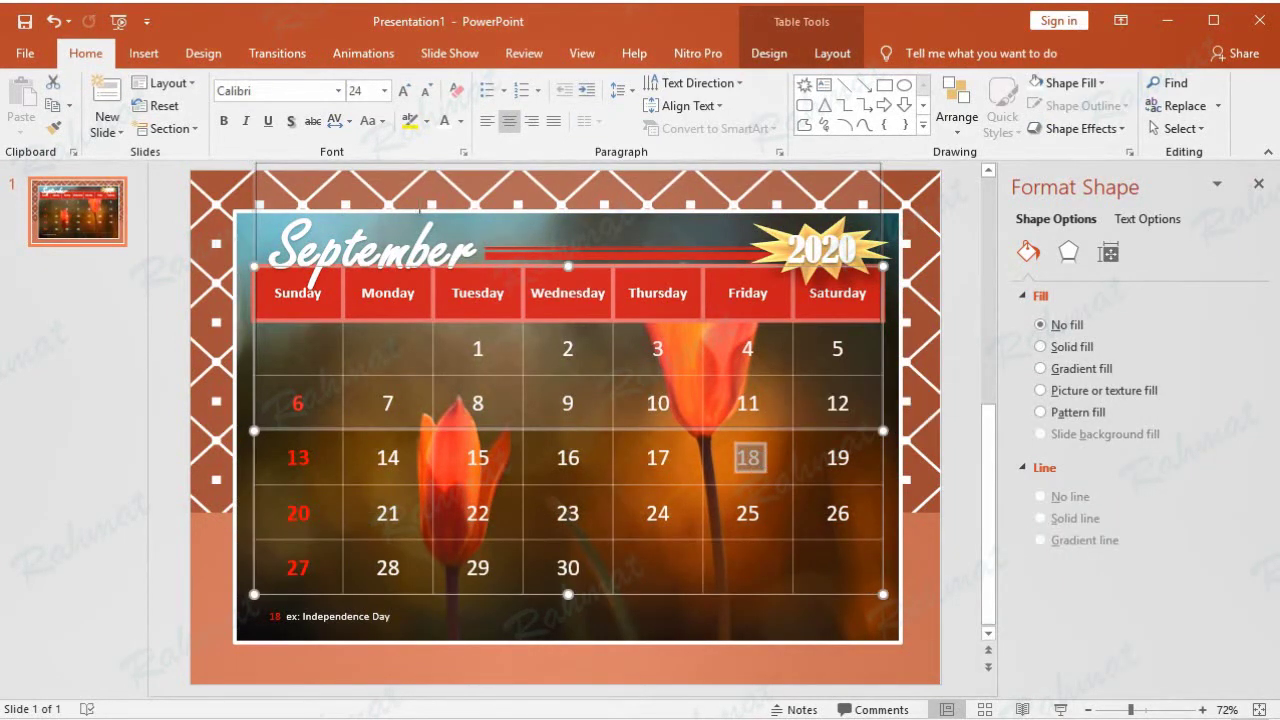
{"action": "left_click", "coordinate": [461, 121]}
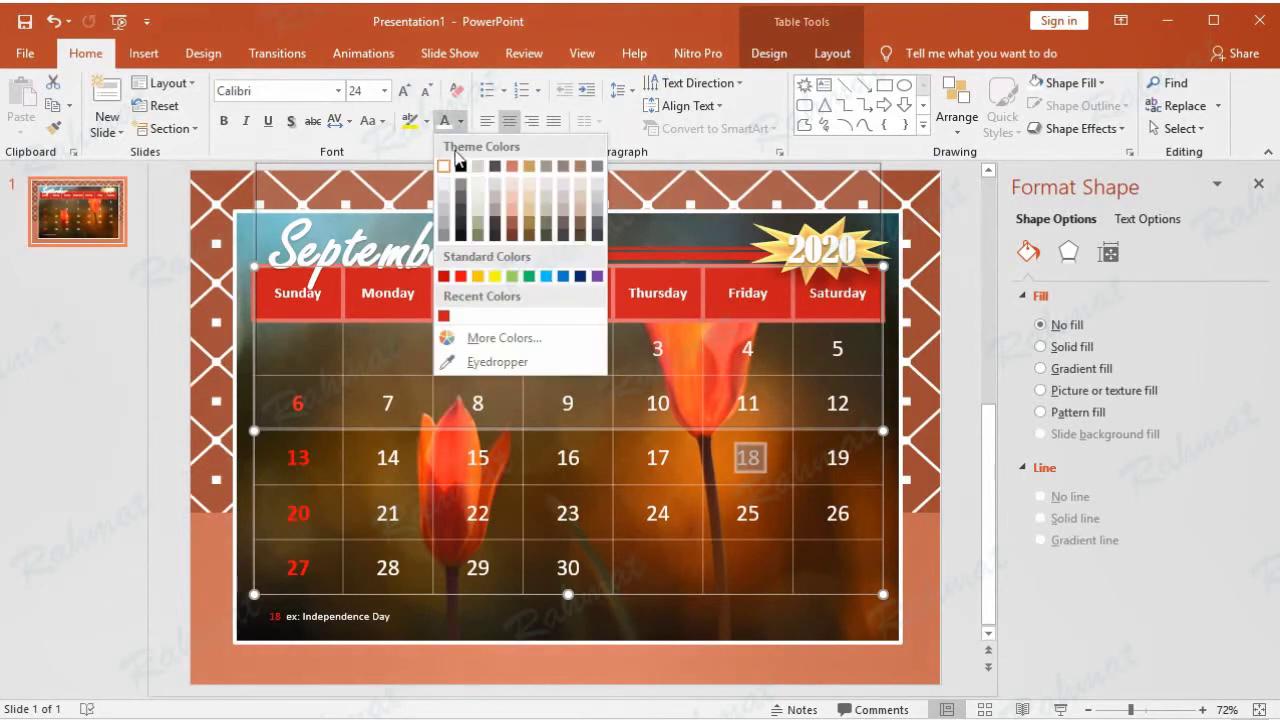
{"action": "left_click", "coordinate": [462, 277]}
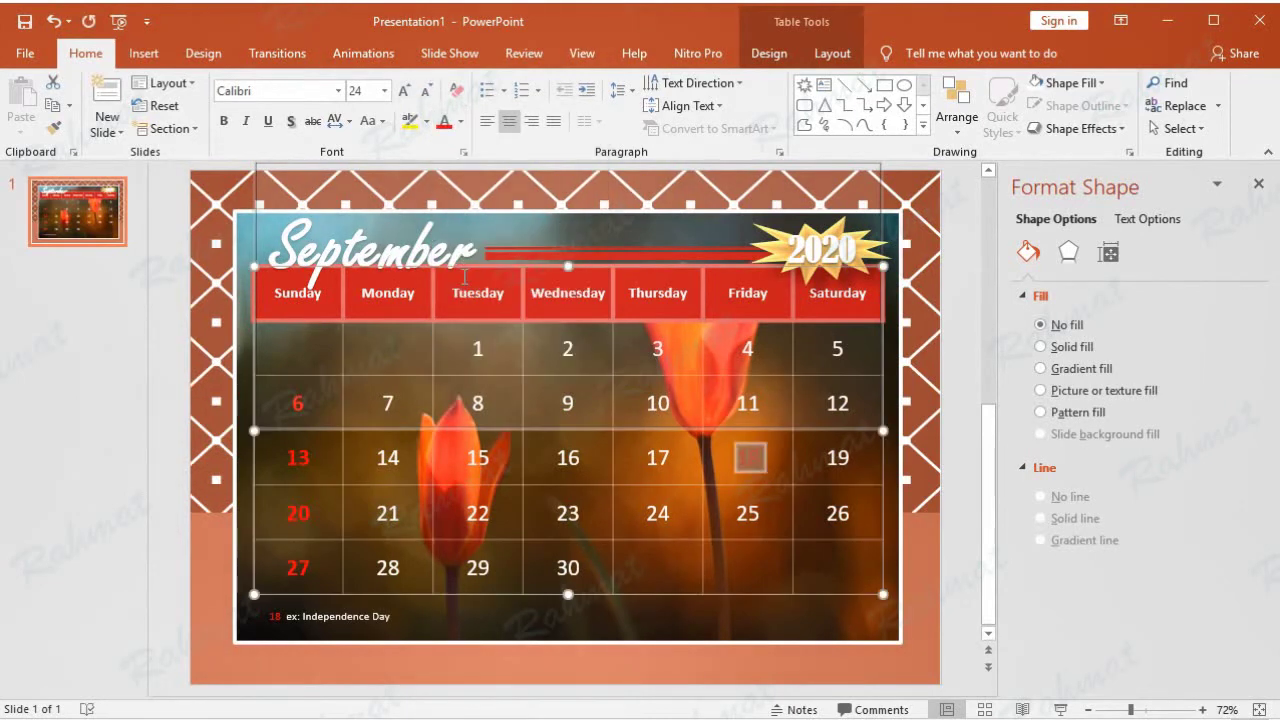
{"action": "left_click", "coordinate": [223, 121]}
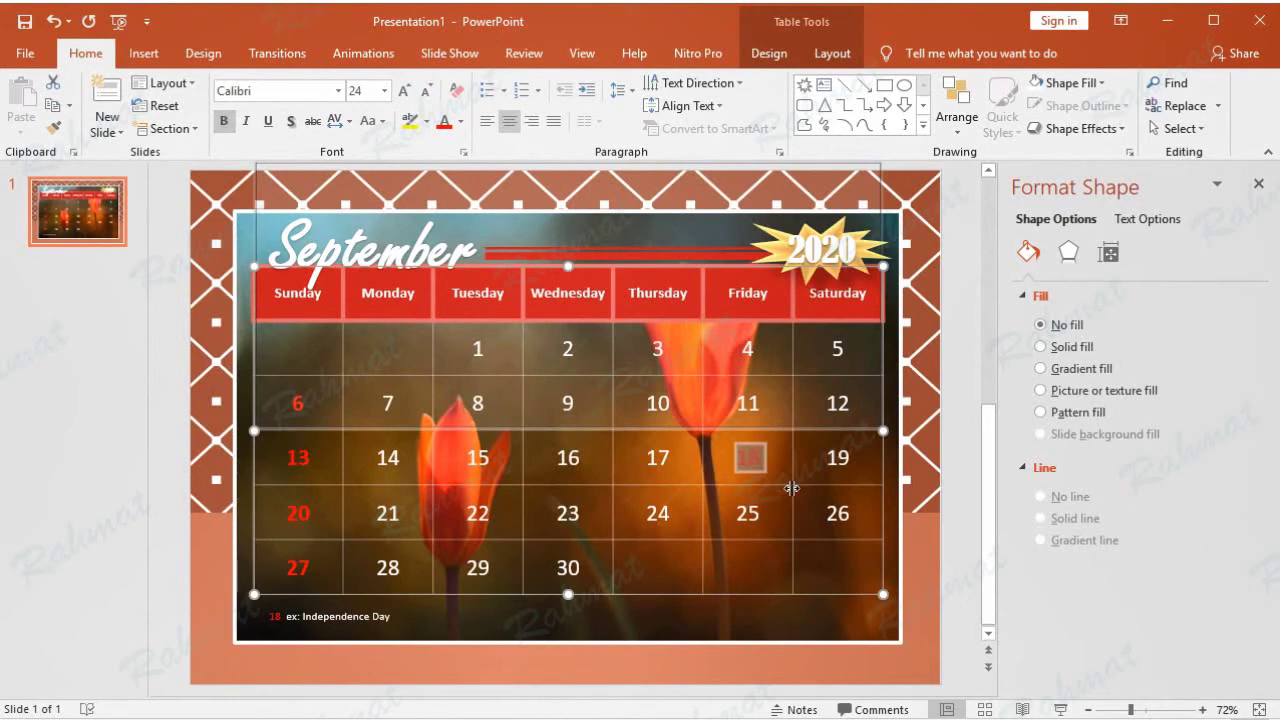
{"action": "left_click", "coordinate": [952, 427]}
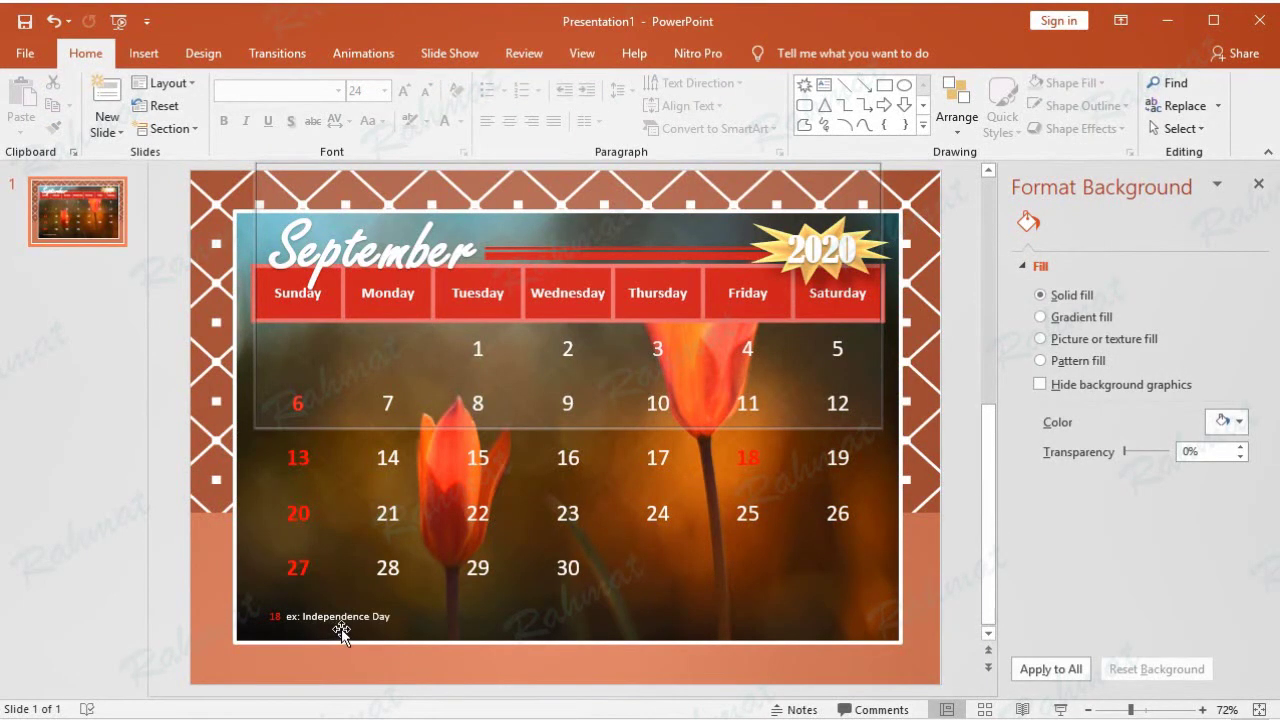
{"action": "left_click", "coordinate": [54, 22]}
{"action": "left_click", "coordinate": [54, 22]}
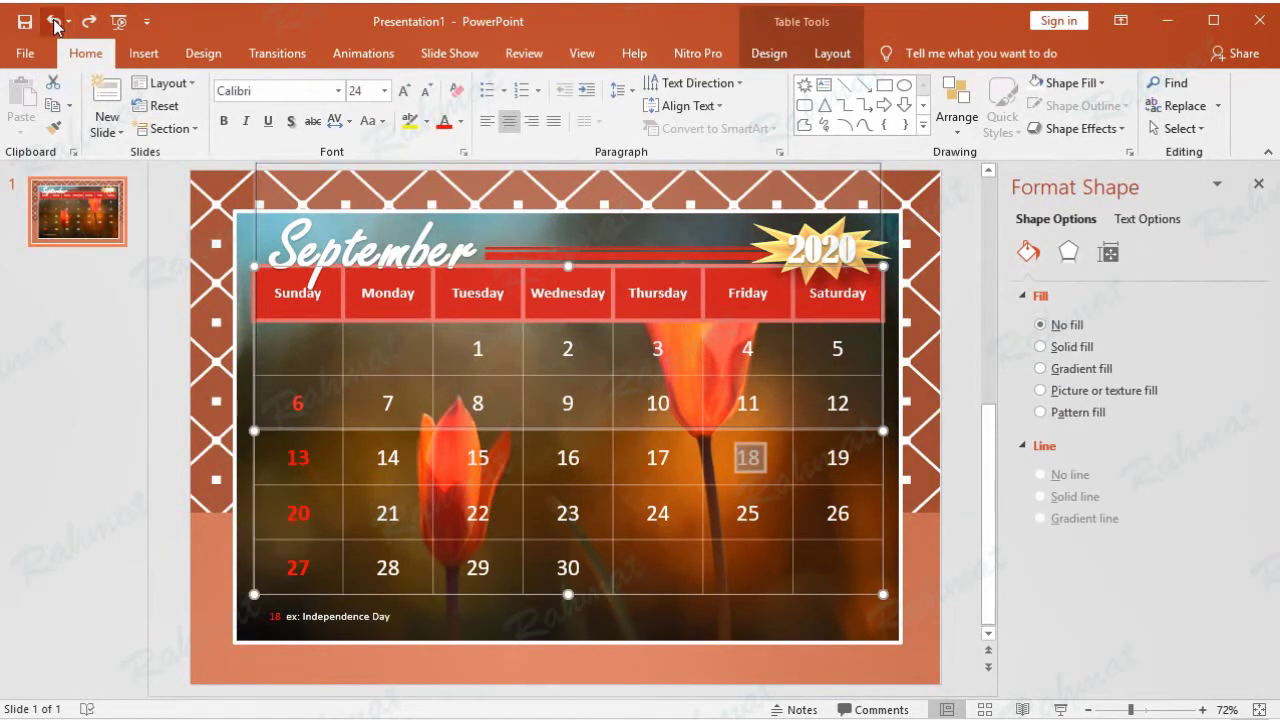
{"action": "left_click", "coordinate": [54, 22]}
- Cut the '18 ex: Independence Day' example note off the slide
{"action": "left_click", "coordinate": [350, 616]}
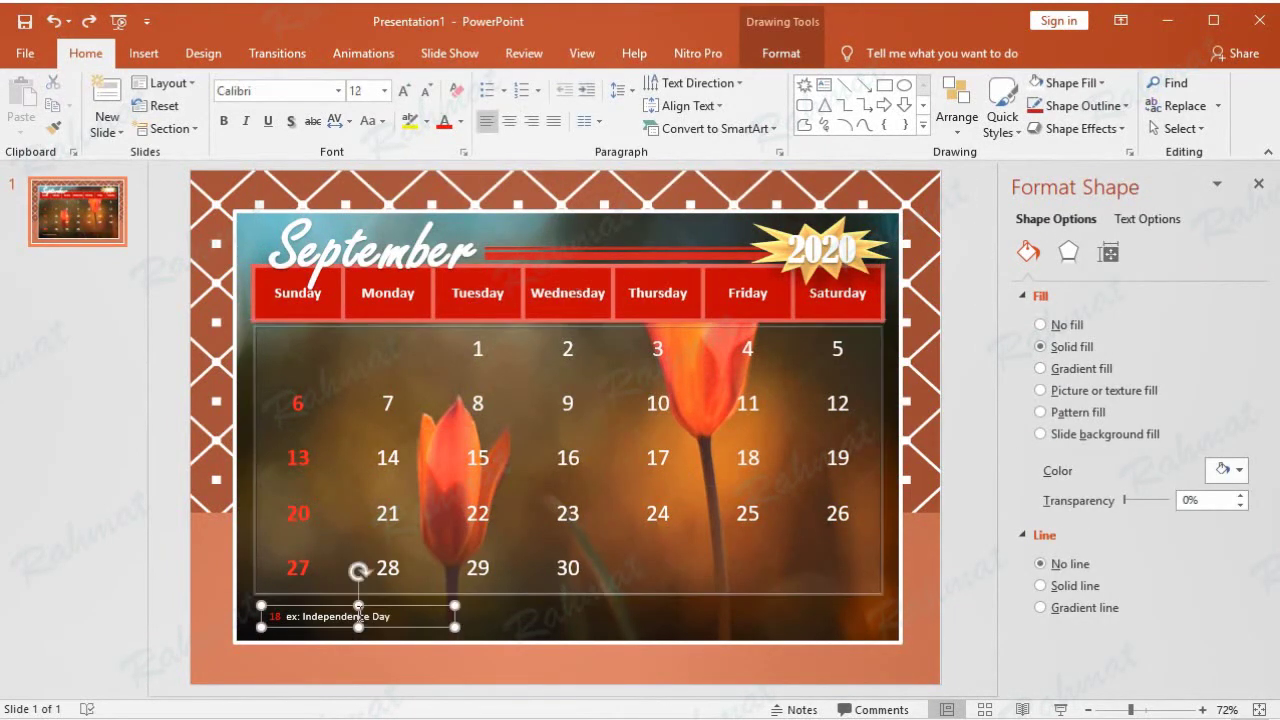
{"action": "right_click", "coordinate": [372, 612]}
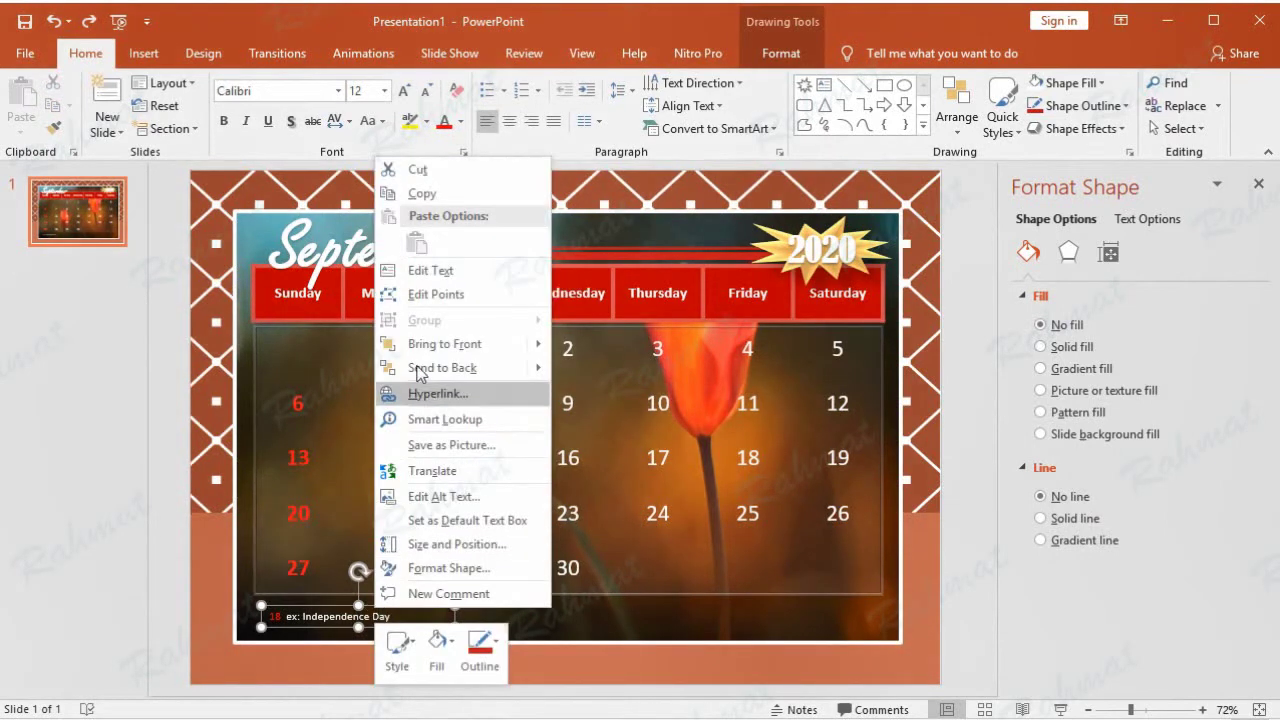
{"action": "left_click", "coordinate": [420, 171]}
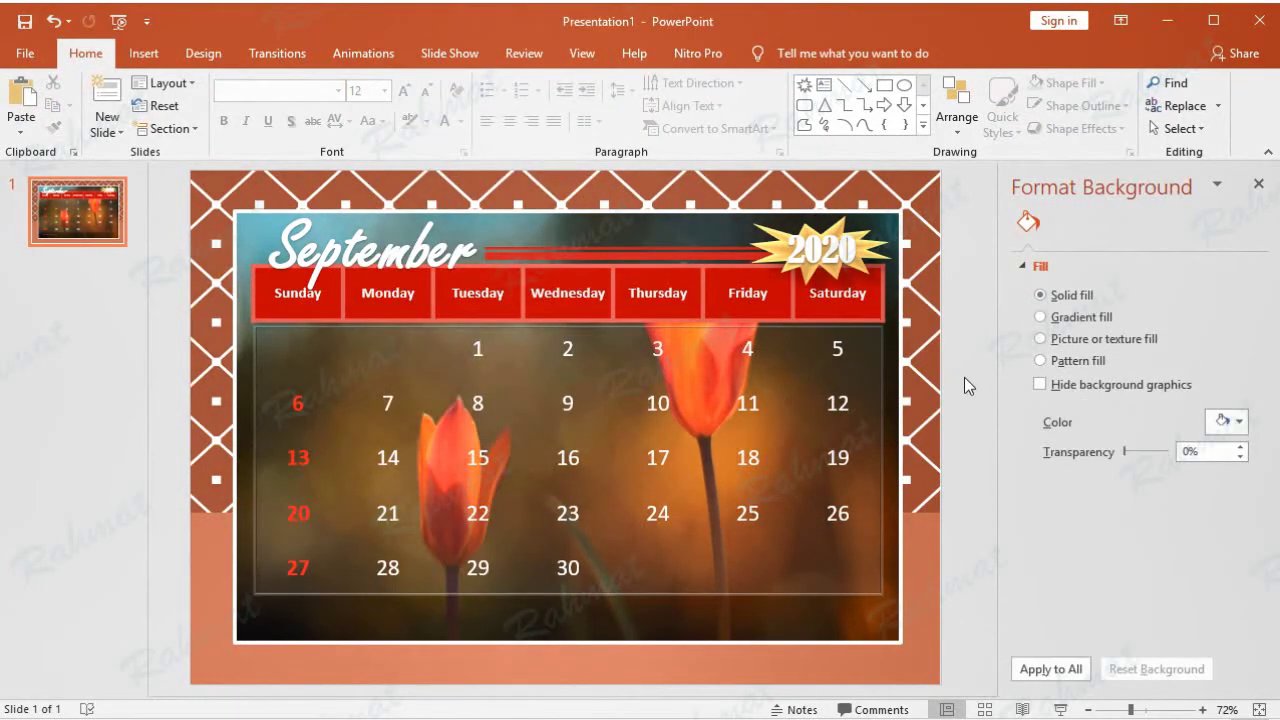
- Draw a rectangle at the bottom right of the calendar
{"action": "left_click", "coordinate": [160, 58]}
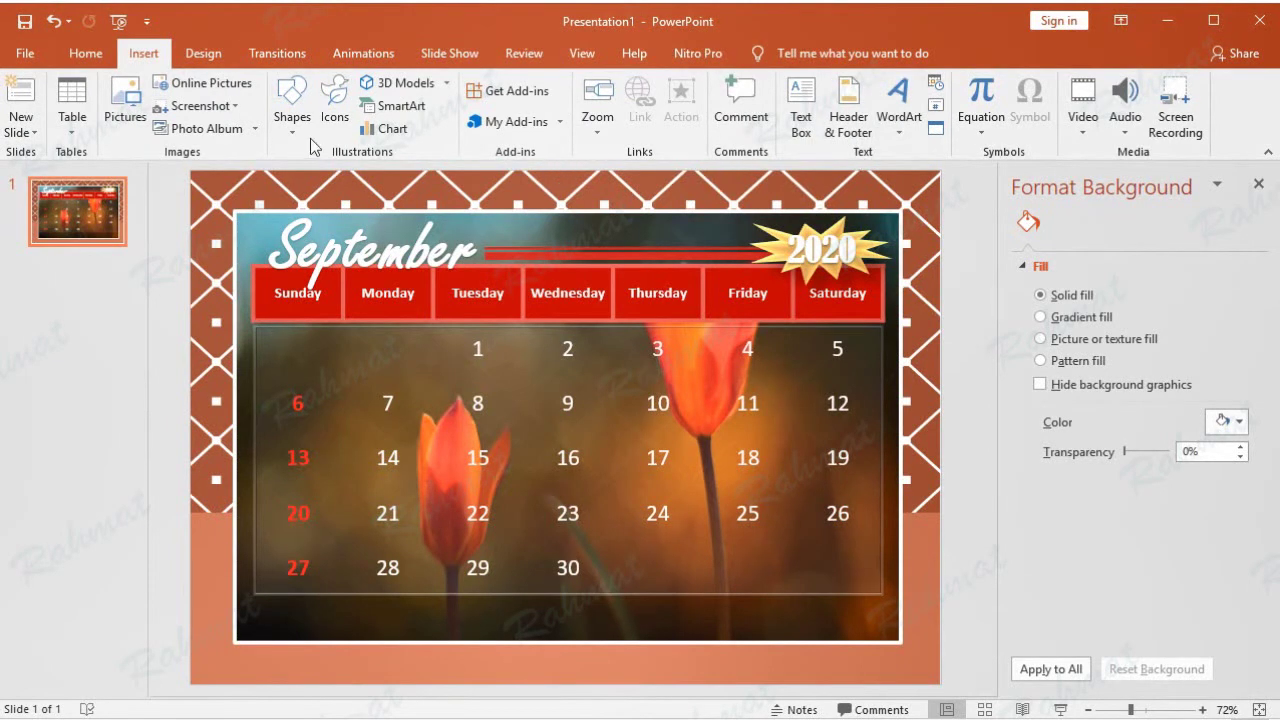
{"action": "left_click", "coordinate": [292, 110]}
{"action": "left_click", "coordinate": [286, 276]}
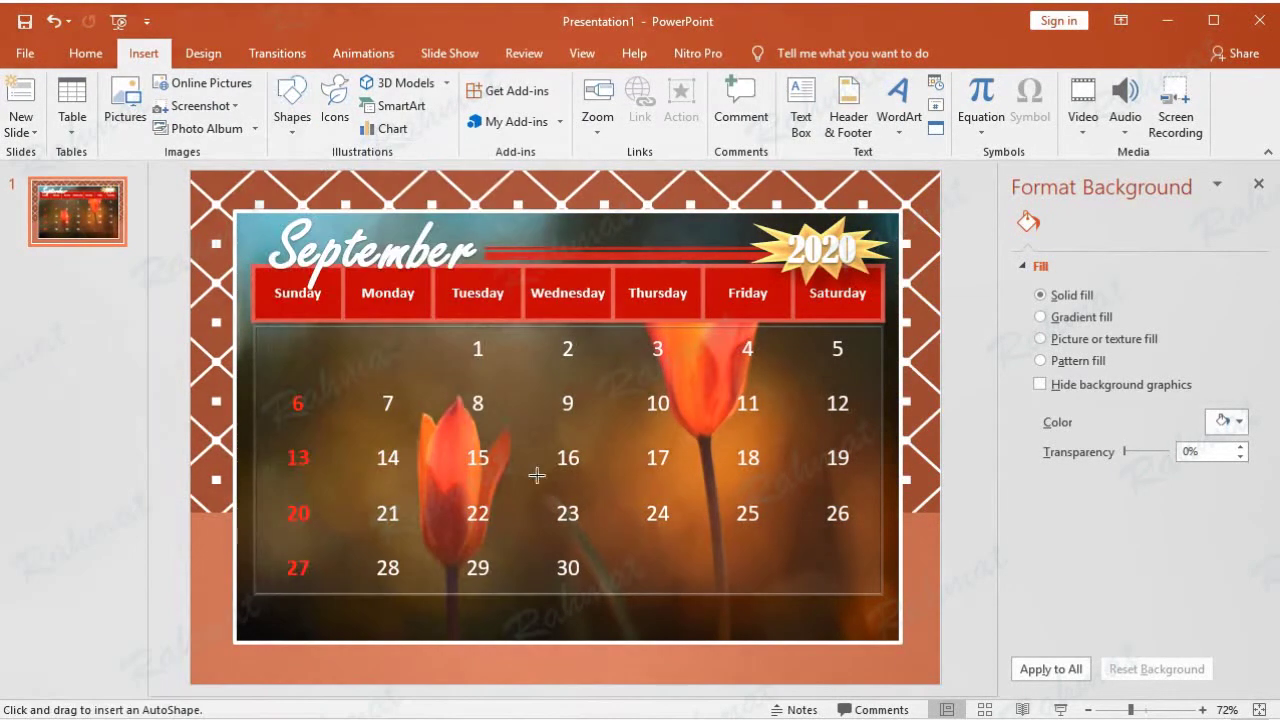
{"action": "left_click_drag", "start_coordinate": [703, 604], "coordinate": [760, 618]}
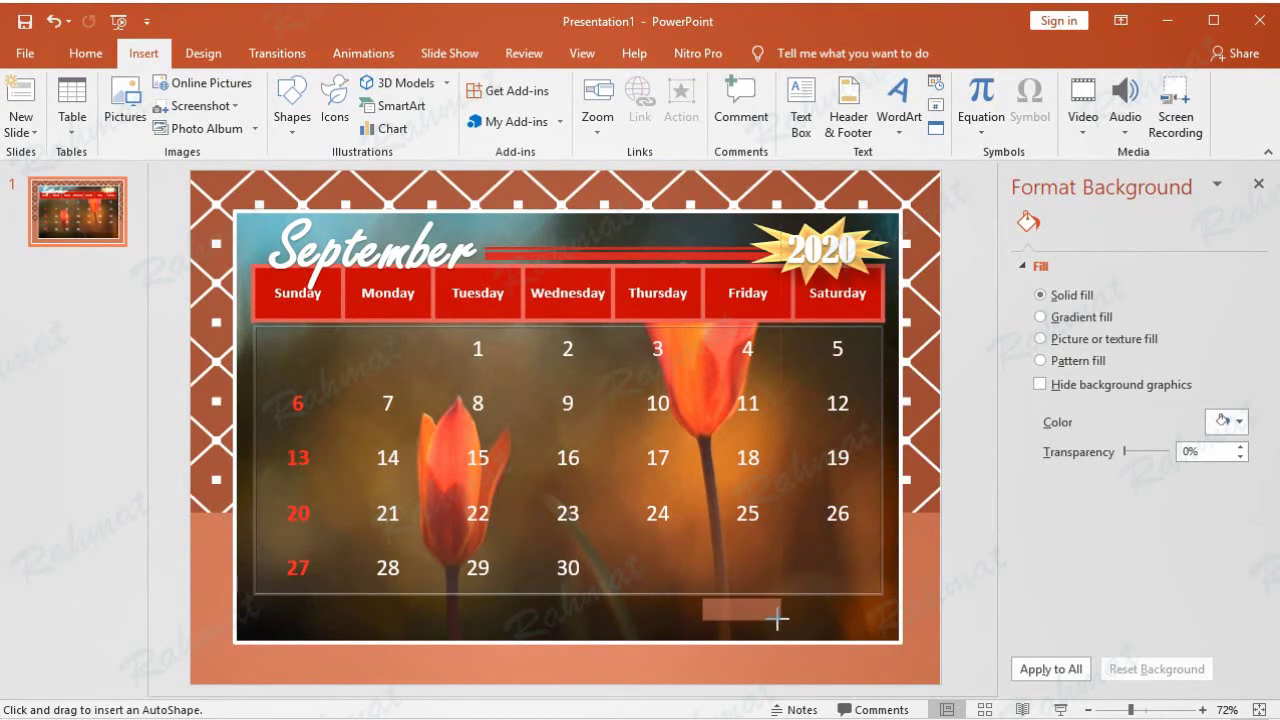
{"action": "left_click_drag", "start_coordinate": [760, 618], "coordinate": [800, 621]}
- Size the rectangle to 0.48" high by 2.95" wide
{"action": "left_click", "coordinate": [1208, 88]}
{"action": "type", "text": "0.48"}
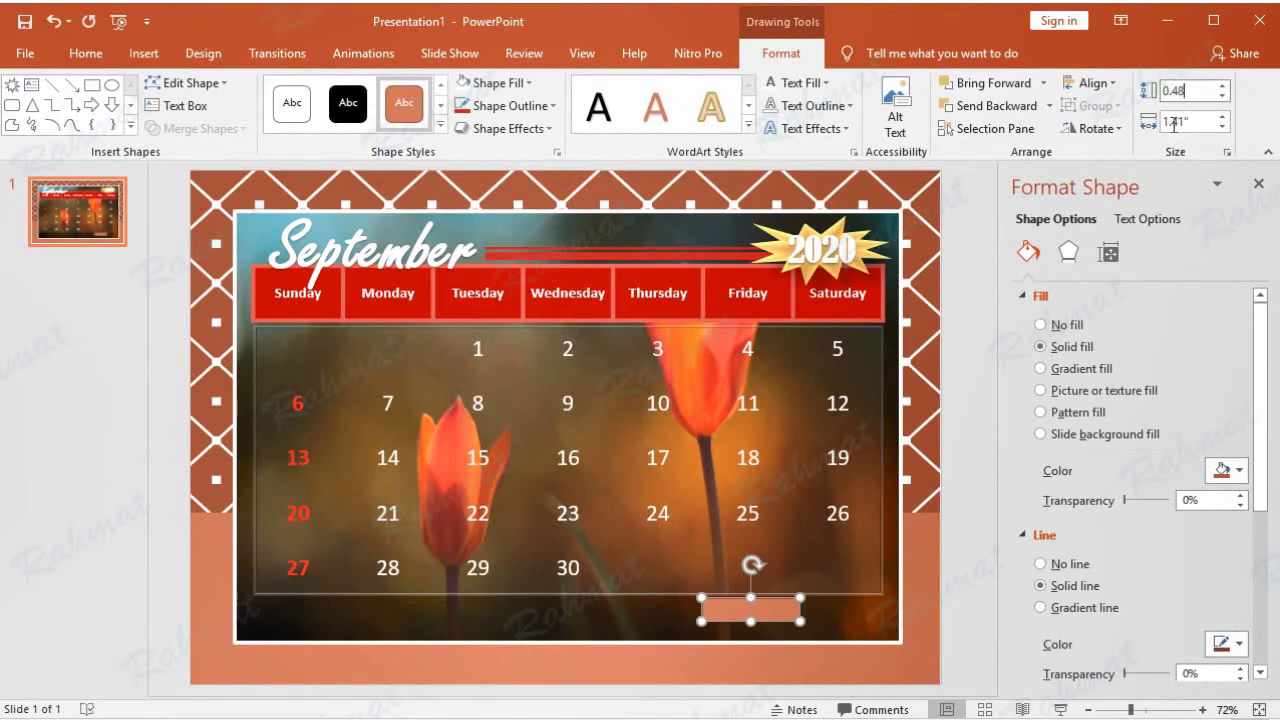
{"action": "left_click", "coordinate": [1174, 122]}
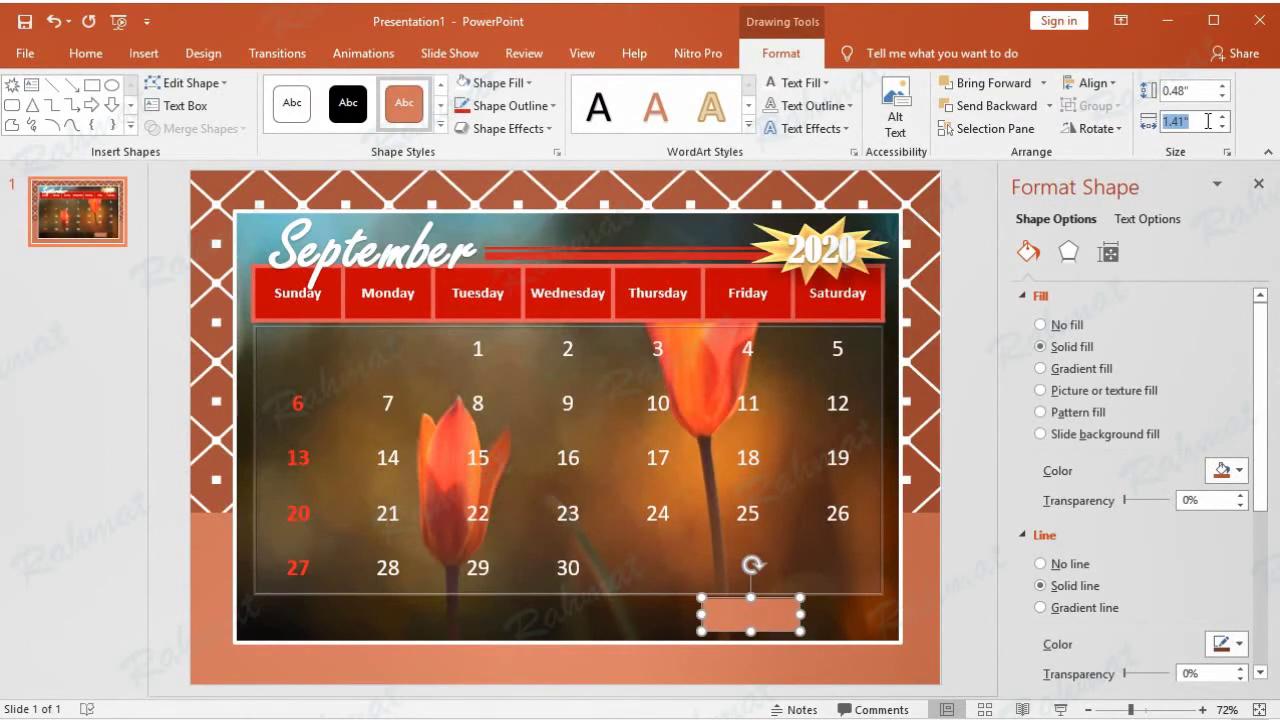
{"action": "type", "text": "2.95"}
{"action": "key", "text": "Return"}
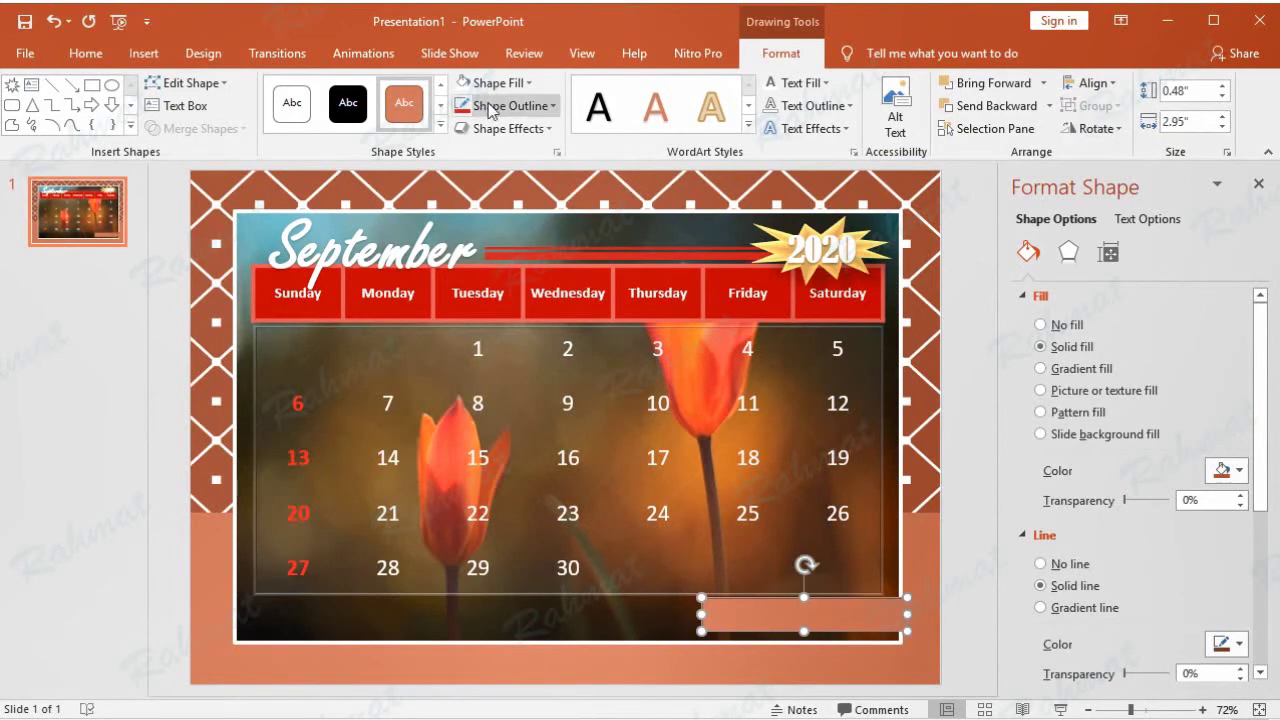
- Fill the rectangle white and remove its outline
{"action": "left_click", "coordinate": [500, 84]}
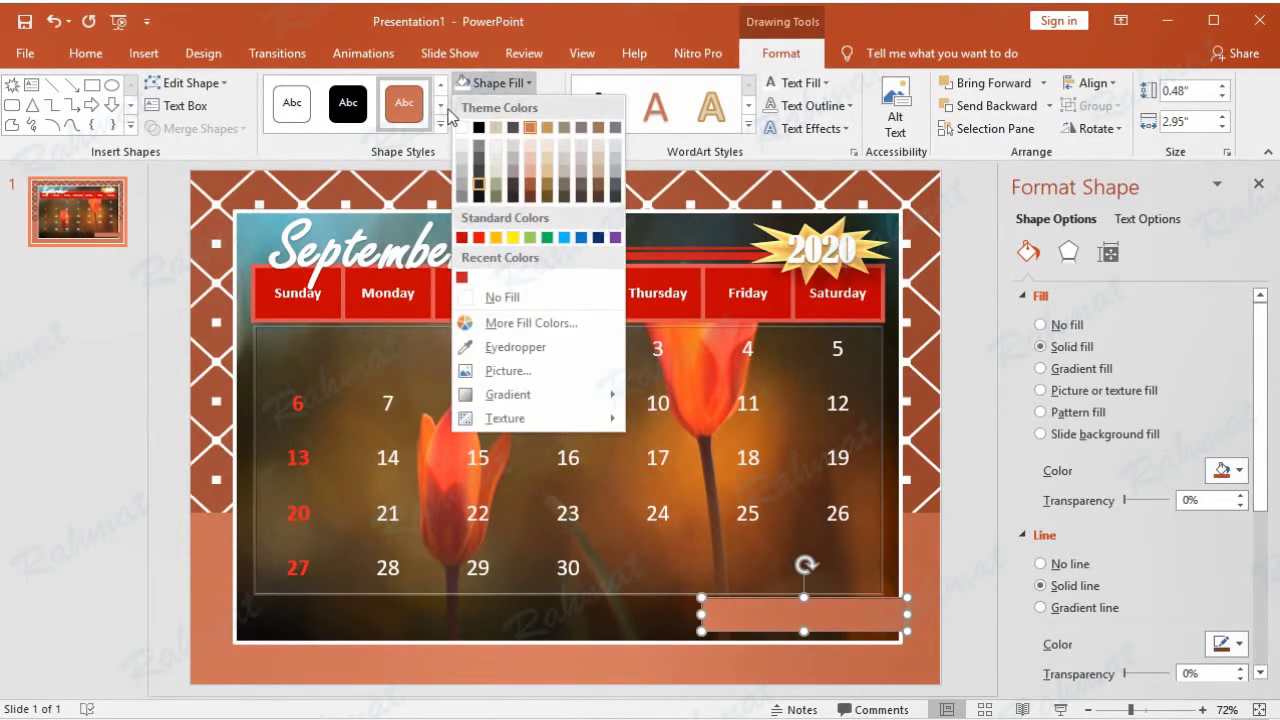
{"action": "left_click", "coordinate": [462, 127]}
{"action": "left_click", "coordinate": [510, 107]}
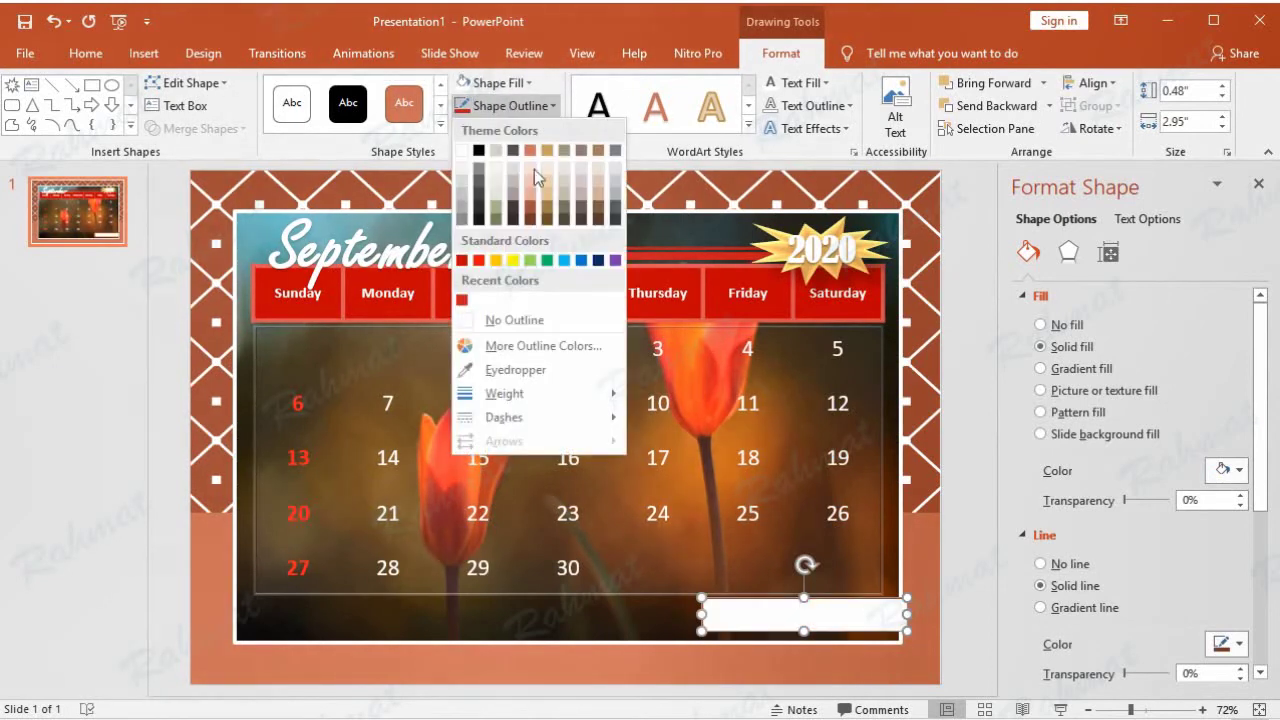
{"action": "left_click", "coordinate": [551, 321]}
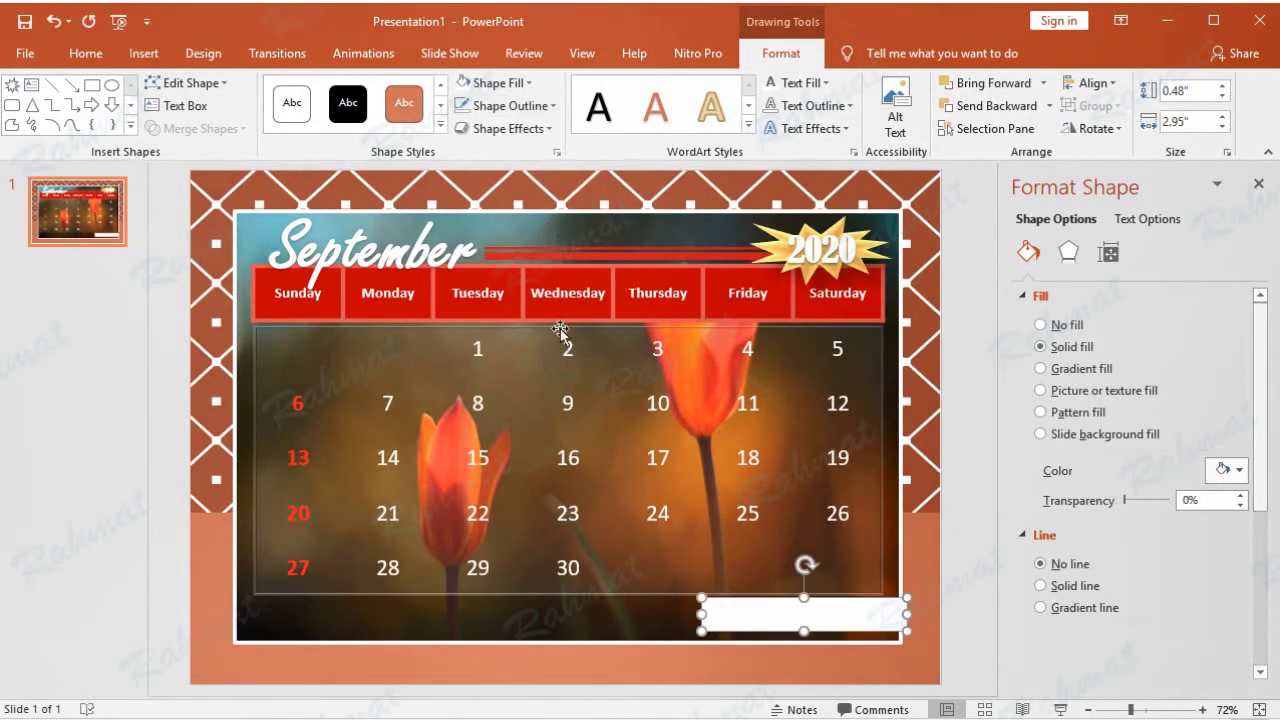
- Move the white box into the bottom-right corner, keeping its fill transparency at 0%
{"action": "left_click_drag", "start_coordinate": [860, 620], "coordinate": [836, 623]}
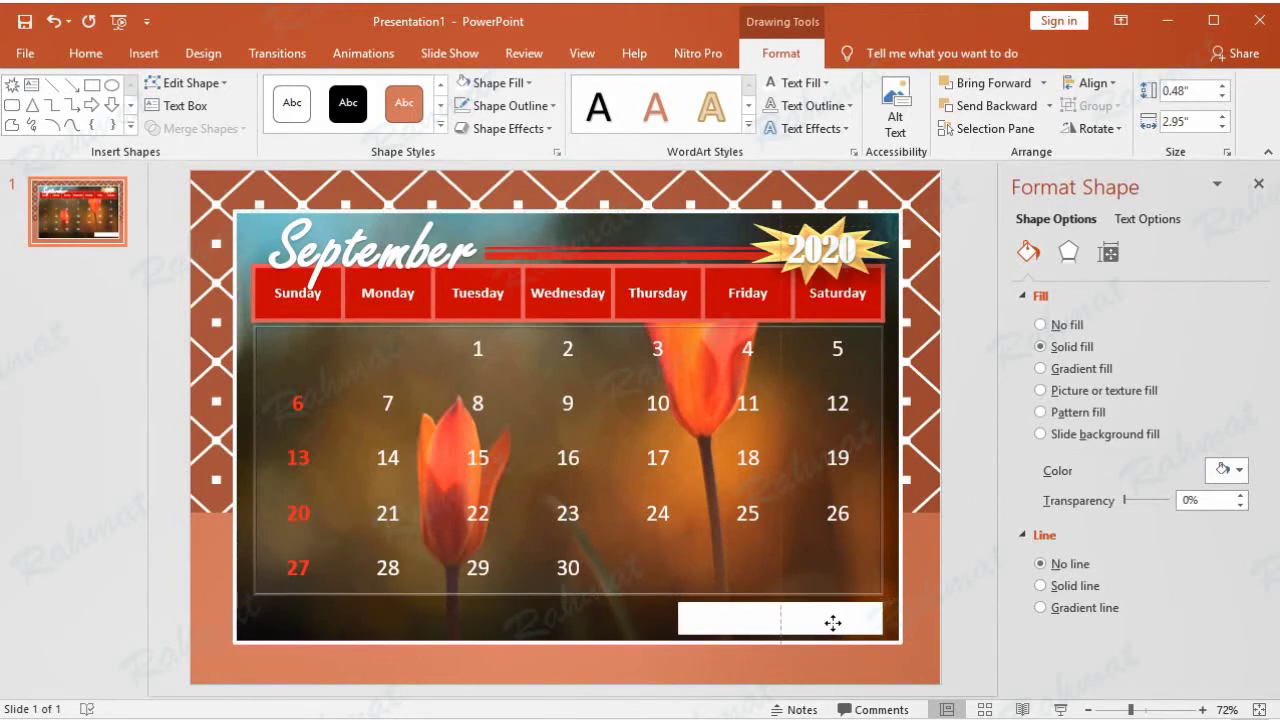
{"action": "left_click_drag", "start_coordinate": [832, 623], "coordinate": [836, 626]}
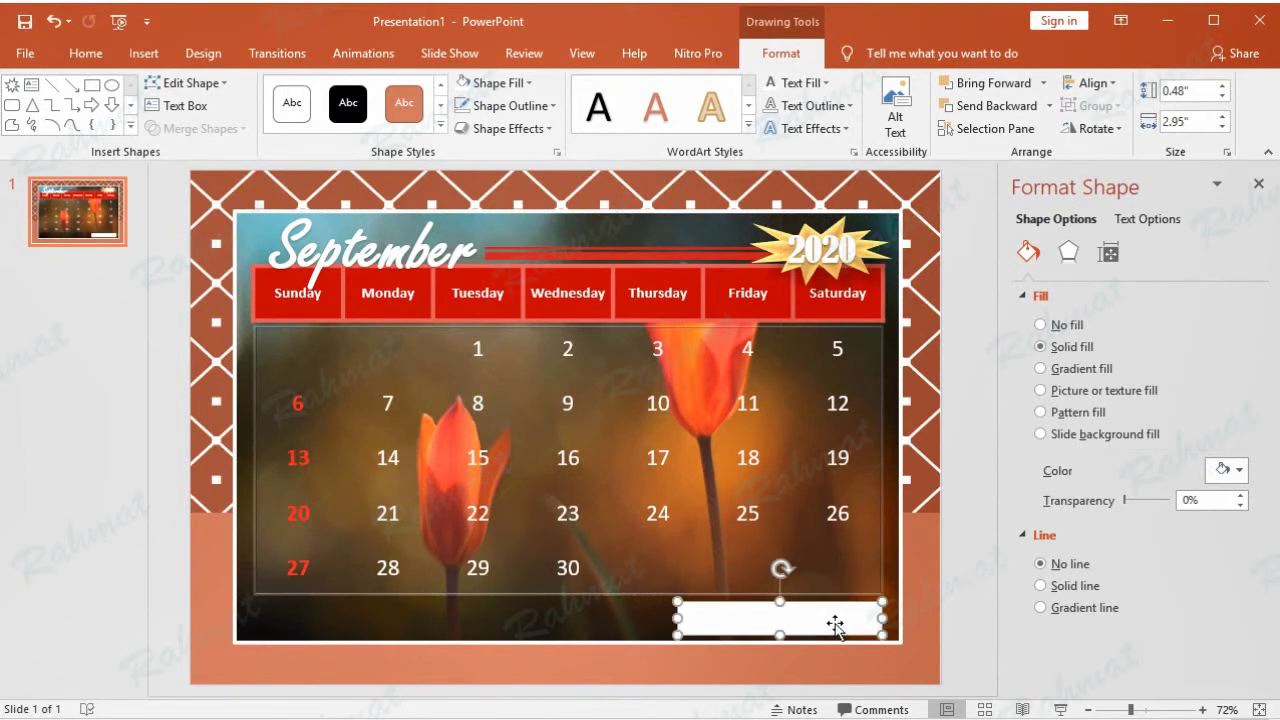
{"action": "left_click_drag", "start_coordinate": [1126, 500], "coordinate": [1151, 507]}
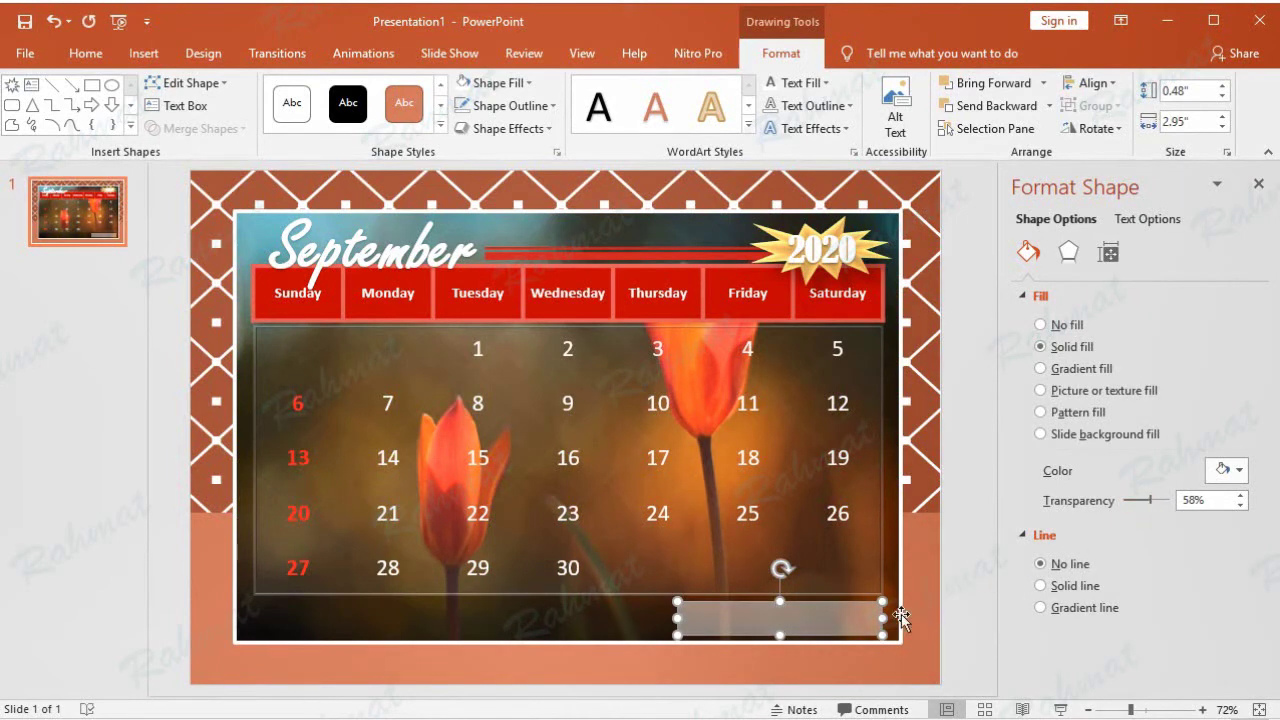
{"action": "left_click", "coordinate": [870, 587]}
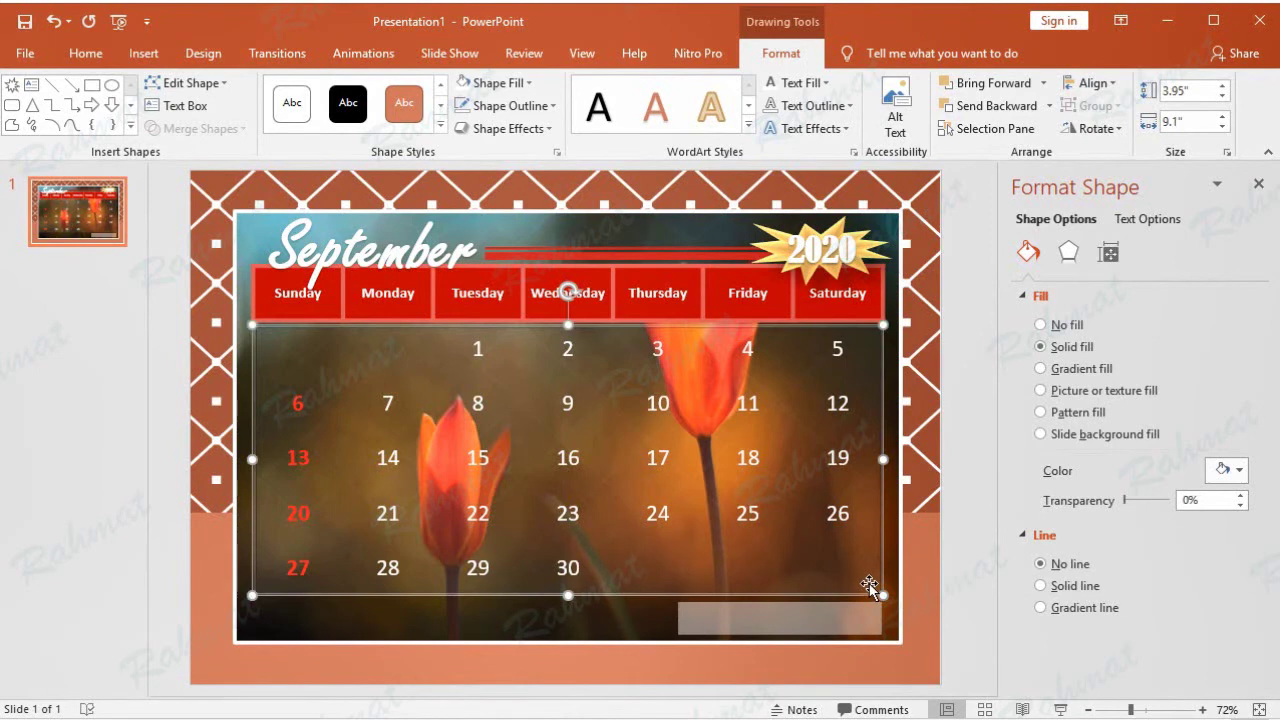
{"action": "left_click", "coordinate": [966, 566]}
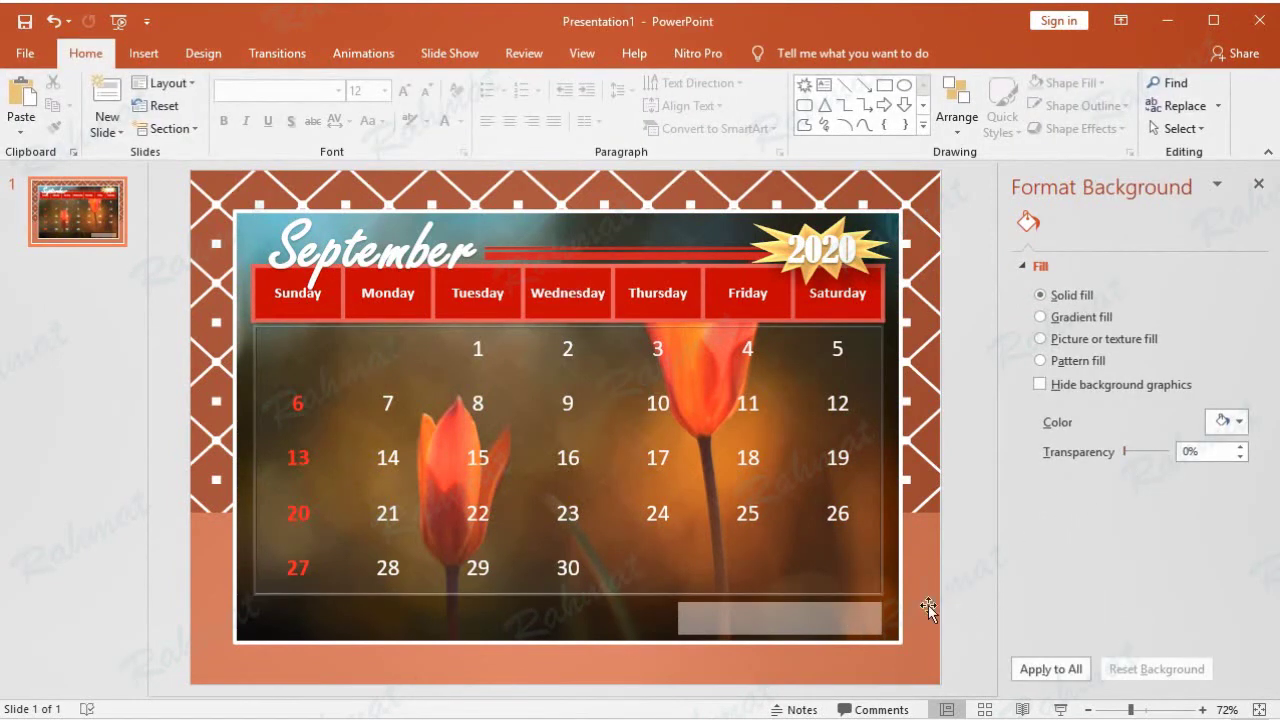
{"action": "left_click", "coordinate": [840, 618]}
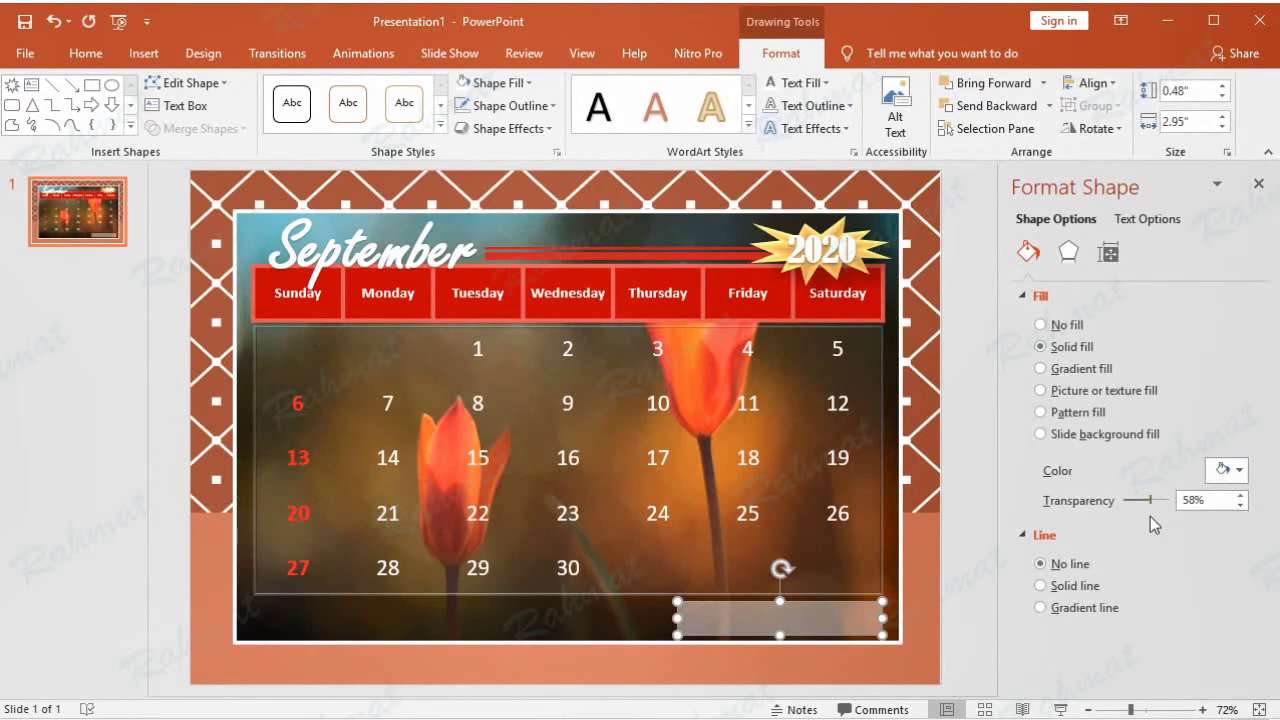
{"action": "left_click_drag", "start_coordinate": [1150, 502], "coordinate": [1120, 502]}
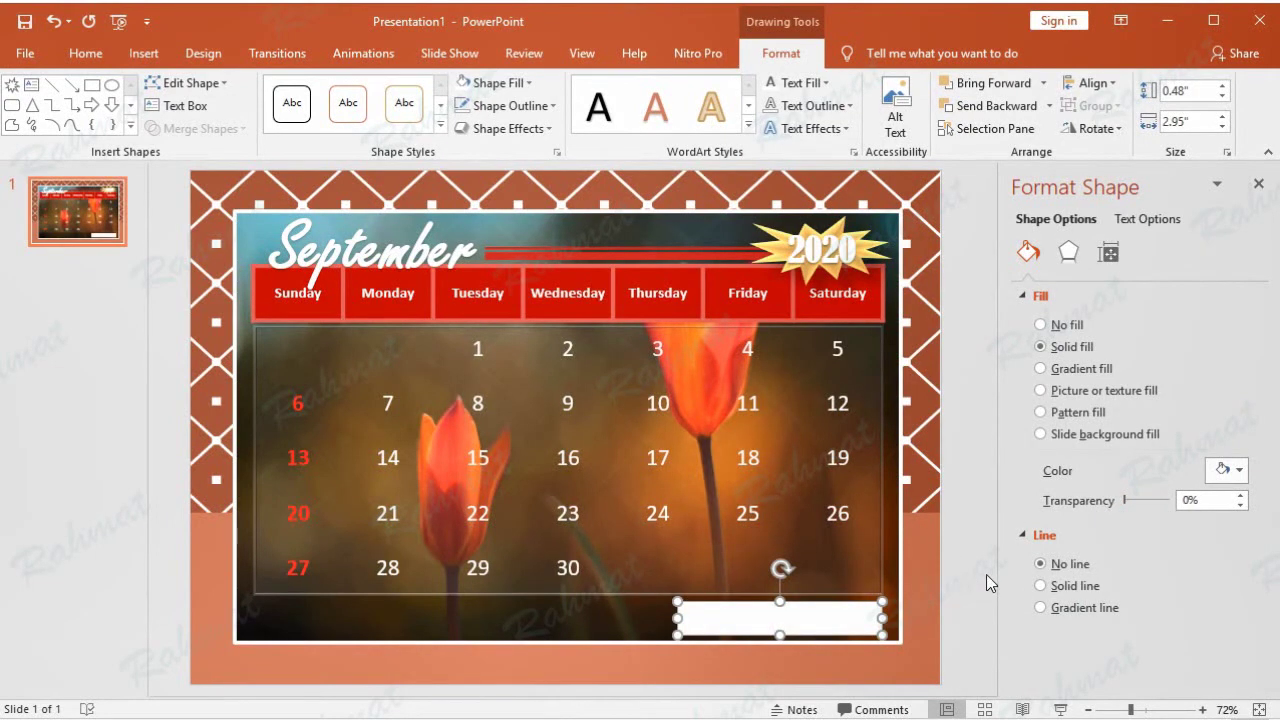
- Close the Format Shape pane and draw a text box inside the white box
{"action": "left_click", "coordinate": [1258, 183]}
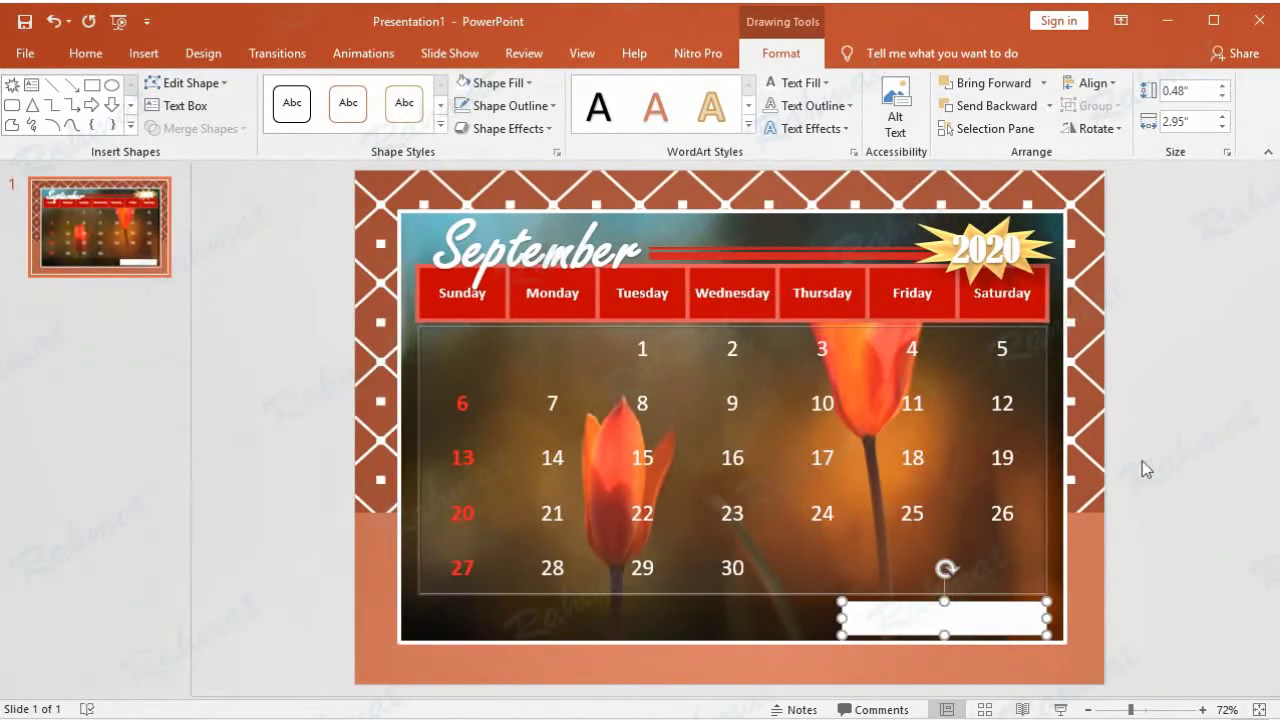
{"action": "left_click", "coordinate": [1159, 475]}
{"action": "left_click", "coordinate": [1000, 617]}
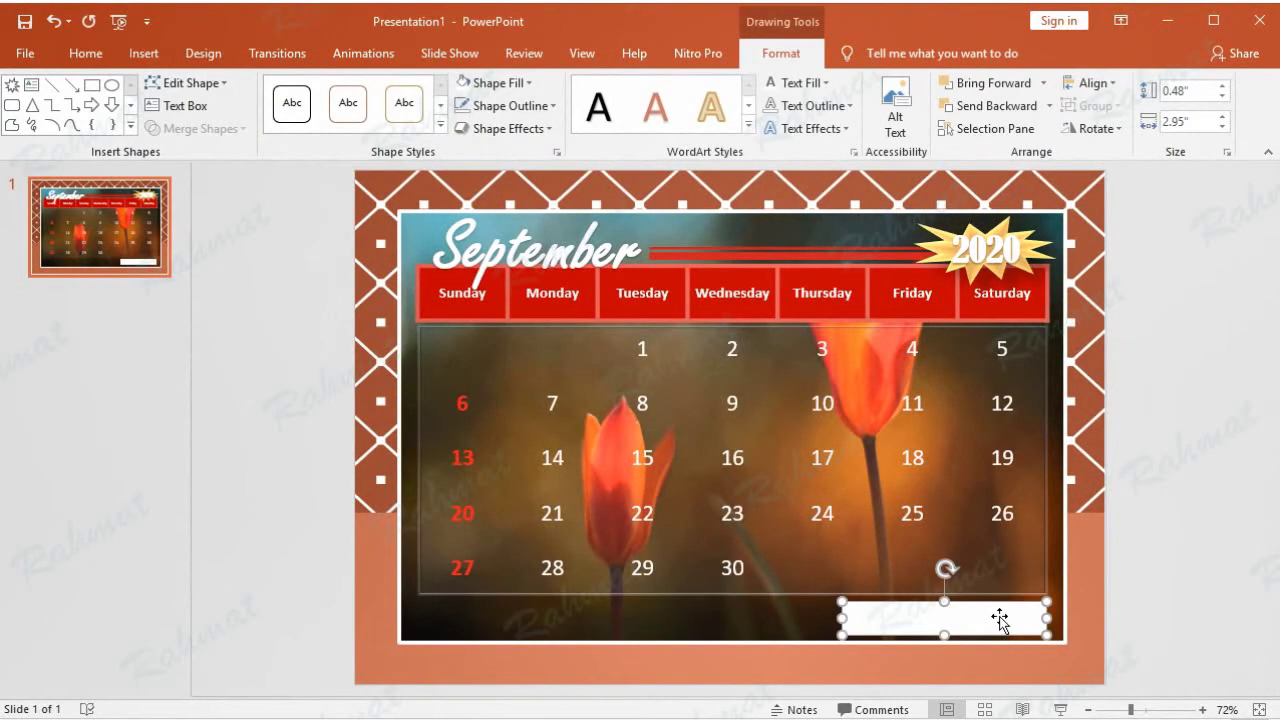
{"action": "left_click", "coordinate": [1215, 551]}
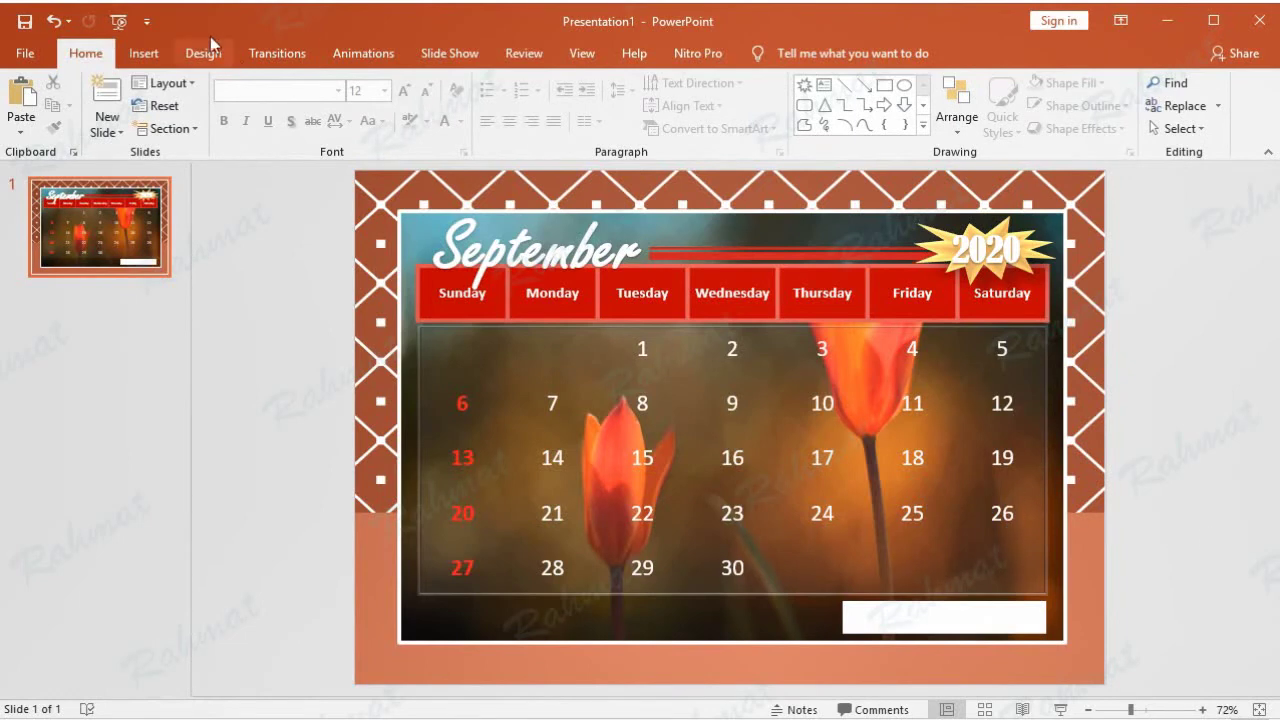
{"action": "left_click", "coordinate": [145, 55]}
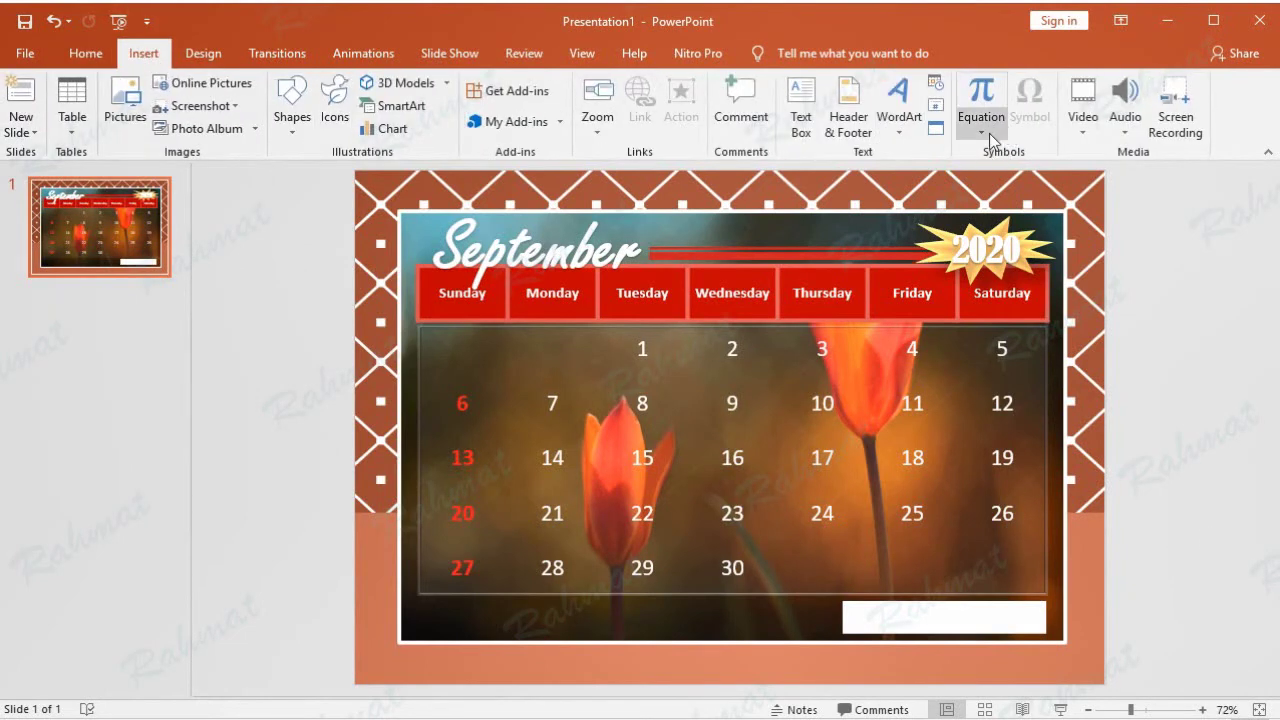
{"action": "left_click", "coordinate": [800, 105]}
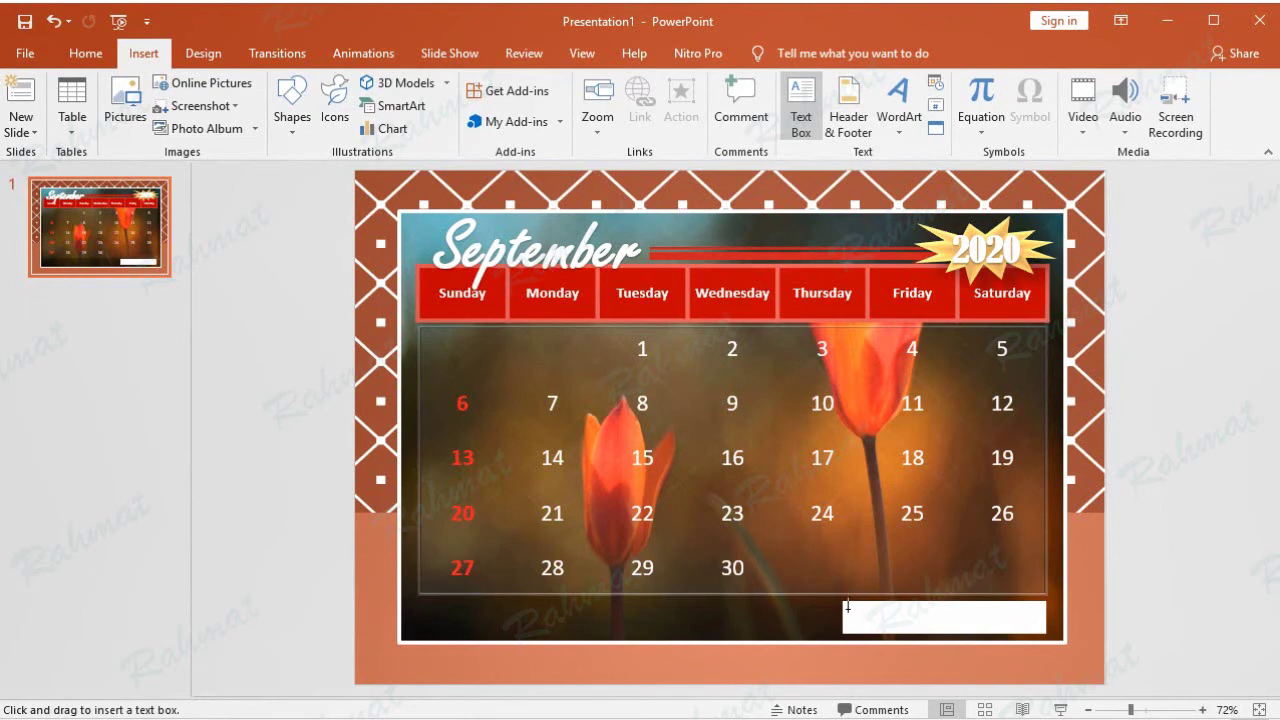
{"action": "left_click_drag", "start_coordinate": [848, 604], "coordinate": [1046, 634]}
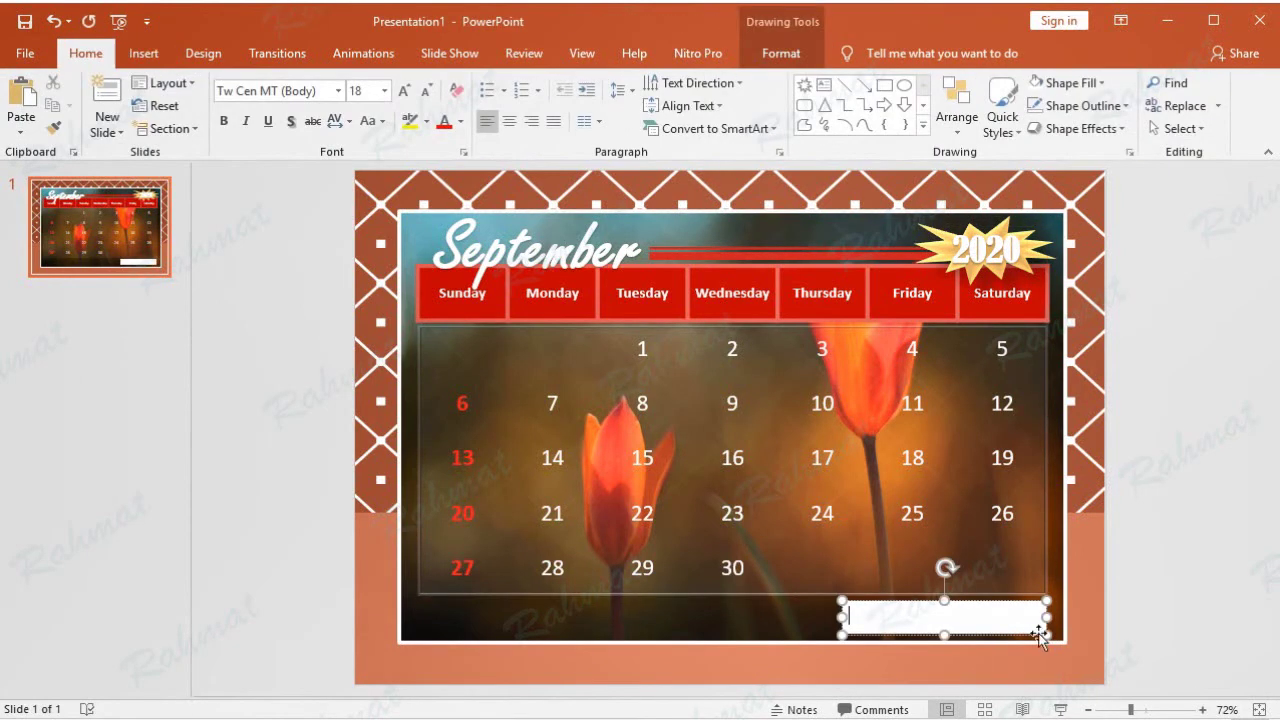
- Set the text box to Calibri 11 and type 'Note :' with dotted writing lines
{"action": "left_click", "coordinate": [338, 90]}
{"action": "left_click", "coordinate": [295, 210]}
{"action": "left_click", "coordinate": [384, 90]}
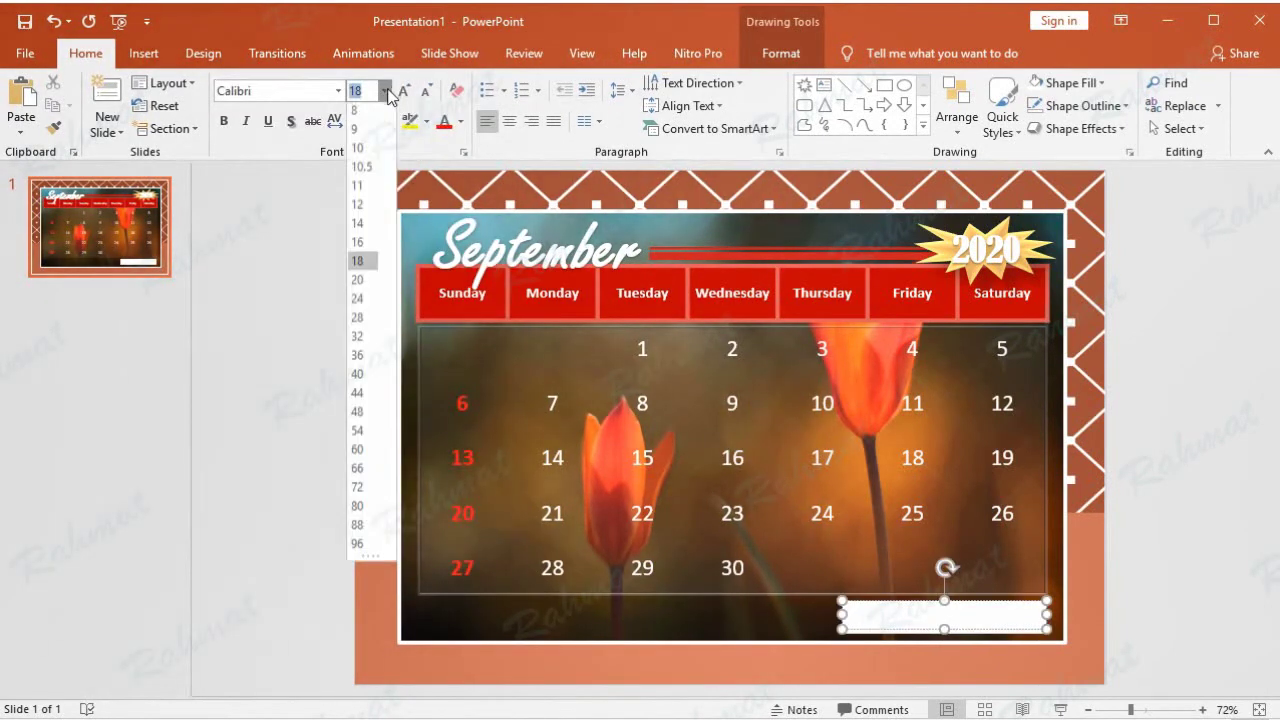
{"action": "left_click", "coordinate": [360, 189]}
{"action": "type", "text": "Note :"}
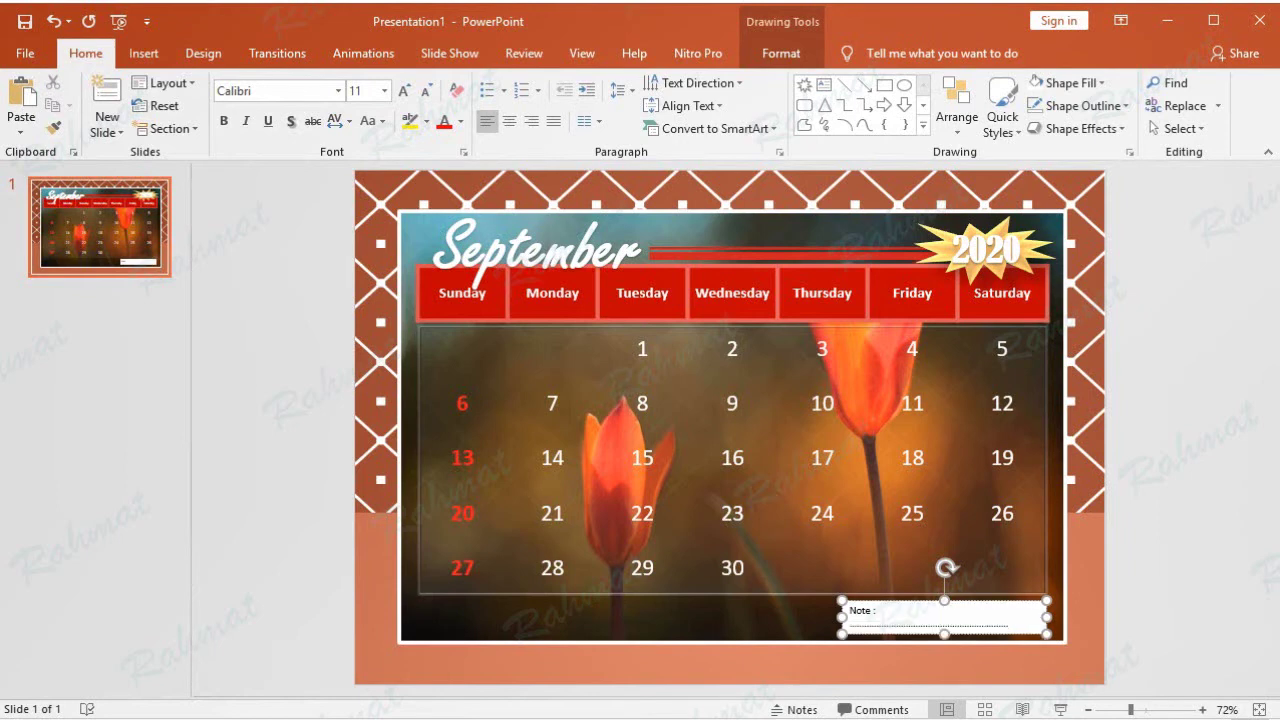
{"action": "key", "text": "BackSpace"}
{"action": "key", "text": "Return"}
{"action": "left_click", "coordinate": [1225, 394]}
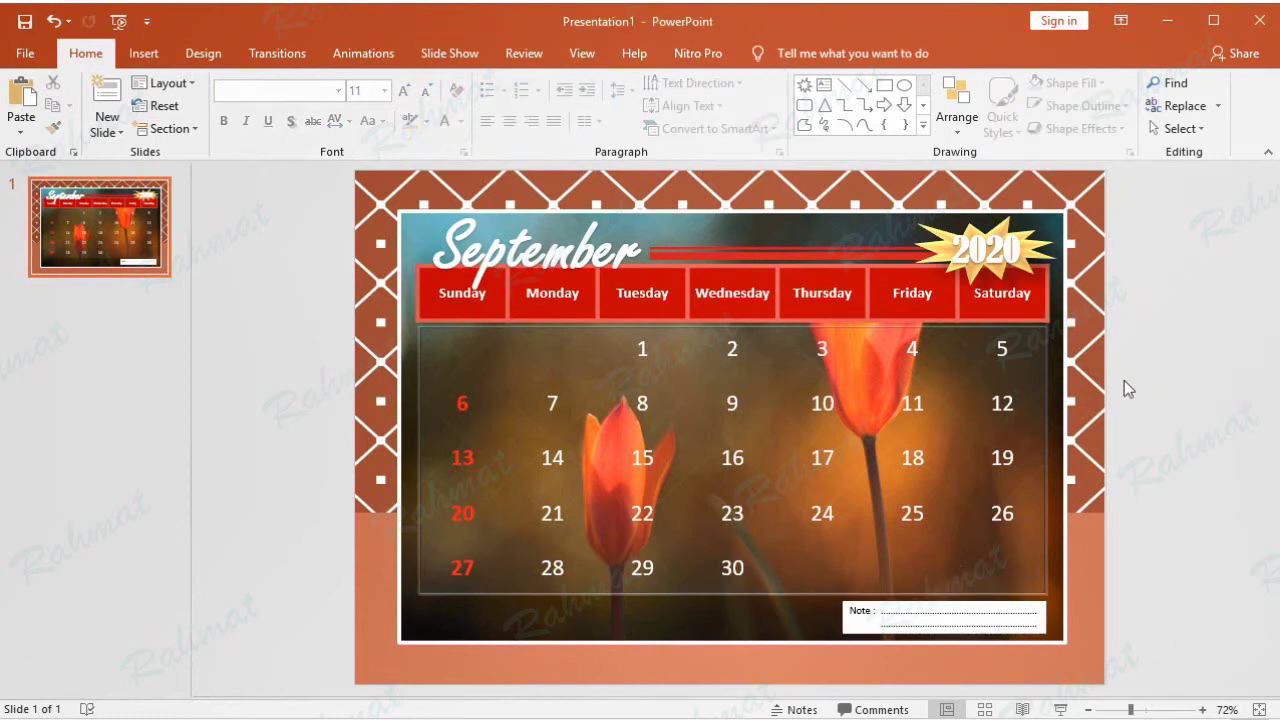
- Add a new Calibri 11 text box below the calendar dates
{"action": "left_click", "coordinate": [142, 55]}
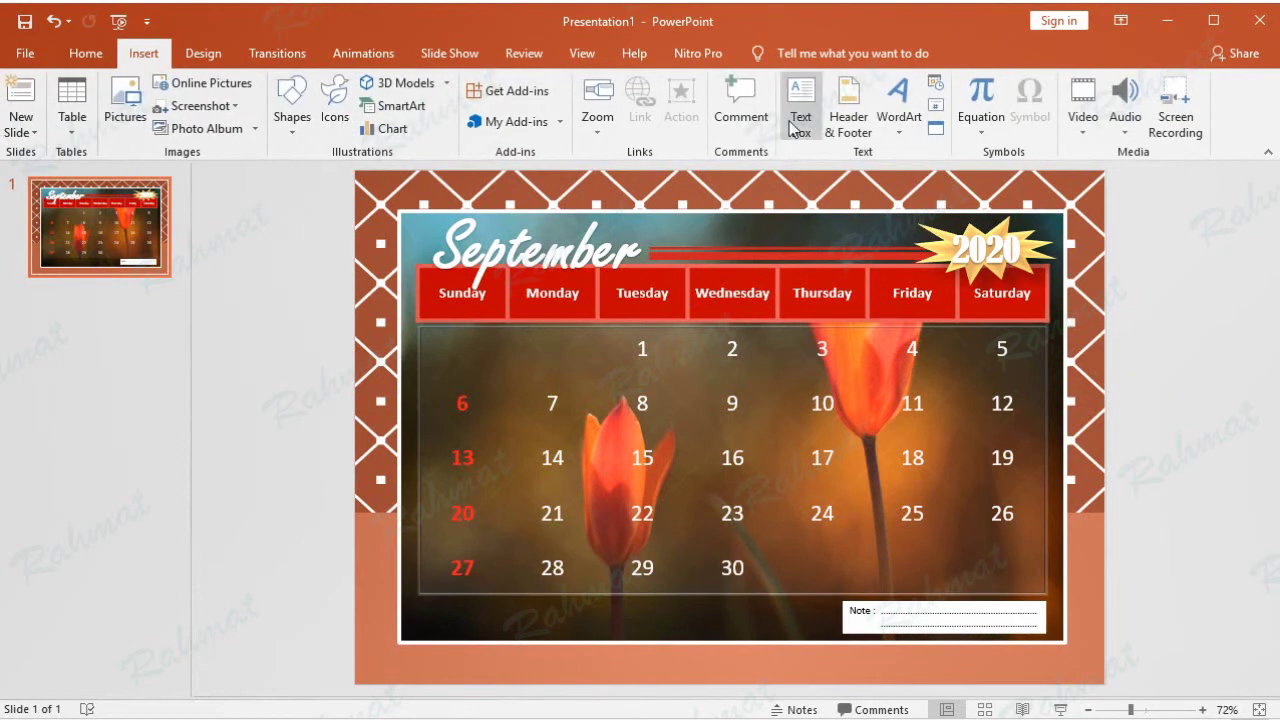
{"action": "left_click", "coordinate": [800, 128]}
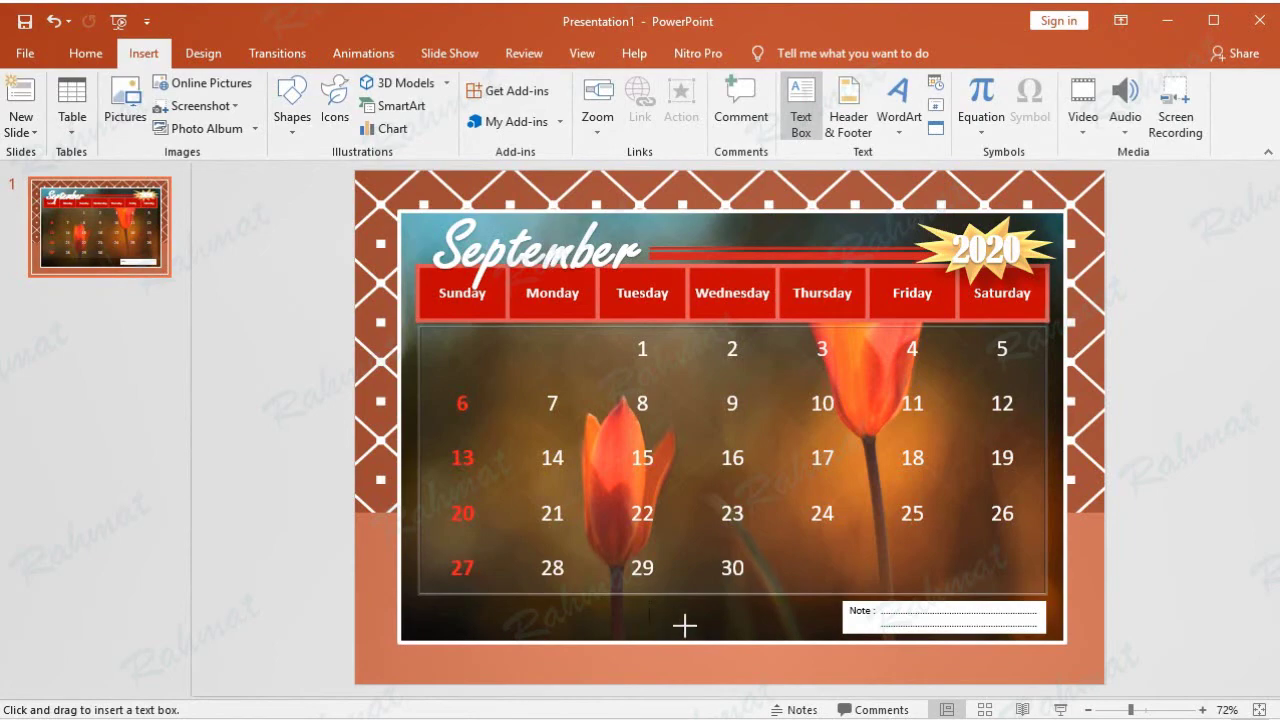
{"action": "left_click_drag", "start_coordinate": [648, 608], "coordinate": [811, 625]}
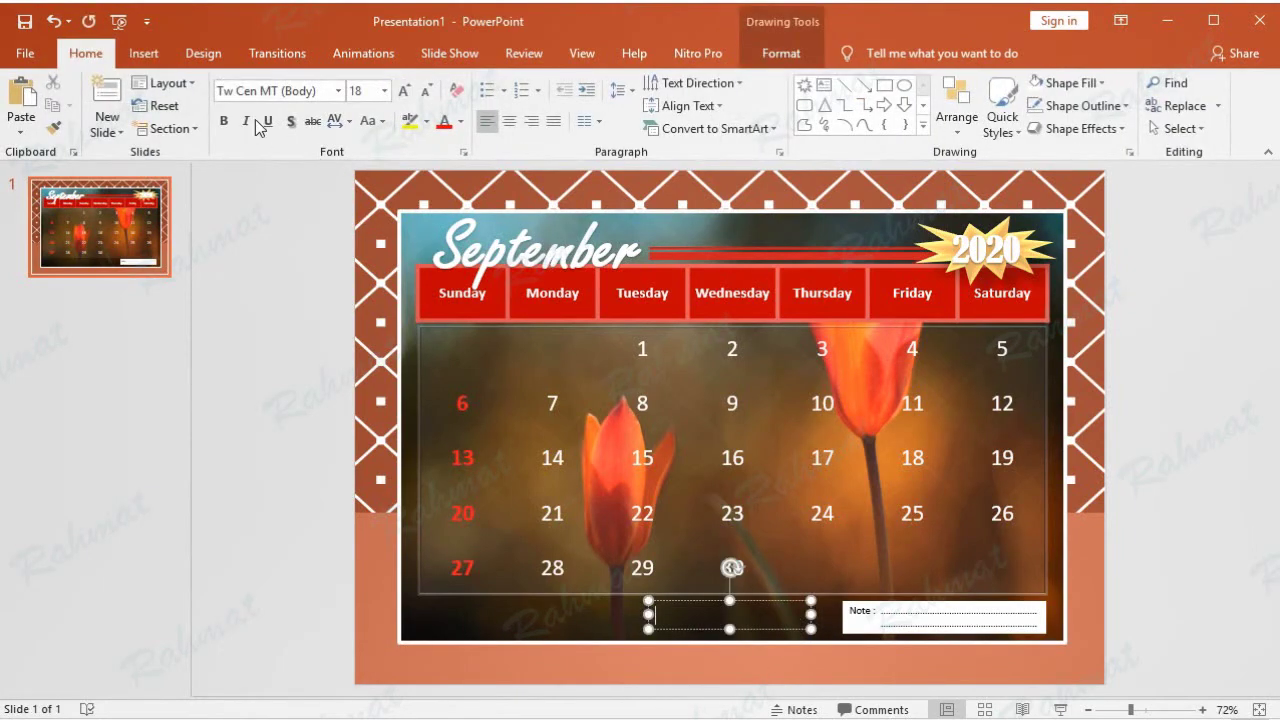
{"action": "left_click", "coordinate": [338, 90]}
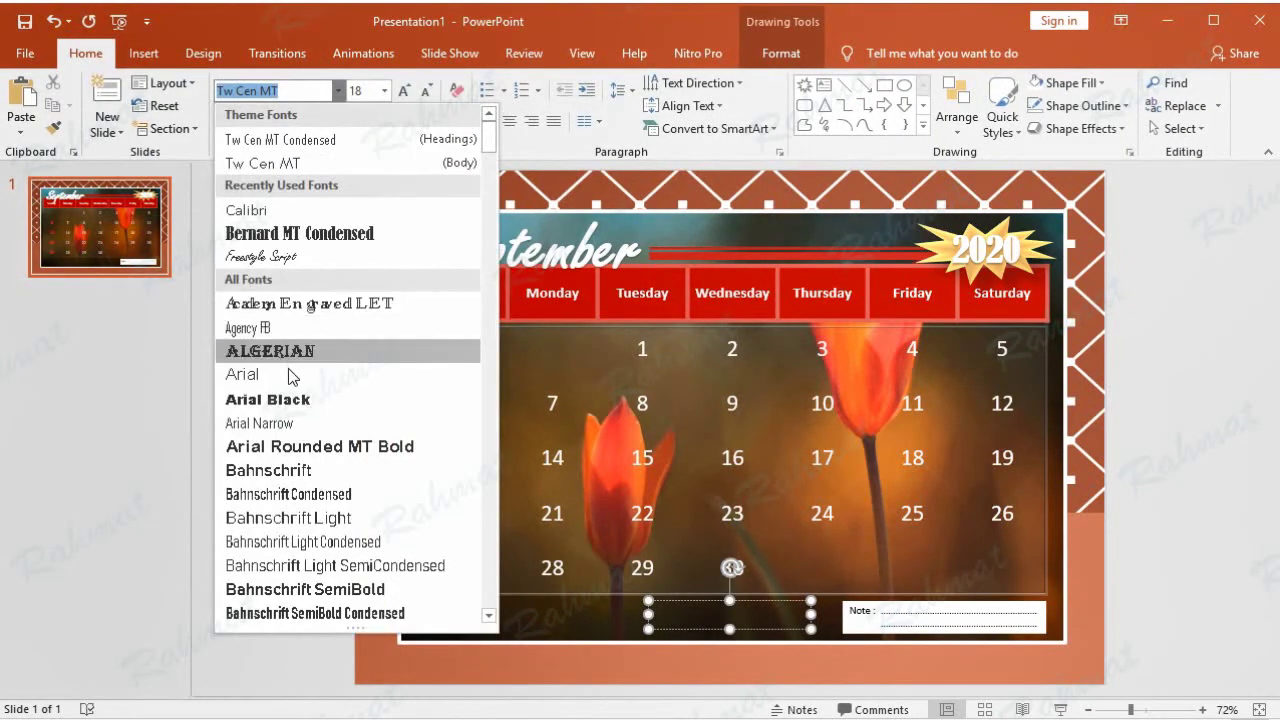
{"action": "left_click", "coordinate": [296, 210]}
{"action": "left_click", "coordinate": [384, 90]}
{"action": "left_click", "coordinate": [366, 182]}
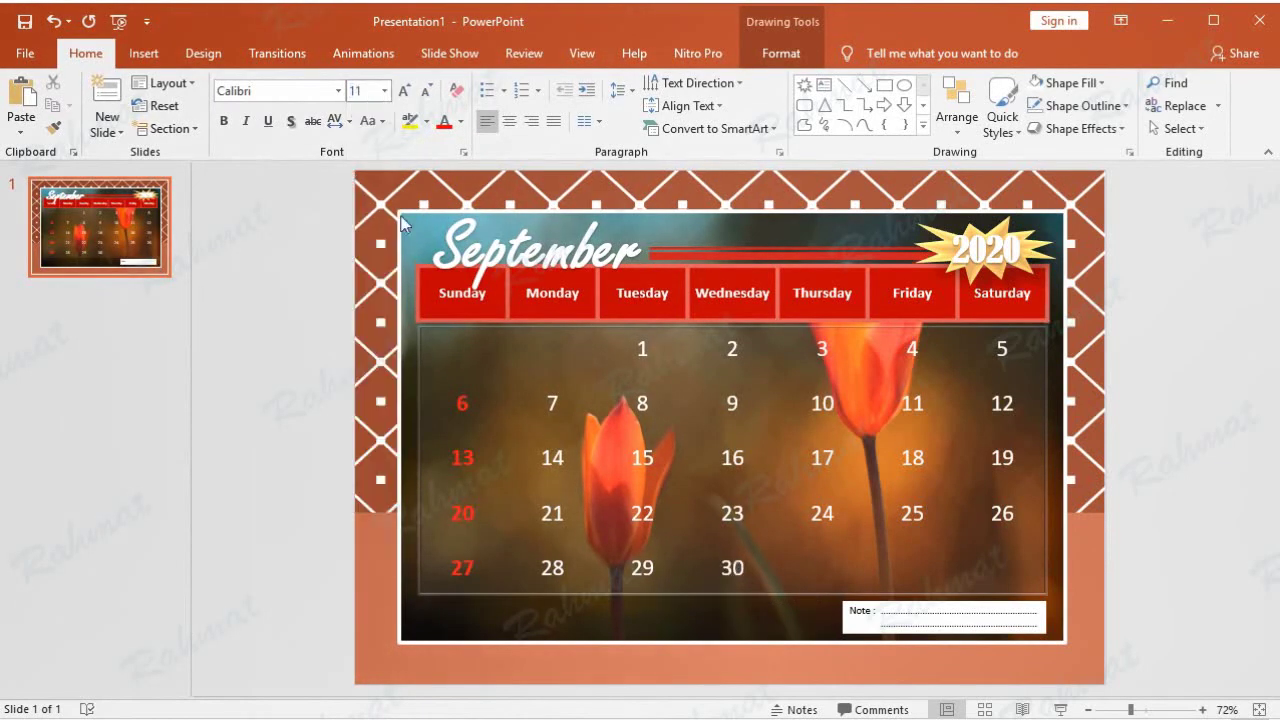
{"action": "left_click", "coordinate": [462, 121]}
{"action": "left_click", "coordinate": [463, 121]}
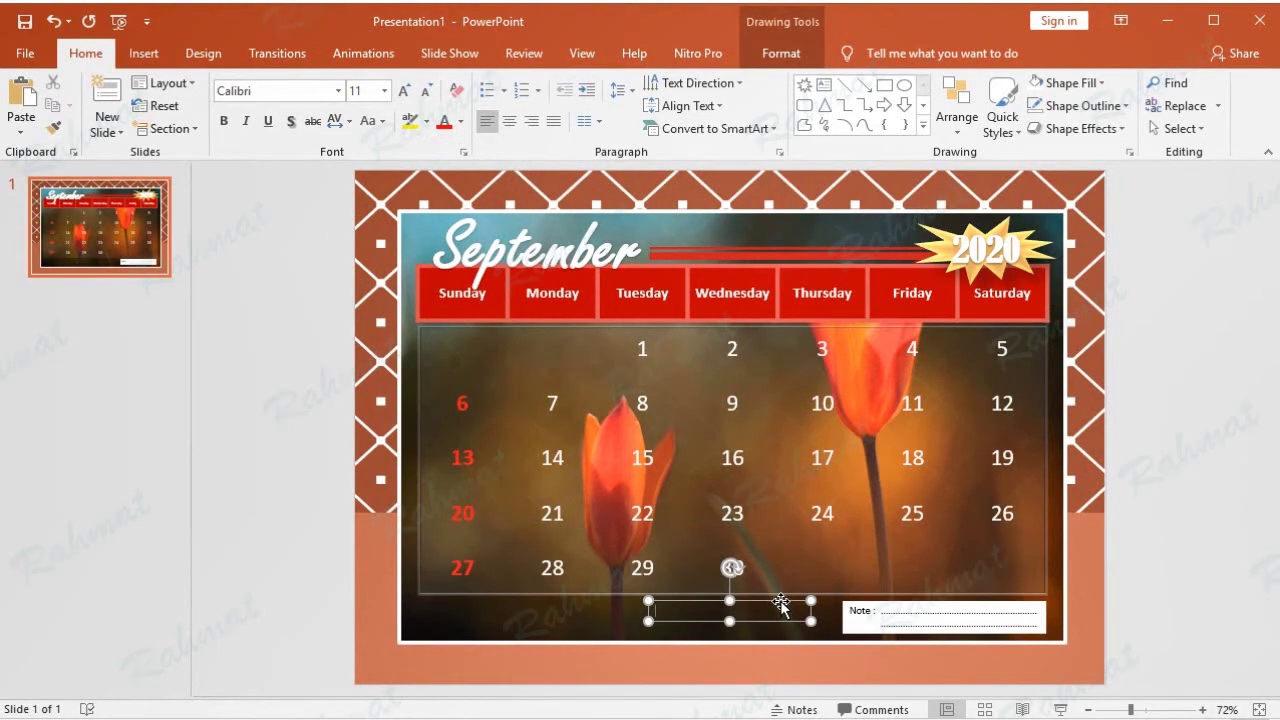
- Place the text box on the Note line and type the 24th birthday entry
{"action": "left_click_drag", "start_coordinate": [781, 603], "coordinate": [976, 603]}
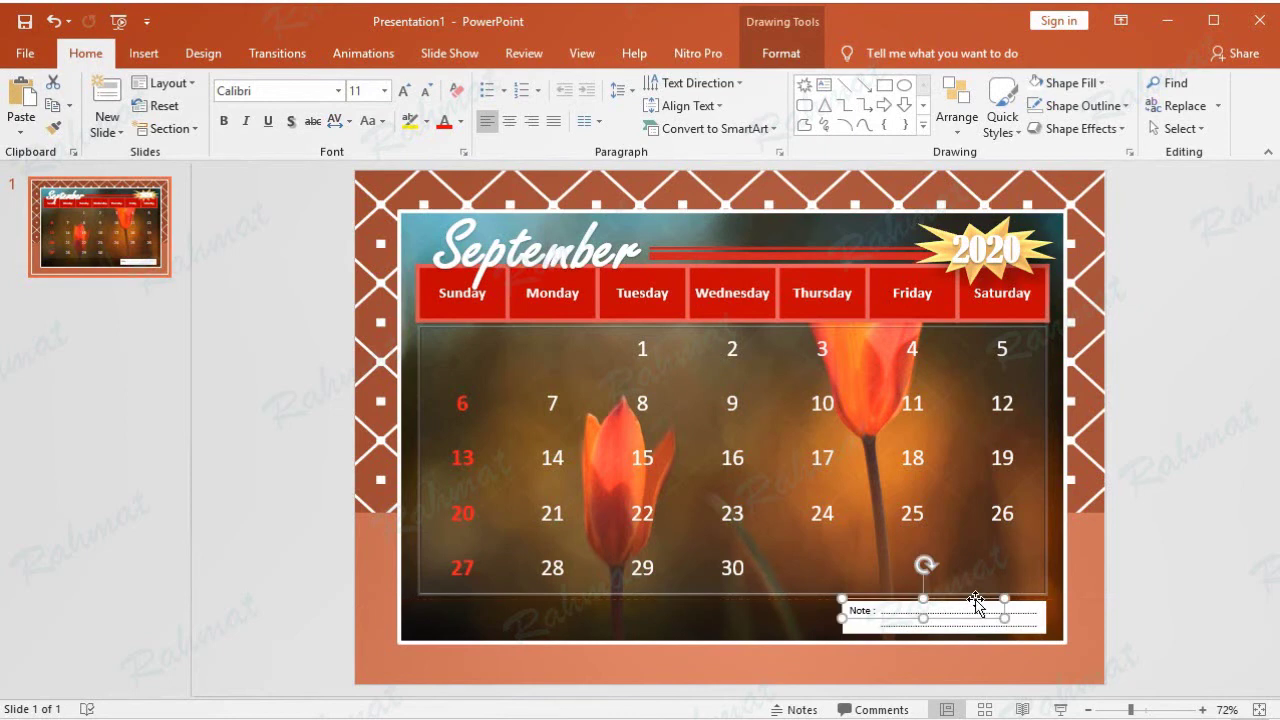
{"action": "mouse_move", "coordinate": [951, 603]}
{"action": "left_mouse_down"}
{"action": "mouse_move", "coordinate": [968, 601]}
{"action": "mouse_move", "coordinate": [957, 608]}
{"action": "left_mouse_up"}
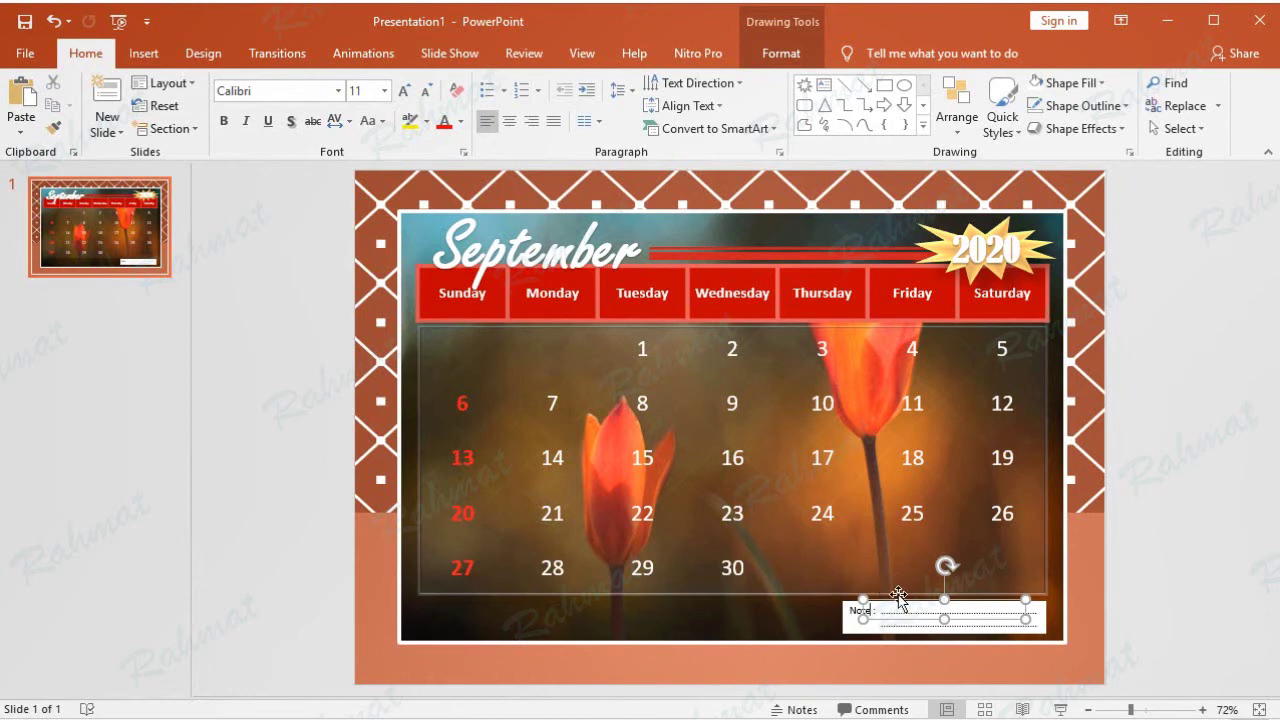
{"action": "type", "text": " Andy's Birthday"}
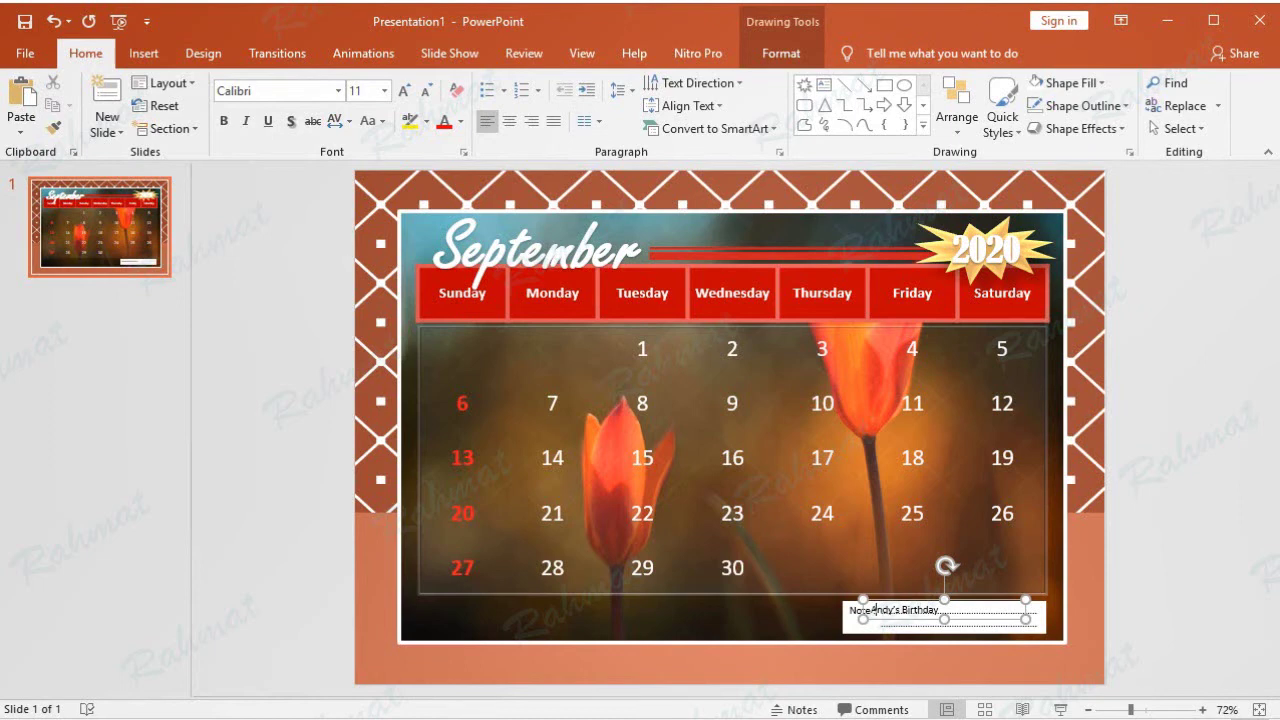
{"action": "type", "text": "24"}
{"action": "left_click", "coordinate": [953, 594]}
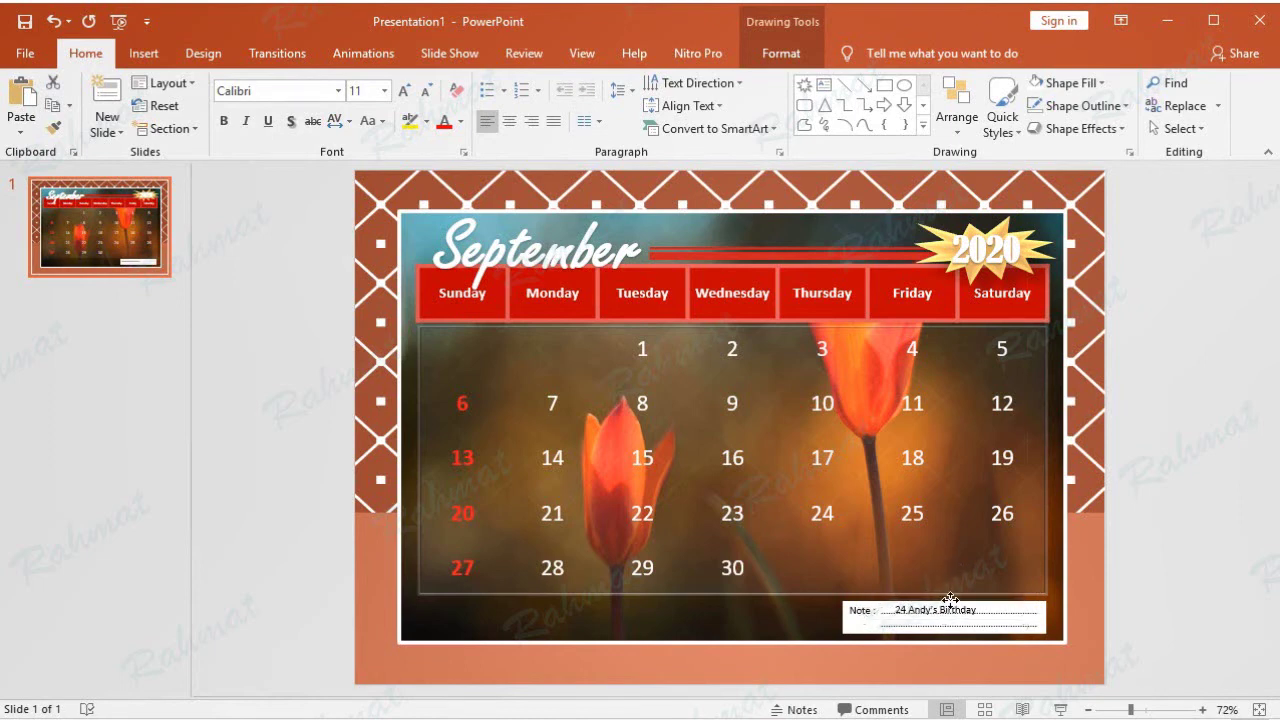
{"action": "left_click_drag", "start_coordinate": [953, 594], "coordinate": [950, 597]}
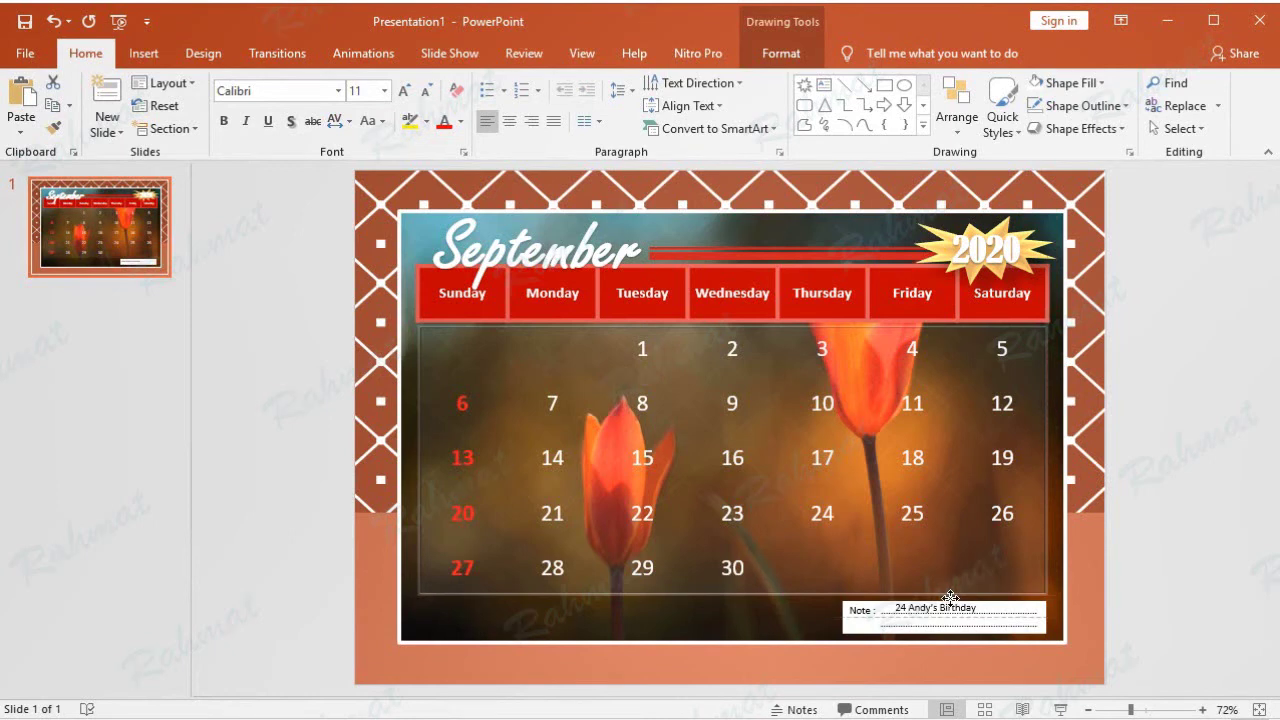
{"action": "left_click", "coordinate": [1167, 560]}
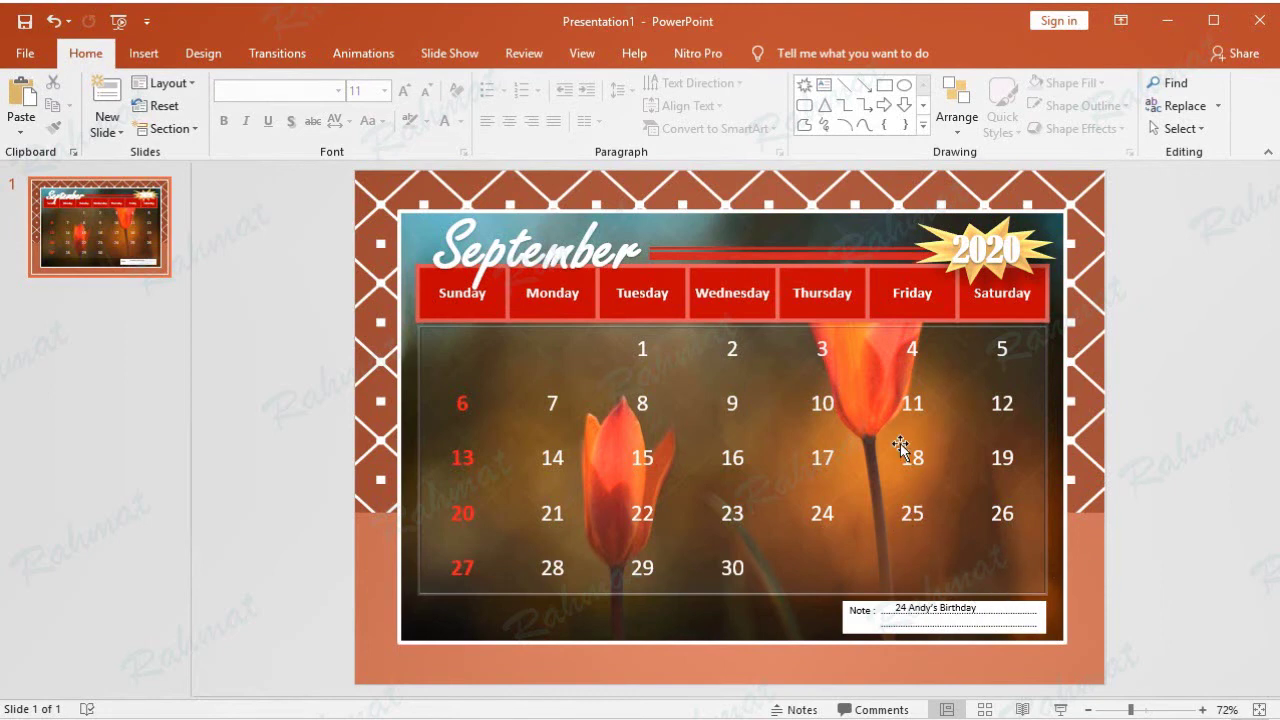
{"action": "left_click", "coordinate": [143, 53]}
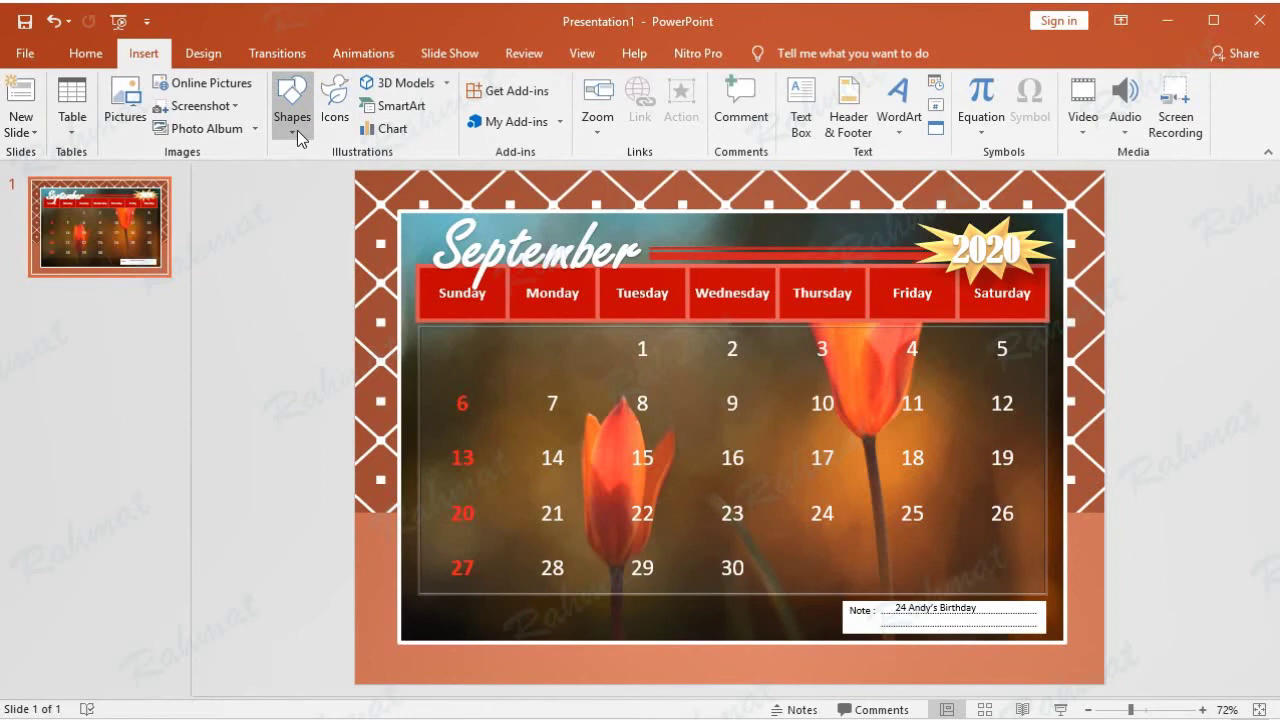
- Draw a rectangle covering the whole slide as a frame behind the calendar
{"action": "left_click", "coordinate": [292, 110]}
{"action": "left_click", "coordinate": [364, 342]}
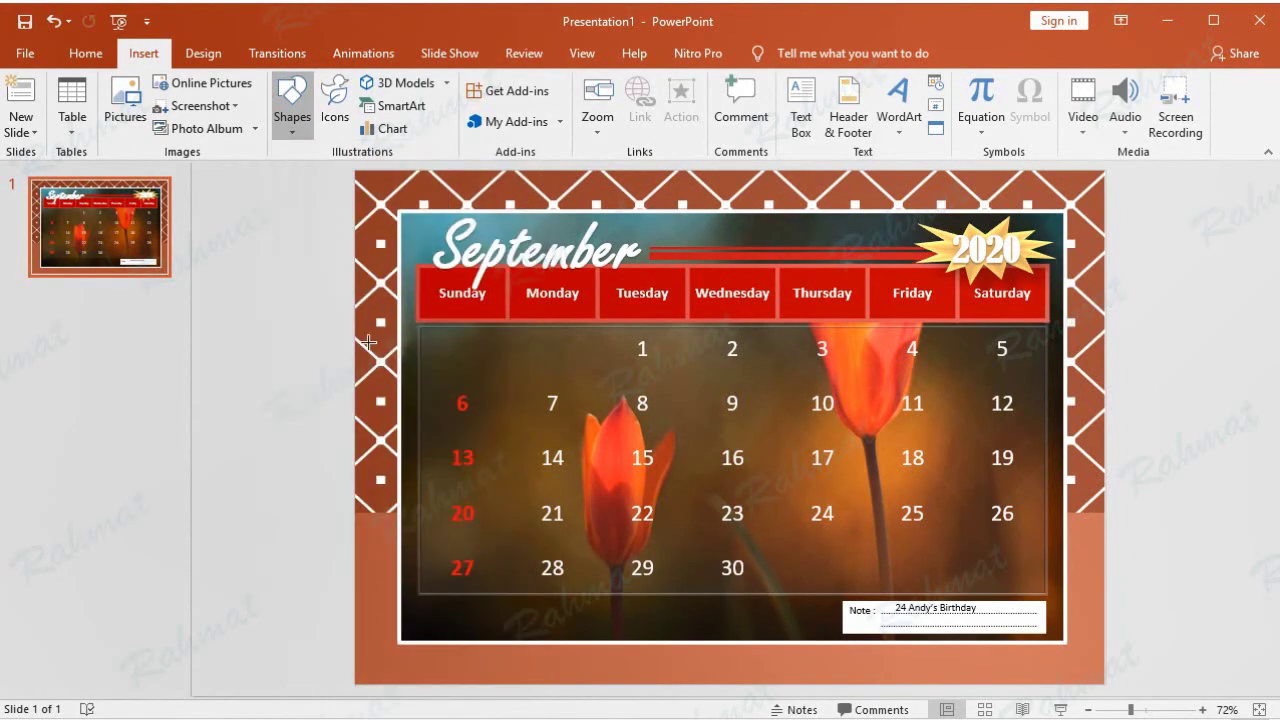
{"action": "left_click_drag", "start_coordinate": [356, 171], "coordinate": [1104, 682]}
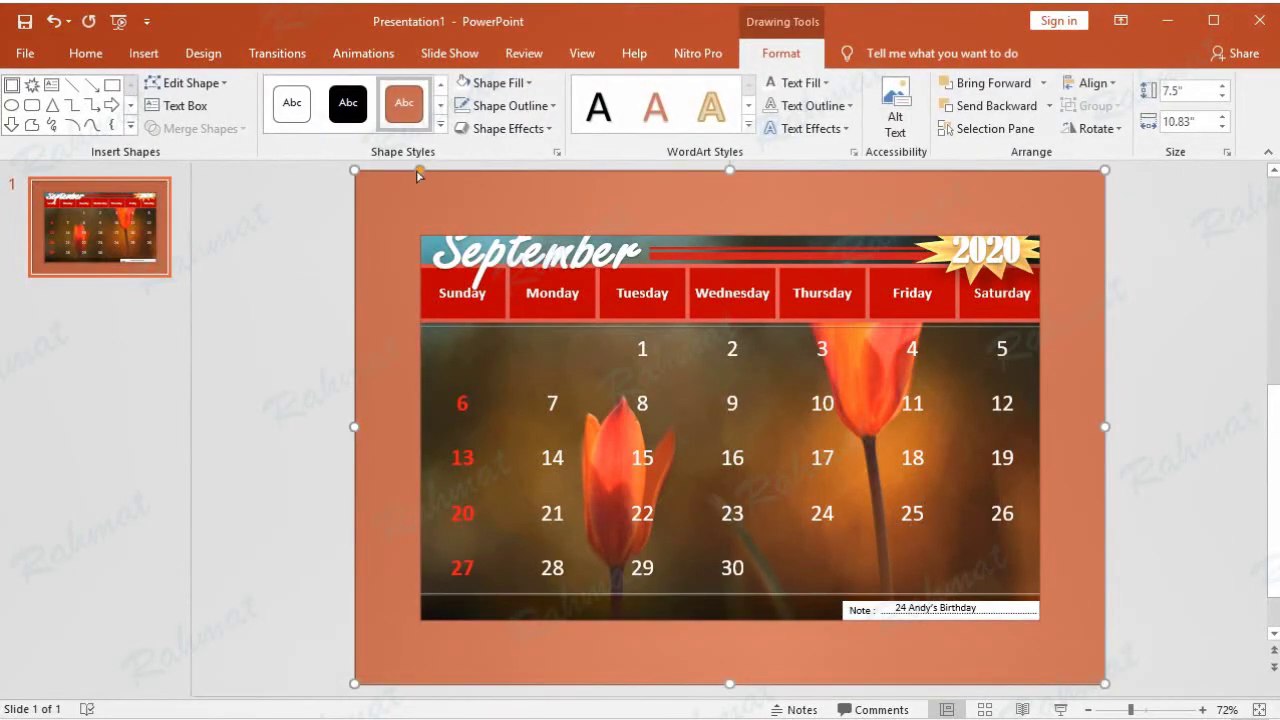
{"action": "left_click", "coordinate": [413, 170]}
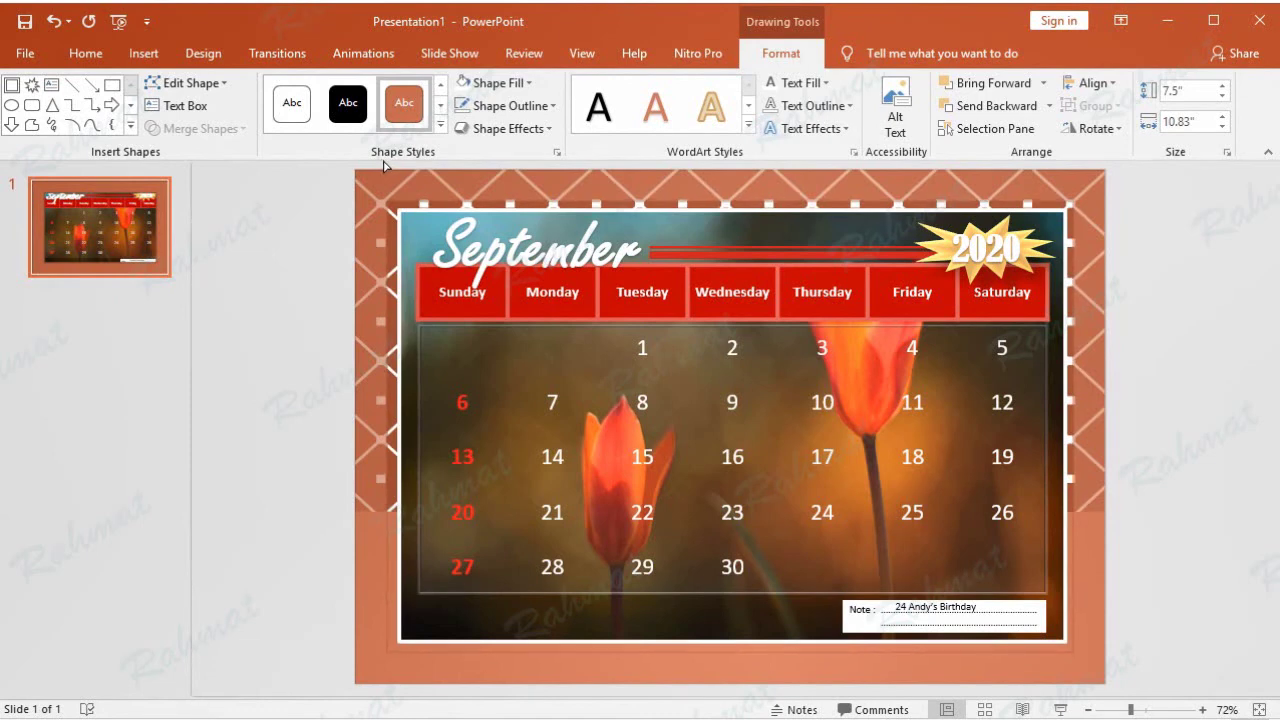
{"action": "left_click", "coordinate": [386, 171]}
- Give the frame no outline, the orange theme fill, and the Preset 8 effect
{"action": "left_click", "coordinate": [533, 104]}
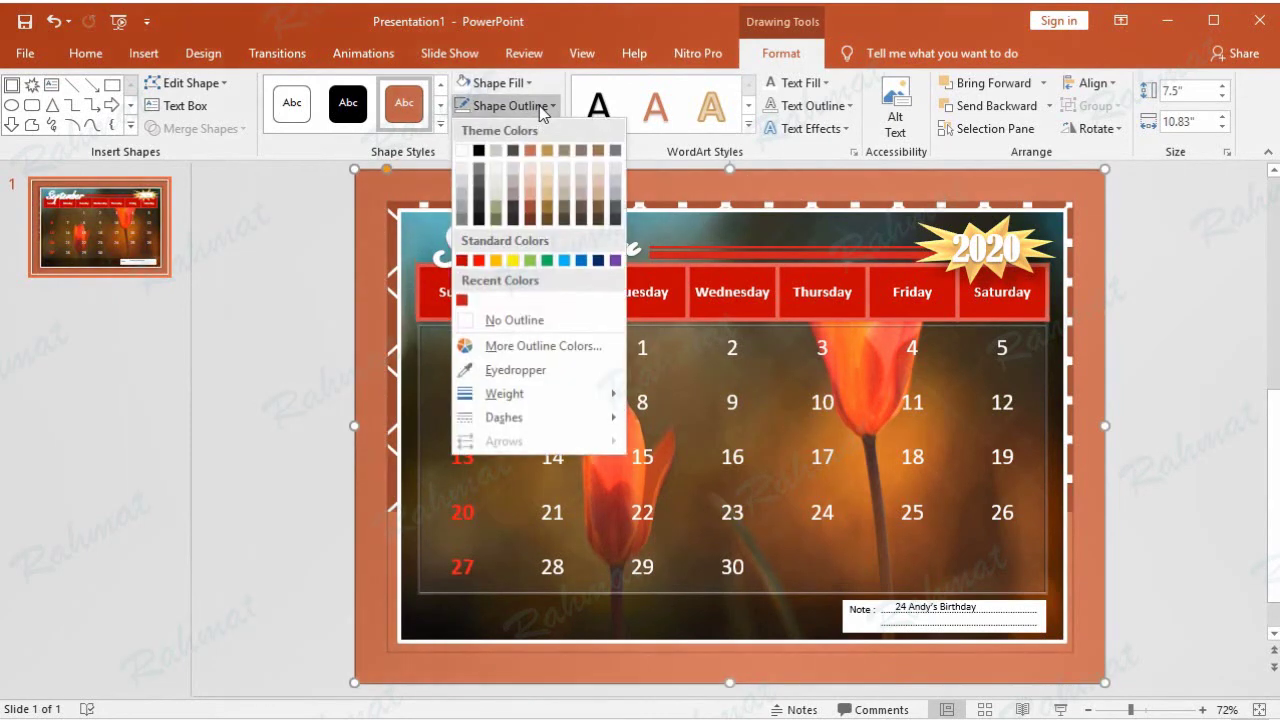
{"action": "left_click", "coordinate": [559, 313]}
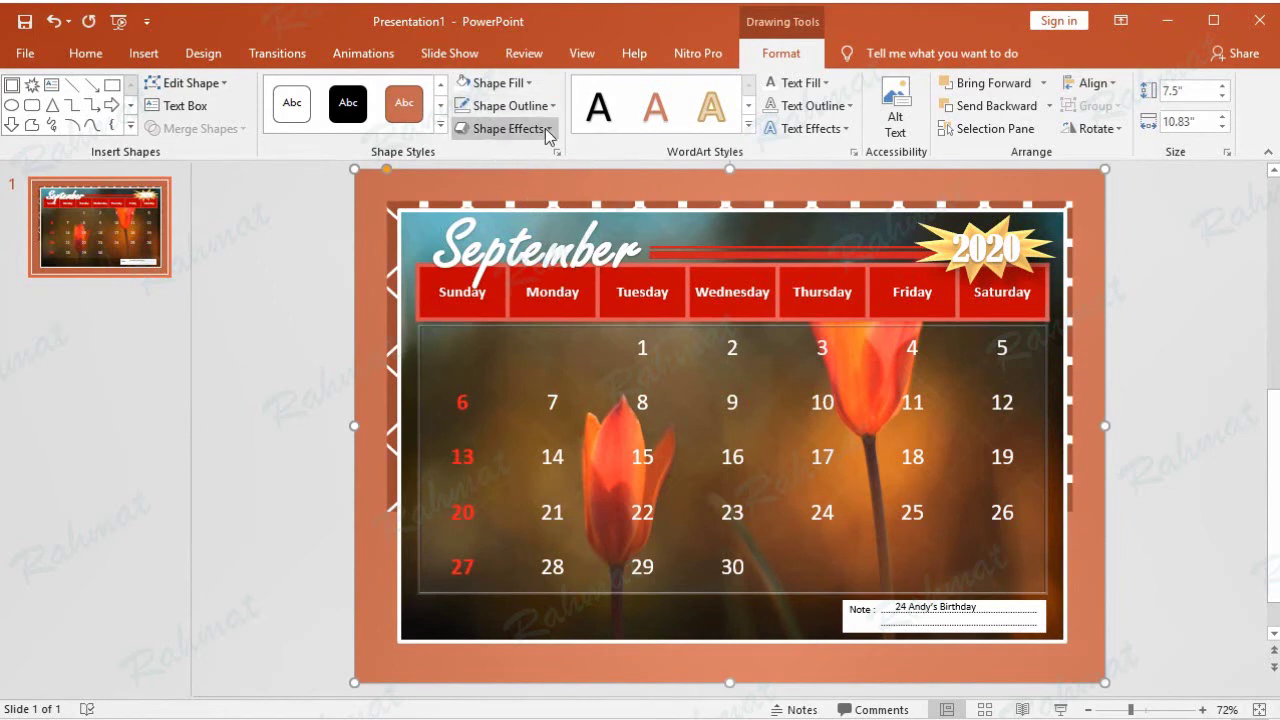
{"action": "left_click", "coordinate": [525, 84]}
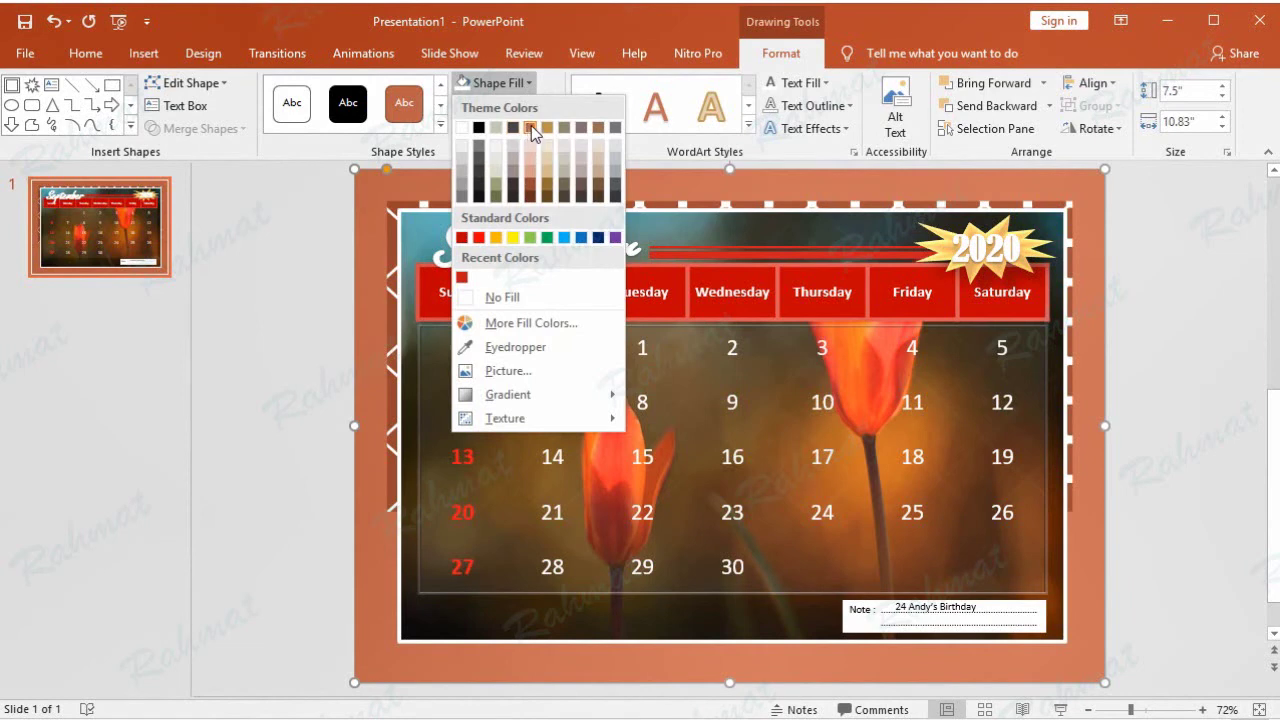
{"action": "left_click", "coordinate": [531, 126]}
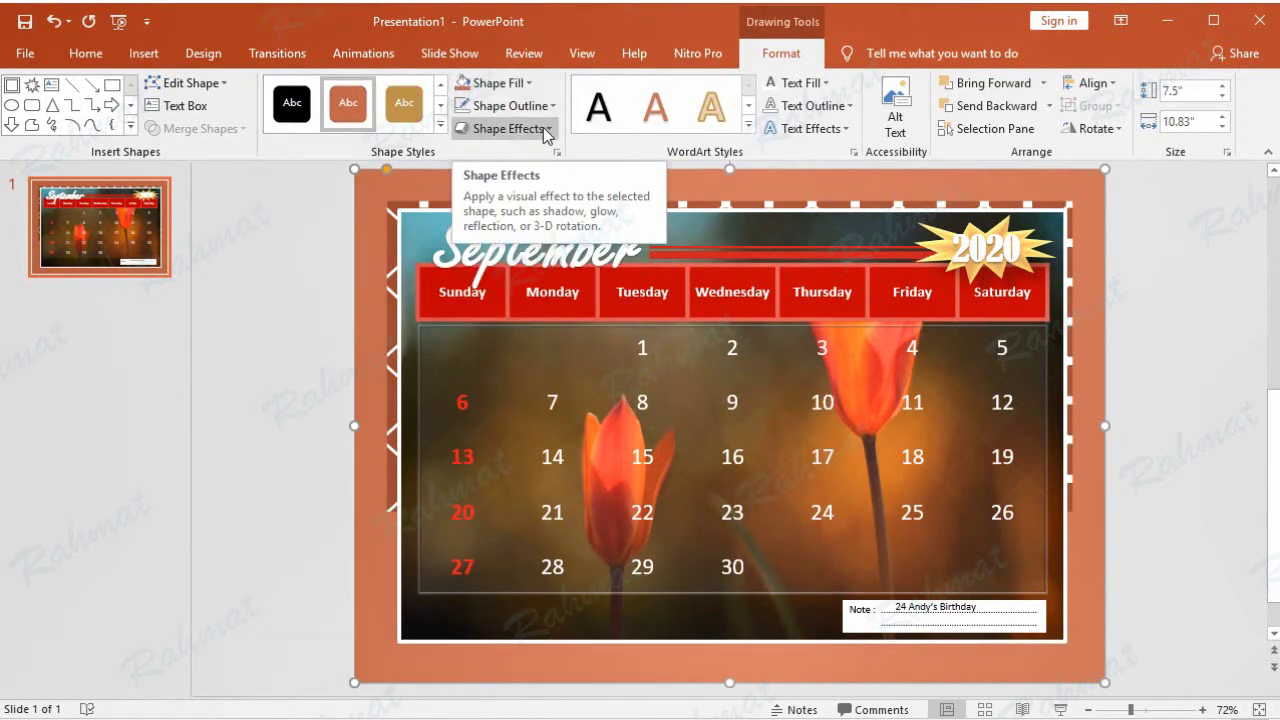
{"action": "left_click", "coordinate": [545, 130]}
{"action": "mouse_move", "coordinate": [546, 164]}
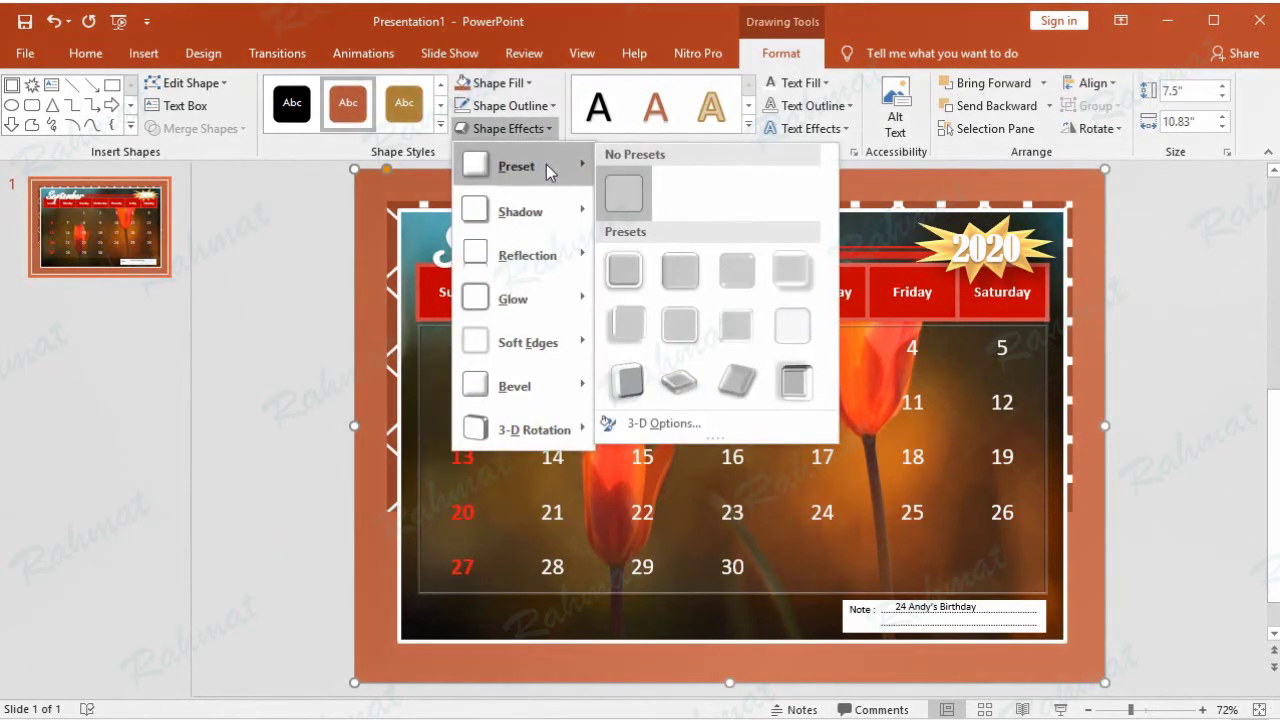
{"action": "left_click", "coordinate": [799, 326]}
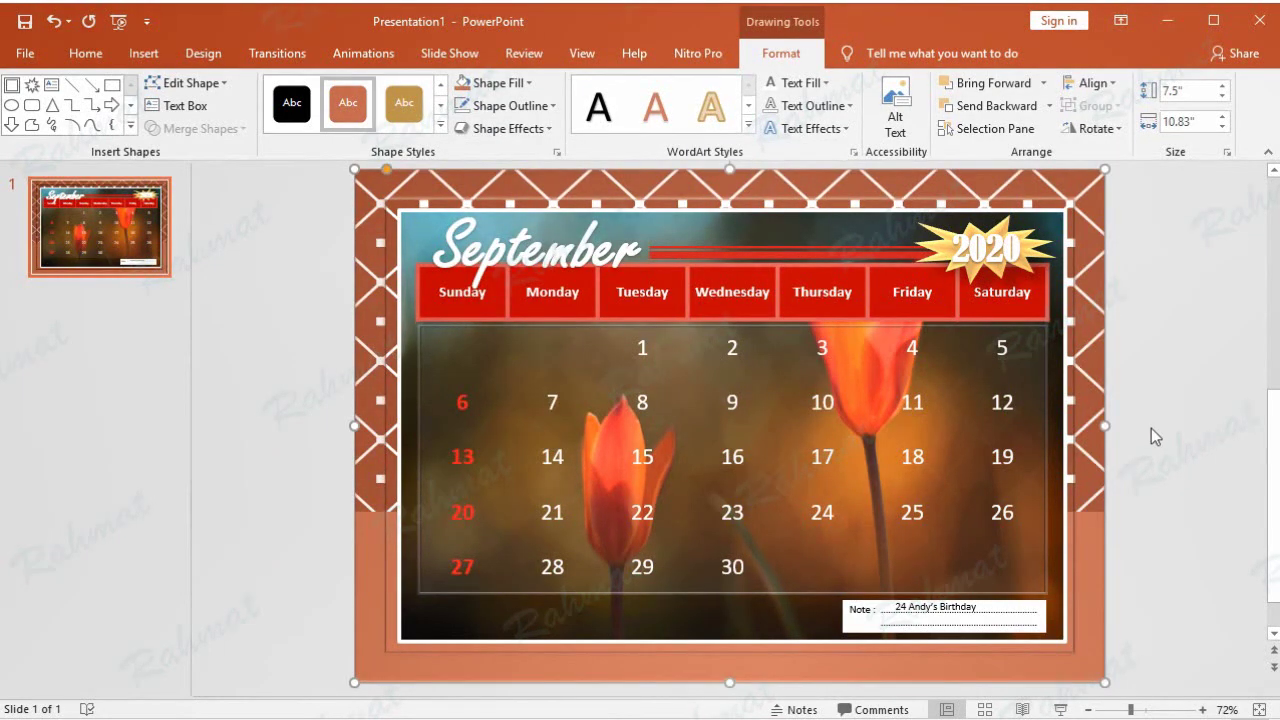
{"action": "left_click", "coordinate": [1186, 429]}
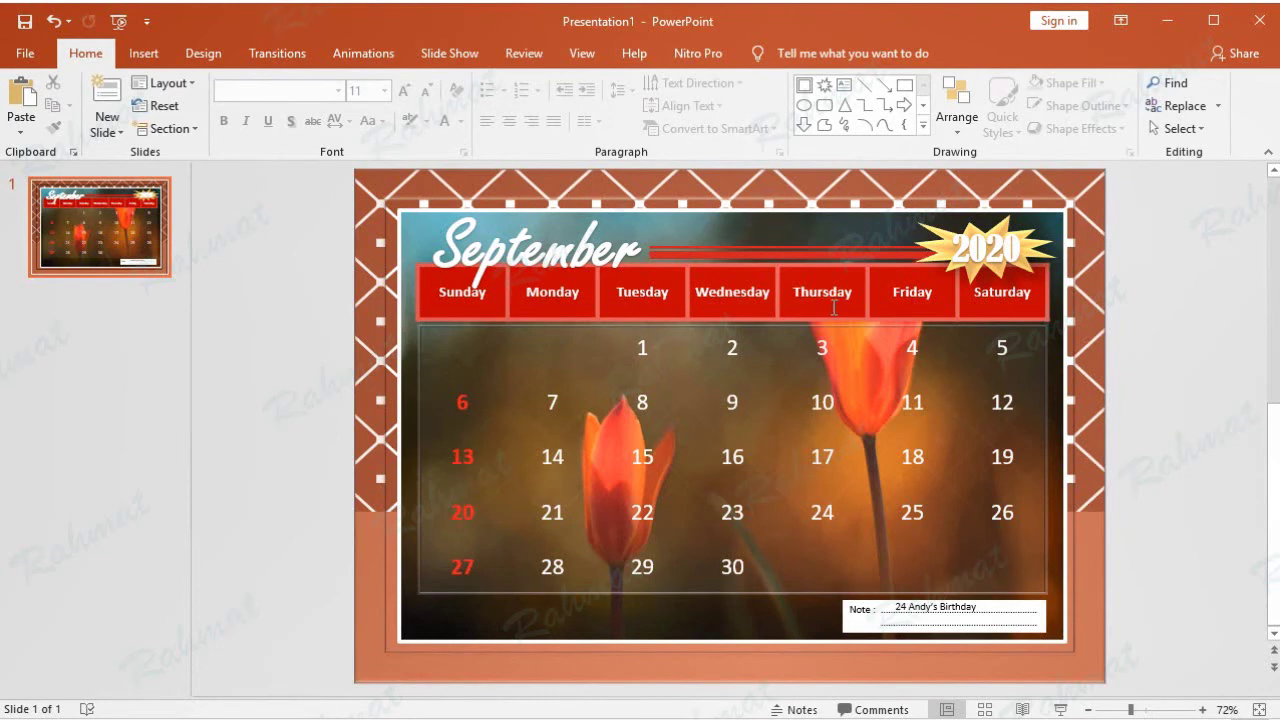
- Set the Note box fill transparency to 86%
{"action": "left_click", "coordinate": [856, 624]}
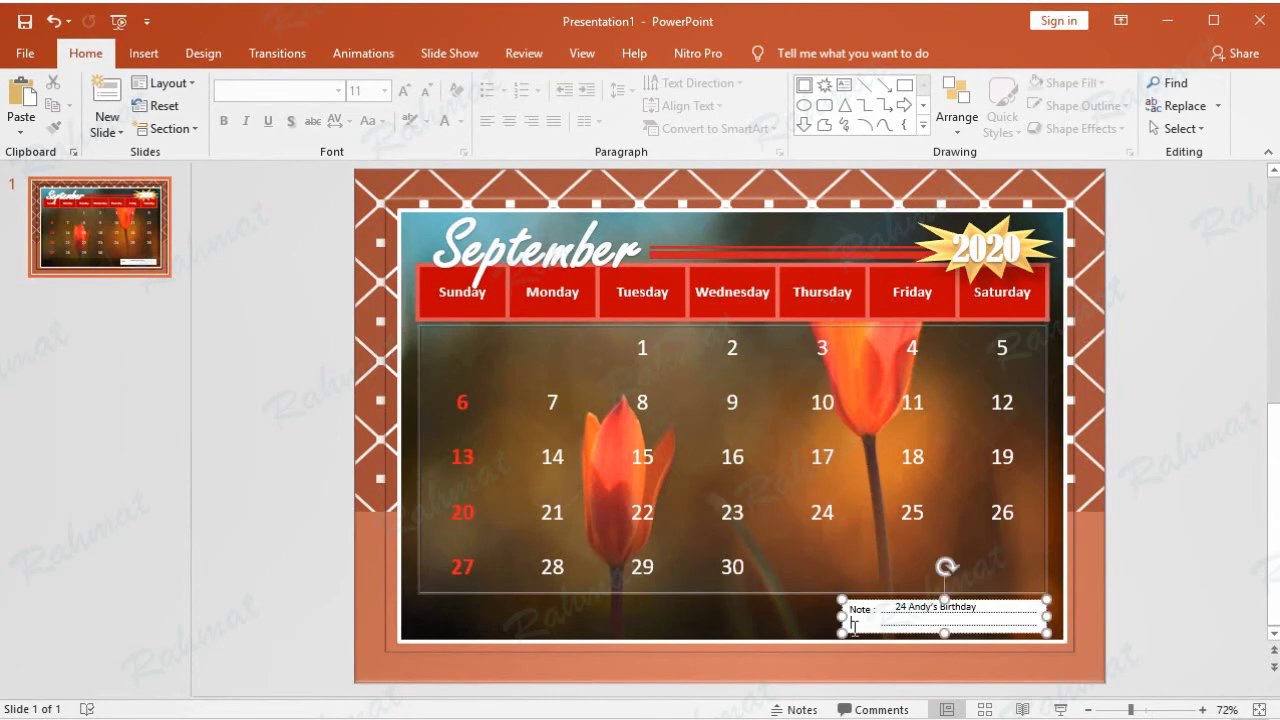
{"action": "left_click_drag", "start_coordinate": [841, 611], "coordinate": [860, 611]}
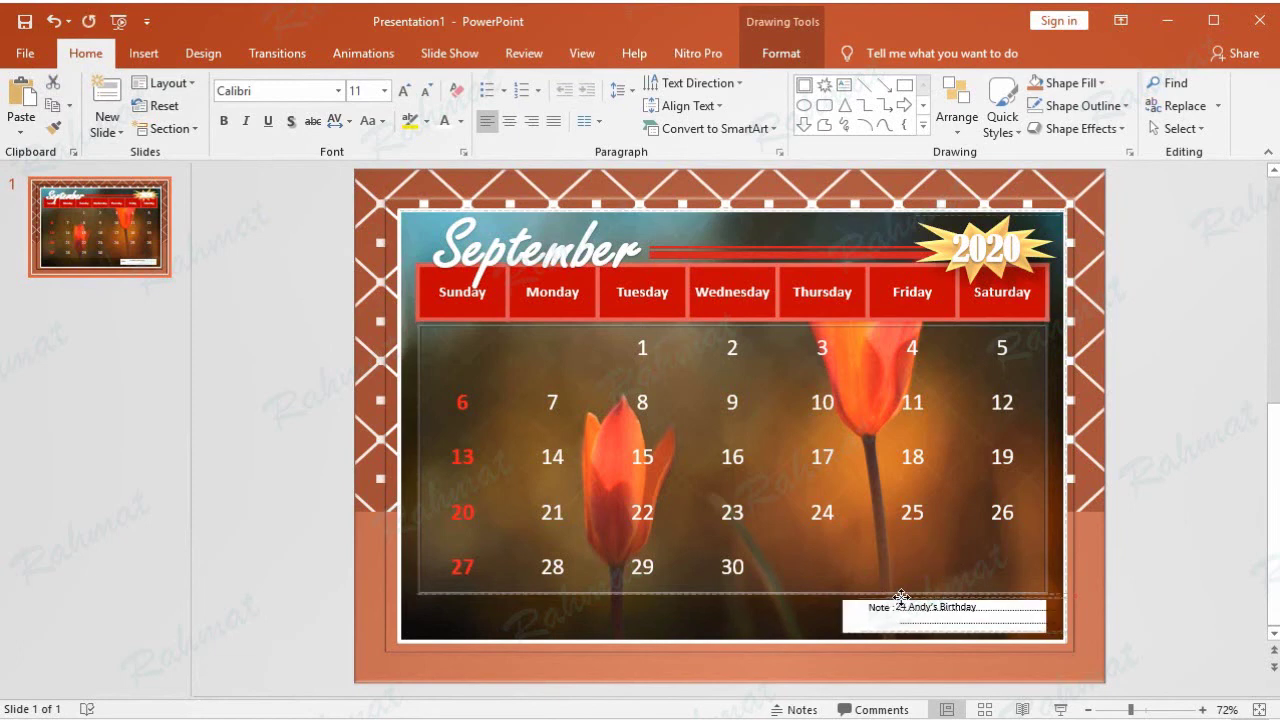
{"action": "key", "text": "ctrl+z"}
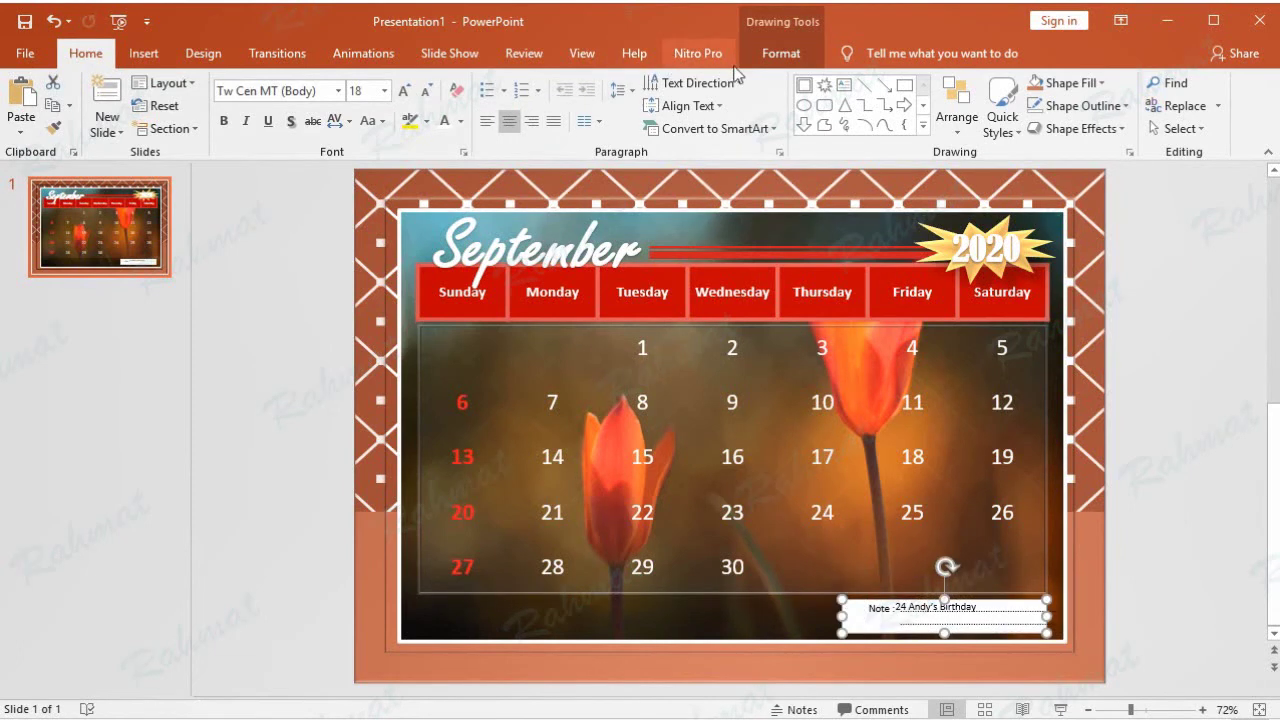
{"action": "left_click", "coordinate": [752, 66]}
{"action": "left_click", "coordinate": [532, 85]}
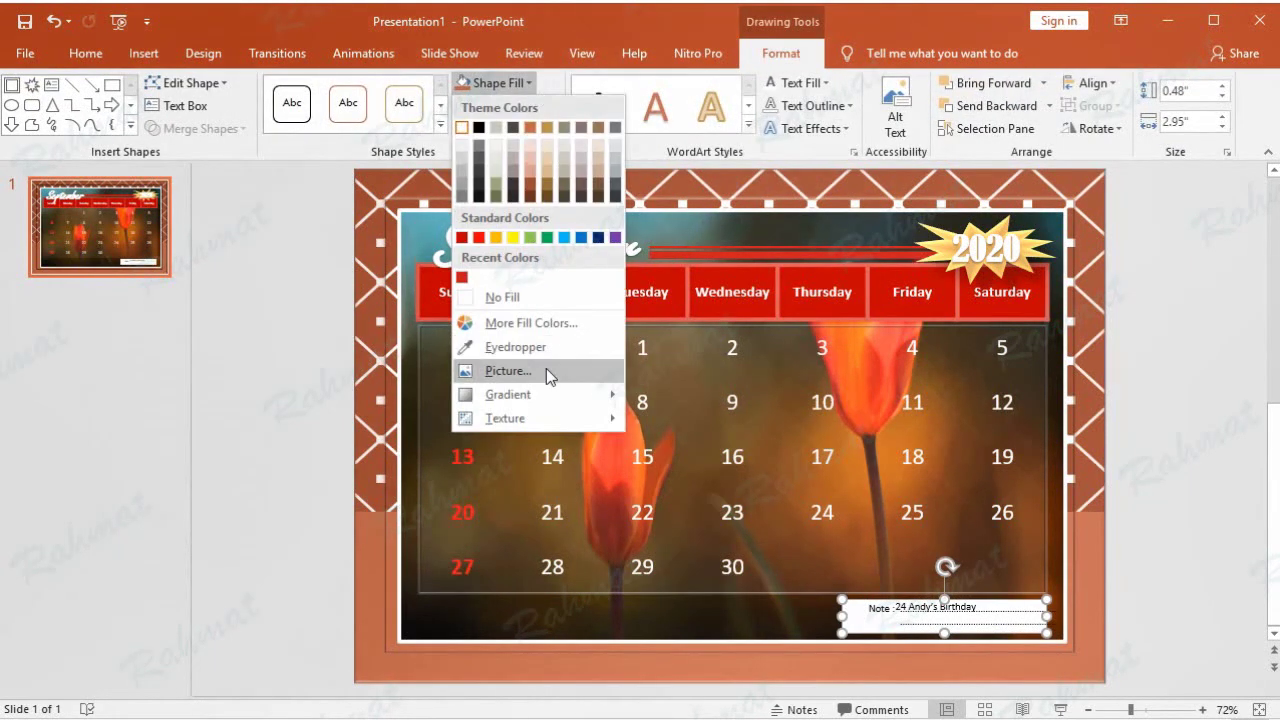
{"action": "mouse_move", "coordinate": [551, 394]}
{"action": "left_click", "coordinate": [755, 620]}
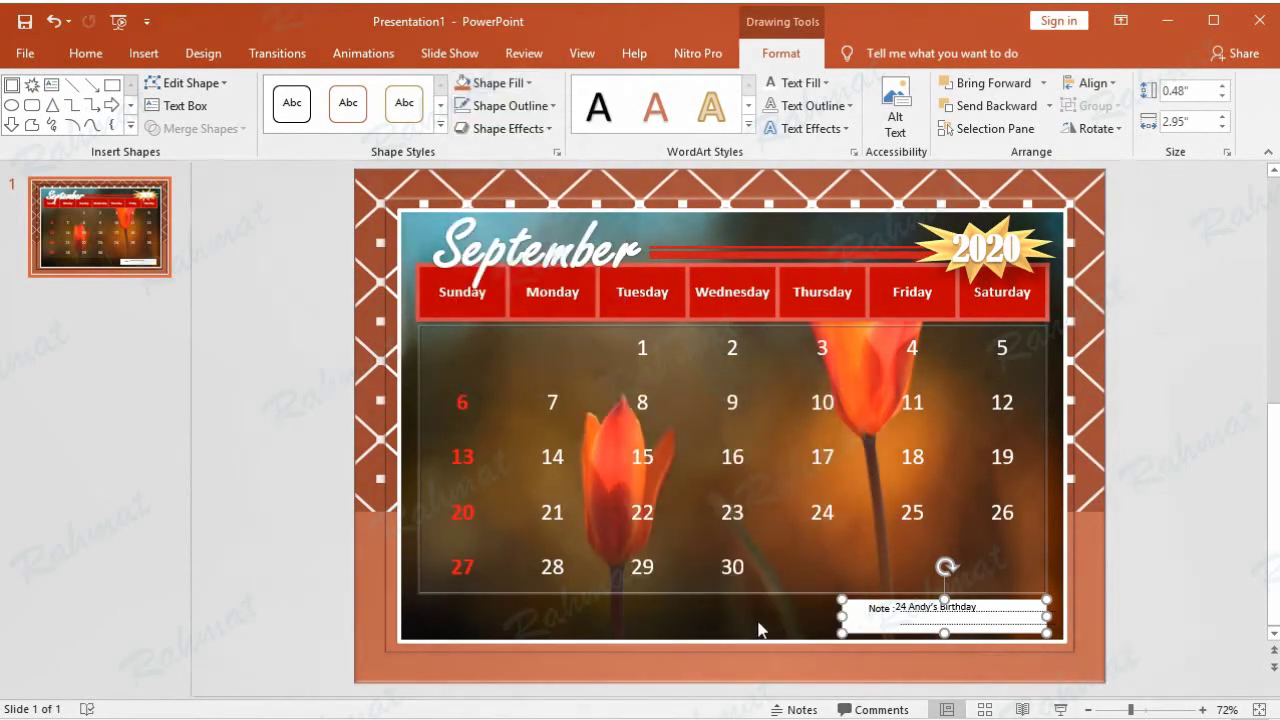
{"action": "left_click_drag", "start_coordinate": [1190, 501], "coordinate": [1145, 492]}
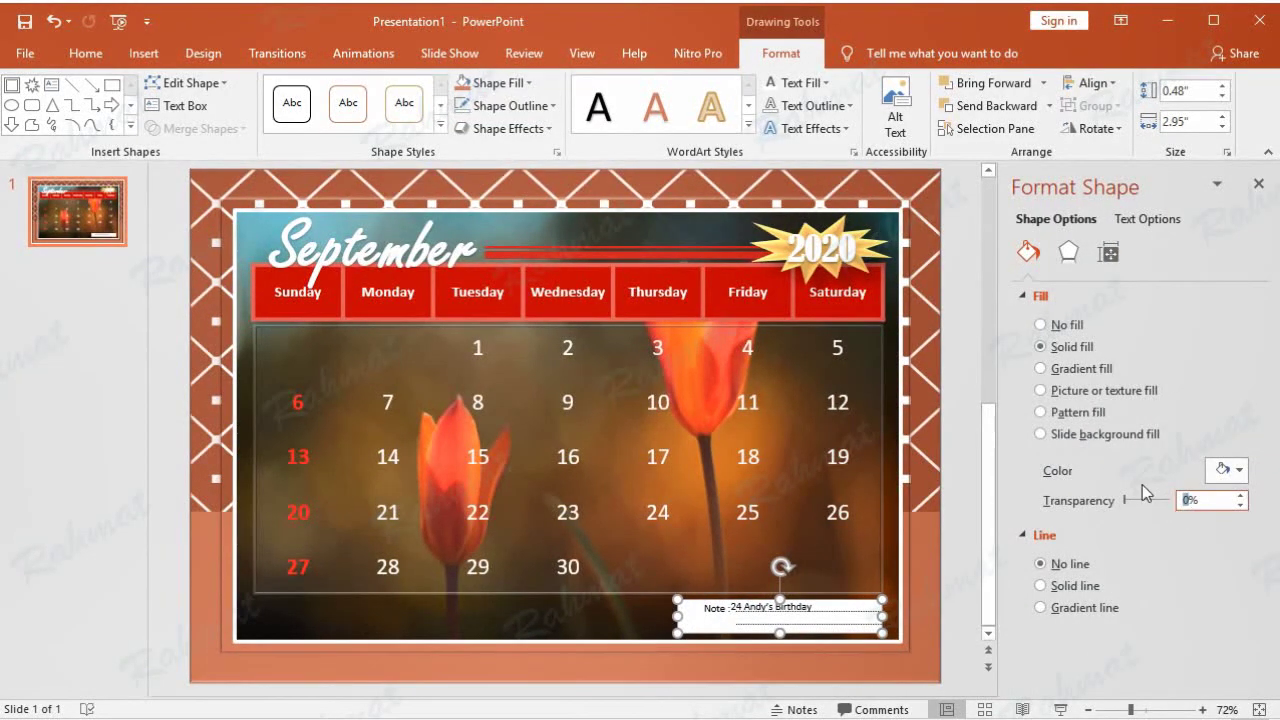
{"action": "type", "text": "86"}
{"action": "key", "text": "Return"}
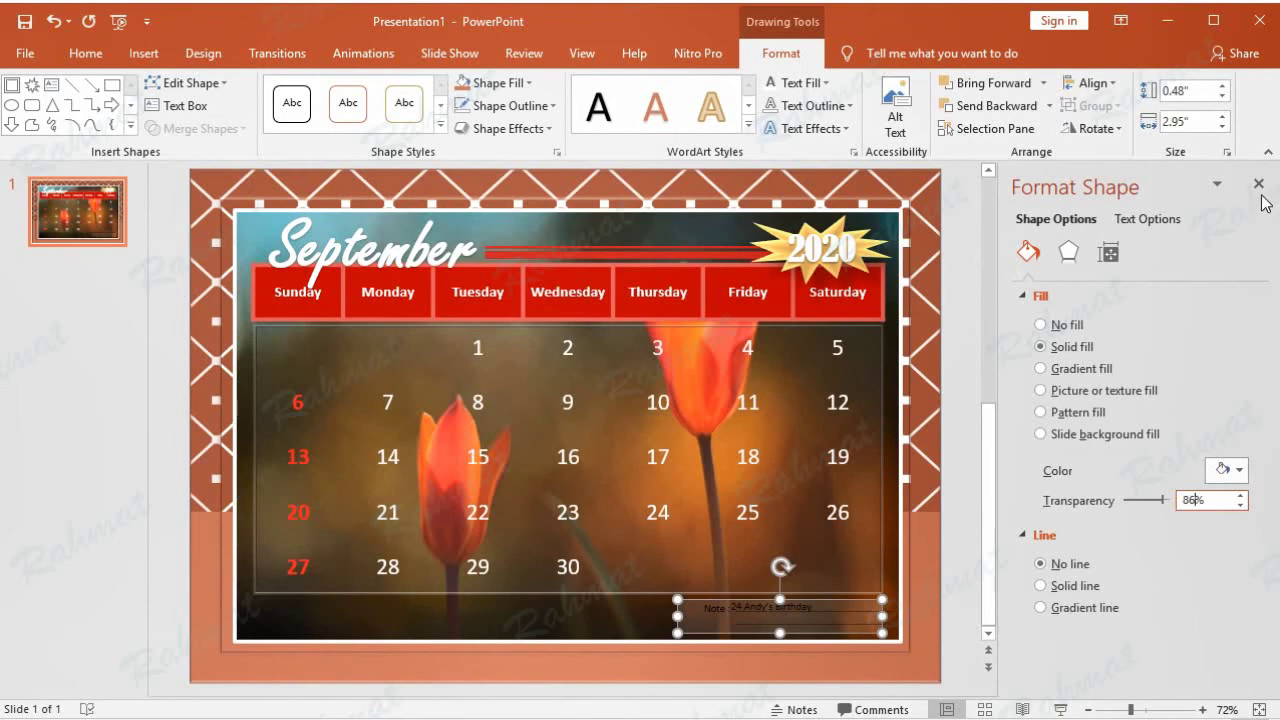
{"action": "left_click", "coordinate": [1259, 185]}
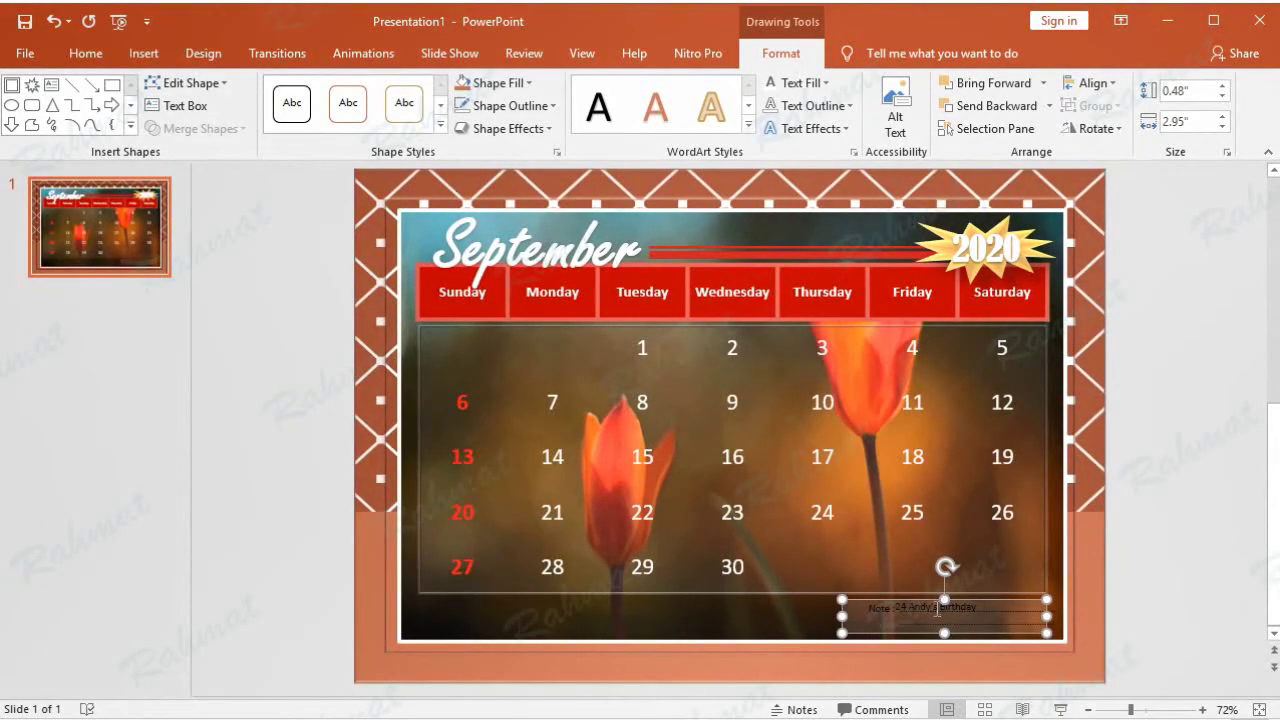
- Turn the birthday entry and the 'Note :' label text white
{"action": "double_click", "coordinate": [935, 608]}
{"action": "triple_click", "coordinate": [935, 608]}
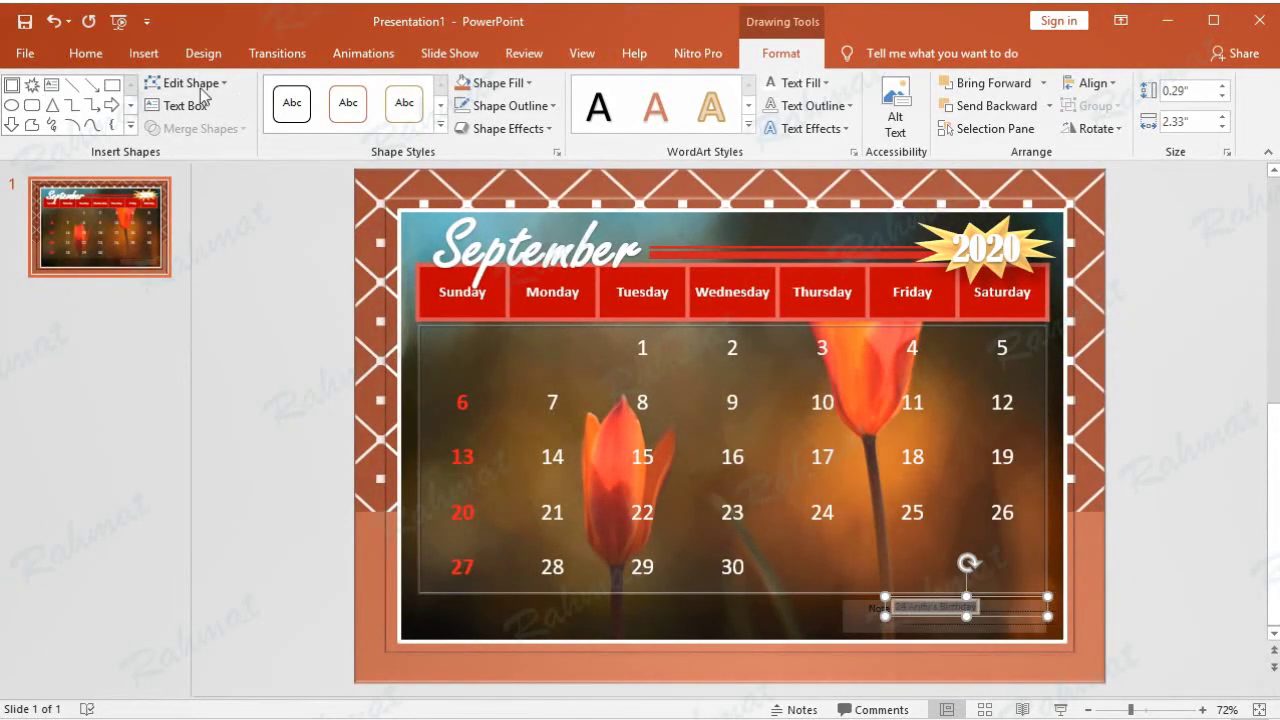
{"action": "left_click", "coordinate": [92, 58]}
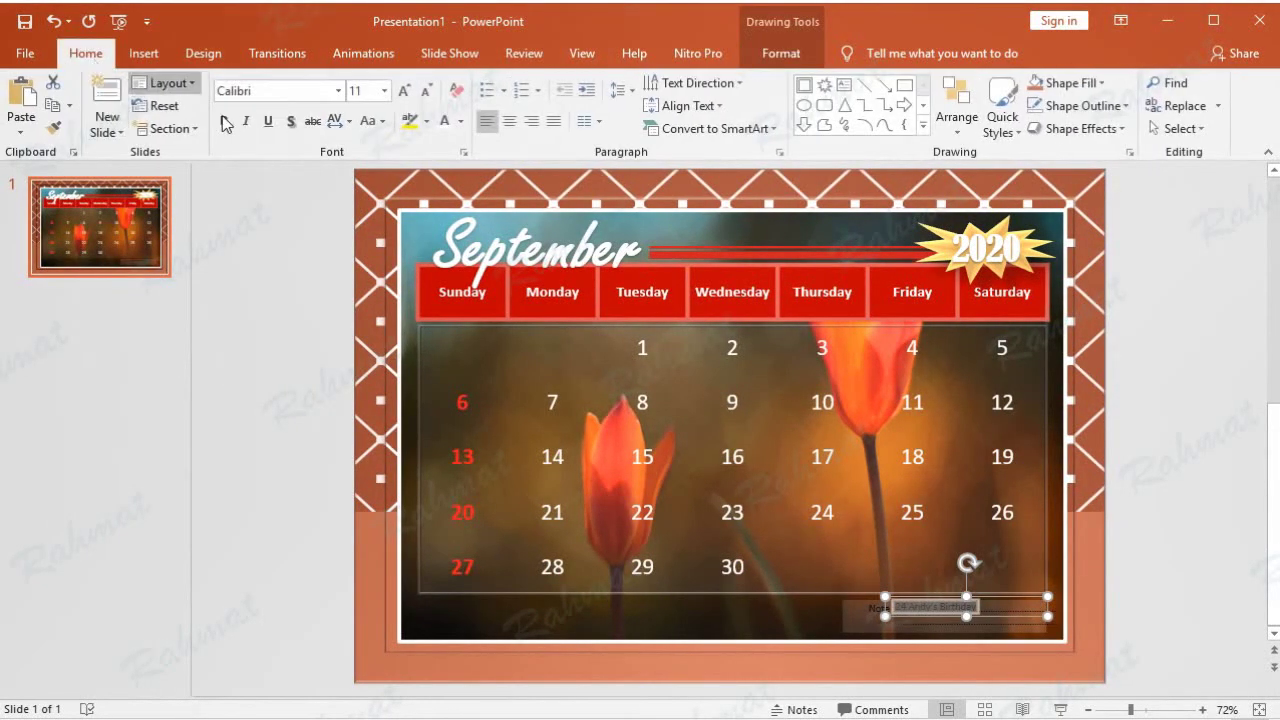
{"action": "left_click", "coordinate": [461, 121]}
{"action": "left_click", "coordinate": [443, 166]}
{"action": "left_click", "coordinate": [1133, 586]}
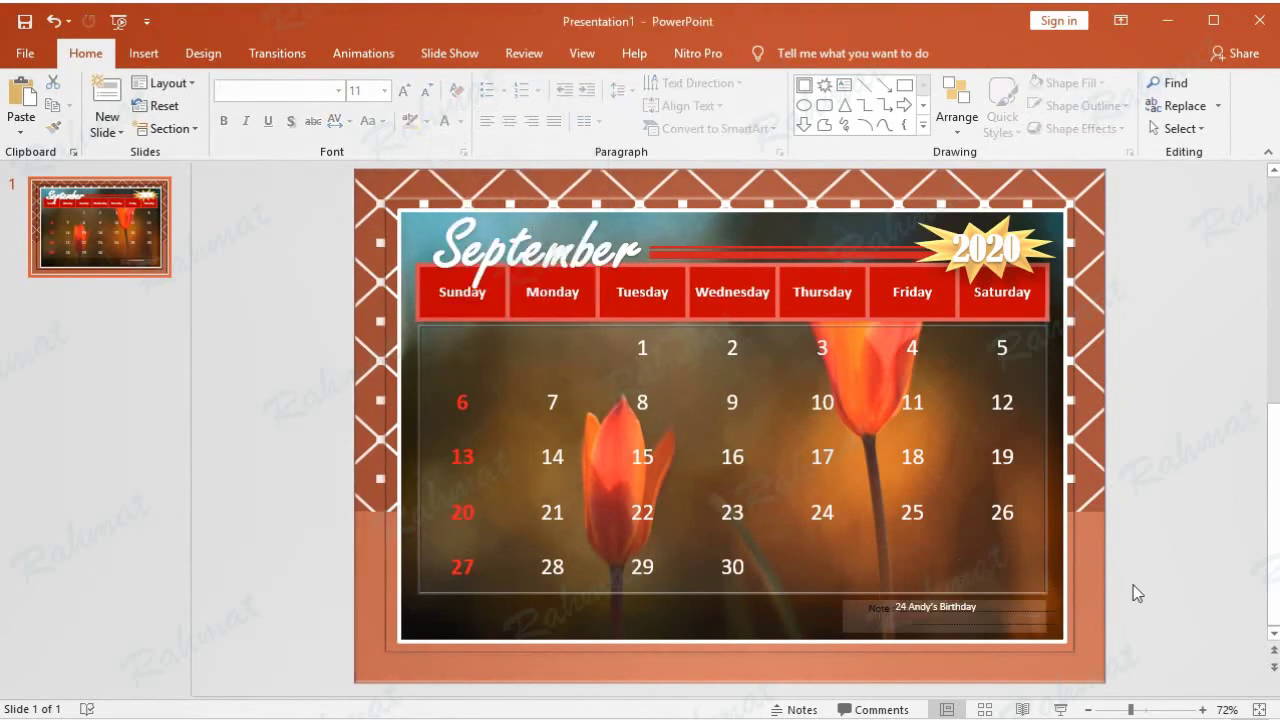
{"action": "left_click", "coordinate": [872, 609]}
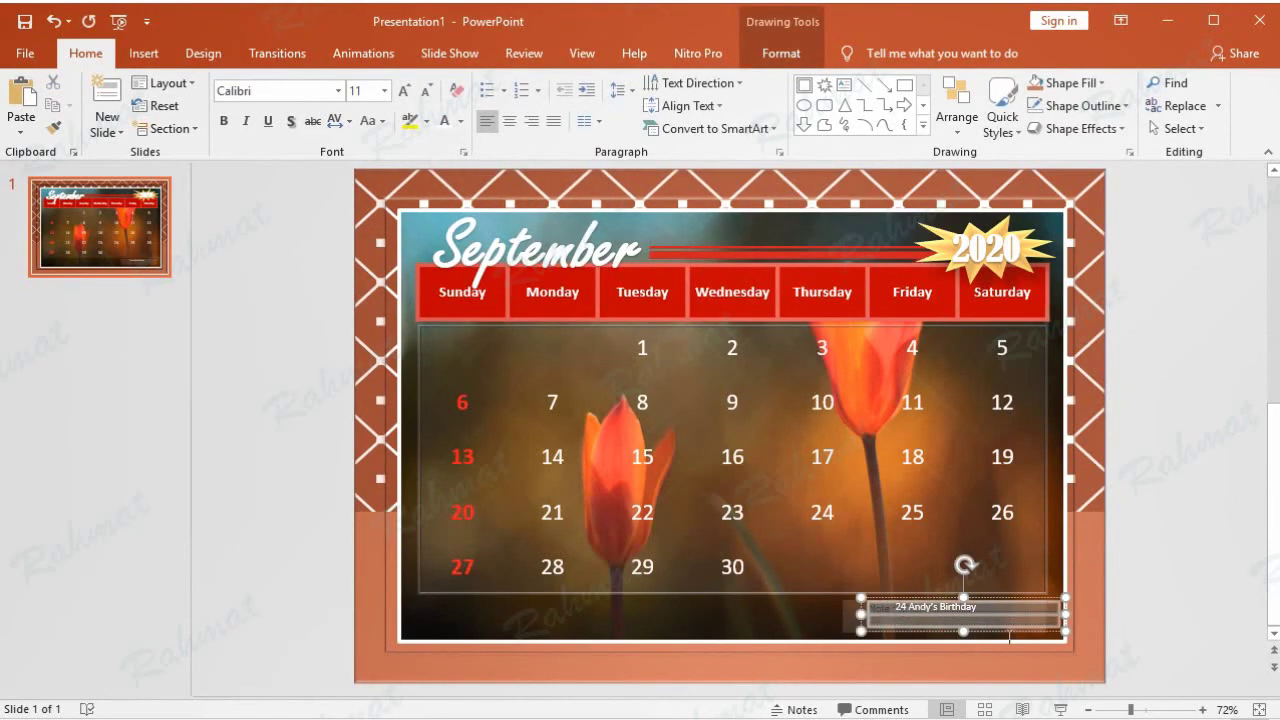
{"action": "left_click", "coordinate": [461, 121]}
{"action": "left_click", "coordinate": [443, 165]}
{"action": "left_click", "coordinate": [1120, 589]}
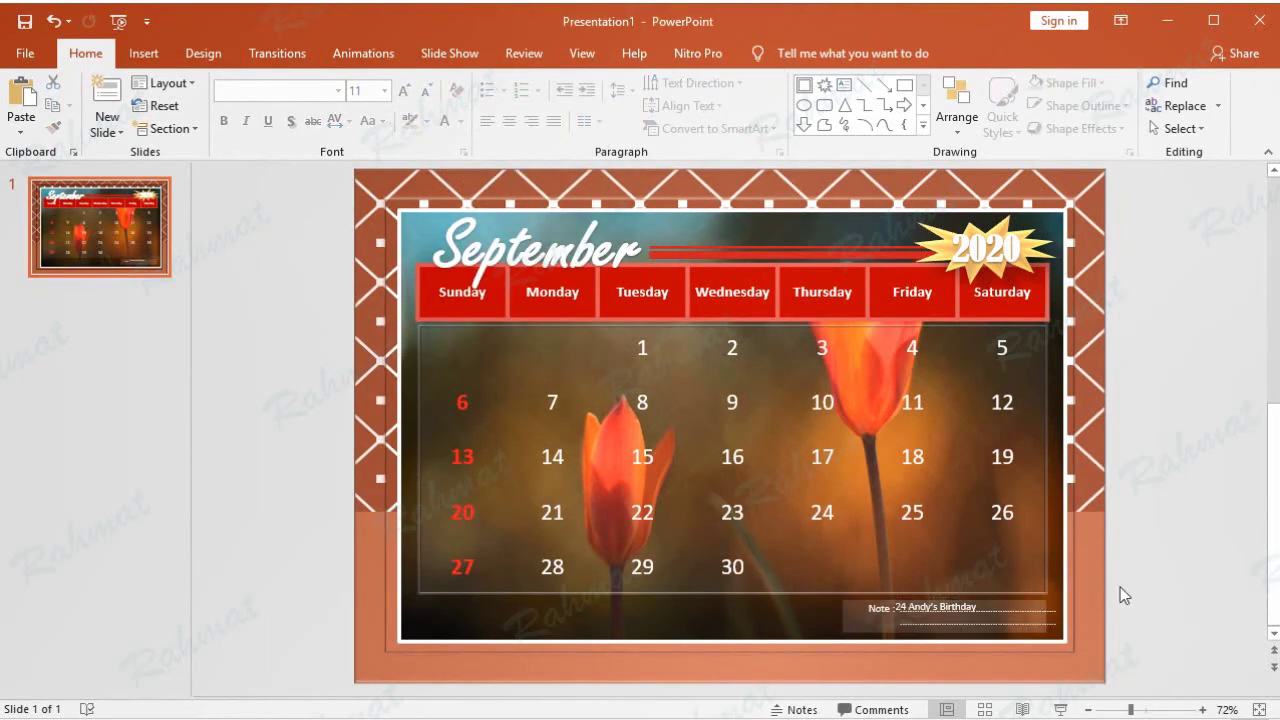
- Nudge the Note label and its dotted lines slightly left
{"action": "left_click", "coordinate": [1003, 607]}
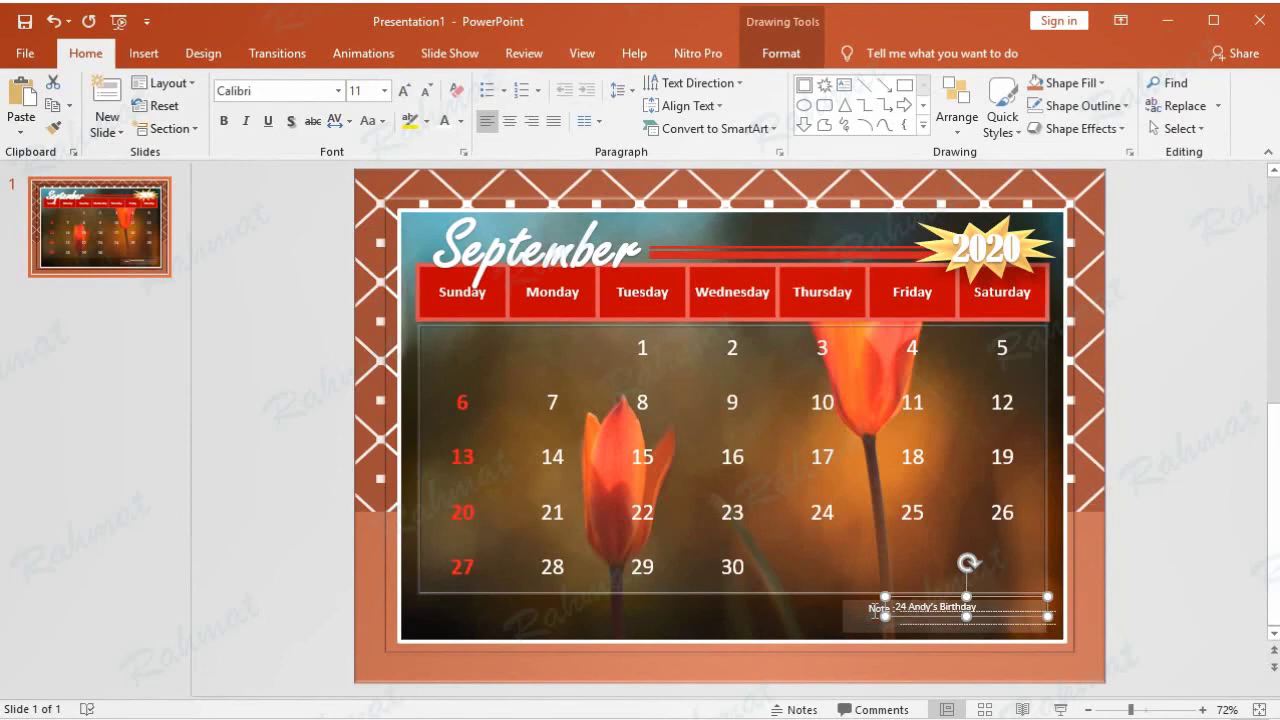
{"action": "left_click", "coordinate": [874, 601]}
{"action": "left_click_drag", "start_coordinate": [874, 601], "coordinate": [865, 601]}
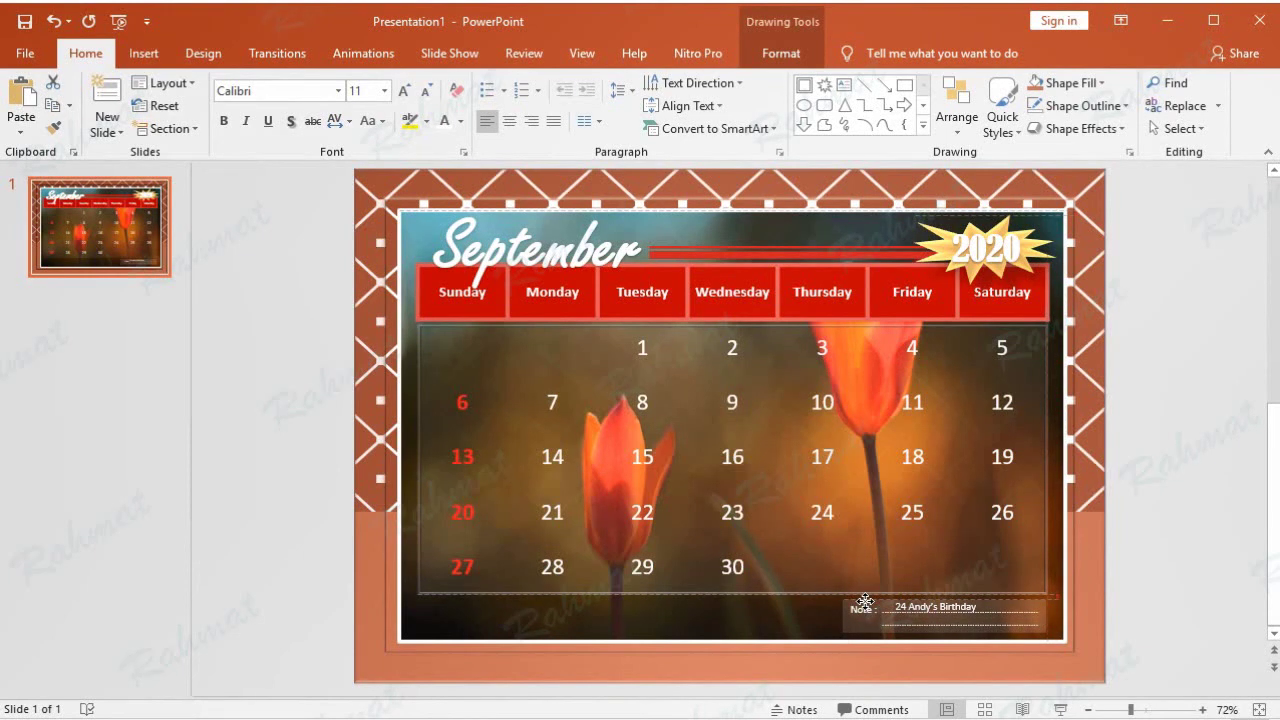
{"action": "left_click", "coordinate": [1162, 590]}
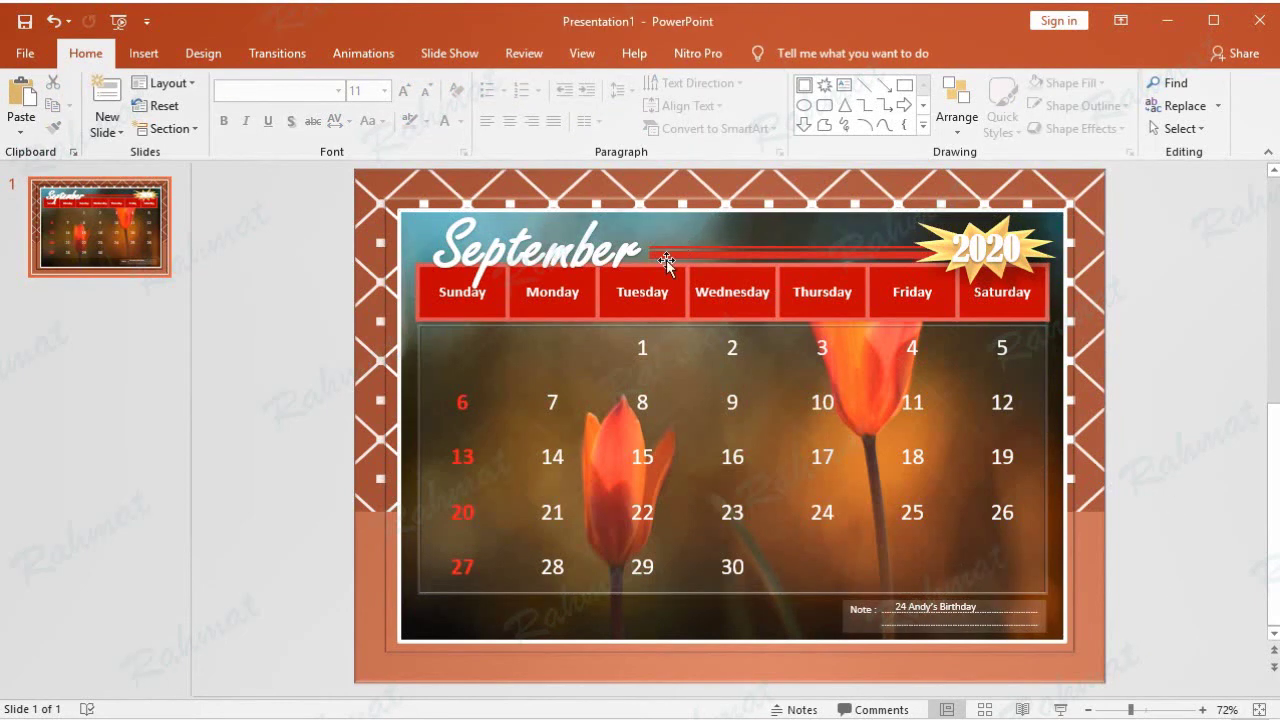
{"action": "left_click", "coordinate": [25, 53]}
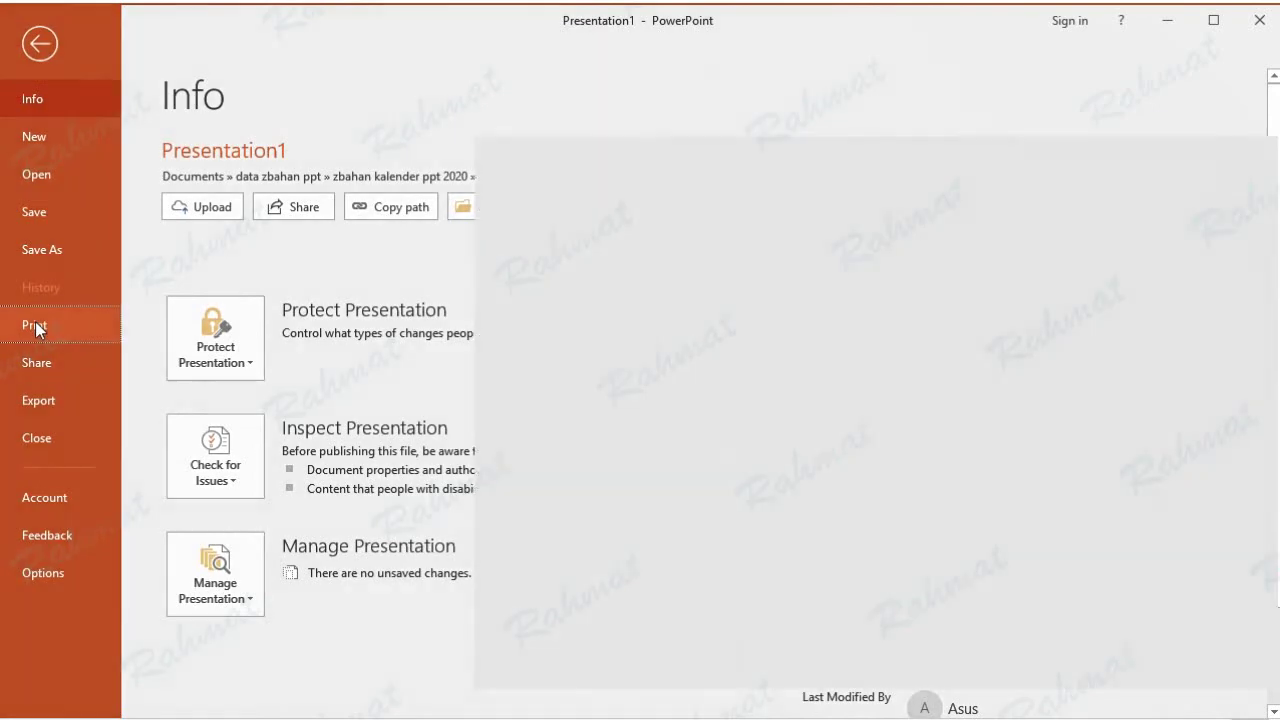
{"action": "left_click", "coordinate": [35, 325]}
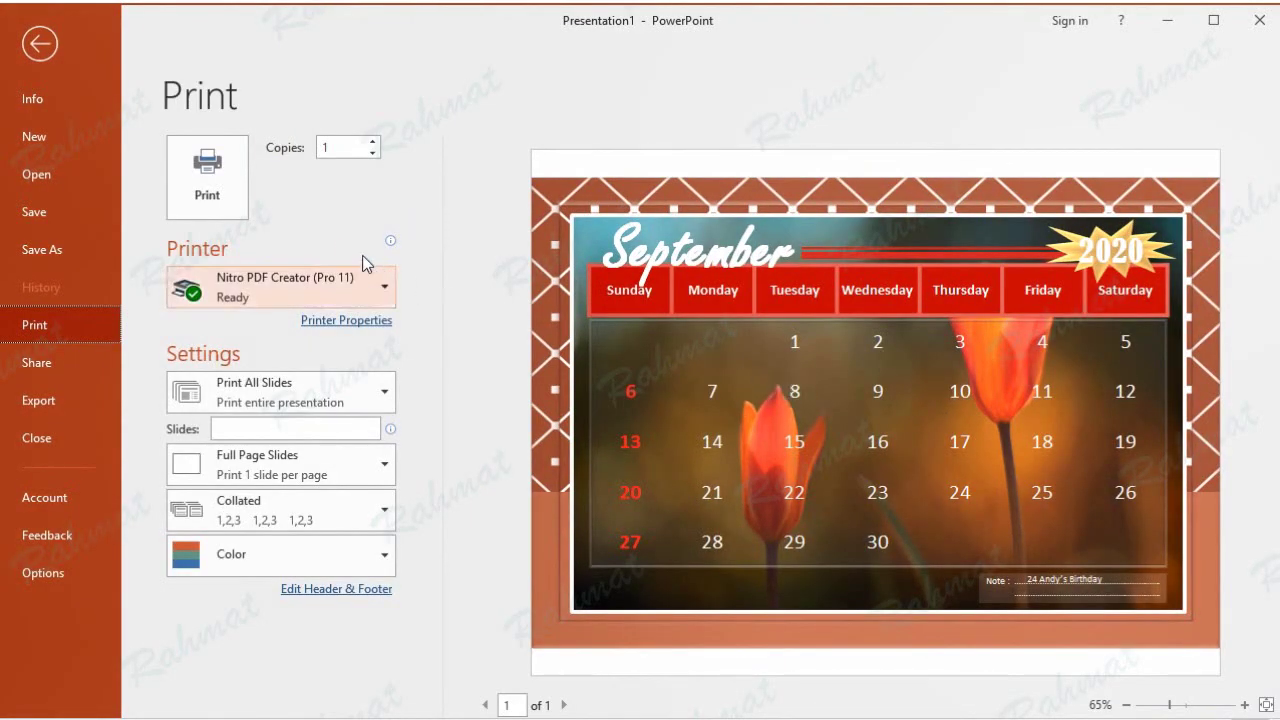
{"action": "left_click", "coordinate": [38, 45]}
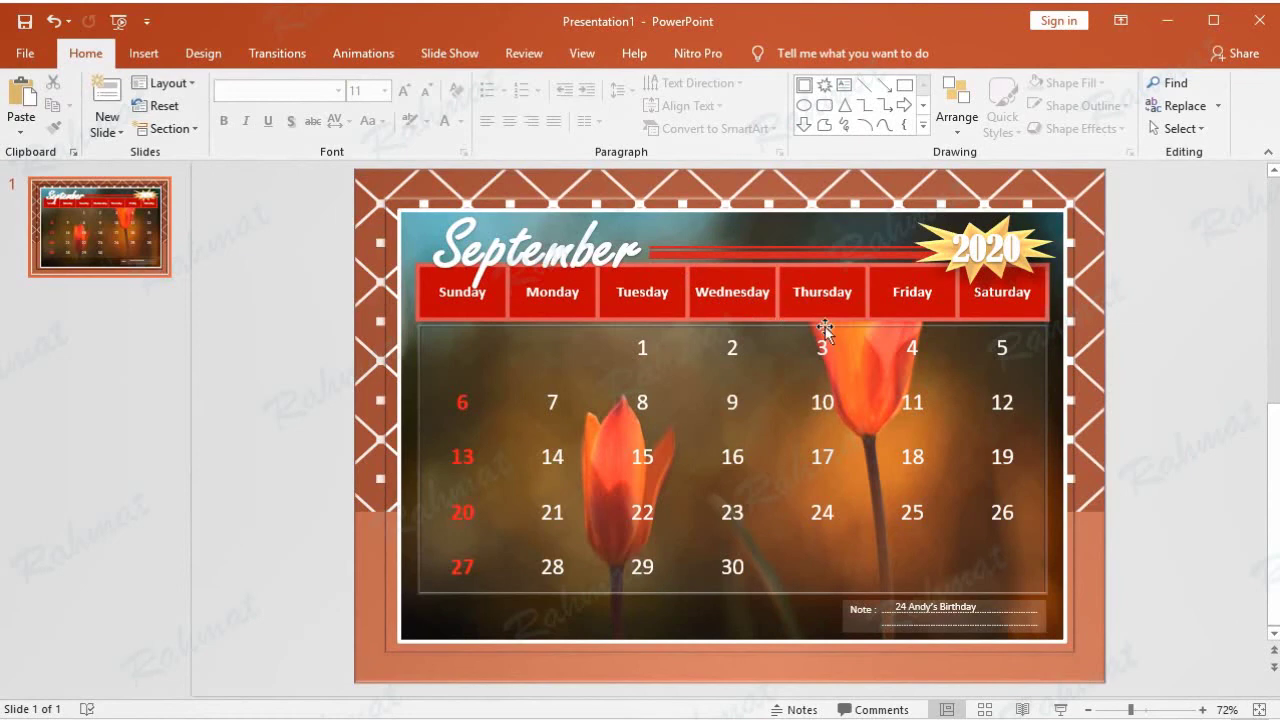